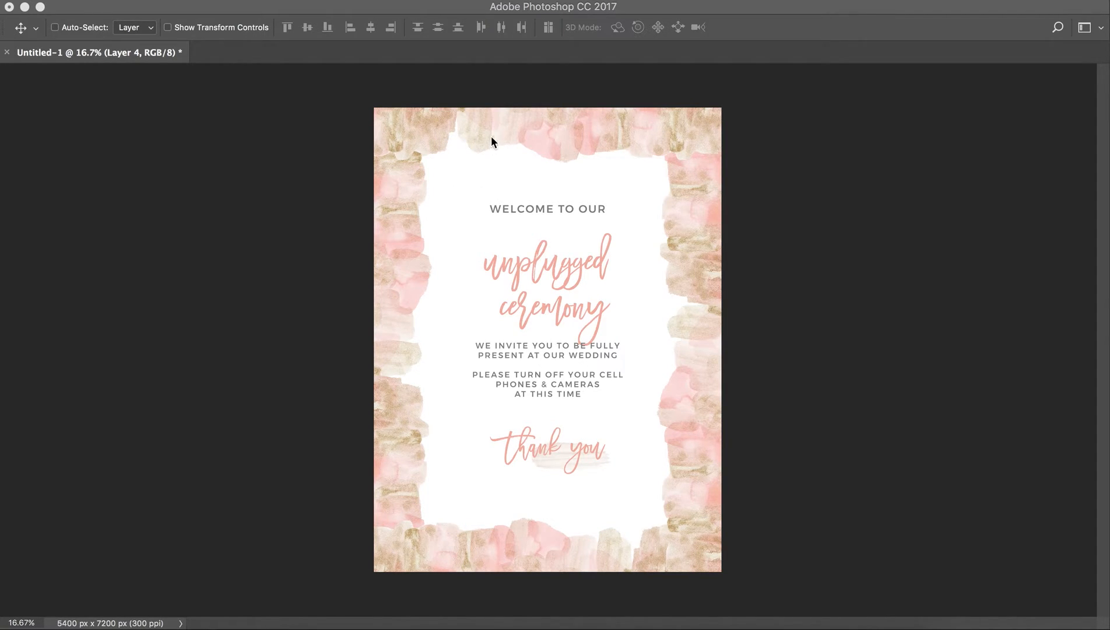
Step: Select and nudge the brush-stroke layer along the upper border of the unplugged ceremony sign
left_click(552, 135)
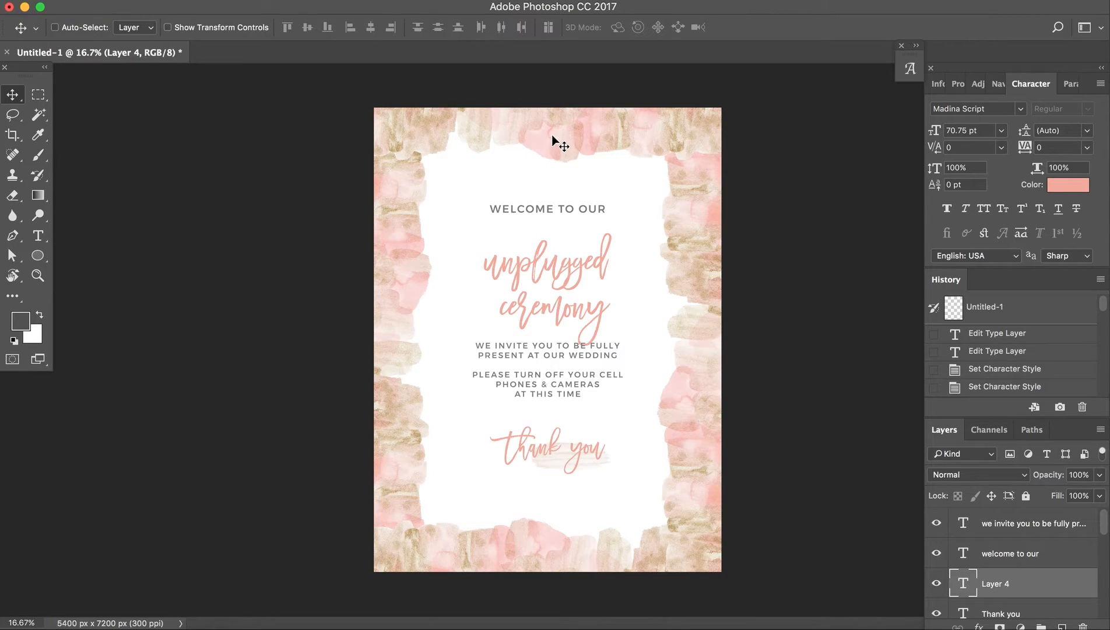
mouse_move(570, 135)
left_mouse_down()
mouse_move(613, 135)
mouse_move(545, 136)
mouse_move(589, 140)
left_mouse_up()
left_click(595, 135, "super")
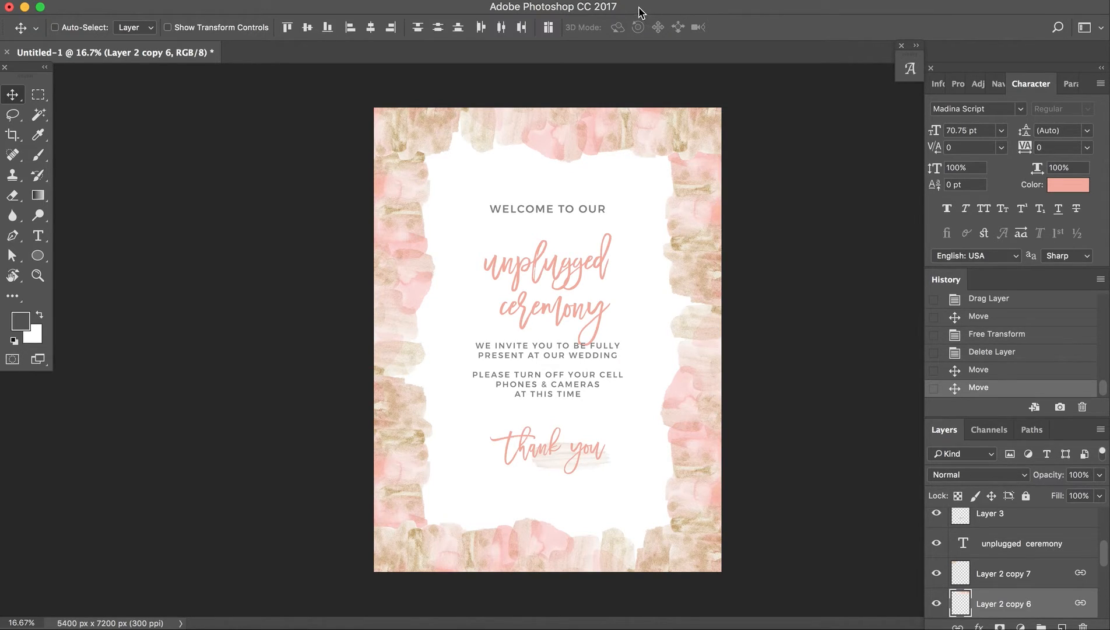
Step: Start setting up a new document from the recent 18 x 24 in preset
left_click(140, 0)
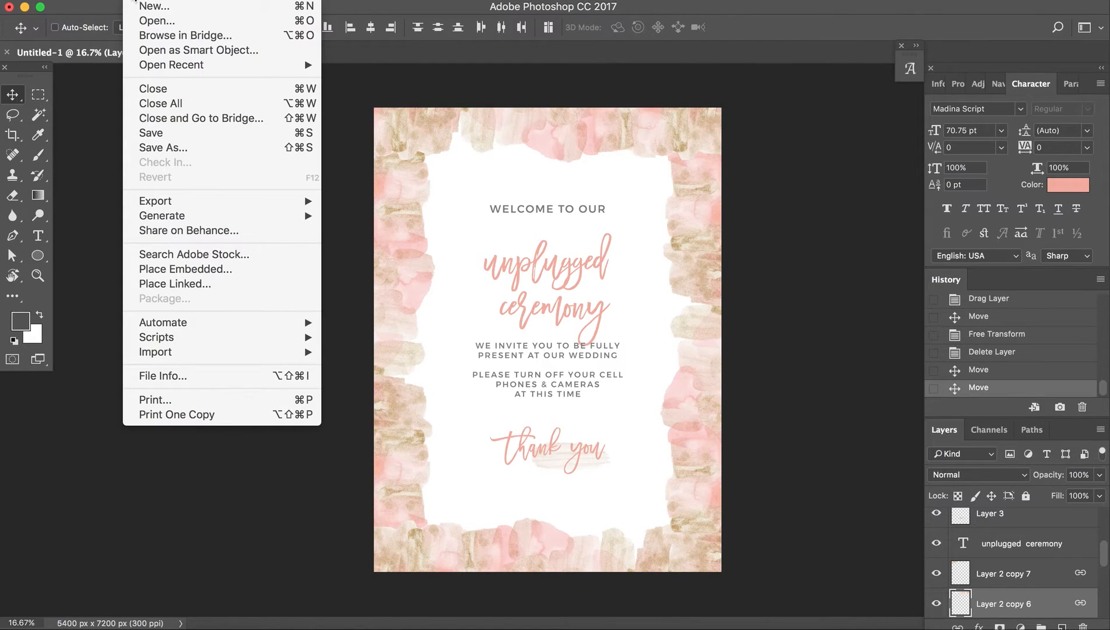
left_click(140, 6)
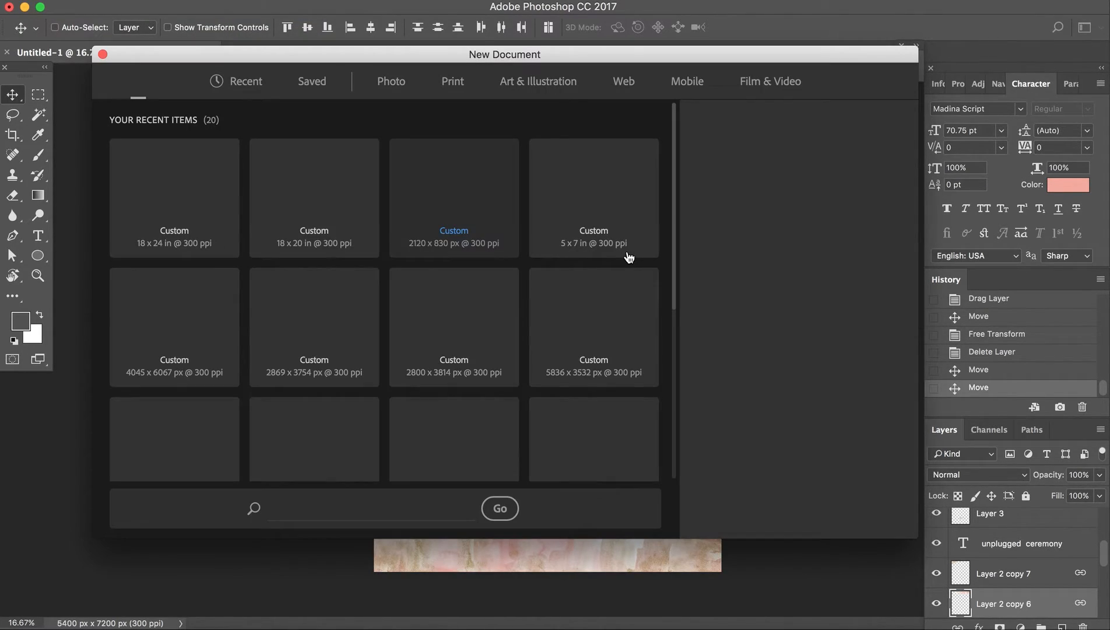
double_click(736, 194)
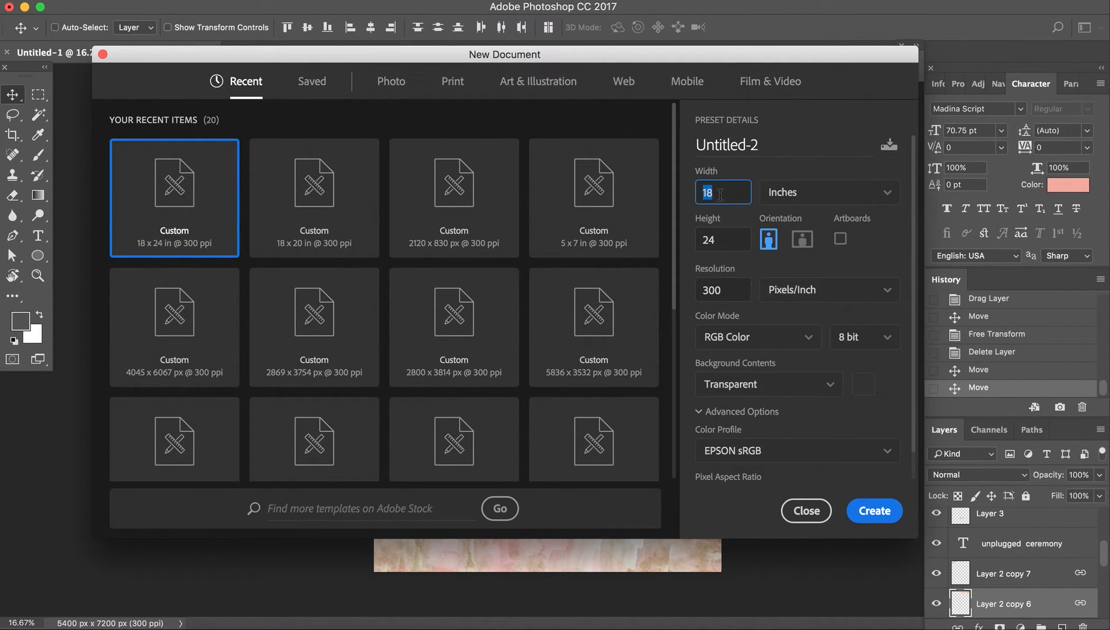
left_click(742, 194)
left_click(741, 193)
Step: Switch the new document's size unit to Centimeters and back to Inches
left_click(816, 193)
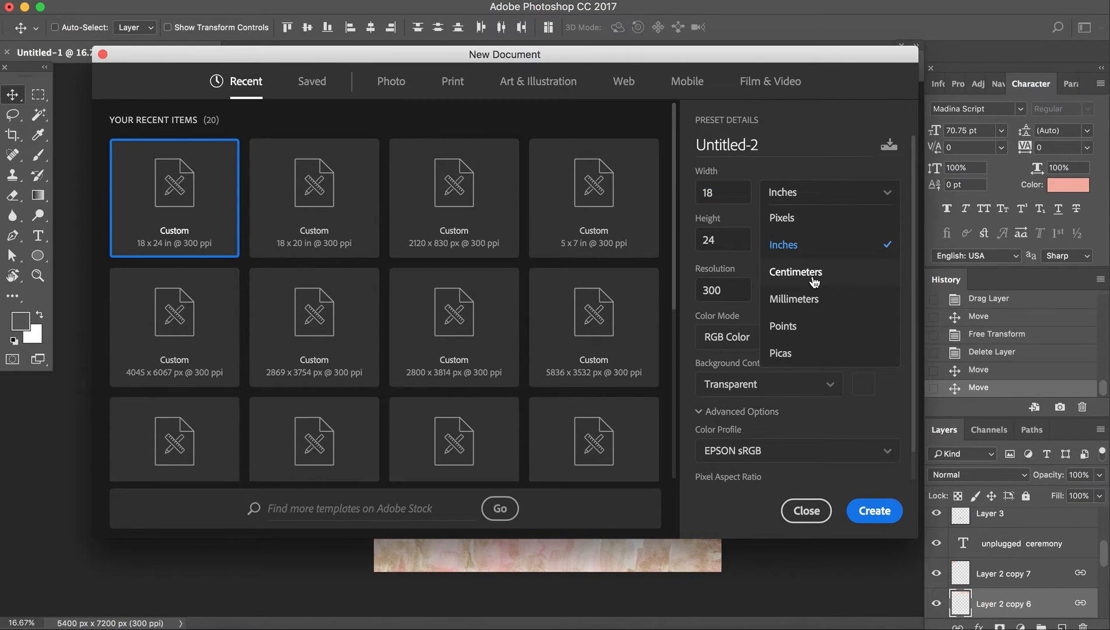
left_click(814, 282)
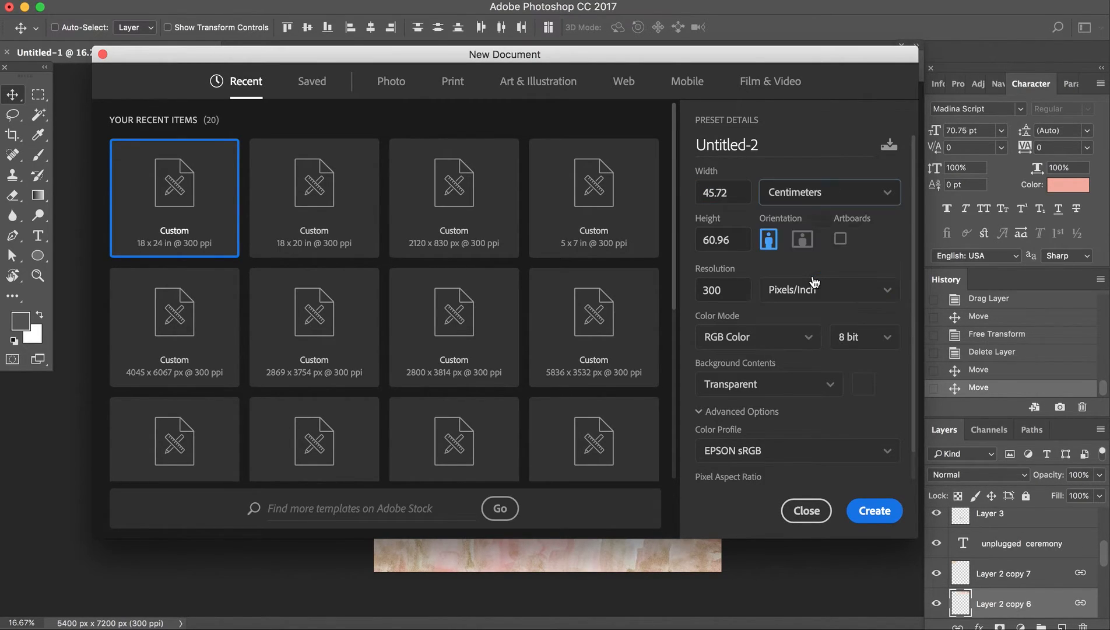
left_click(796, 200)
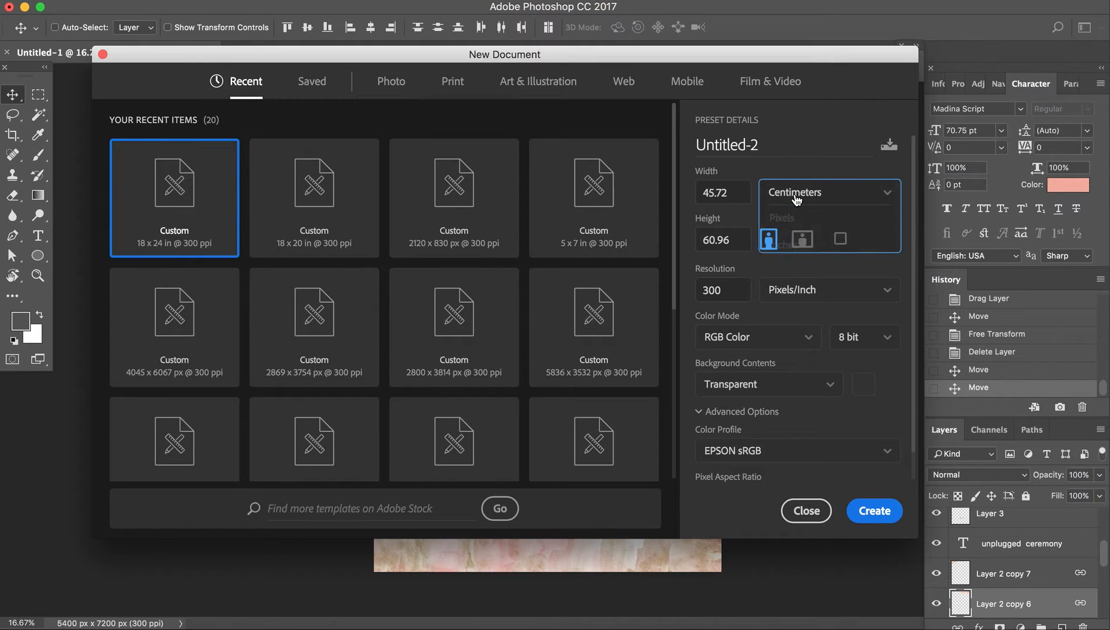
left_click(802, 247)
double_click(727, 195)
double_click(727, 239)
double_click(725, 190)
double_click(727, 247)
double_click(725, 202)
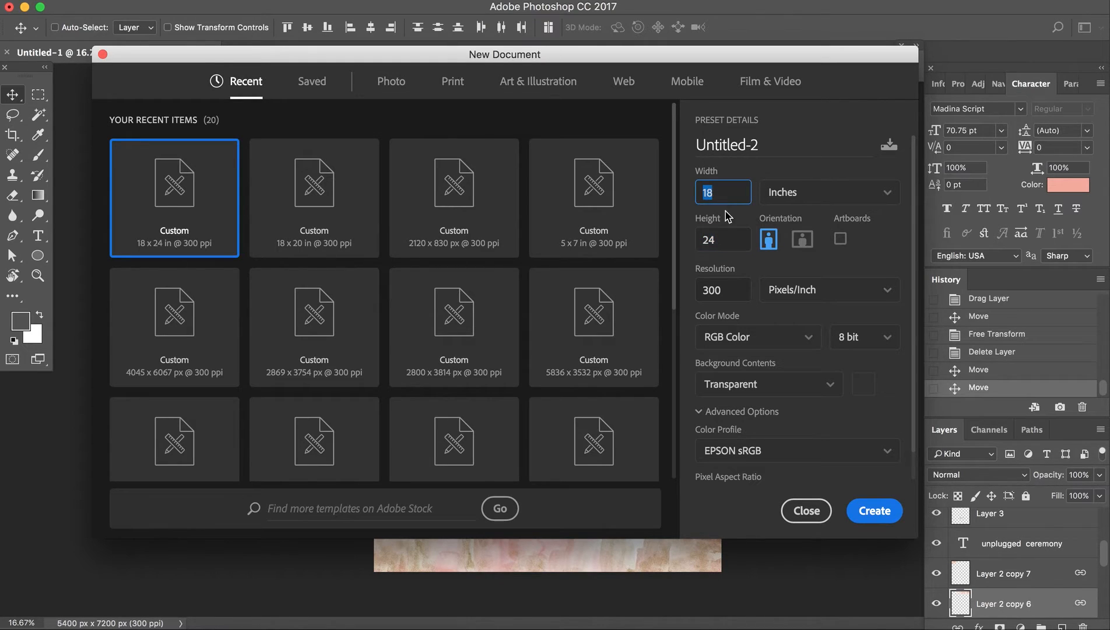
double_click(727, 238)
Step: Try a document size of 18.25 by 24.25 inches, then restore the width to 18 and the height to 24
double_click(724, 197)
type("18.25")
double_click(732, 235)
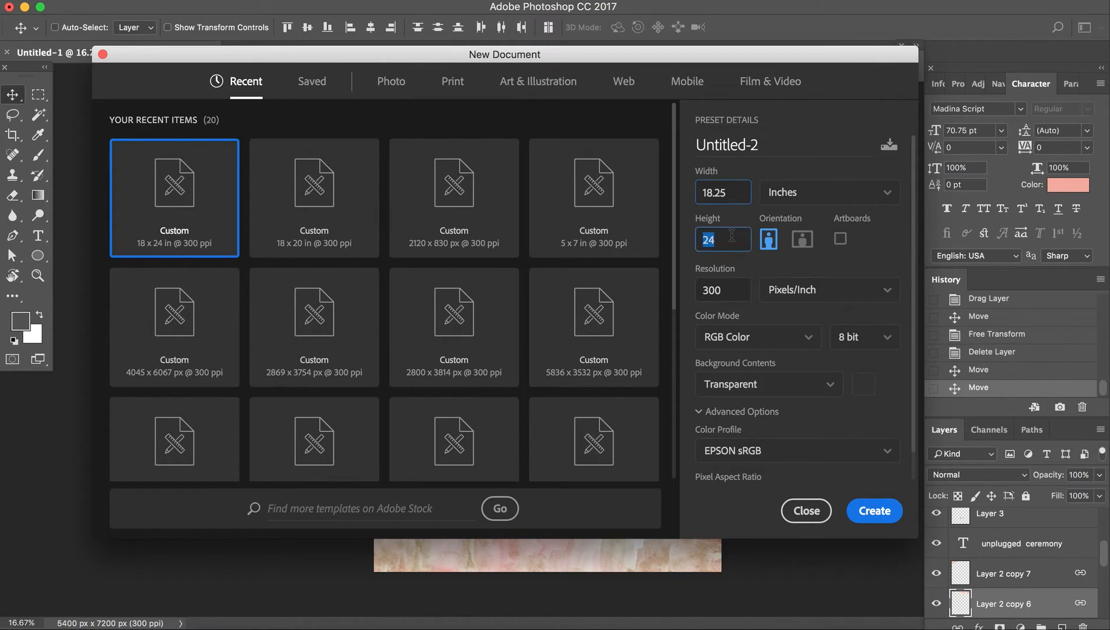
type("24.25")
key("BackSpace")
key("BackSpace")
key("BackSpace")
double_click(739, 194)
left_click(739, 194)
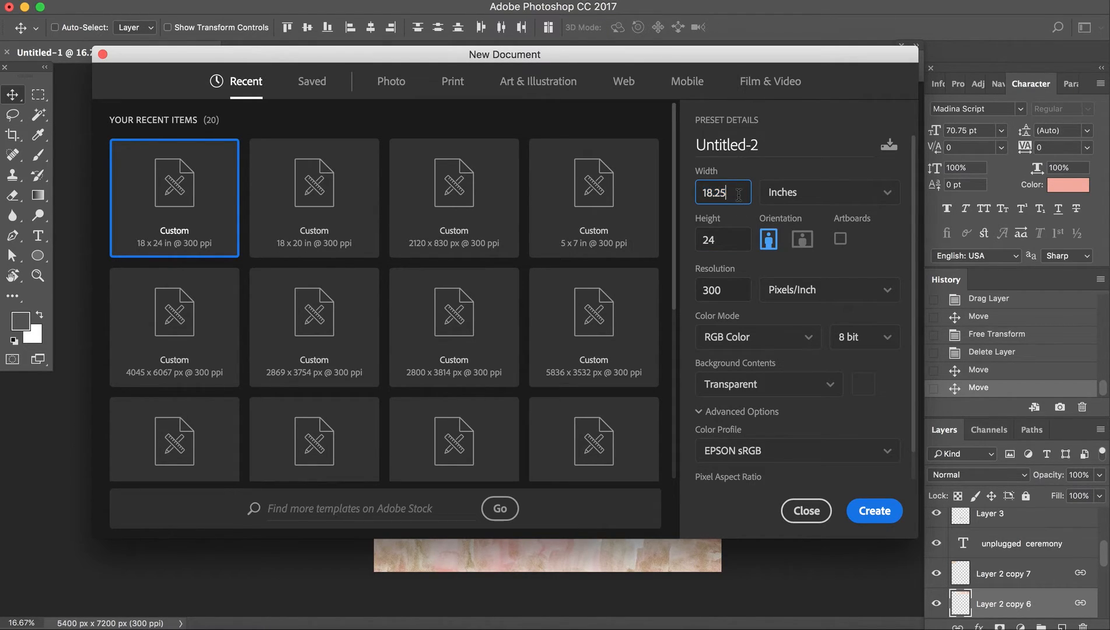
key("BackSpace")
key("BackSpace")
key("BackSpace")
key("Tab")
Step: Create the 18 x 24 inch transparent document at 300 pixels/inch and fill its layer with the white background colour
left_click(720, 192)
left_click(727, 242)
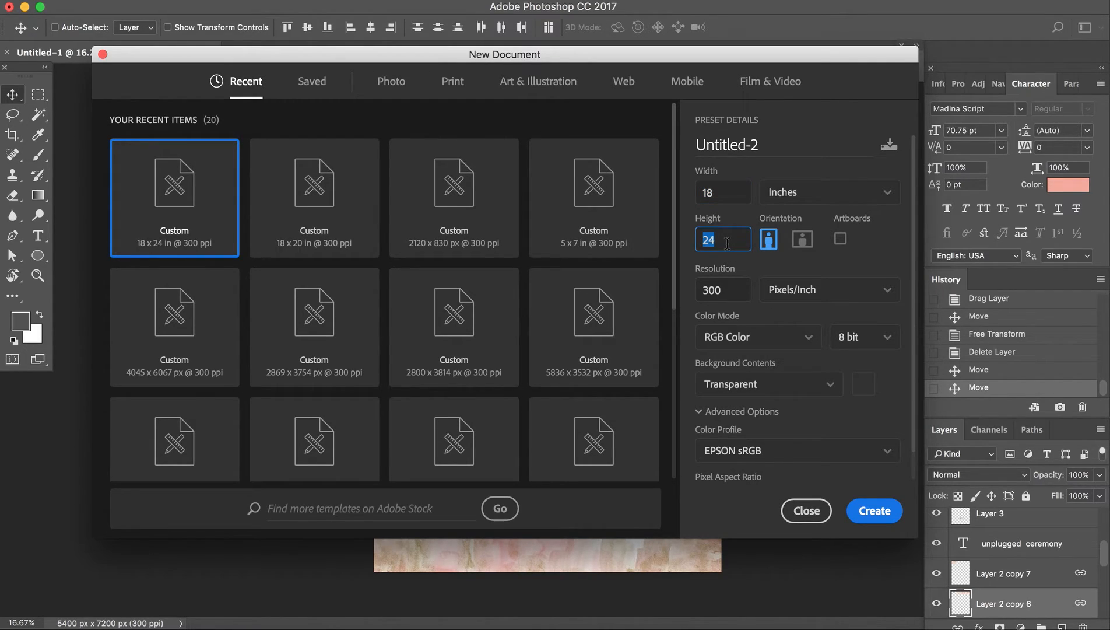
left_click(747, 292)
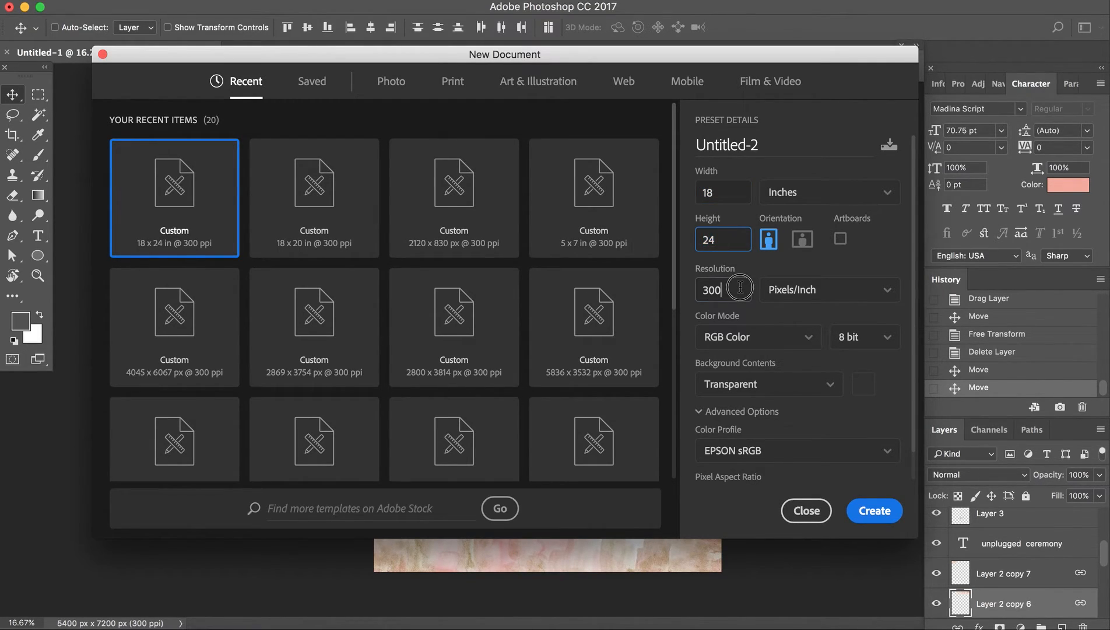
left_click(804, 296)
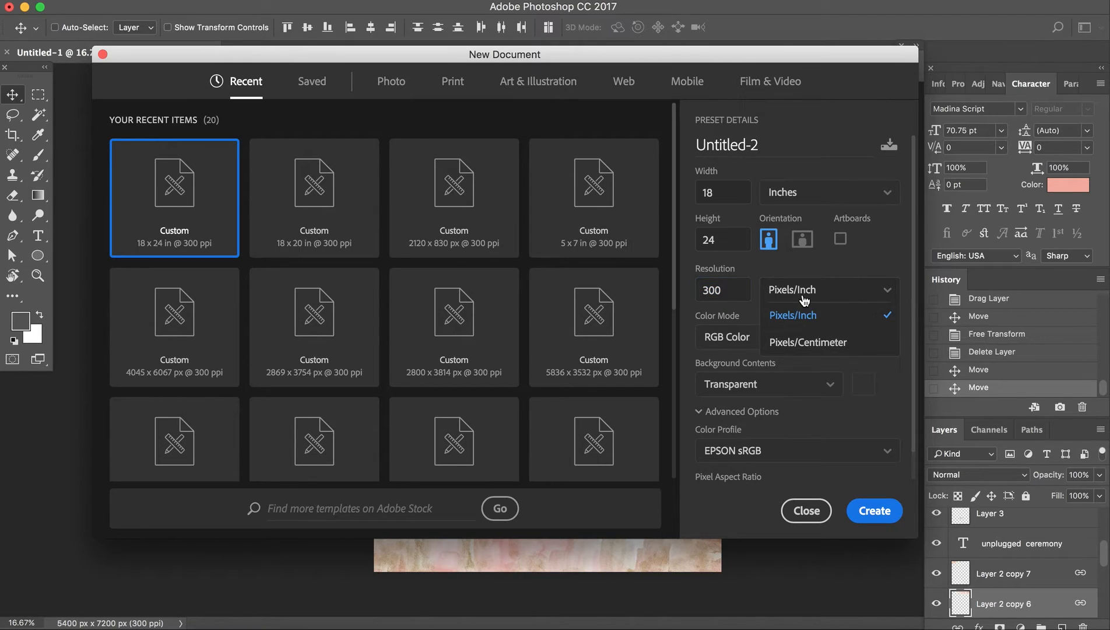
left_click(824, 319)
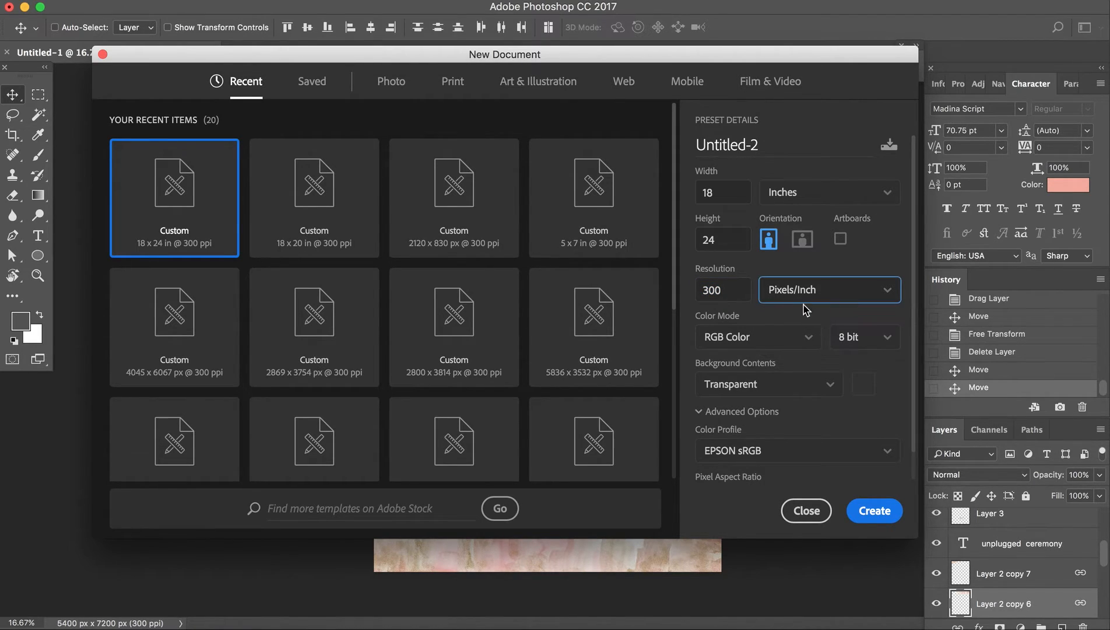
left_click(737, 290)
left_click(738, 289)
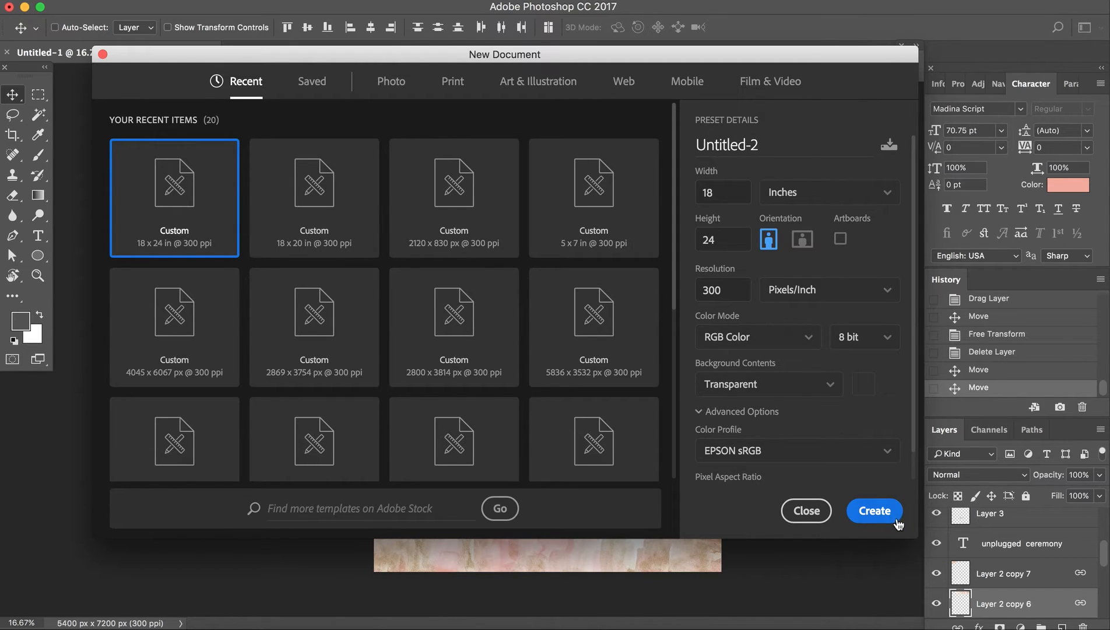
left_click(869, 512)
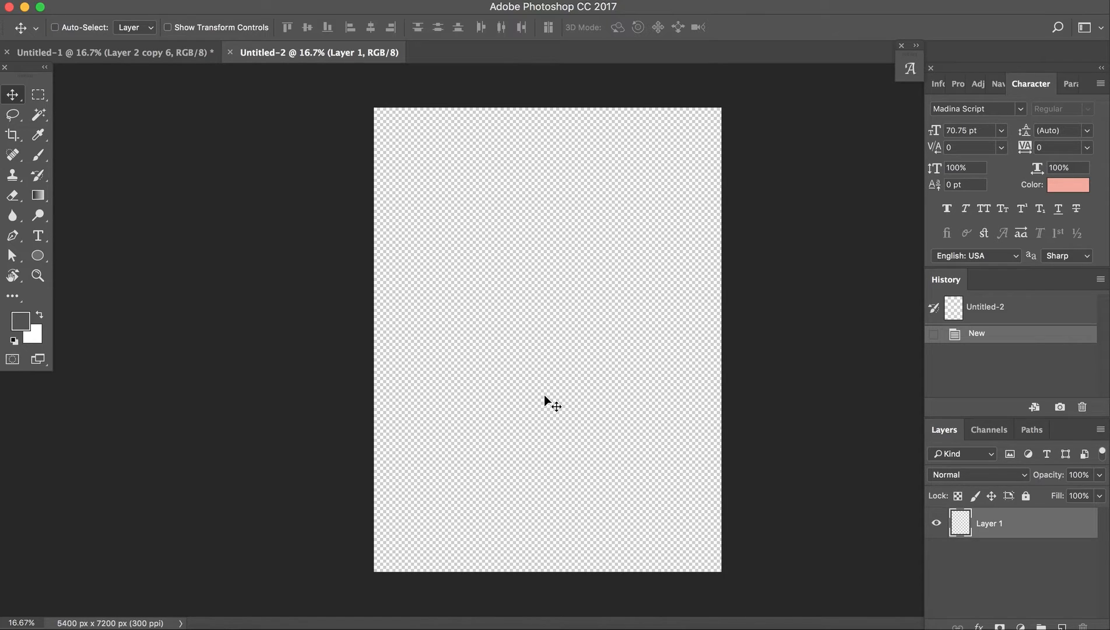
key("super")
key("super+BackSpace")
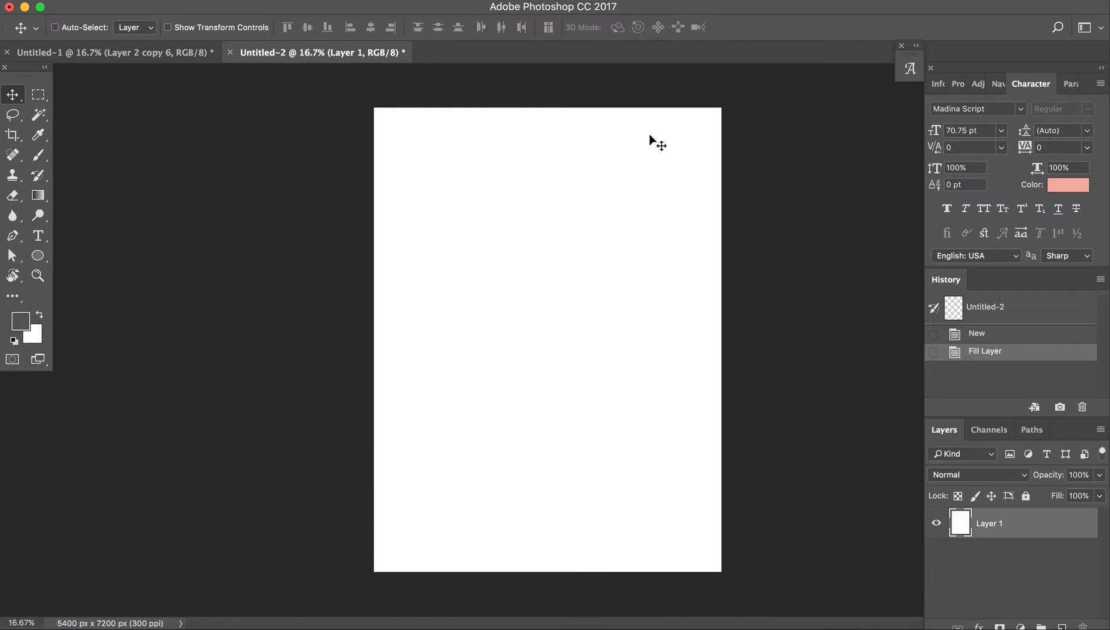
Step: Switch to Finder, open the PNG Borders folder and show its files as icons
left_click(204, 624)
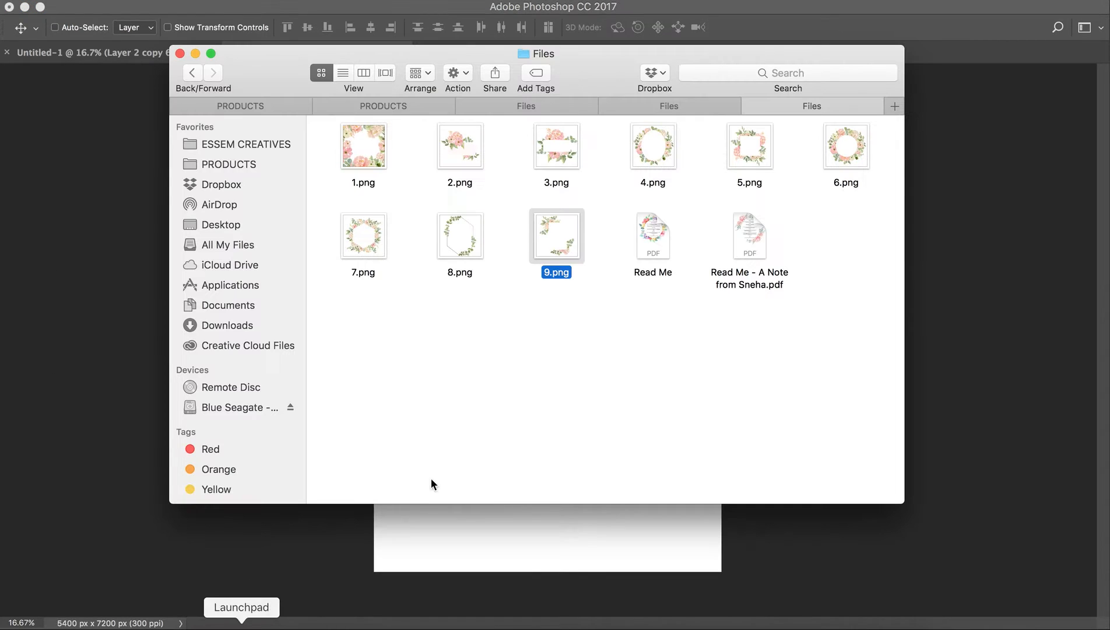
left_click(422, 105)
left_click(537, 108)
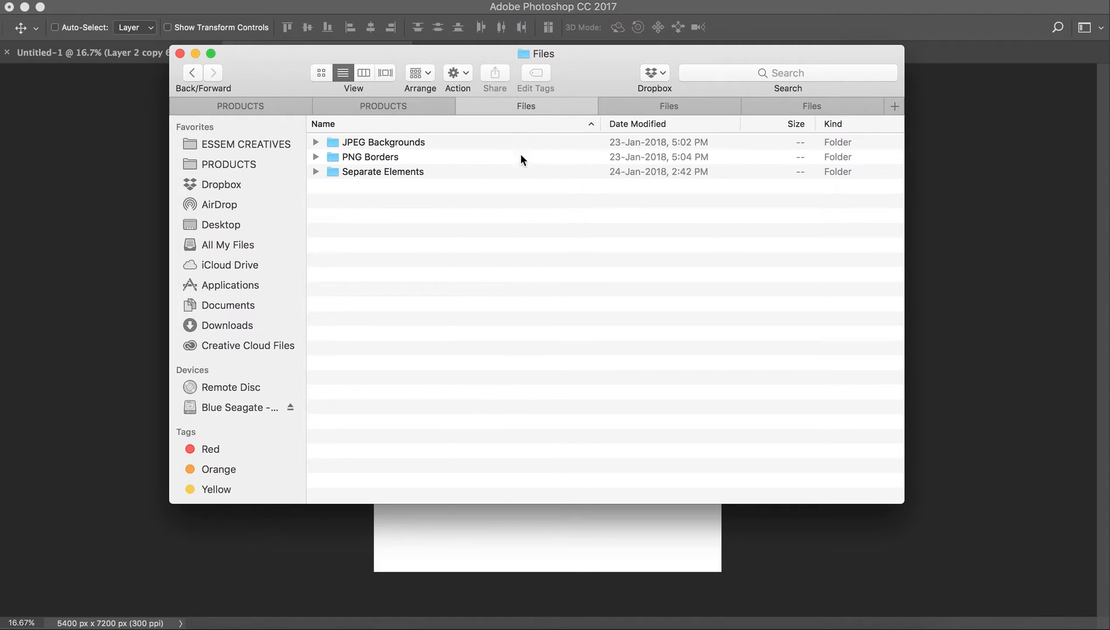
double_click(439, 160)
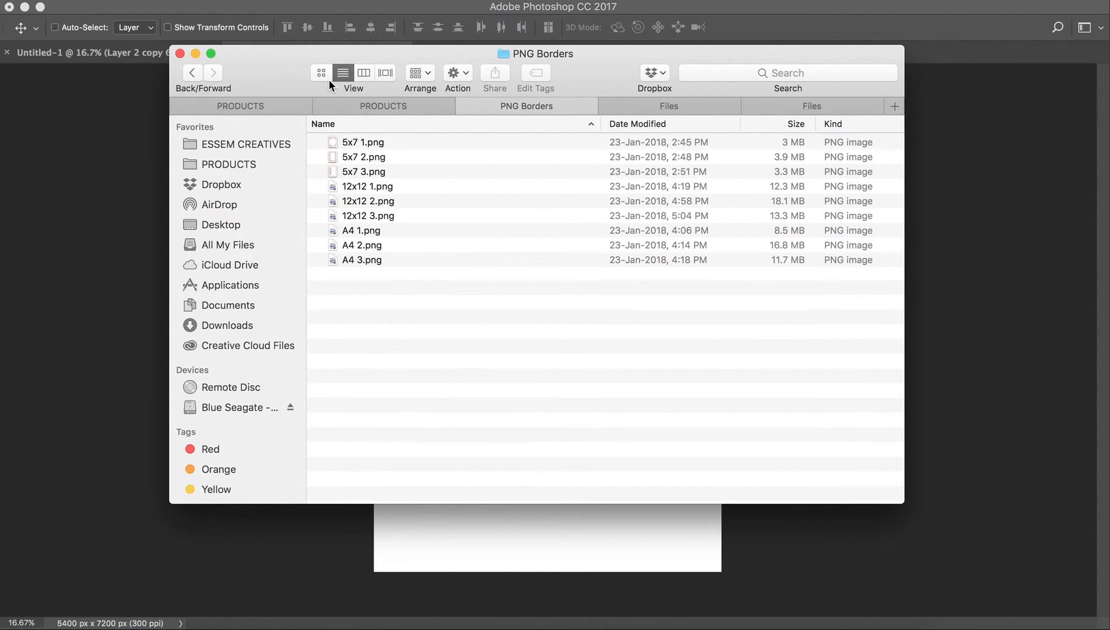
left_click(328, 74)
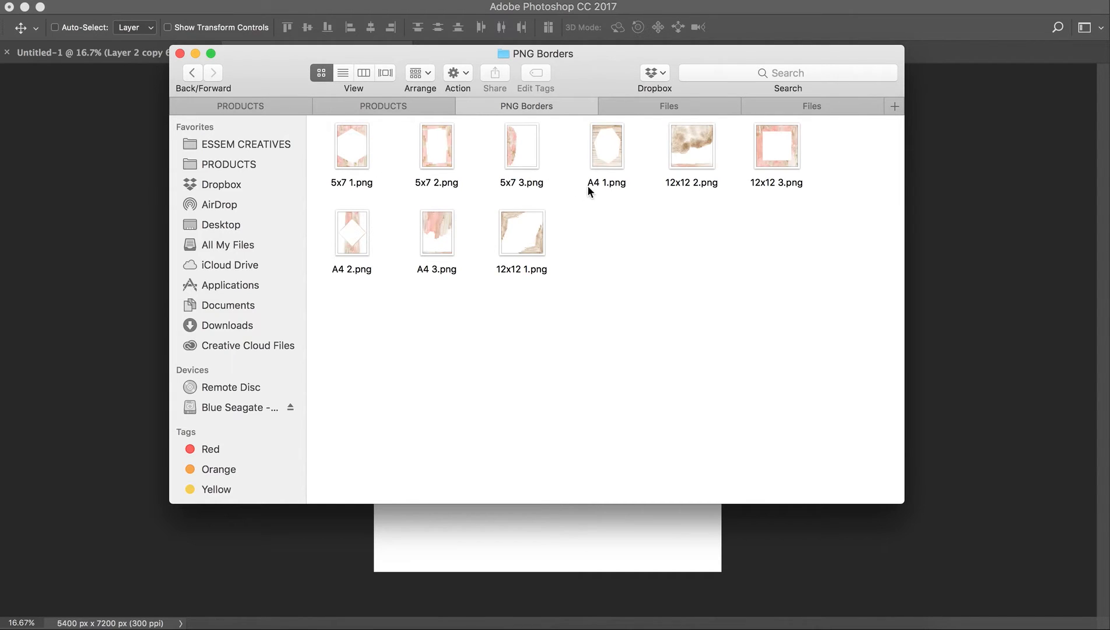
Step: Look through the Separate Elements folder and the 12x12 border files in PNG Borders
left_click(192, 72)
double_click(395, 176)
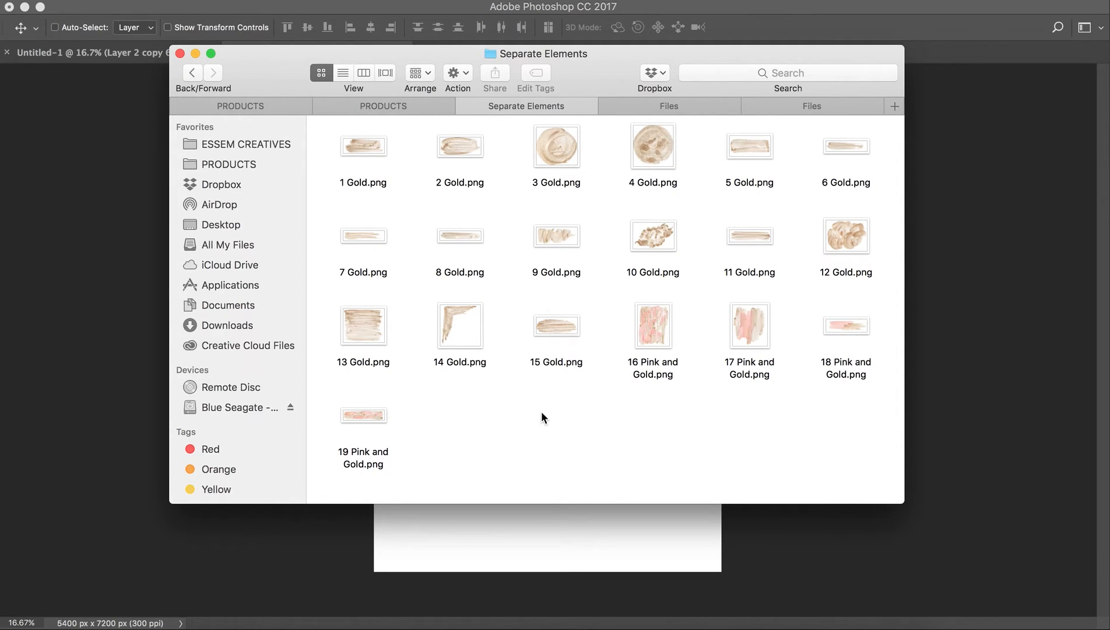
left_click(198, 75)
left_click(405, 158)
double_click(405, 158)
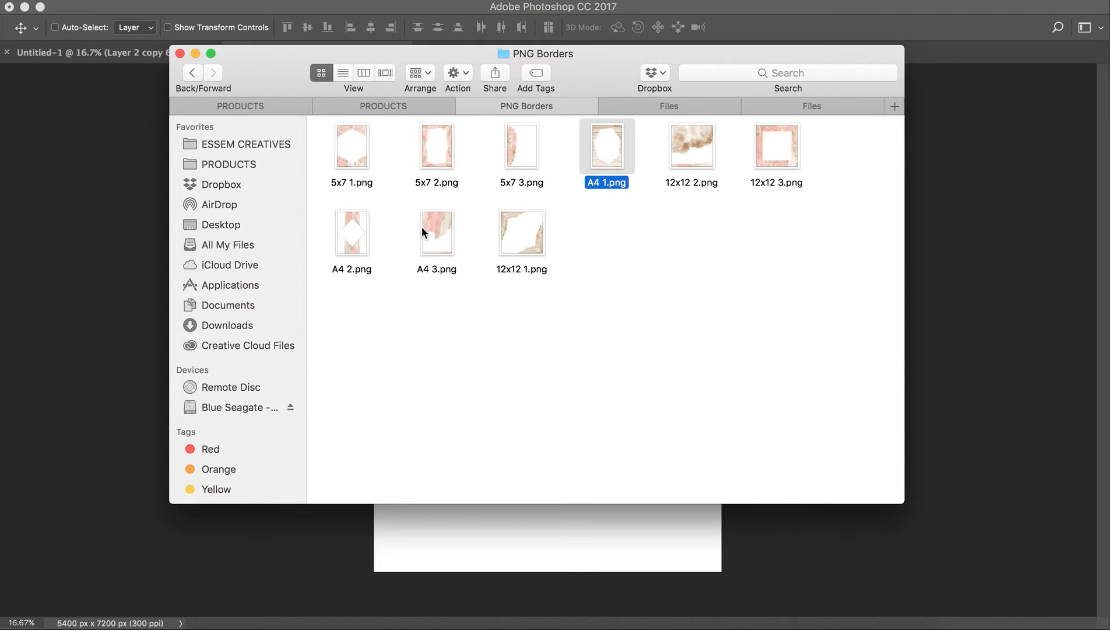
left_click(706, 142)
left_click(777, 150)
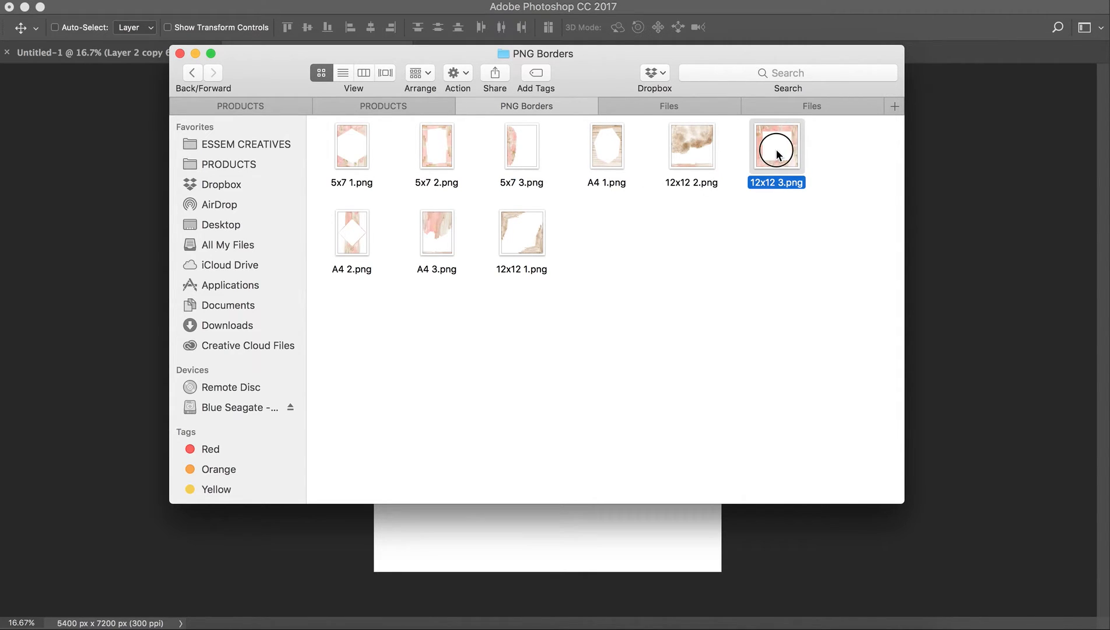
left_click(666, 283)
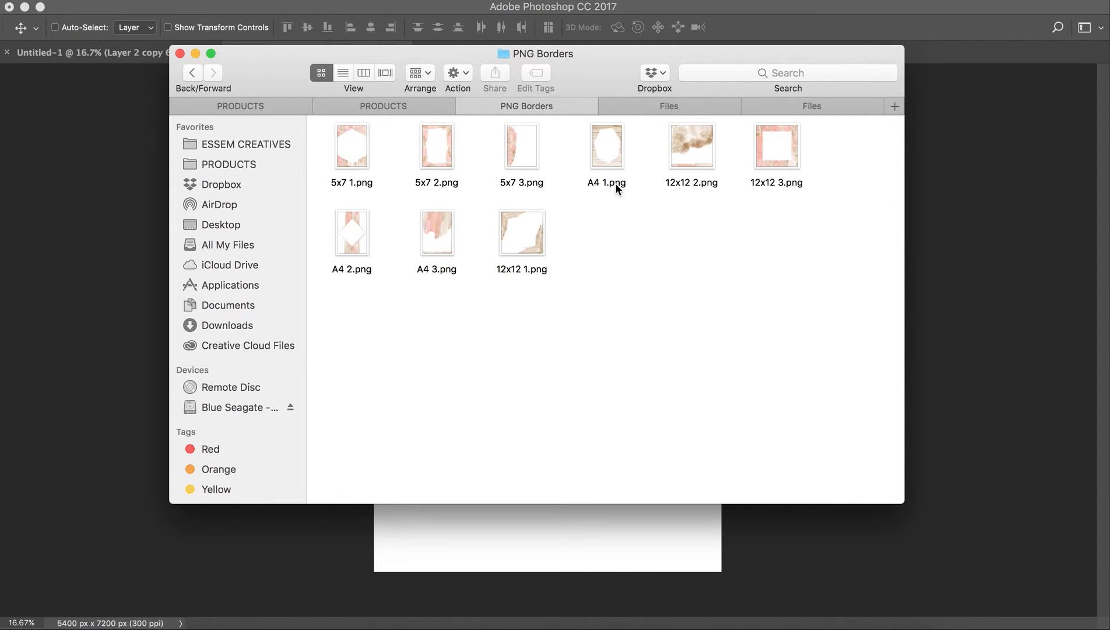
Step: Open the Separate Elements folder and examine the pink and gold brush-stroke files 16 to 18
left_click(195, 73)
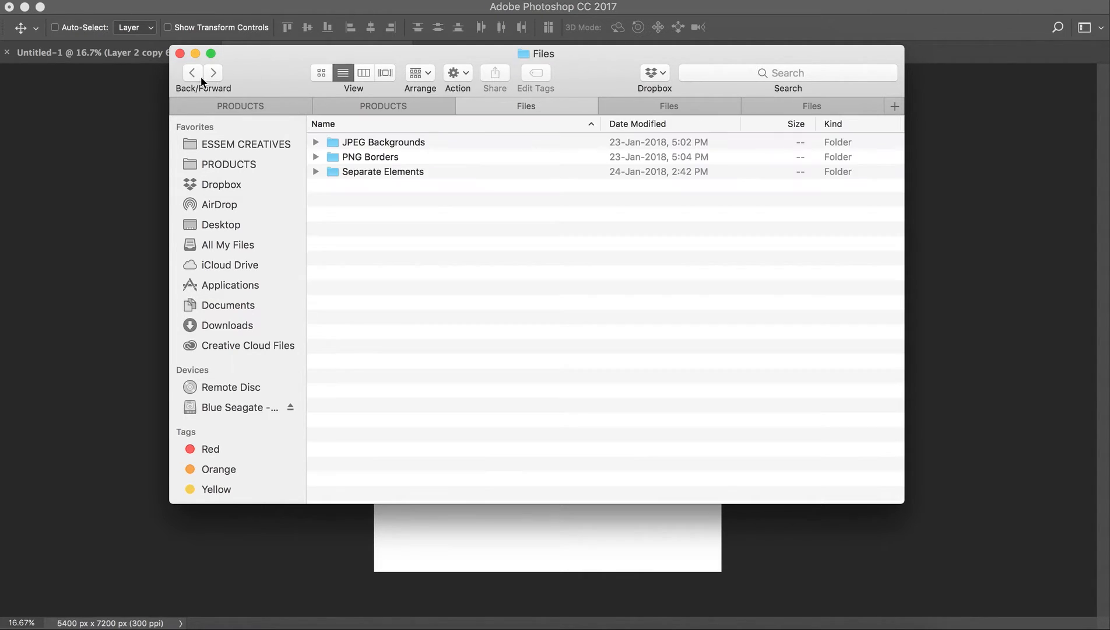
left_click(392, 171)
double_click(392, 171)
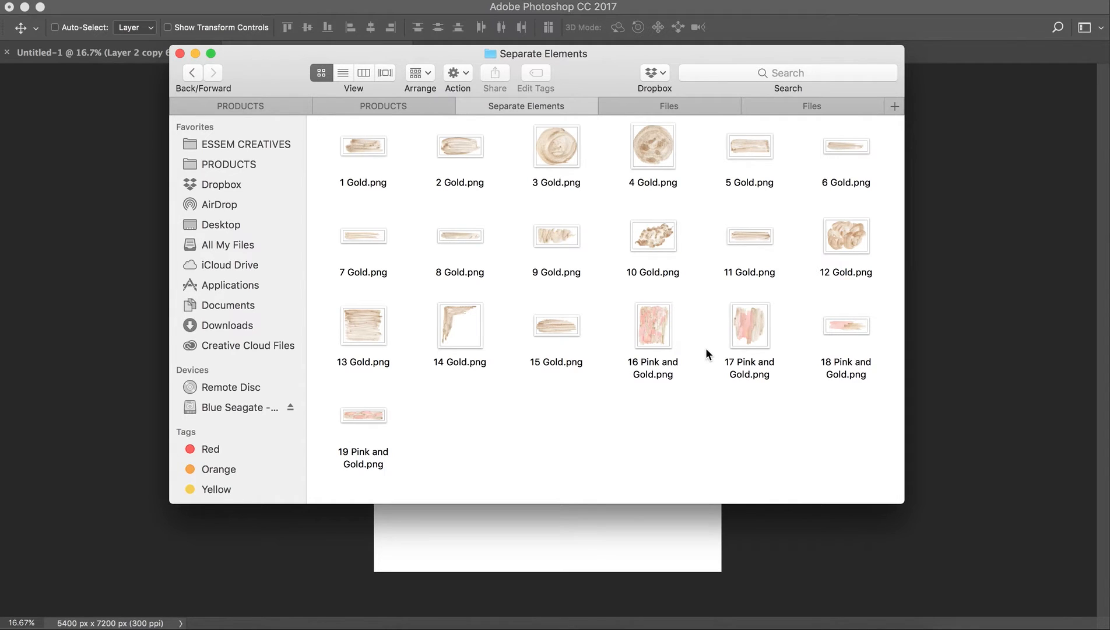
left_click(735, 337)
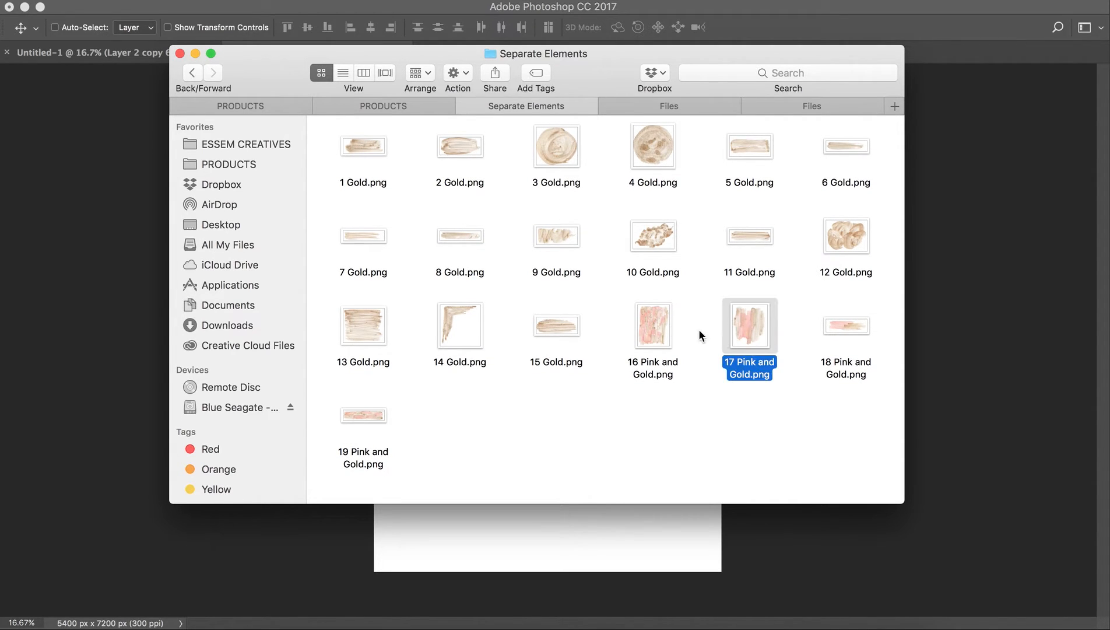
left_click(647, 329)
left_click(775, 335)
left_click(835, 328)
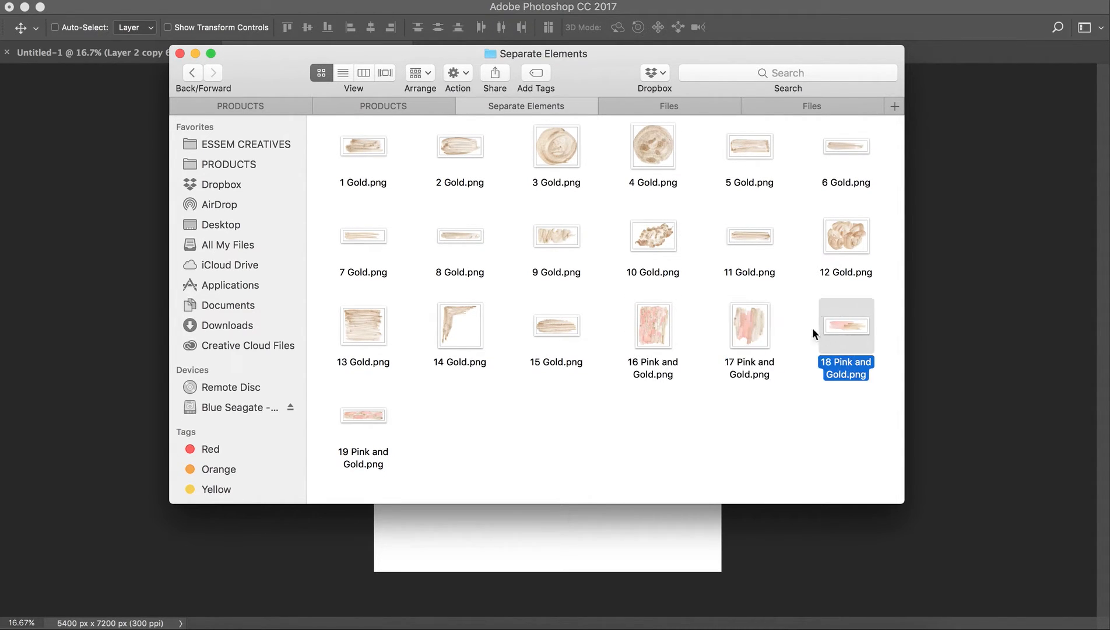
Step: Open 15 Gold.png, 17 Pink and Gold.png and 19 Pink and Gold.png together in Adobe Photoshop CC 2017
left_click(359, 416)
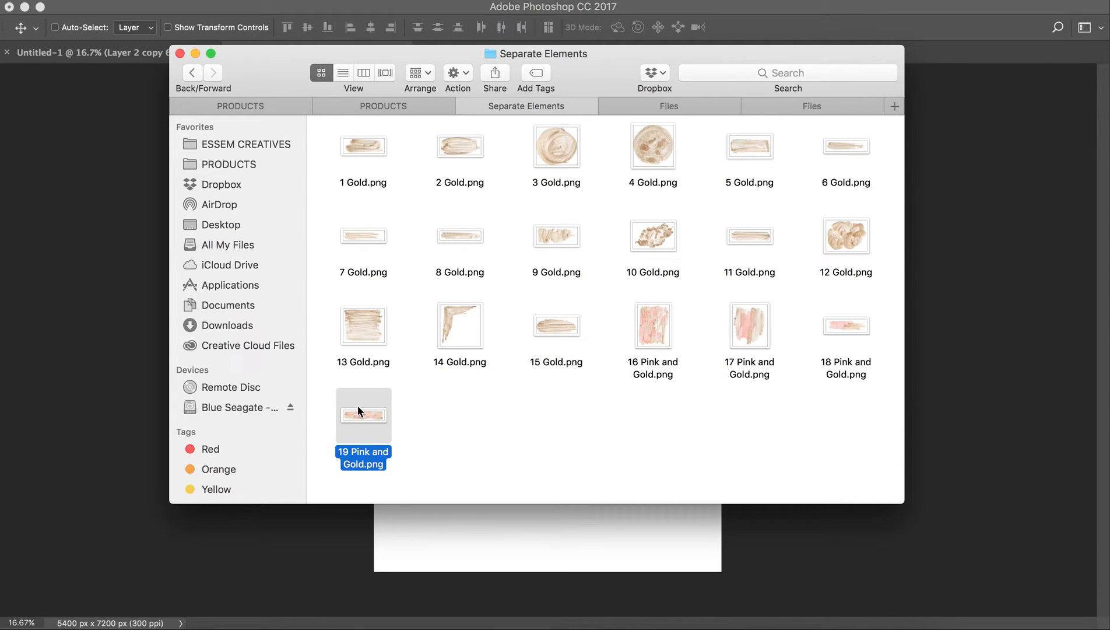
left_click(555, 332, "super")
left_click(741, 335, "super")
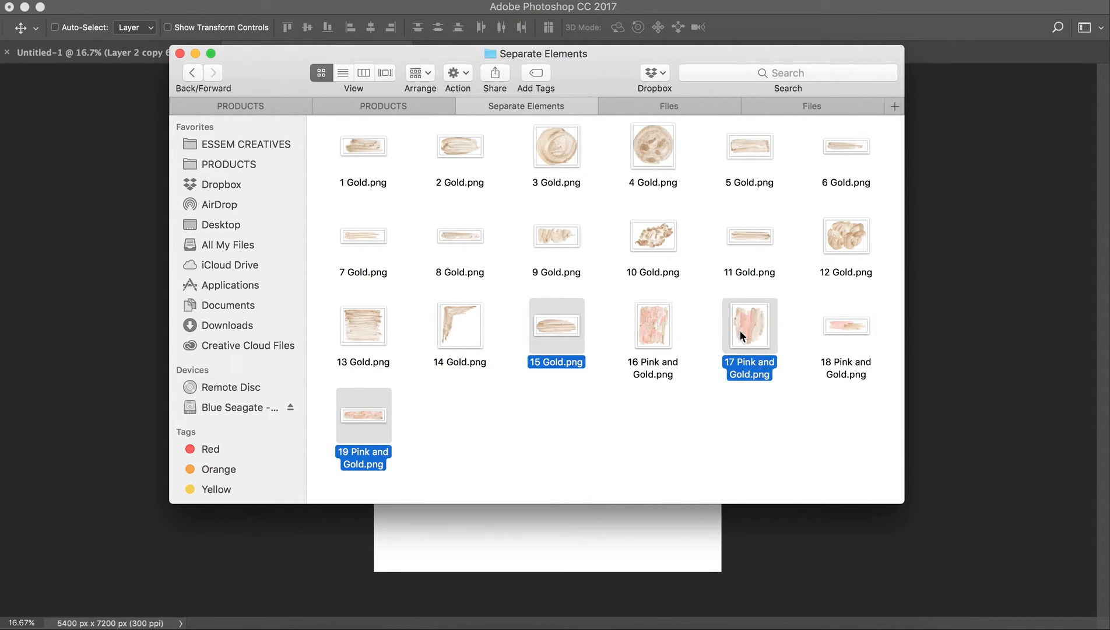
right_click(742, 336)
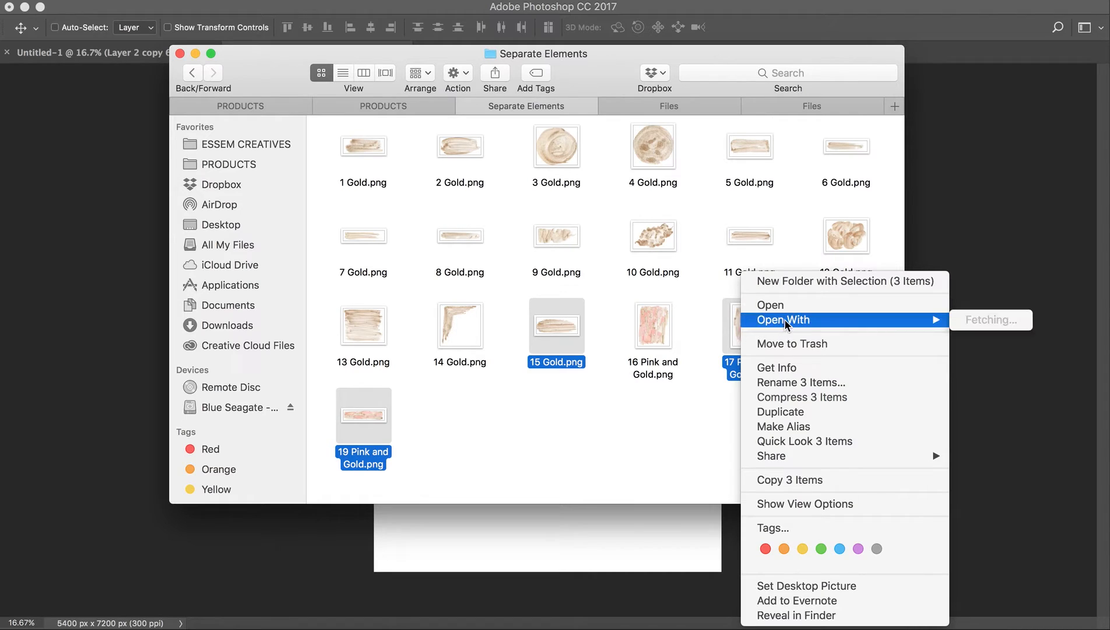
mouse_move(786, 319)
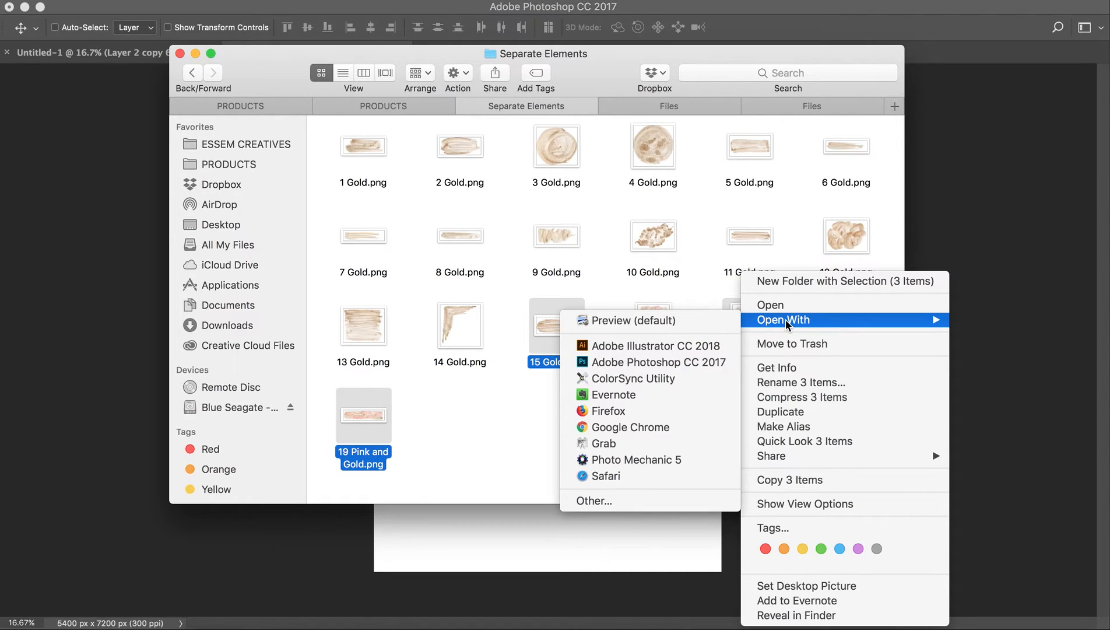
left_click(671, 363)
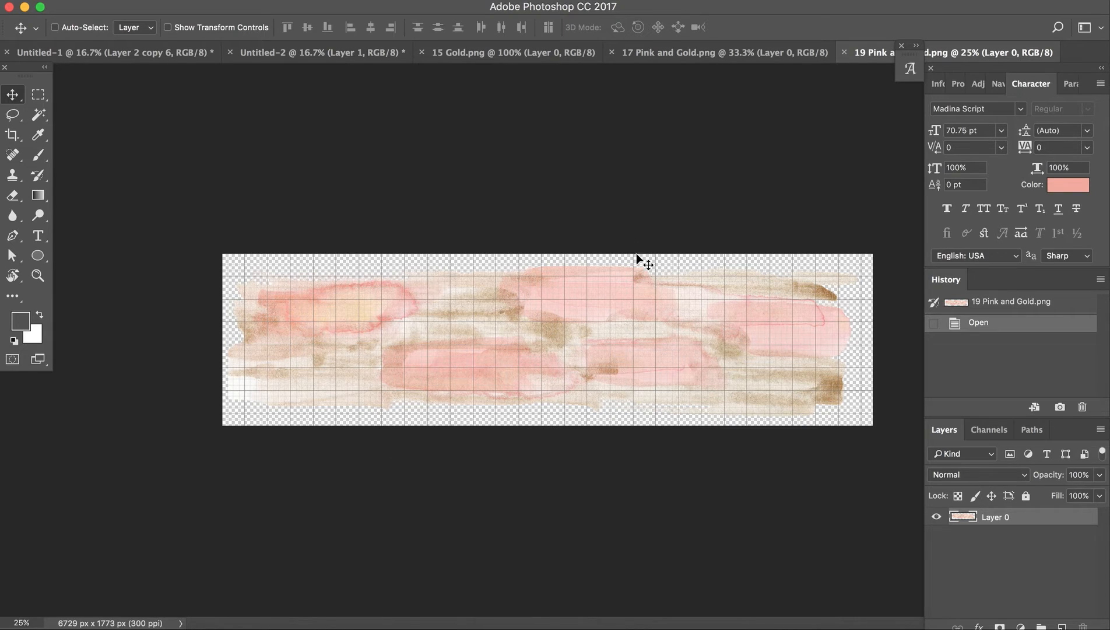
Step: Look through the opened 15 Gold, 17 Pink and Gold and 19 Pink and Gold images
left_click(335, 54)
left_click(493, 54)
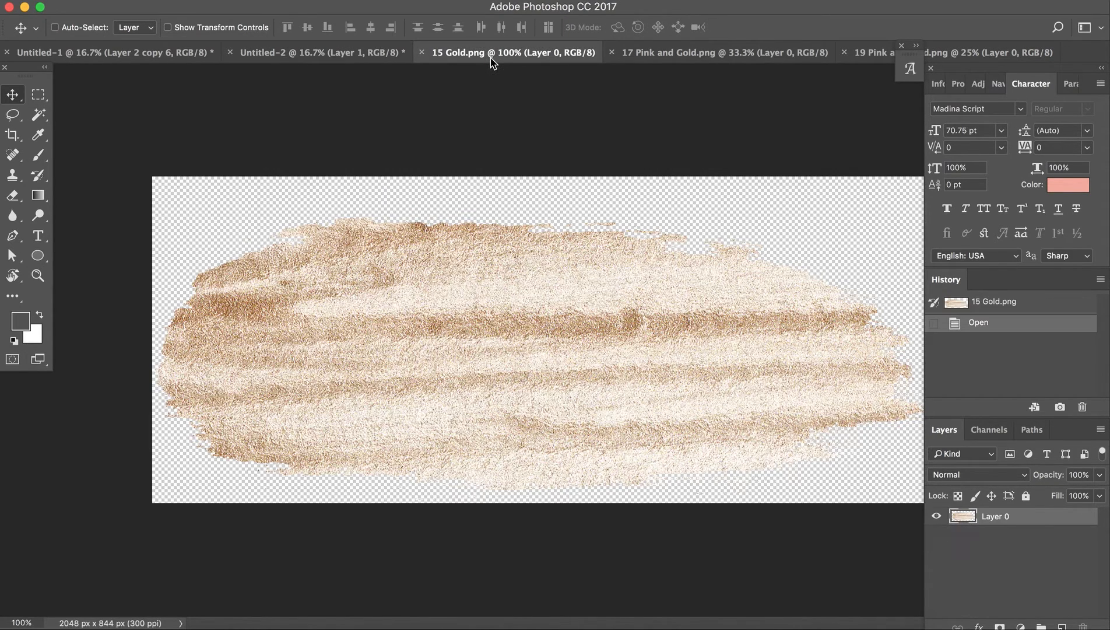
left_click(686, 54)
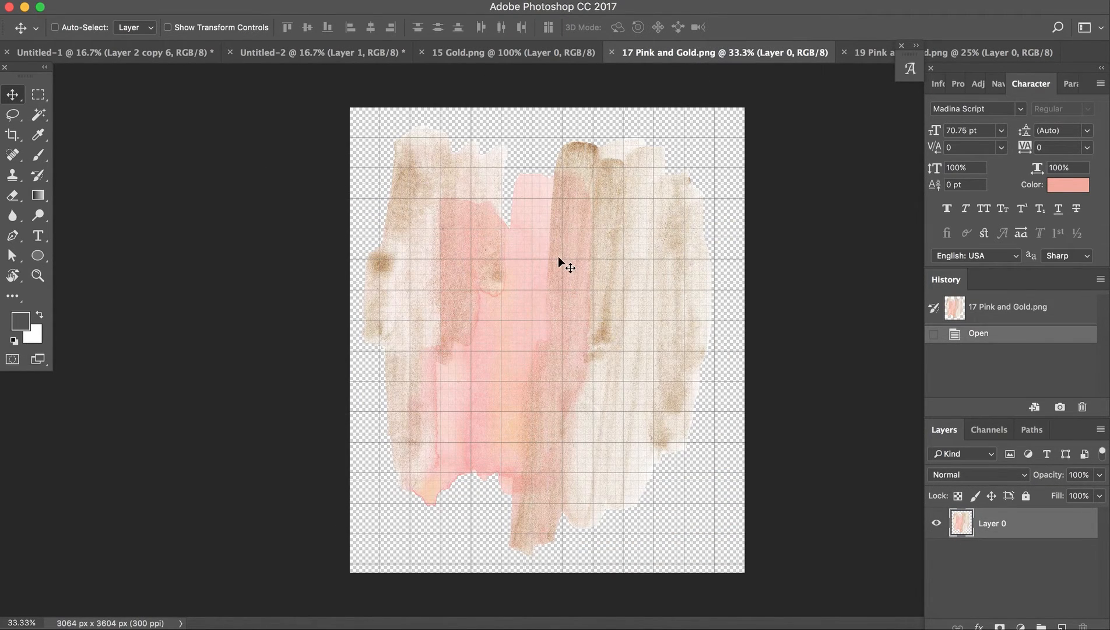
left_click(870, 52)
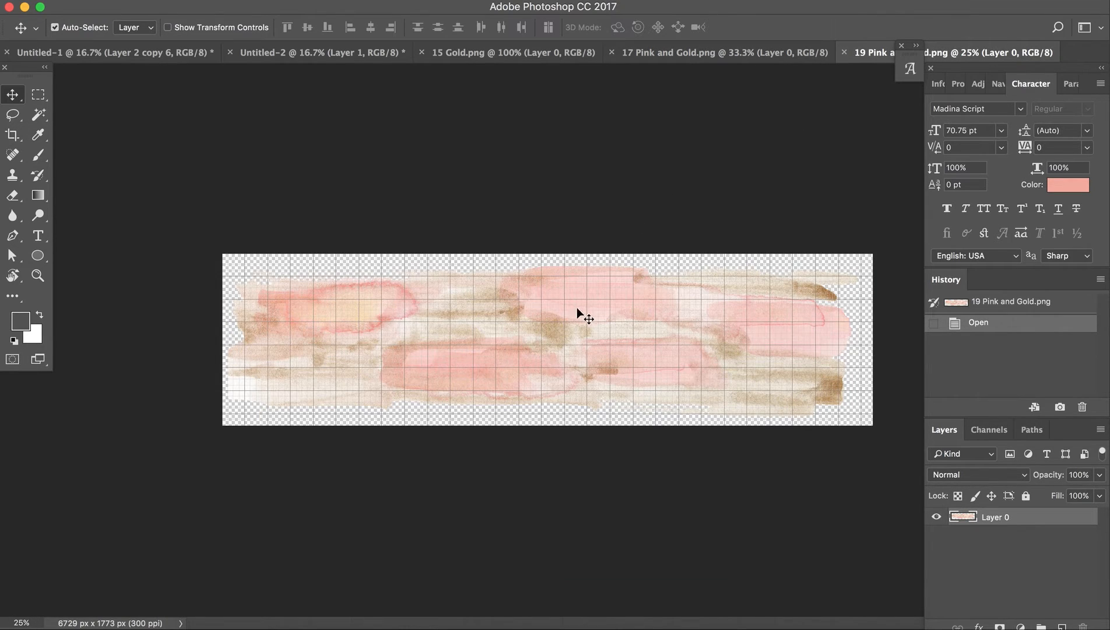
Step: Copy the 19 Pink and Gold brush stroke into the Untitled-2 sign and position it along the canvas's top edge
left_click(569, 325)
left_click(569, 325)
mouse_move(563, 306)
left_mouse_down()
mouse_move(332, 48)
mouse_move(461, 159)
mouse_move(509, 176)
mouse_move(656, 191)
mouse_move(529, 186)
mouse_move(637, 192)
mouse_move(542, 187)
mouse_move(566, 194)
mouse_move(604, 182)
mouse_move(482, 99)
left_mouse_up()
mouse_move(526, 136)
left_mouse_down()
mouse_move(560, 138)
mouse_move(563, 152)
mouse_move(560, 135)
left_mouse_up()
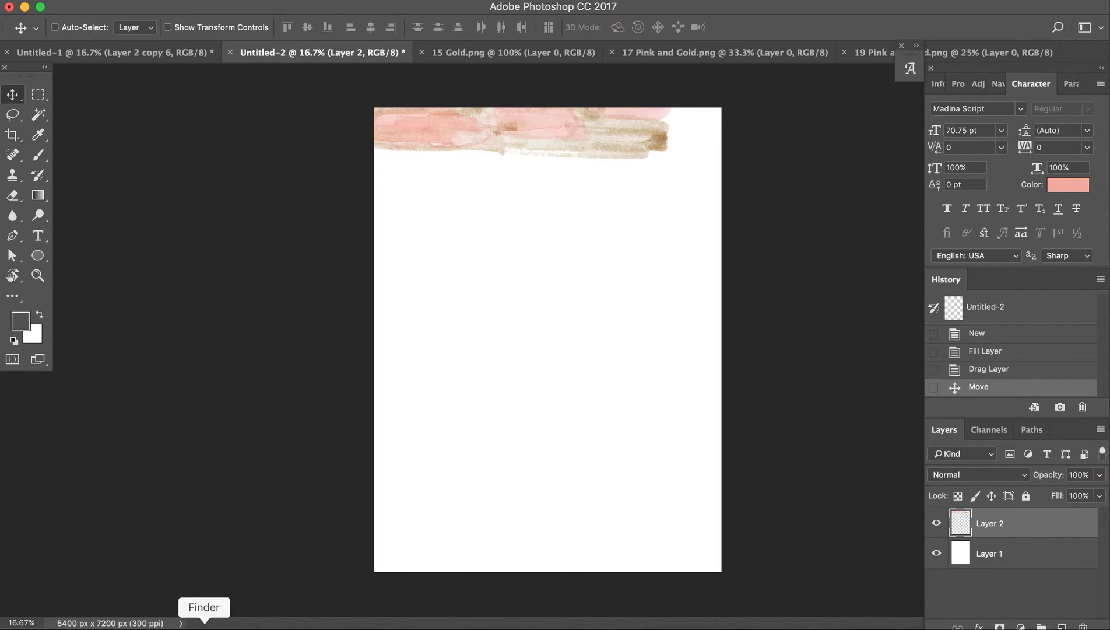
Step: Place 19 Pink and Gold.png from Finder into the sign and arrange both brush strokes one above the other for comparison
left_click(204, 624)
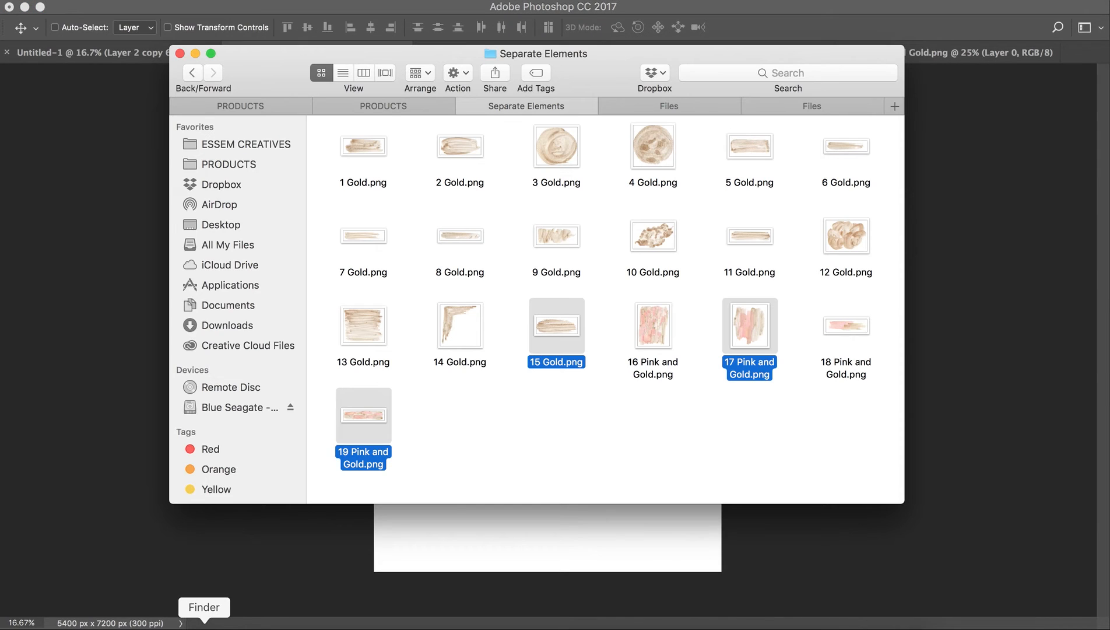
left_click(513, 453)
left_click(376, 424)
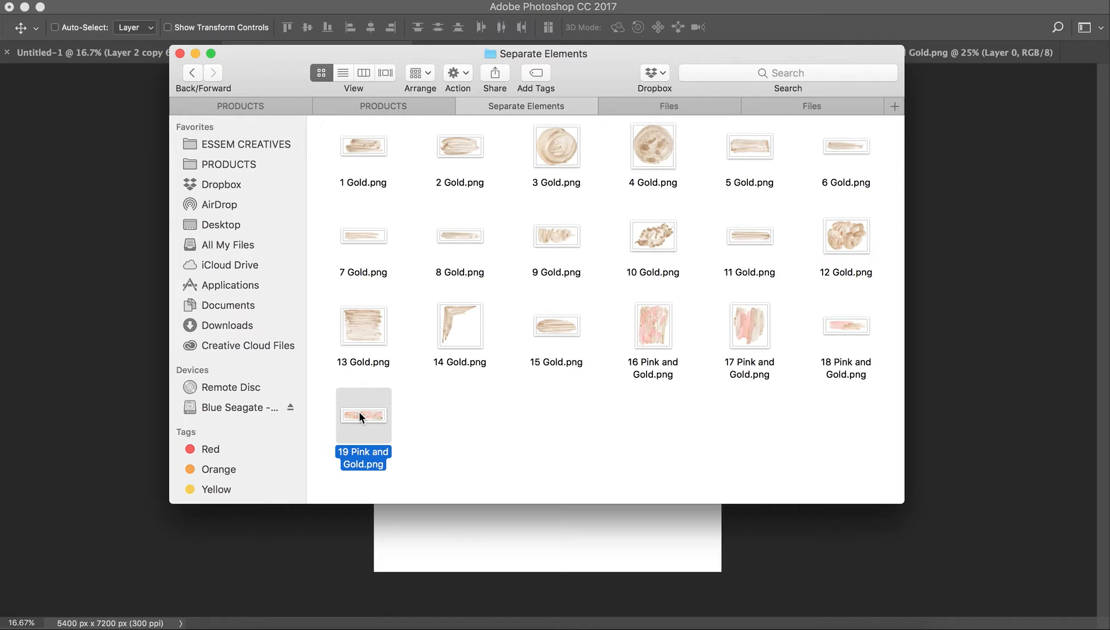
left_click_drag(357, 411, 493, 513)
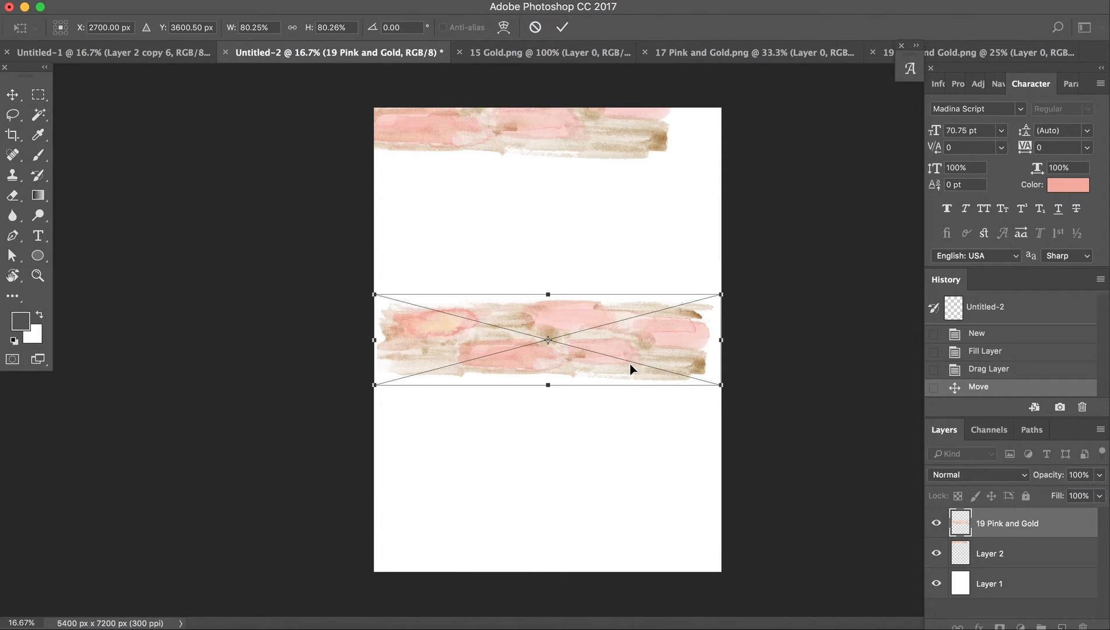
key("Return")
left_click_drag(662, 341, 669, 304)
left_click_drag(590, 127, 688, 236)
left_click(652, 294, "super")
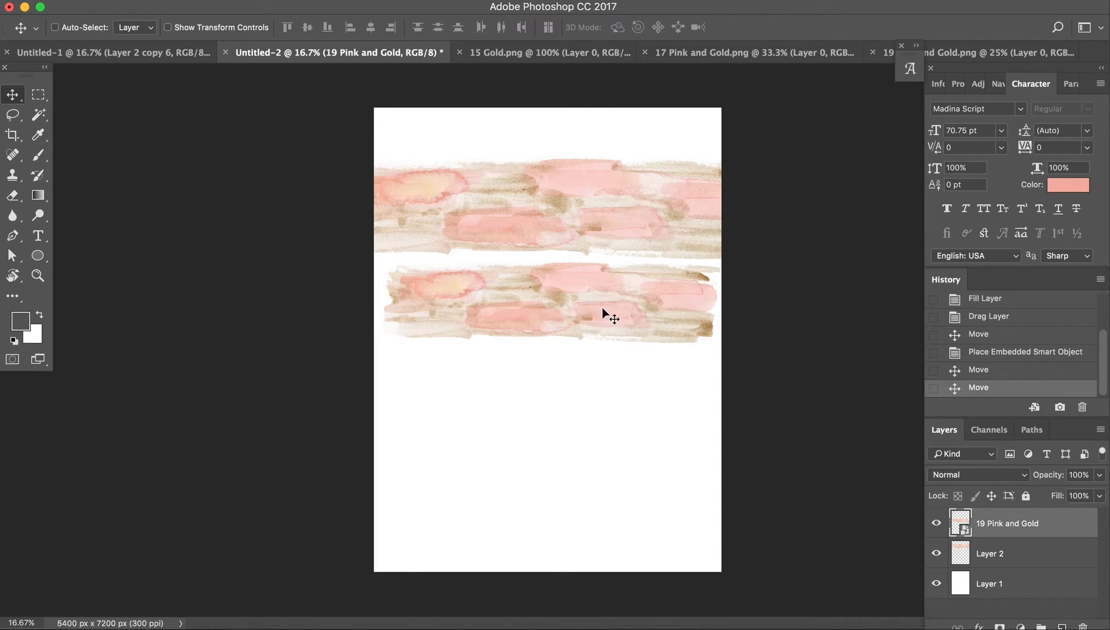
Step: Enlarge the placed 19 Pink and Gold smart object to about 147% with Free Transform
key("super+t")
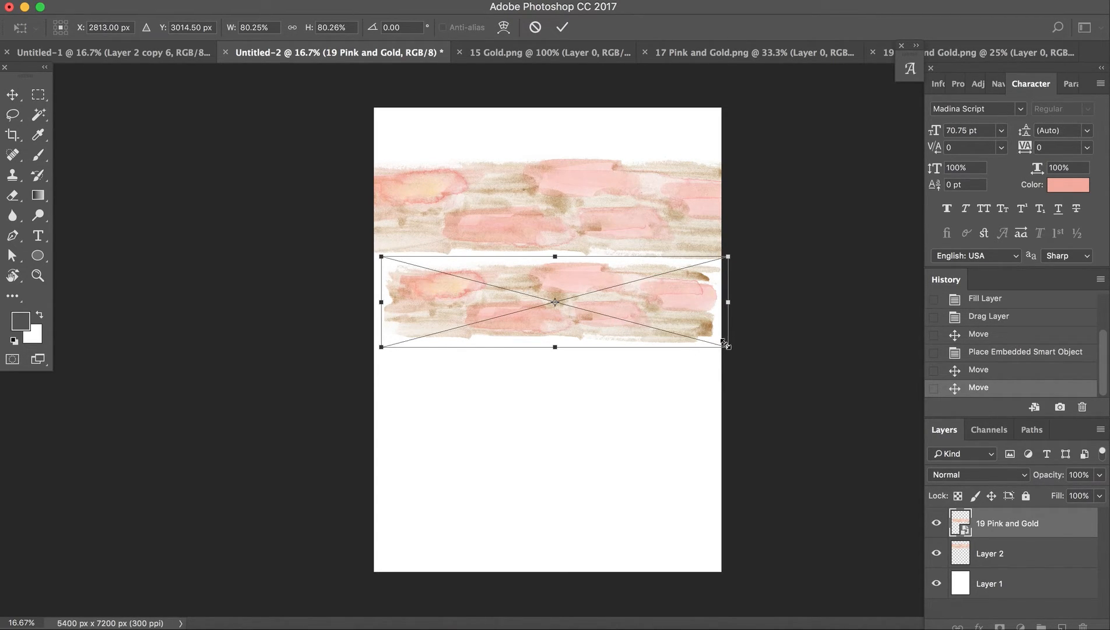
left_click_drag(728, 347, 944, 431)
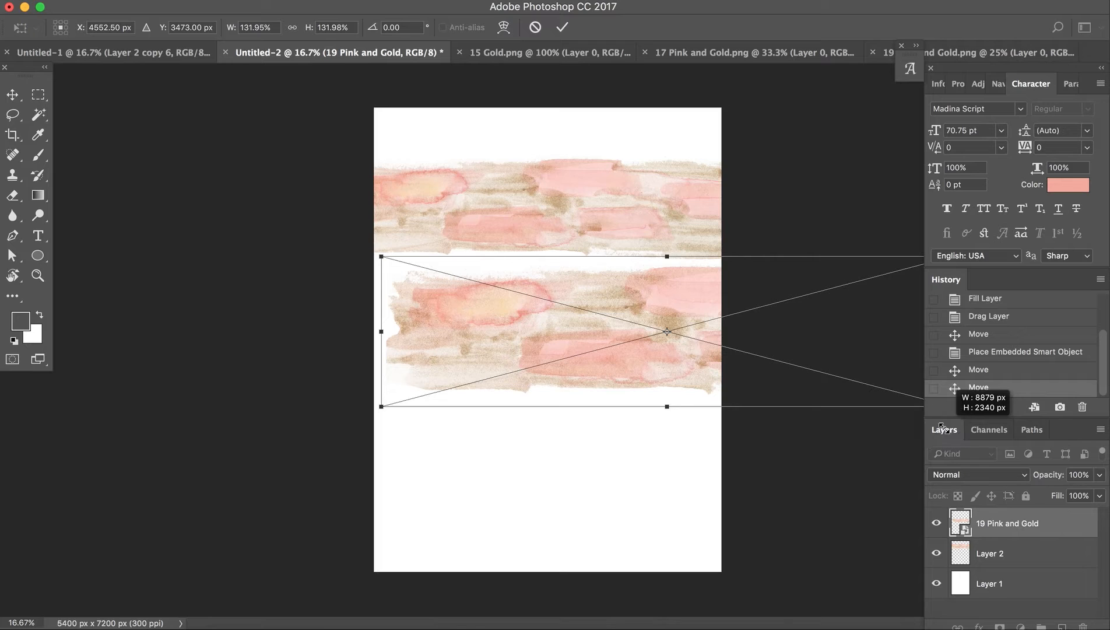
left_click_drag(381, 406, 324, 453)
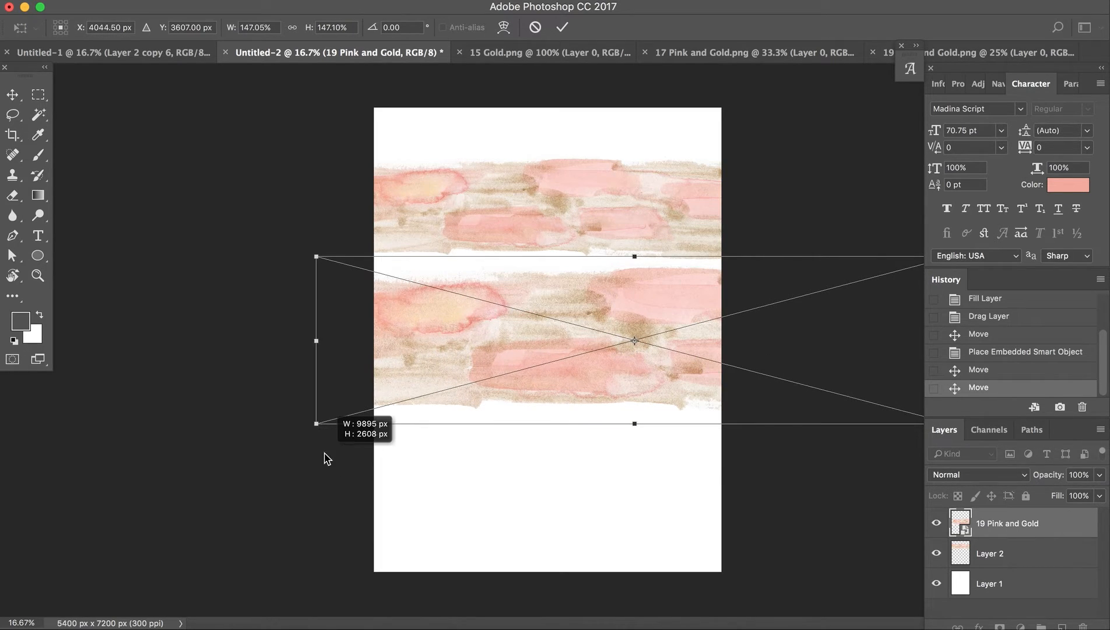
double_click(505, 379)
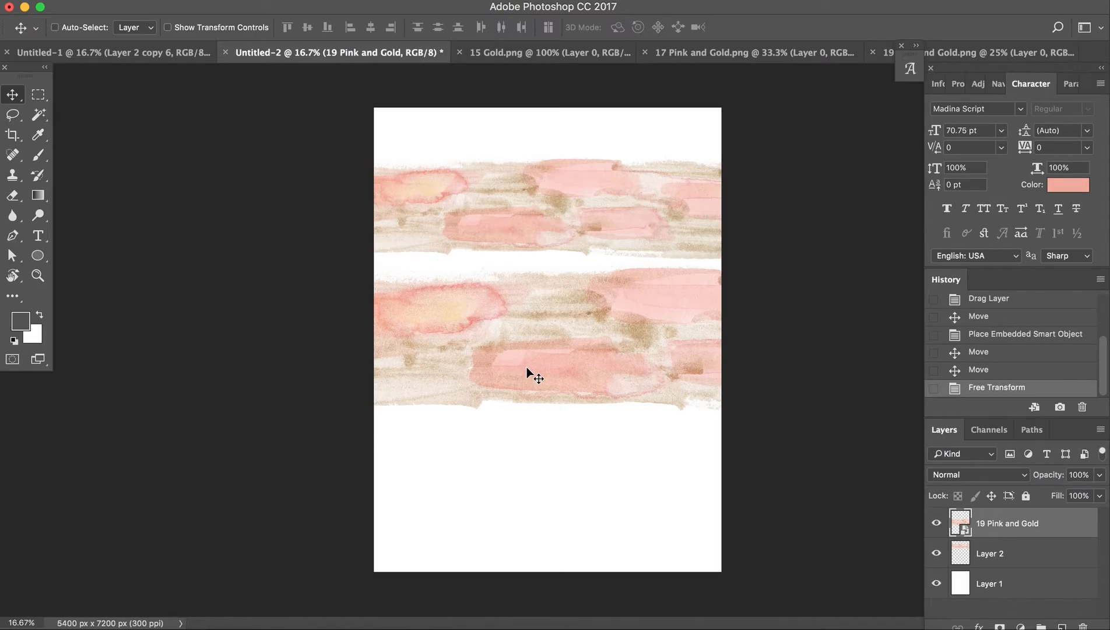
Step: Compare the texture and sharpness of the enlarged placed stroke with the original-size stroke above it
key("super+equal")
key("super+equal")
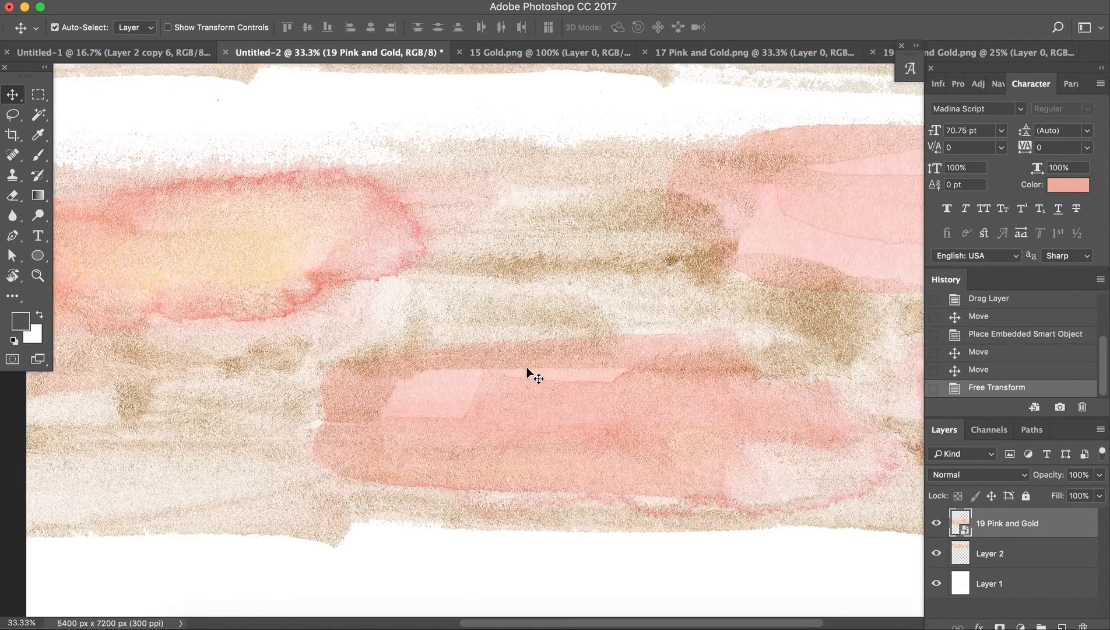
key("super+equal")
key("super+equal")
scroll(434, 283, "up", 5)
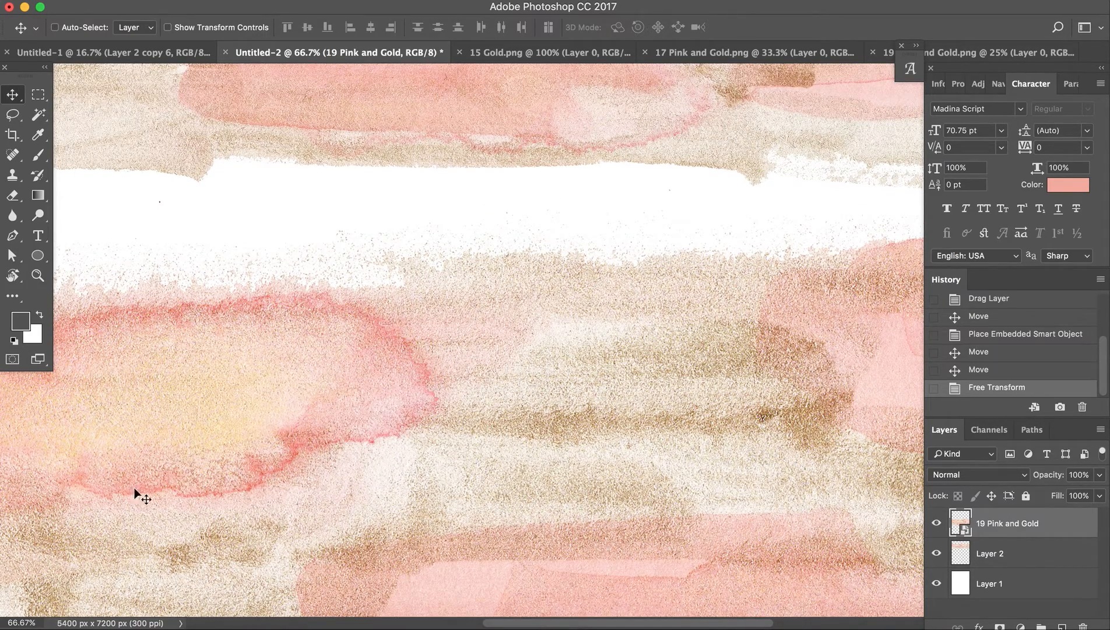
scroll(426, 312, "up", 5)
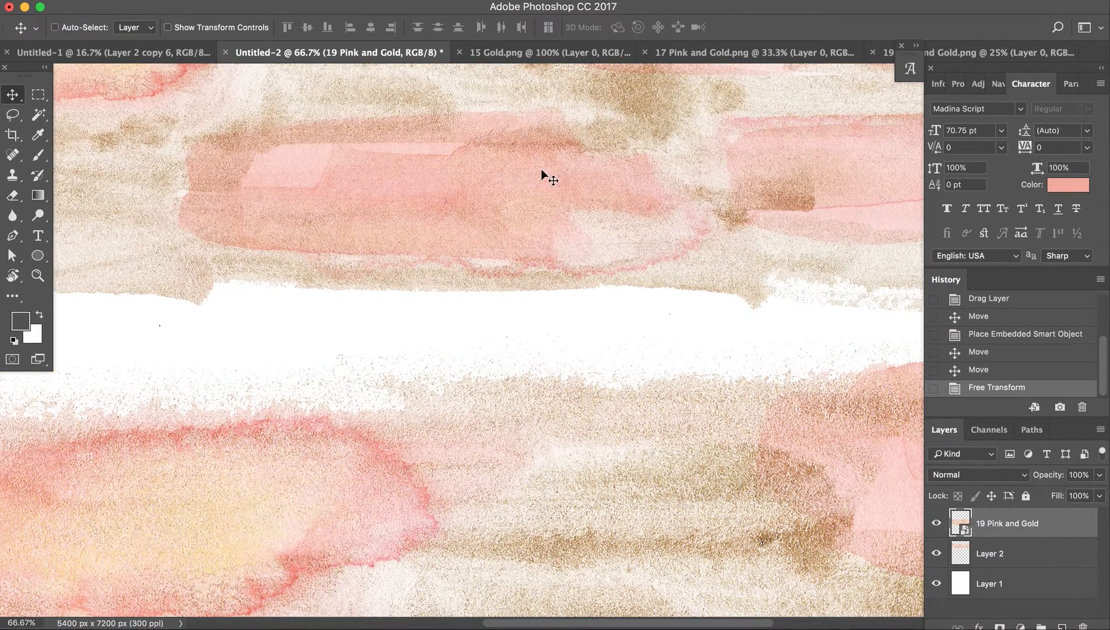
key("super+minus")
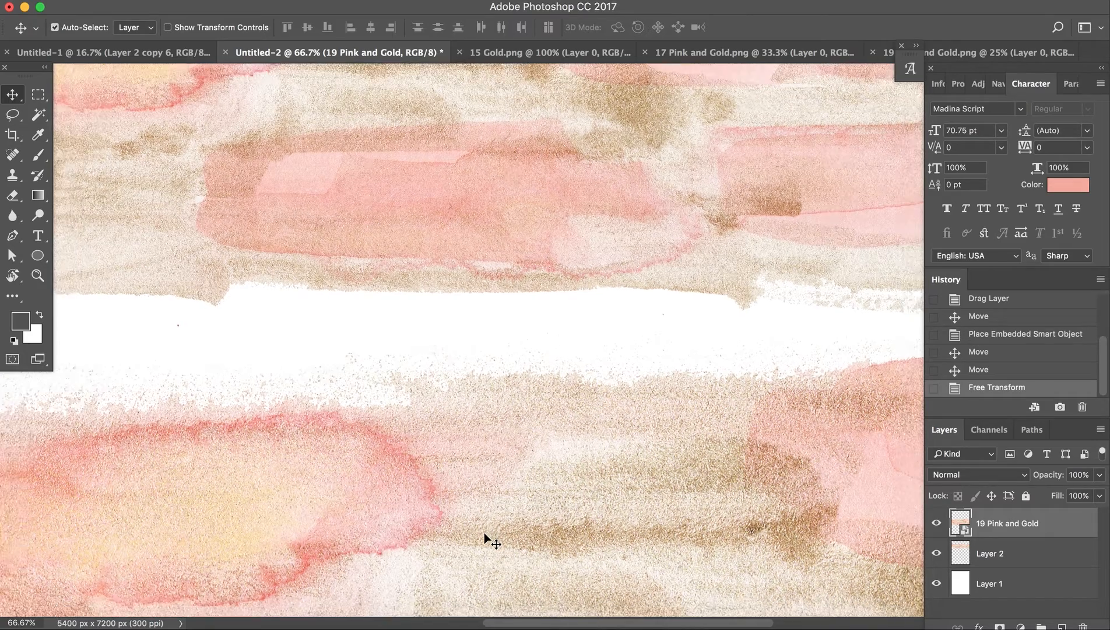
key("super+minus")
key("super+minus")
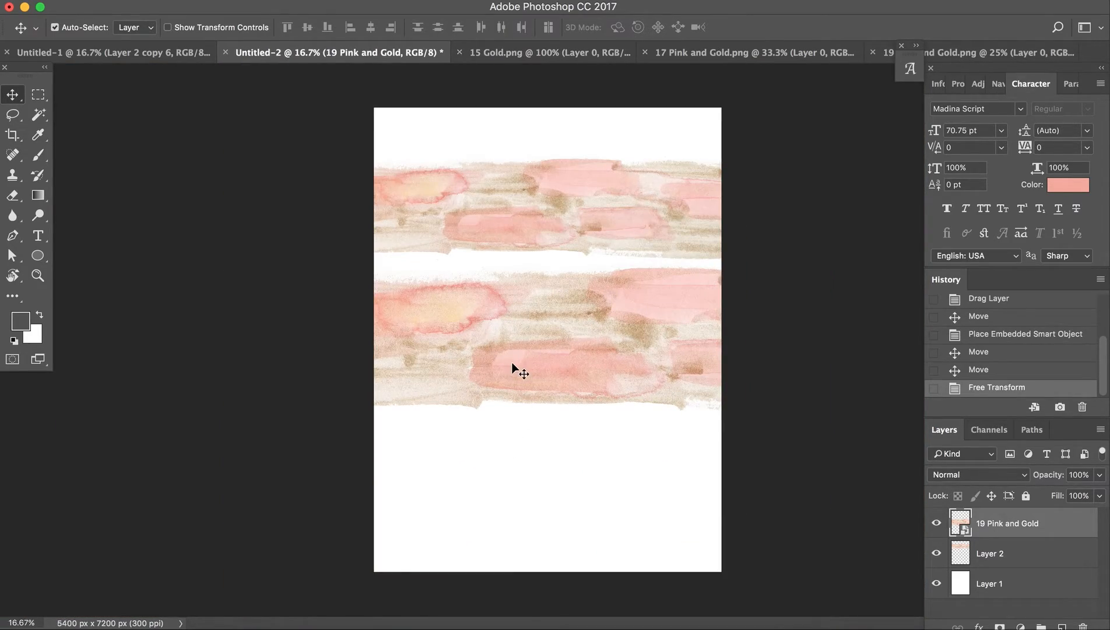
Step: Delete the placed 19 Pink and Gold layer and move the remaining brush stroke up to the canvas's upper-left corner
key("Delete")
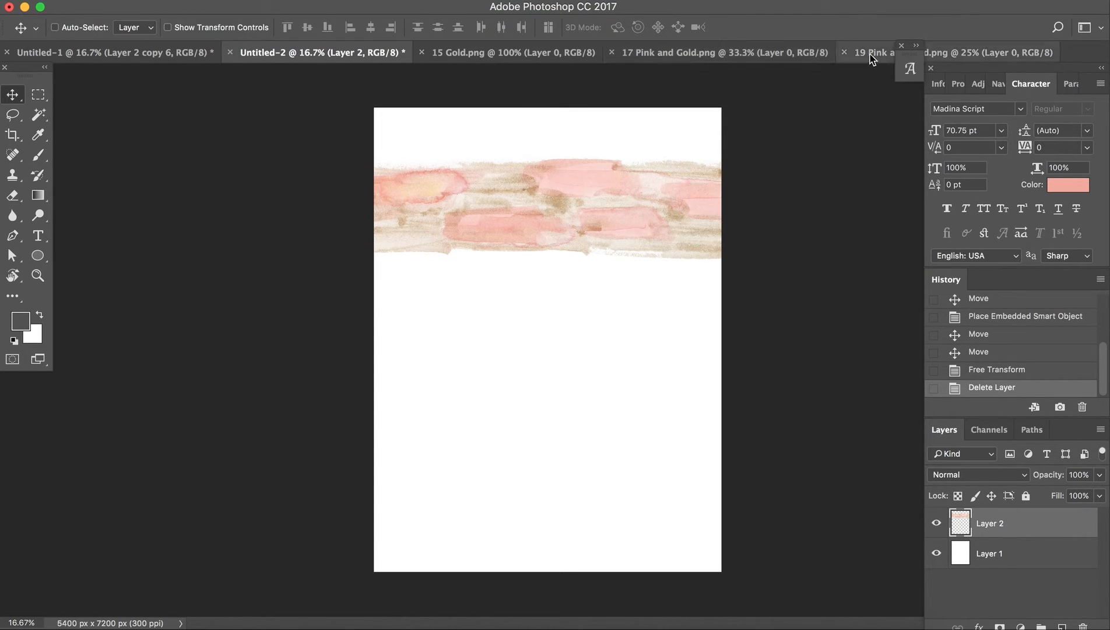
left_click_drag(520, 208, 442, 117)
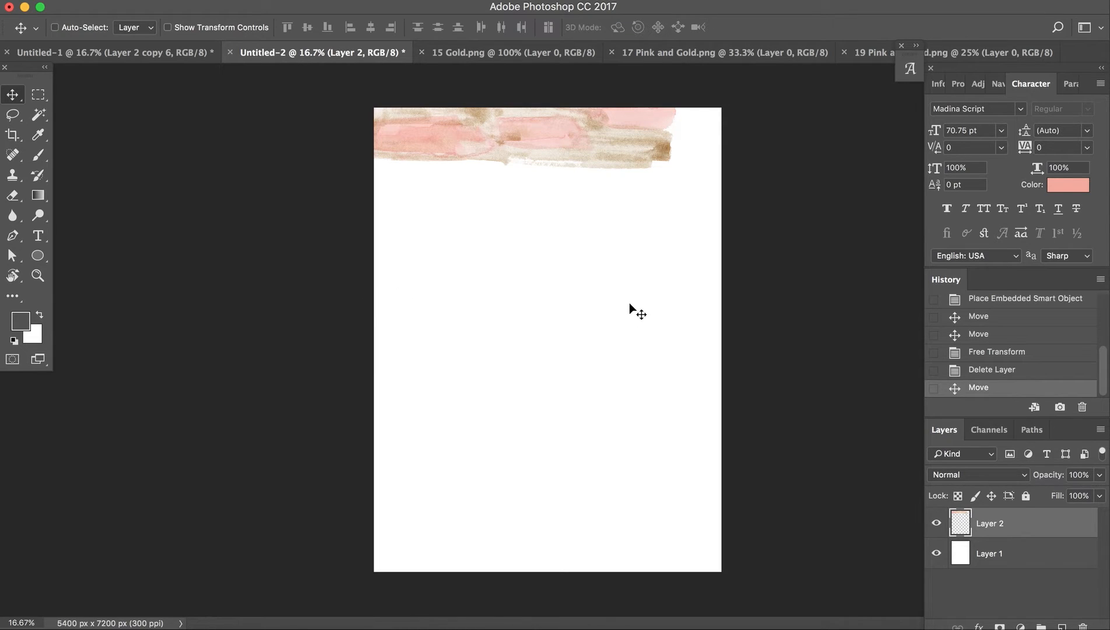
Step: Scale the top brush stroke to about 93% and rotate it about -0.8° with Free Transform
left_click(614, 147, "super")
key("super+t")
left_click_drag(615, 153, 600, 152)
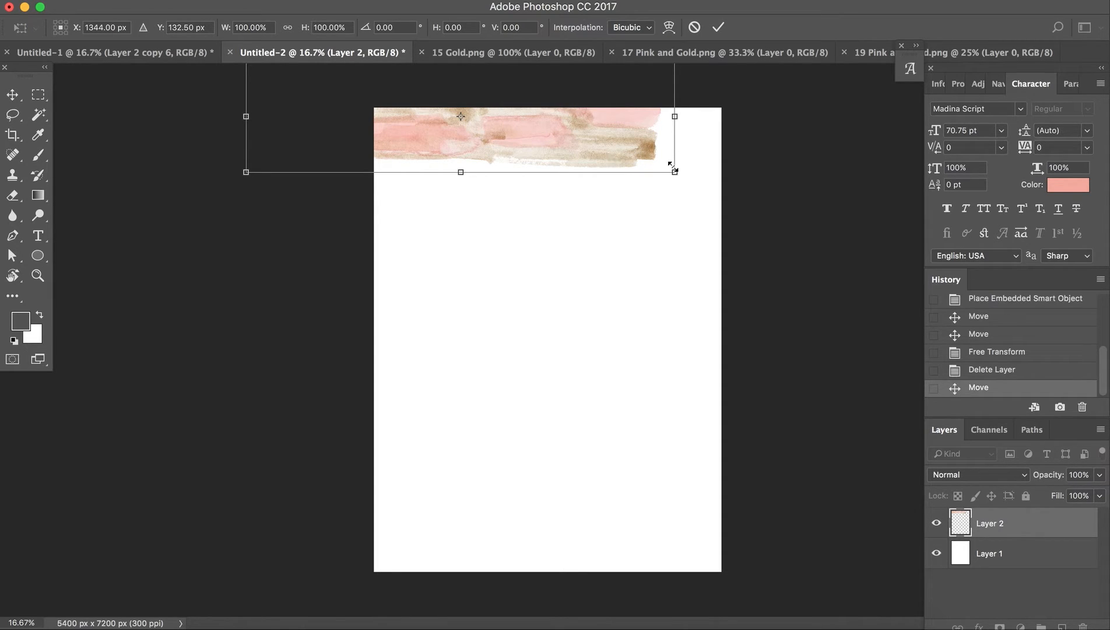
left_click_drag(674, 172, 647, 159)
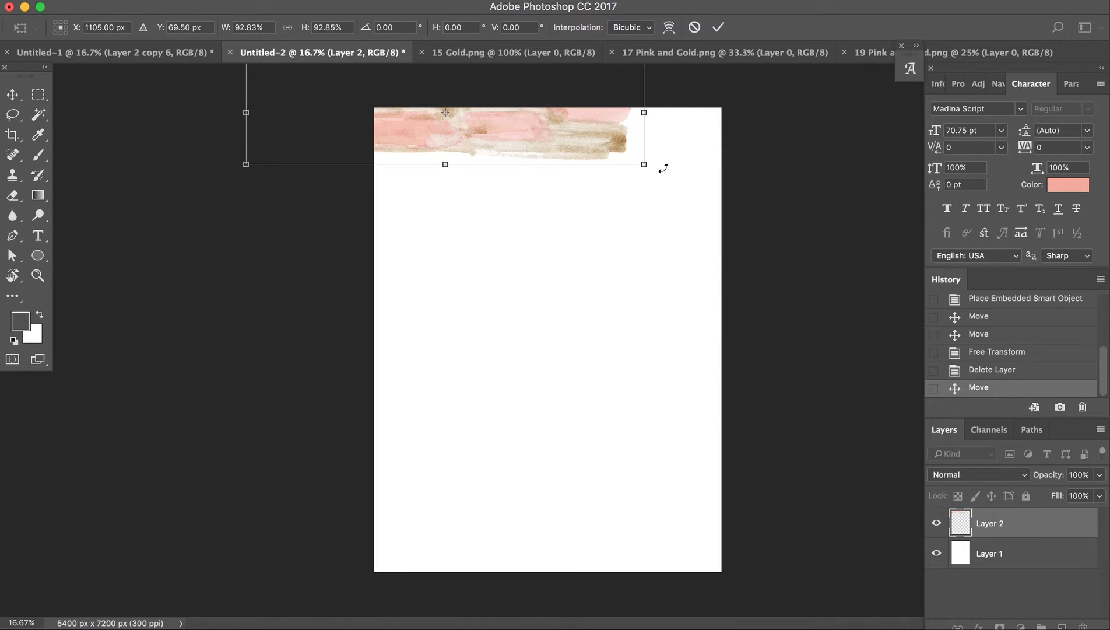
left_click_drag(664, 165, 664, 163)
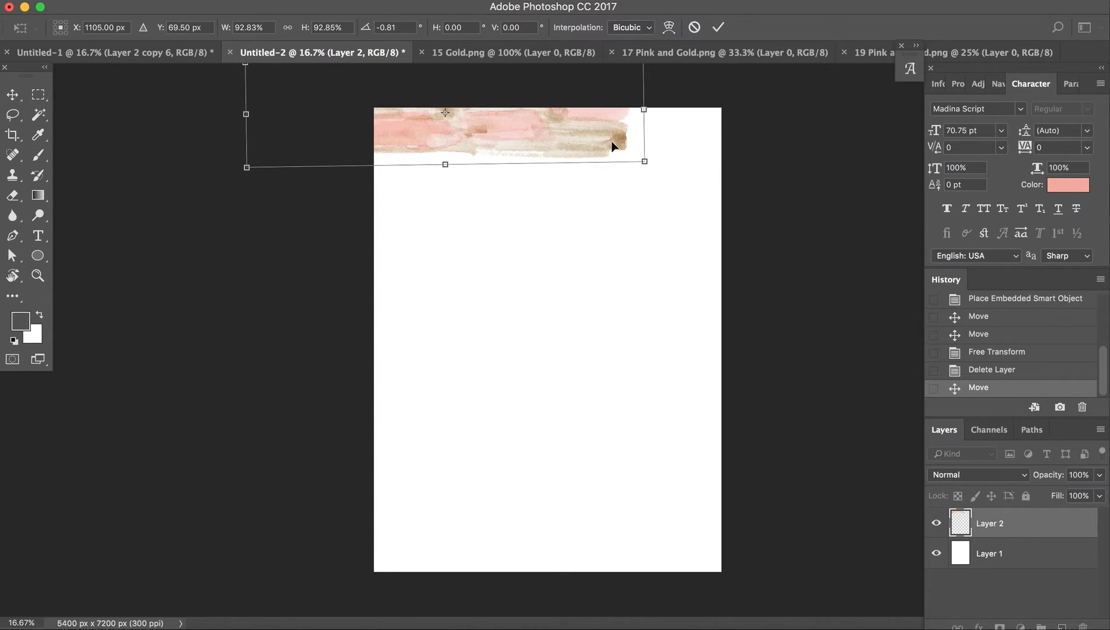
key("Return")
Step: Shift the top brush stroke up and to the right to narrow the border, and rotate it slightly counterclockwise
left_click_drag(551, 138, 614, 138)
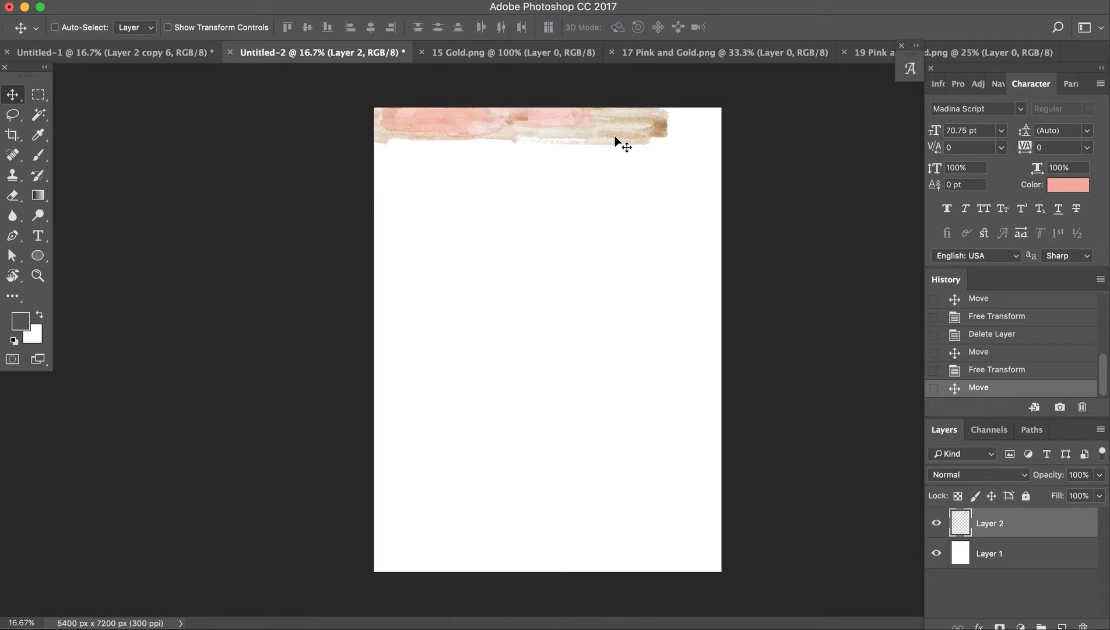
key("super+t")
left_click_drag(701, 160, 700, 154)
key("Return")
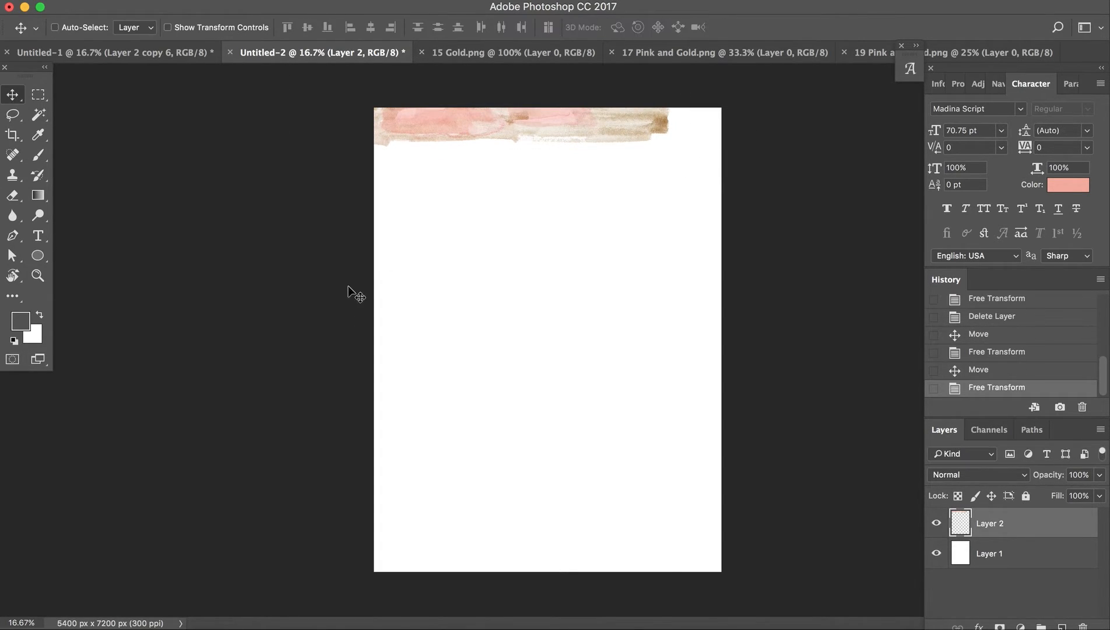
Step: Copy the 17 Pink and Gold artwork into the sign, then rotate and position it to fill the top border's right end
left_click(688, 54)
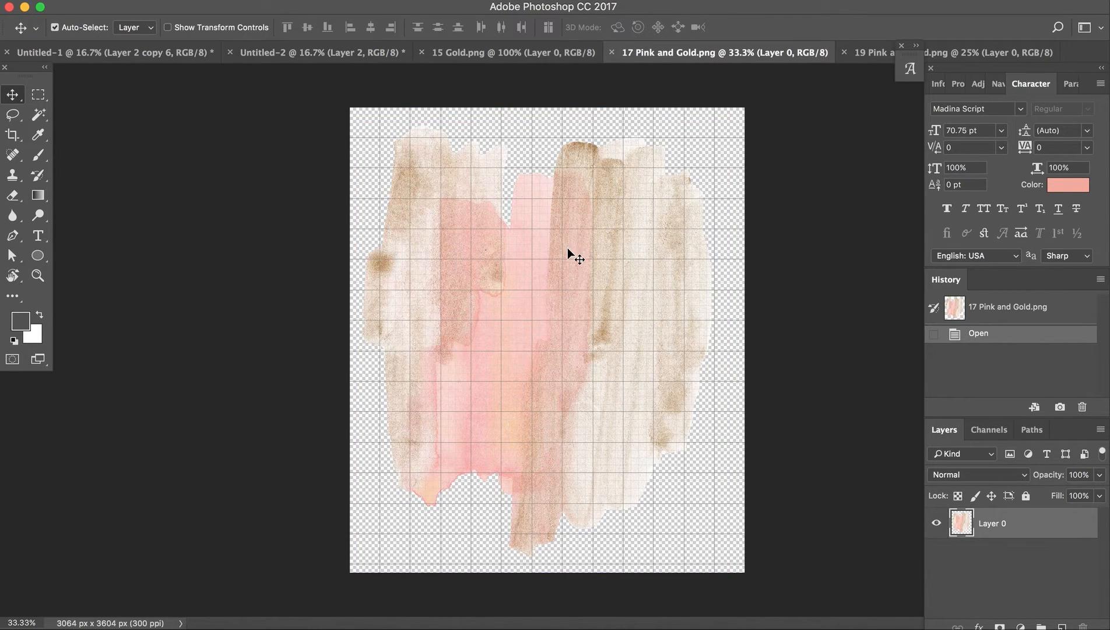
left_click_drag(446, 203, 487, 257)
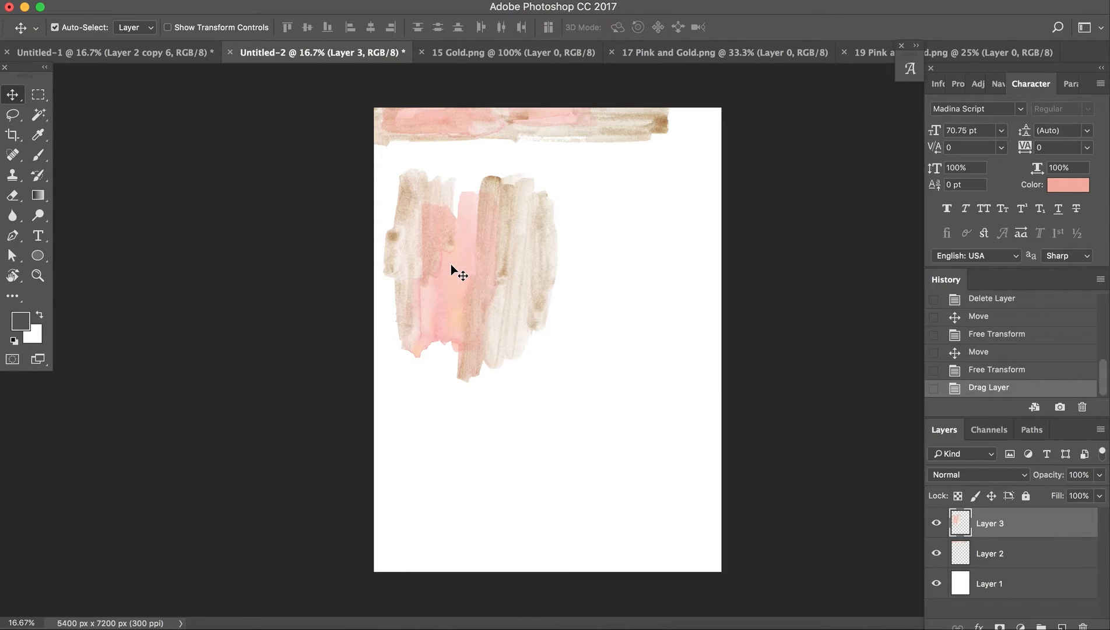
key("super+t")
left_click_drag(626, 354, 553, 115)
left_click_drag(553, 117, 555, 111)
left_click_drag(515, 291, 797, 92)
mouse_move(753, 153)
left_mouse_down()
mouse_move(752, 125)
mouse_move(756, 136)
left_mouse_up()
left_click_drag(867, 162, 784, 128)
left_click_drag(764, 76, 763, 118)
key("Return")
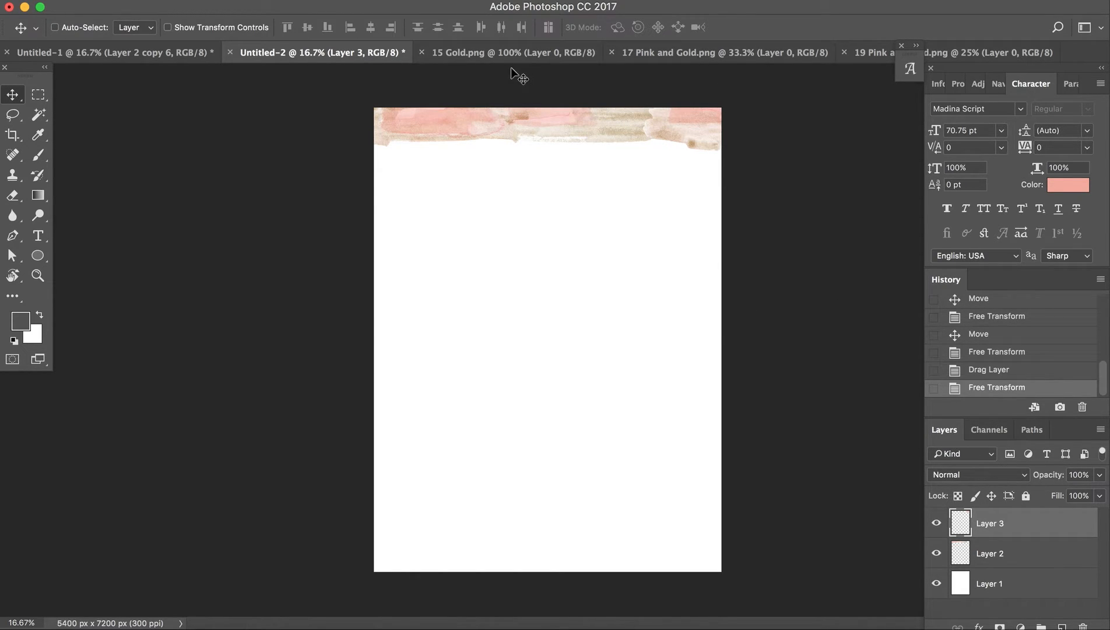
Step: Add another 19 Pink and Gold stroke to the sign with its right end on the canvas's left edge, below the top border
left_click(722, 51)
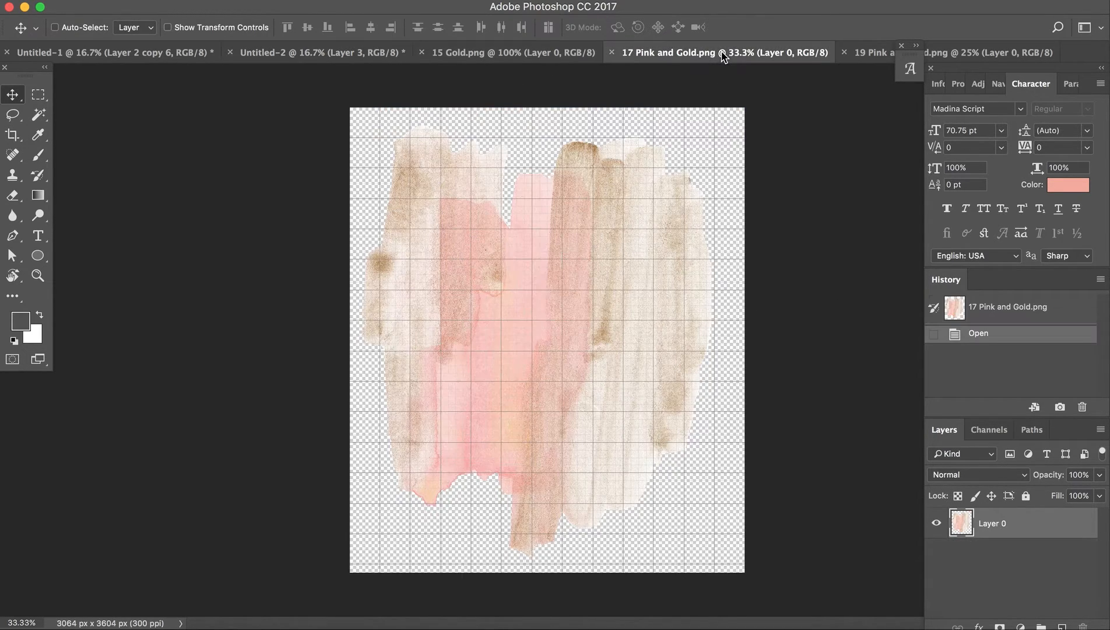
left_click(541, 57)
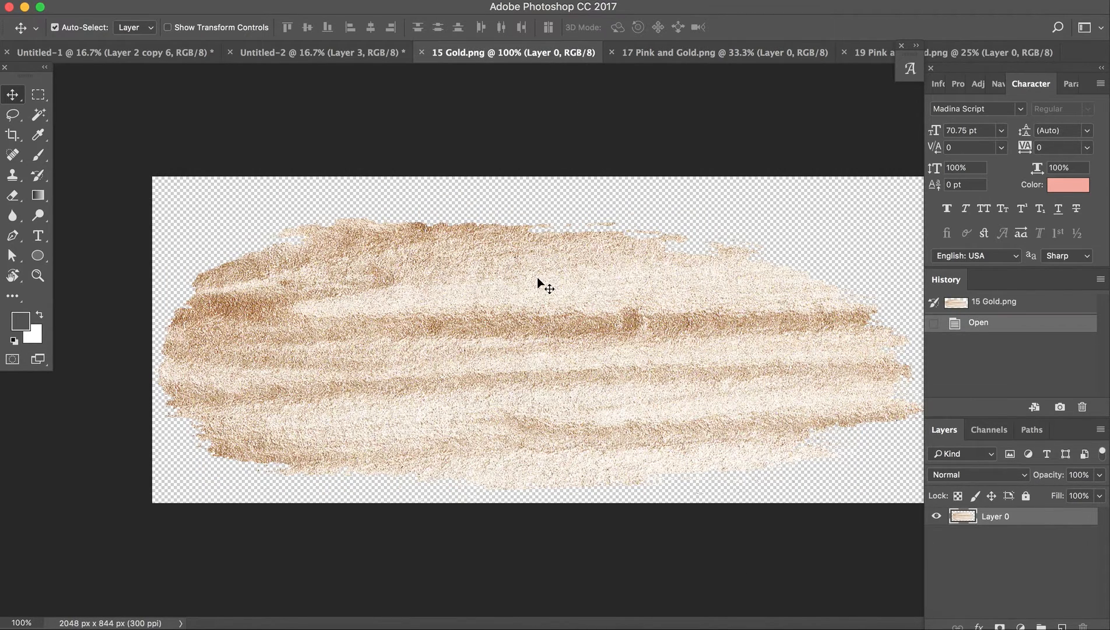
left_click(863, 55)
left_click_drag(593, 308, 484, 246)
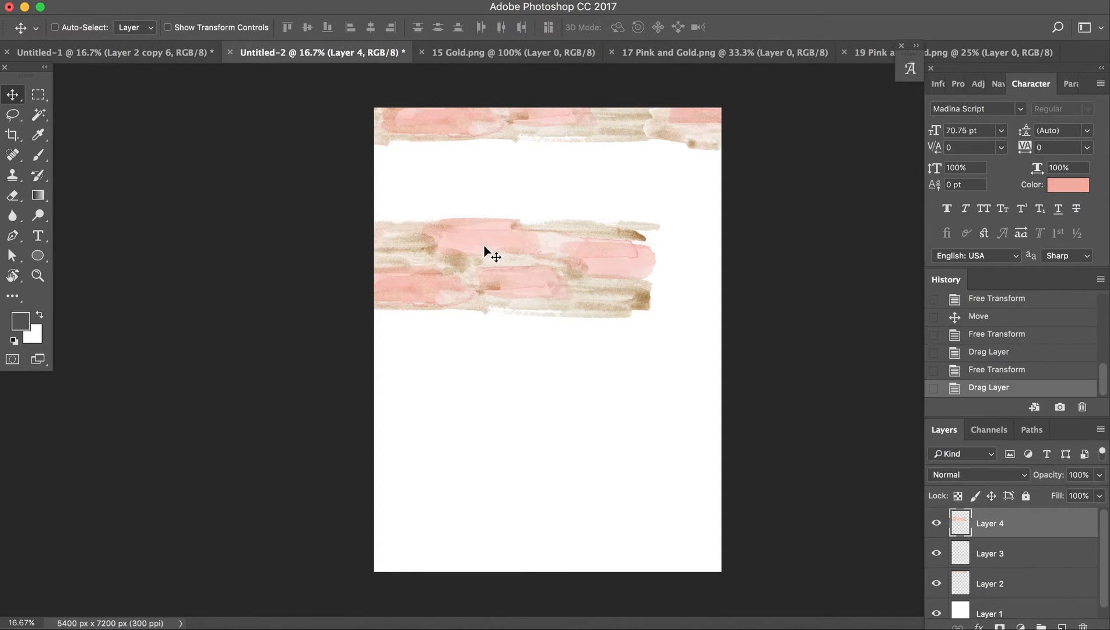
key("ctrl+t")
left_click_drag(542, 279, 304, 191)
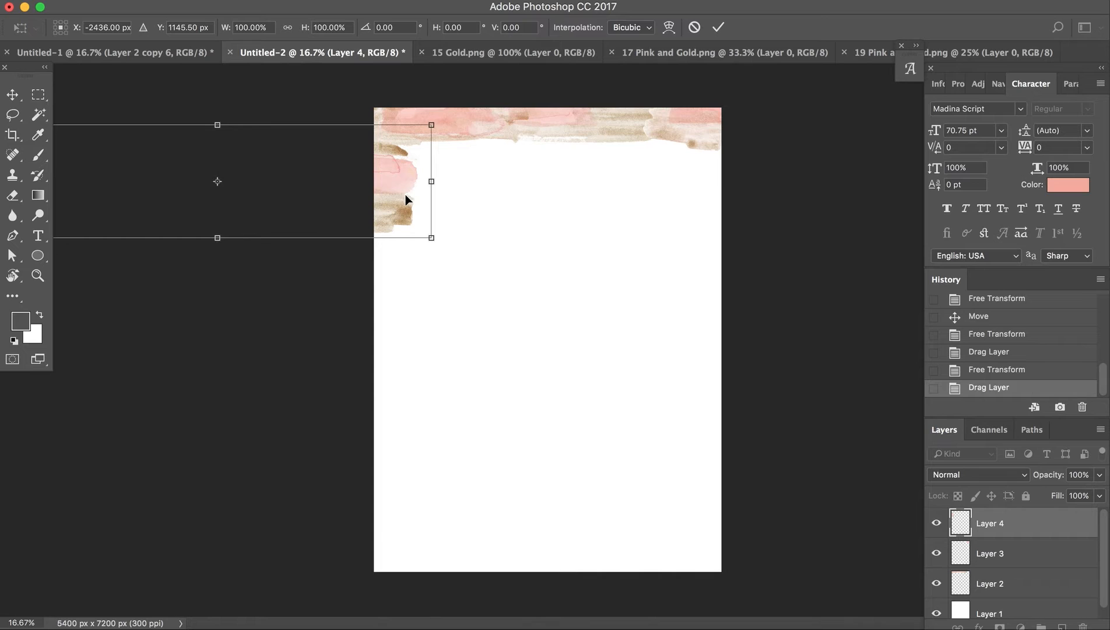
key("Return")
Step: Switch to Finder and open 16 Pink and Gold.png in Adobe Photoshop CC 2017
left_click(204, 625)
left_click(628, 443)
left_click(647, 320)
right_click(647, 320)
mouse_move(699, 328)
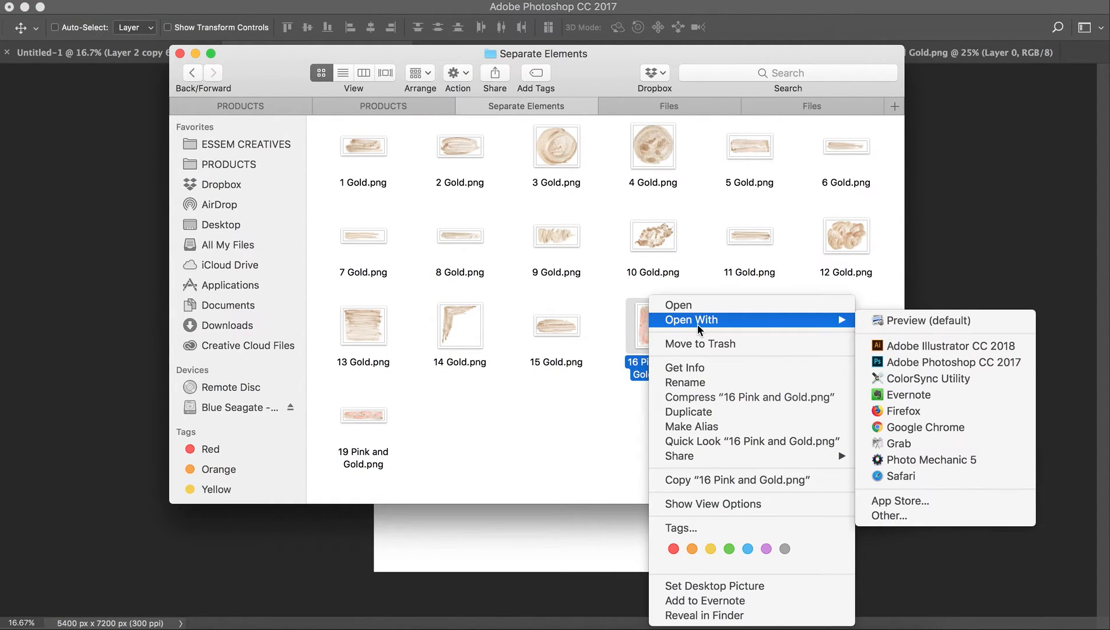
left_click(927, 362)
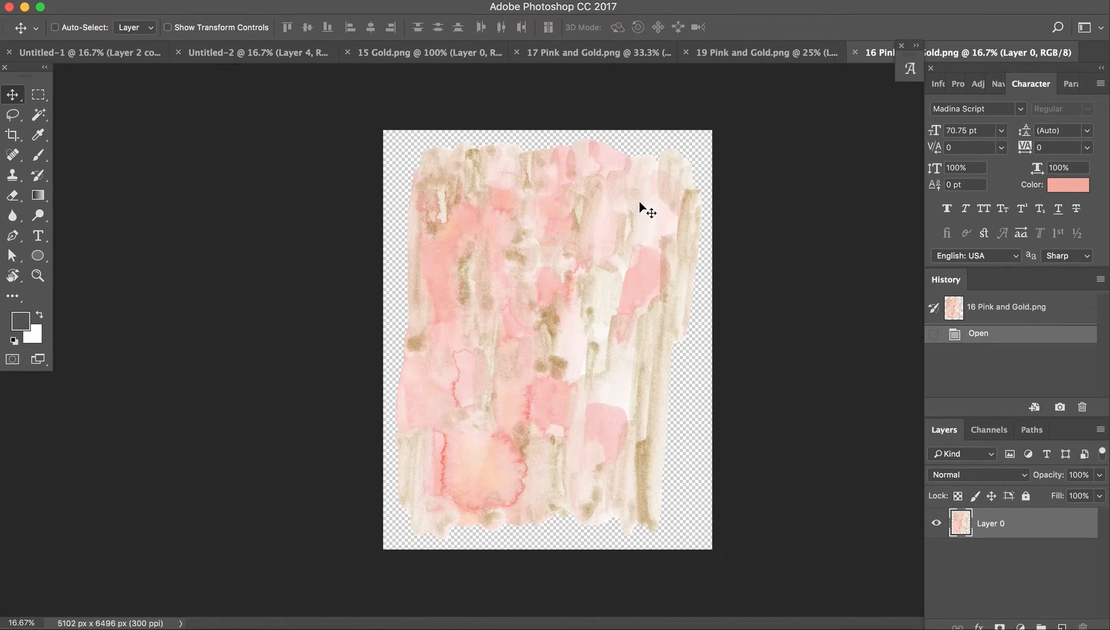
Step: Copy the 16 Pink and Gold artwork into the sign, rotate it about 90.5° clockwise and fit its edge along the left border below the upper stroke
left_click_drag(532, 196, 399, 317)
left_click_drag(478, 345, 503, 402)
key("ctrl+t")
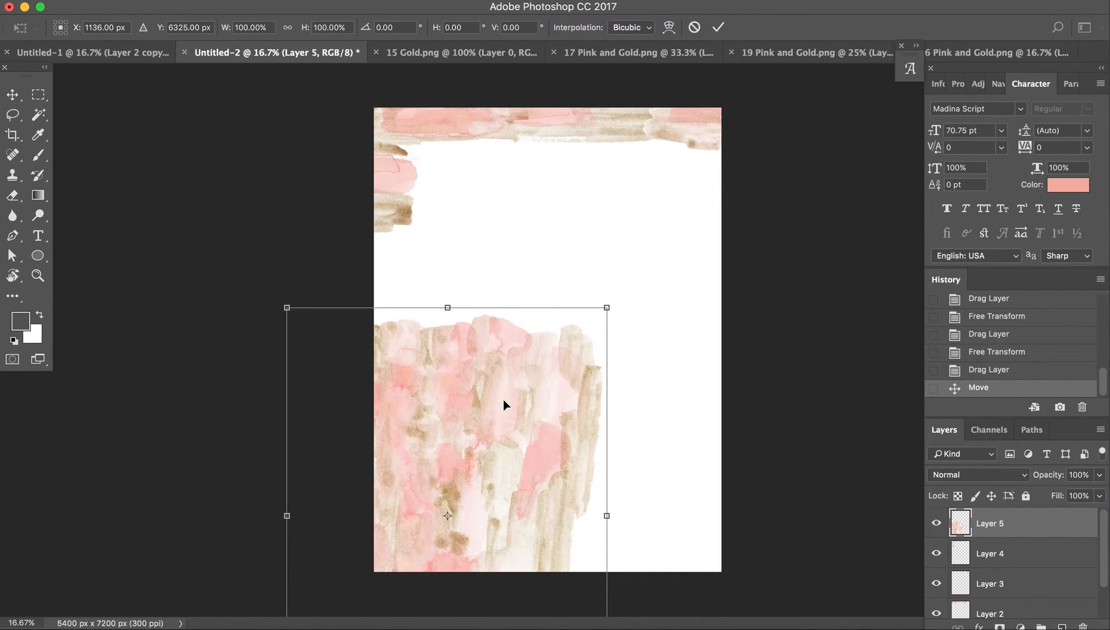
left_click_drag(520, 265, 776, 580)
left_click_drag(702, 488, 584, 481)
mouse_move(684, 470)
left_mouse_down()
mouse_move(689, 499)
mouse_move(669, 374)
mouse_move(504, 249)
mouse_move(659, 411)
mouse_move(689, 481)
left_mouse_up()
left_click_drag(506, 457, 328, 354)
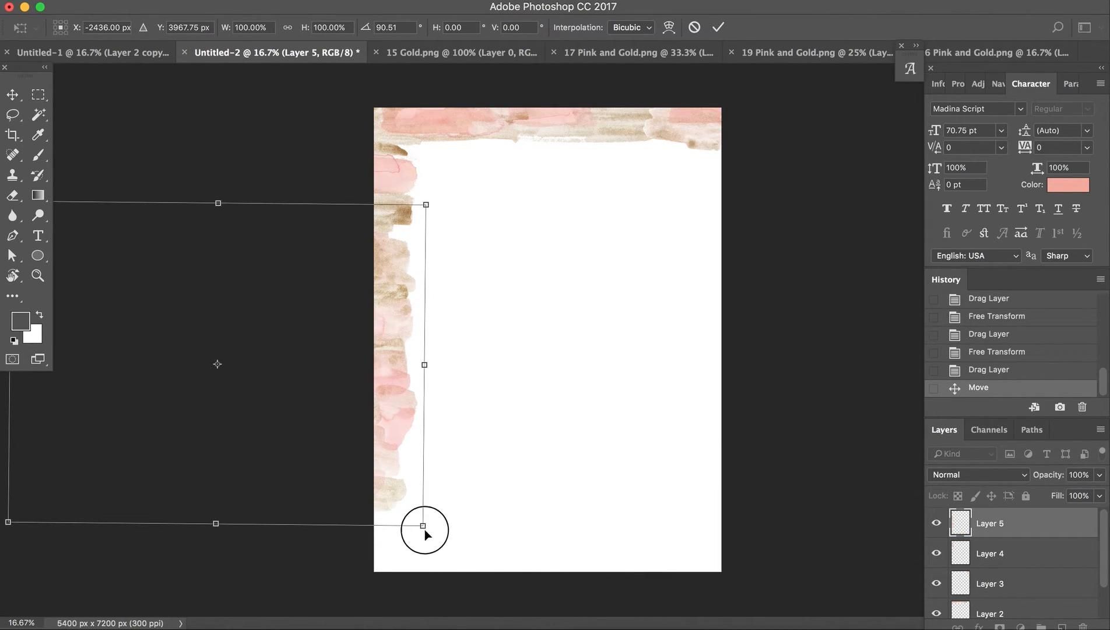
Step: Enlarge the left-border artwork to about 101.5% and shift it slightly up and to the right
left_click_drag(430, 532, 431, 533)
left_click_drag(397, 478, 402, 466)
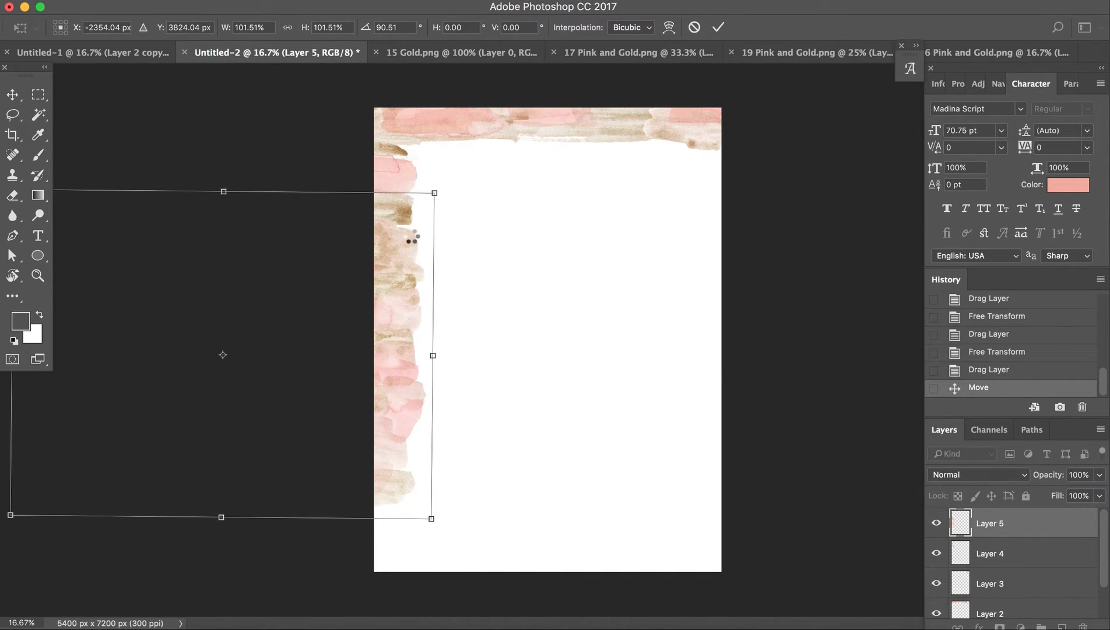
key("Return")
left_click(403, 183, "super")
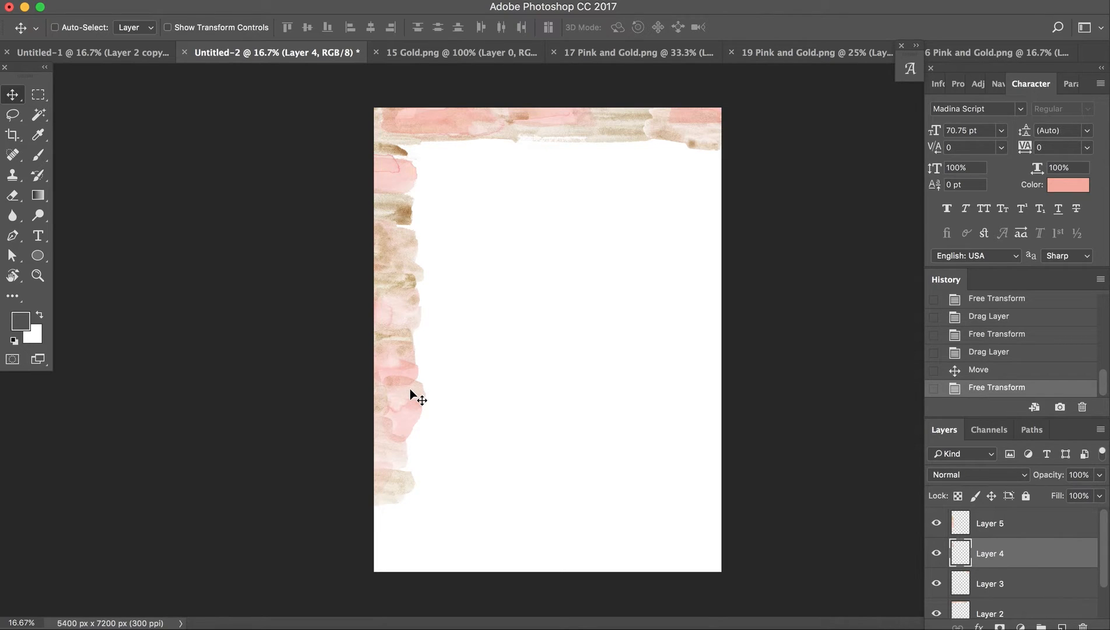
left_click(1036, 532)
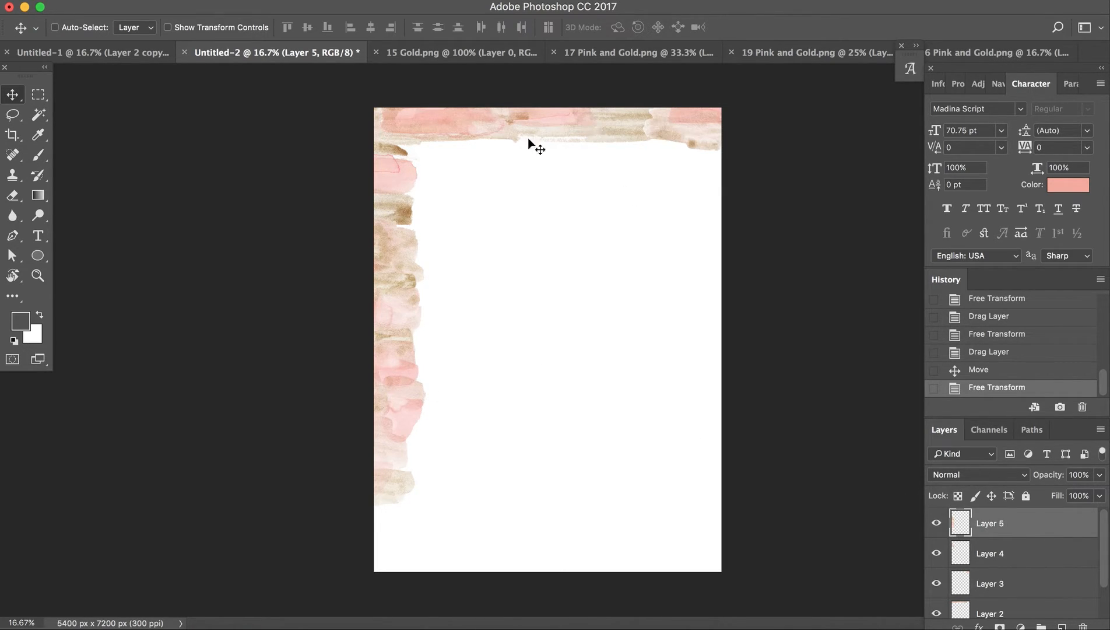
left_click(706, 133)
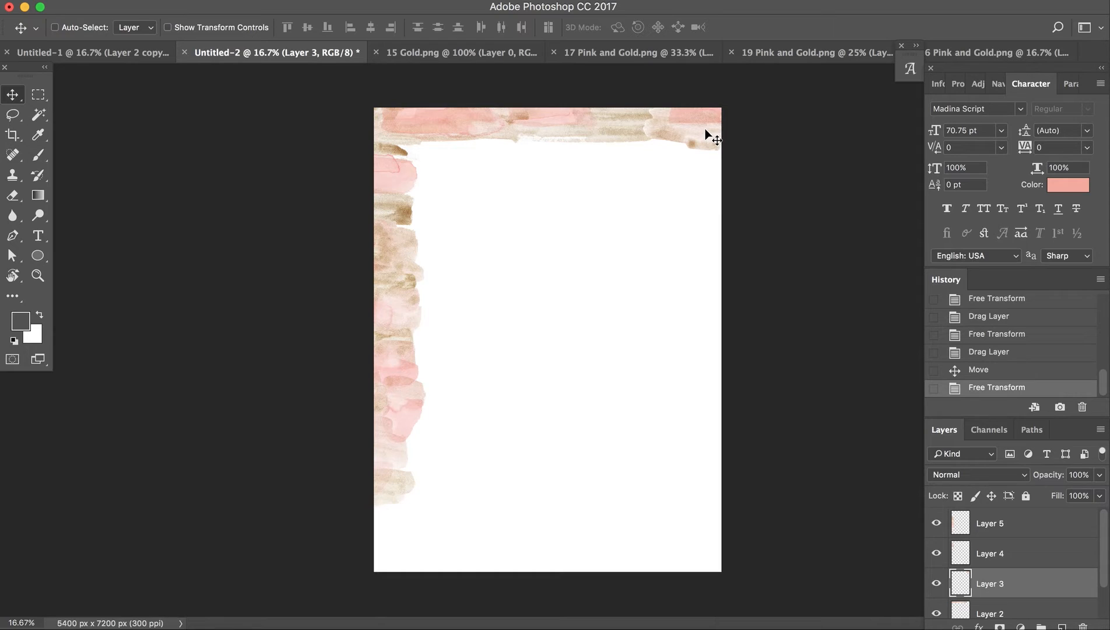
Step: Duplicate the stroke at the upper end of the left border and move the copy down to fill the lower-left corner
left_click(398, 175)
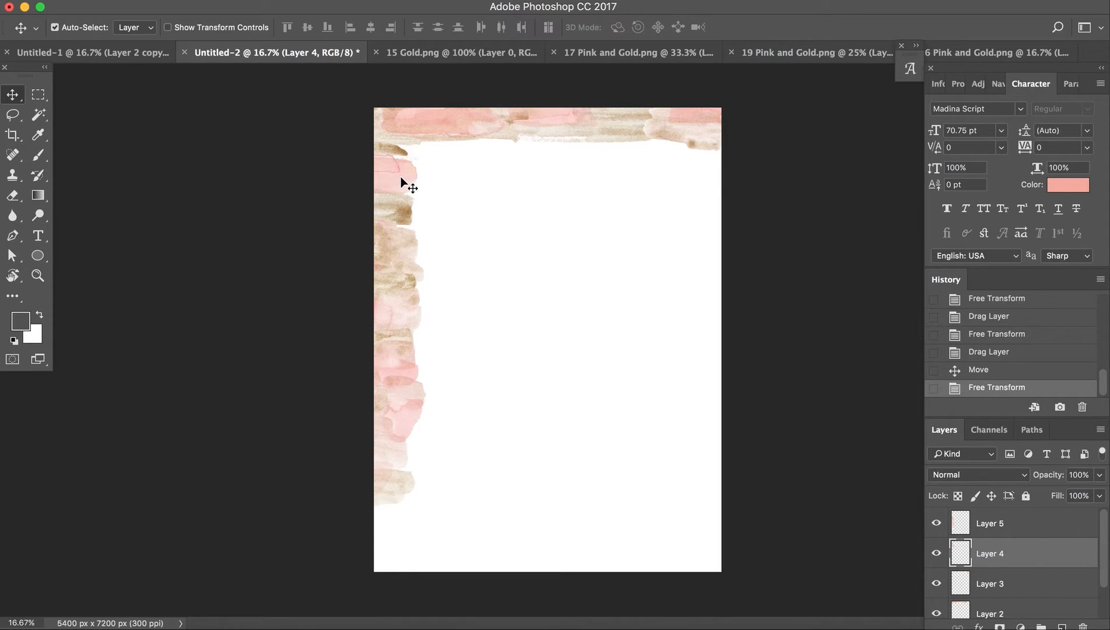
key("super+j")
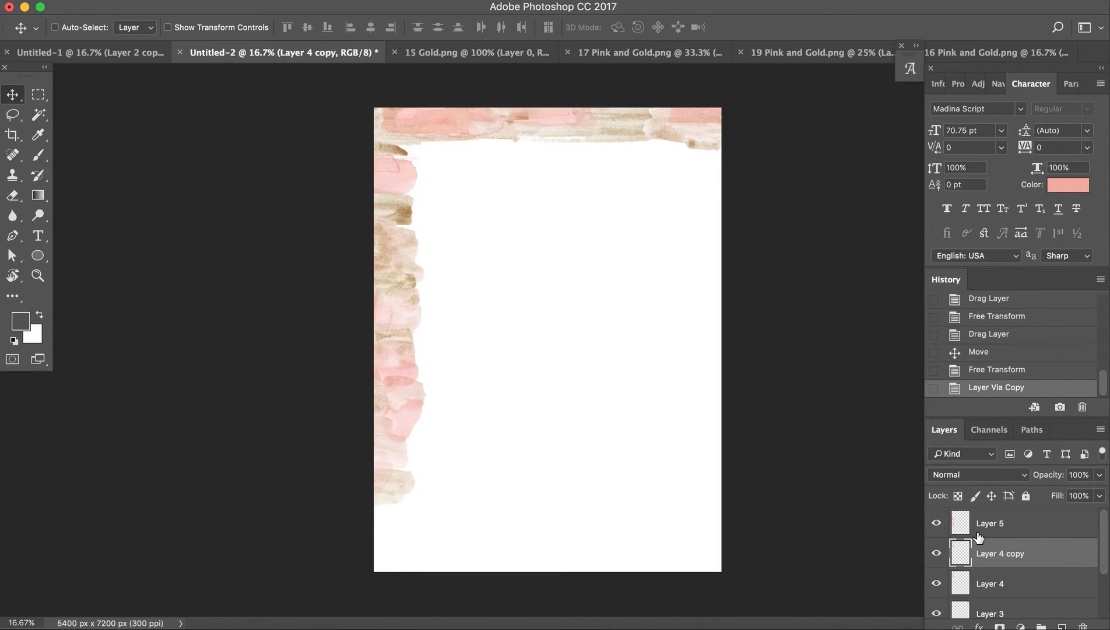
left_click_drag(389, 178, 386, 541)
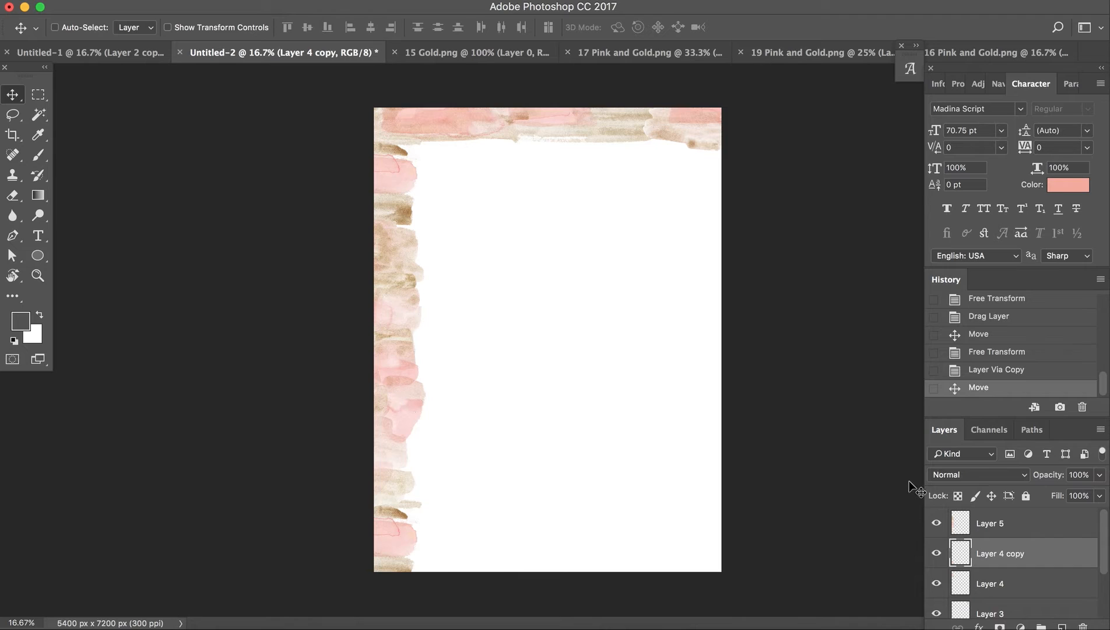
left_click(1061, 530)
scroll(1062, 533, "down", 3)
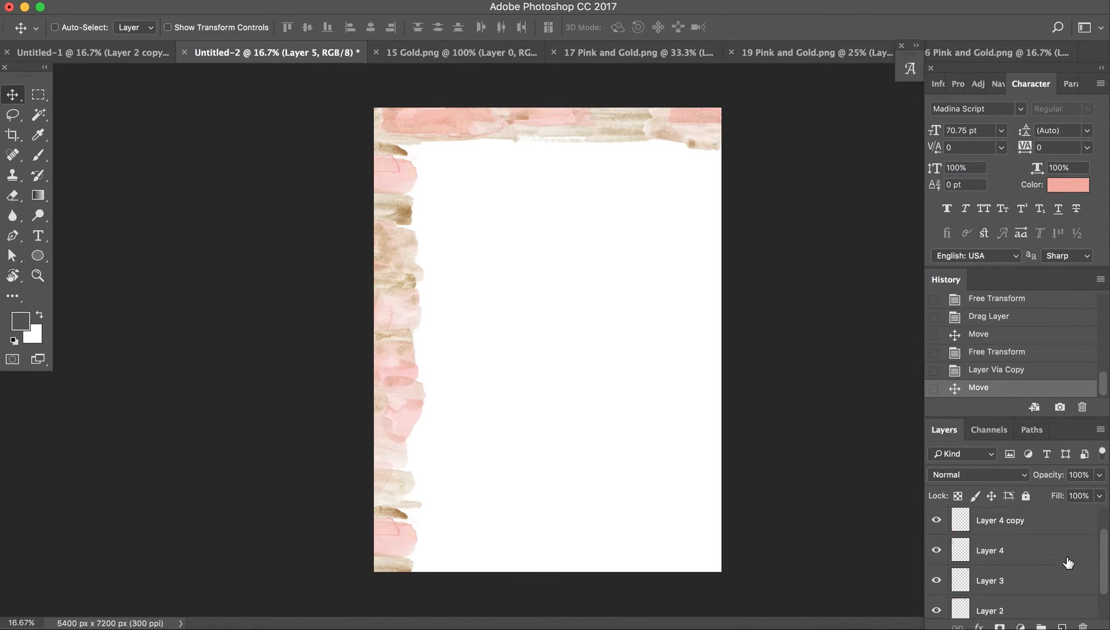
left_click(1066, 577, "shift")
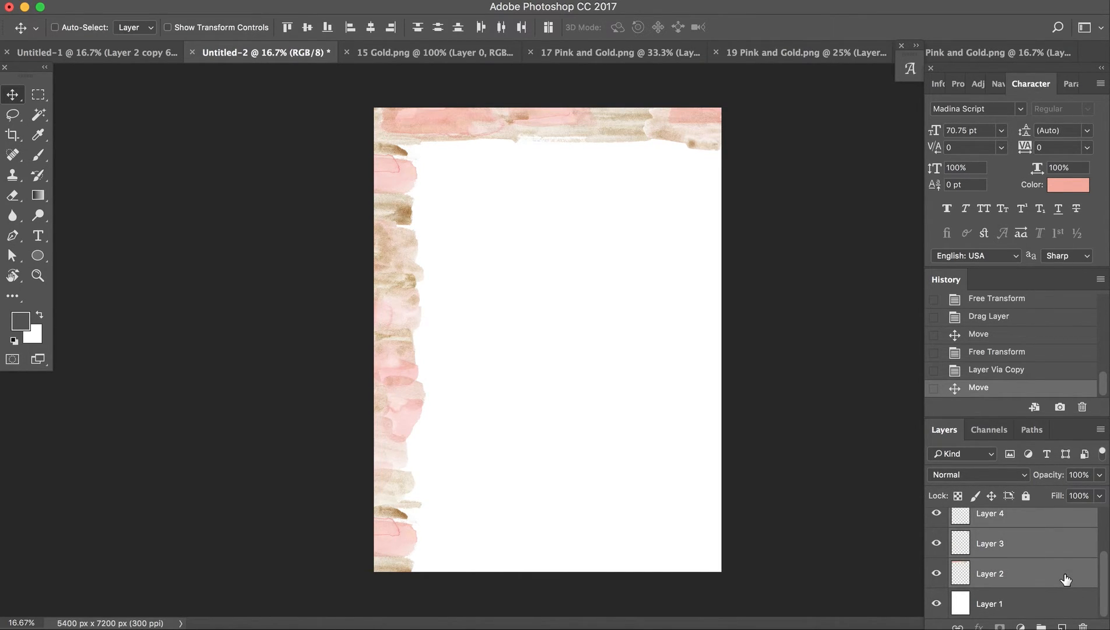
scroll(1065, 577, "up", 3)
left_click(1056, 527)
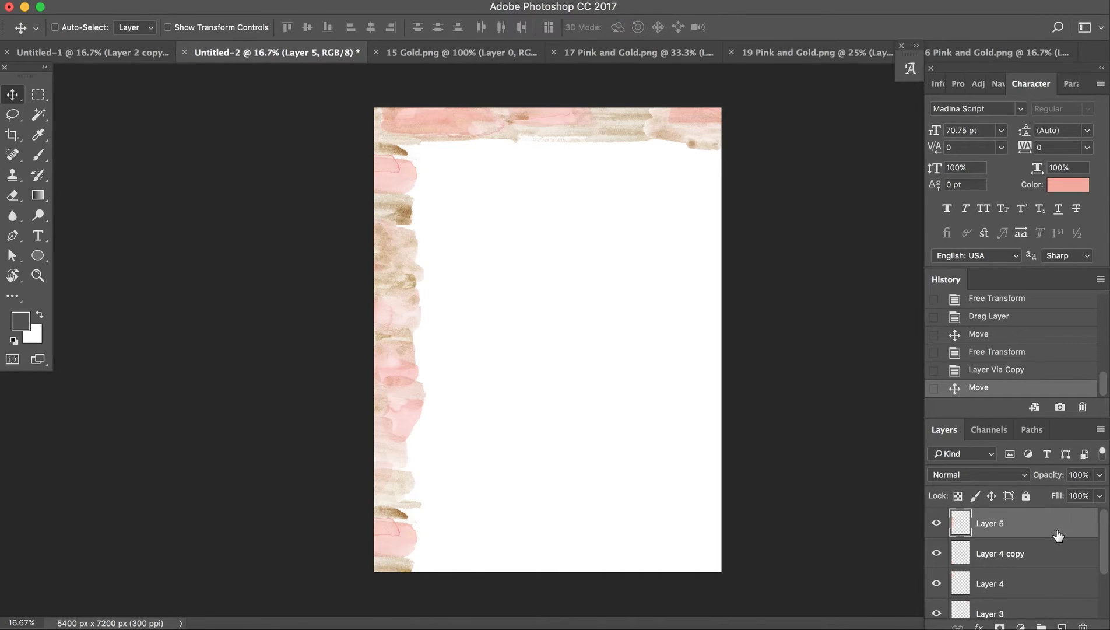
left_click(1060, 556, "super")
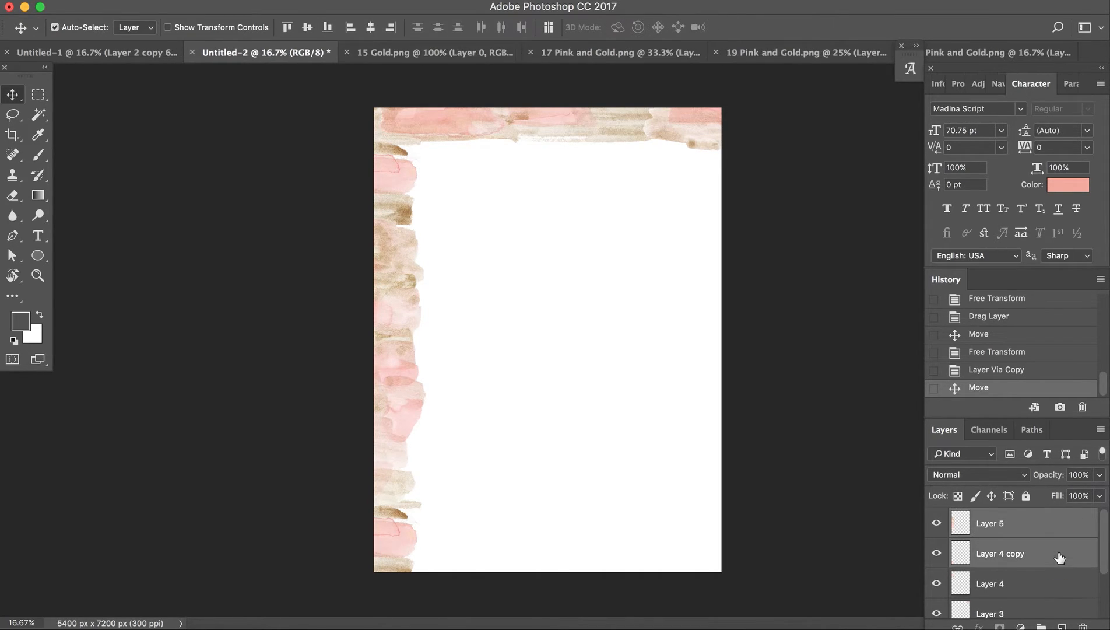
left_click(1057, 586, "super")
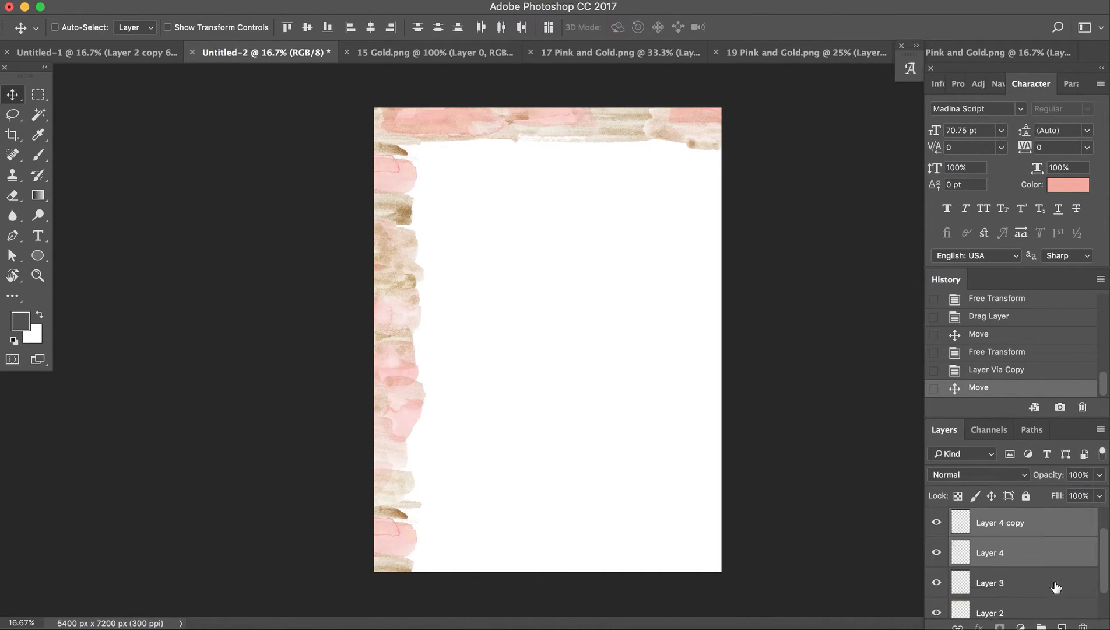
Step: Select all brush-stroke layers from Layer 5 through Layer 2 and duplicate them together
left_click(1032, 530)
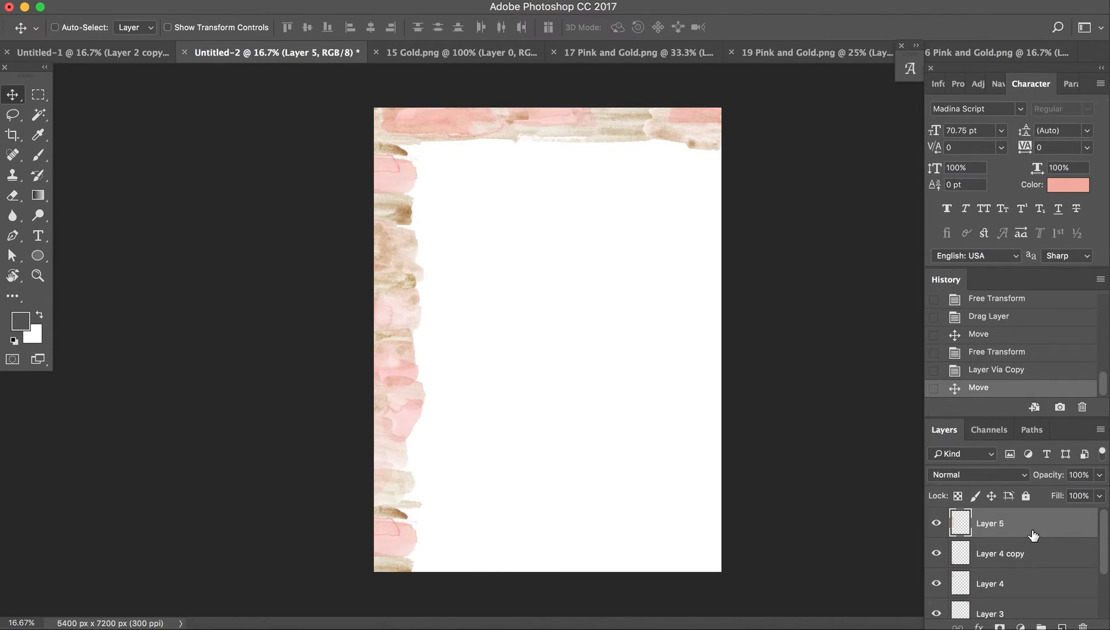
scroll(1033, 534, "down", 3)
left_click(1050, 578, "shift")
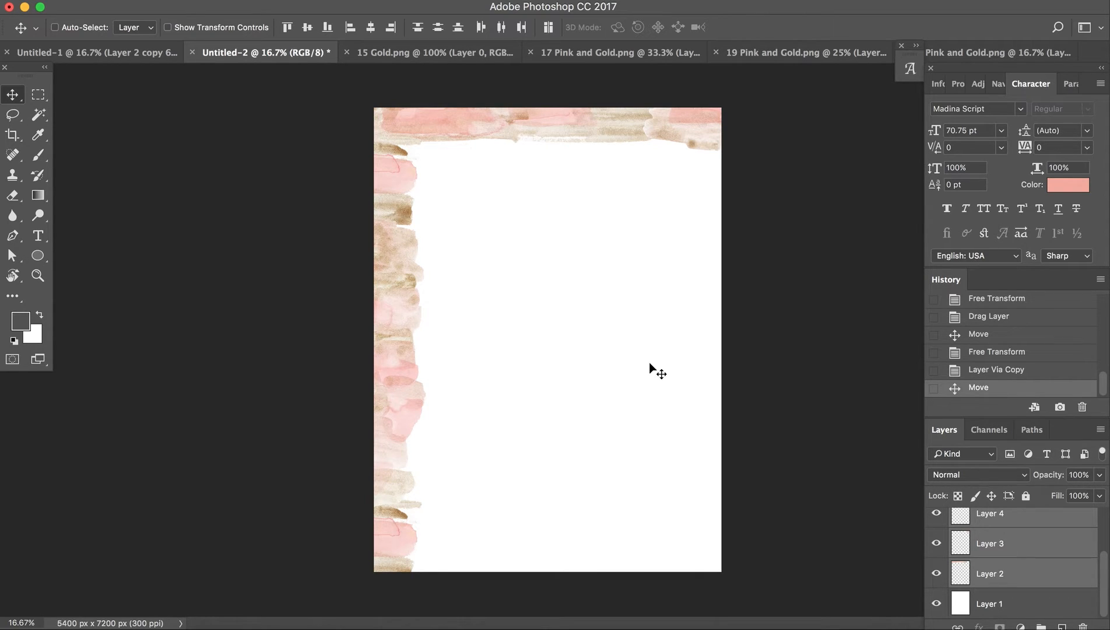
key("super+j")
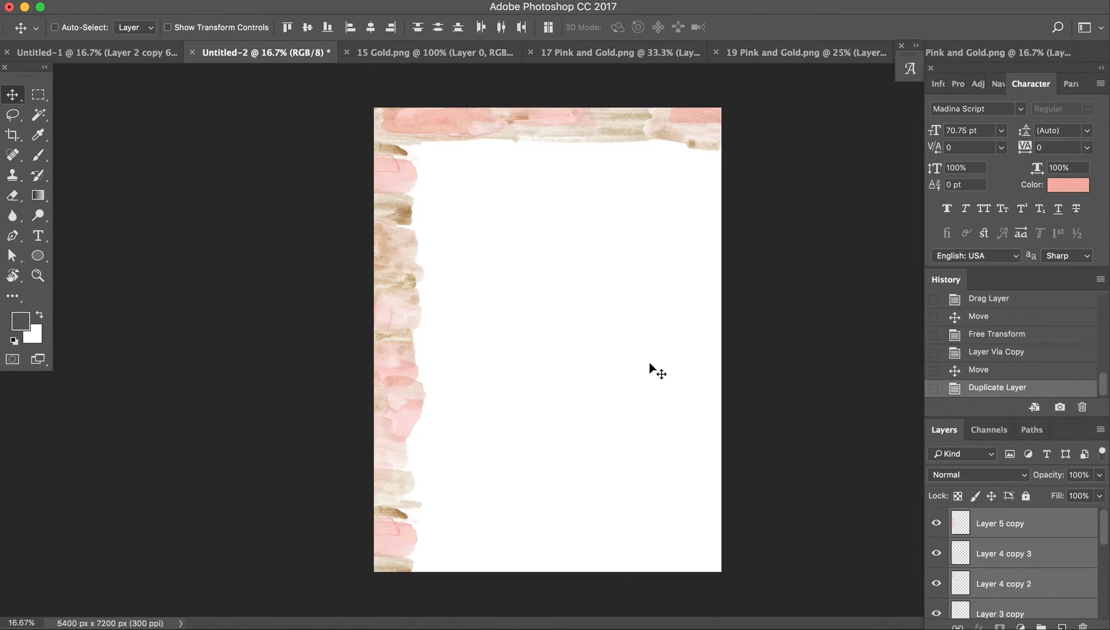
Step: Flip the duplicated strokes horizontally and vertically, and move them over to form the right and bottom borders
key("super+t")
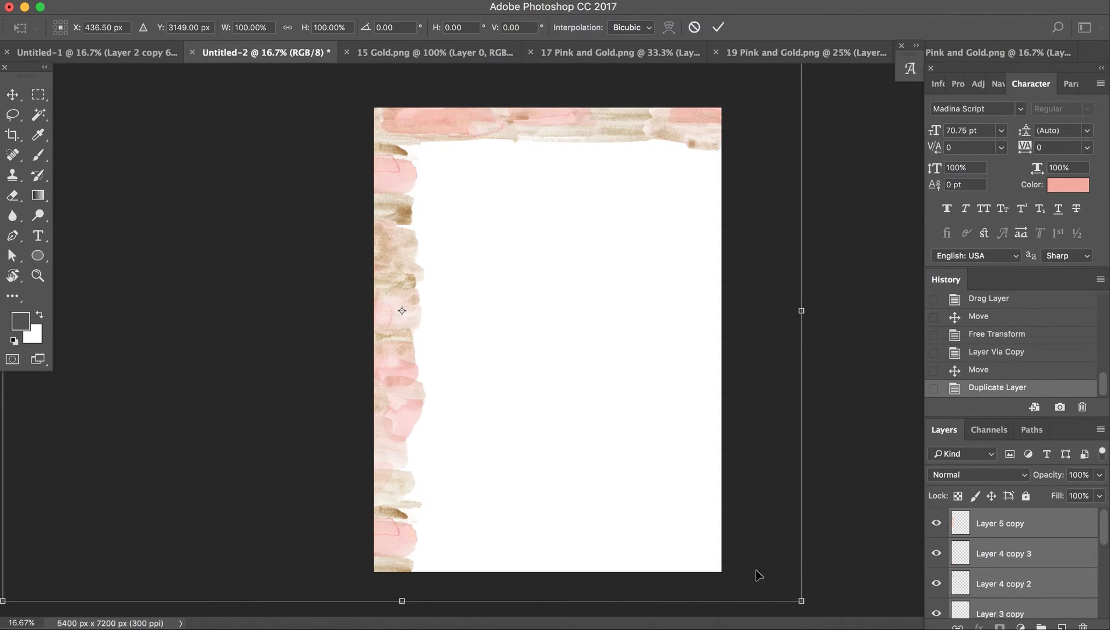
right_click(549, 336)
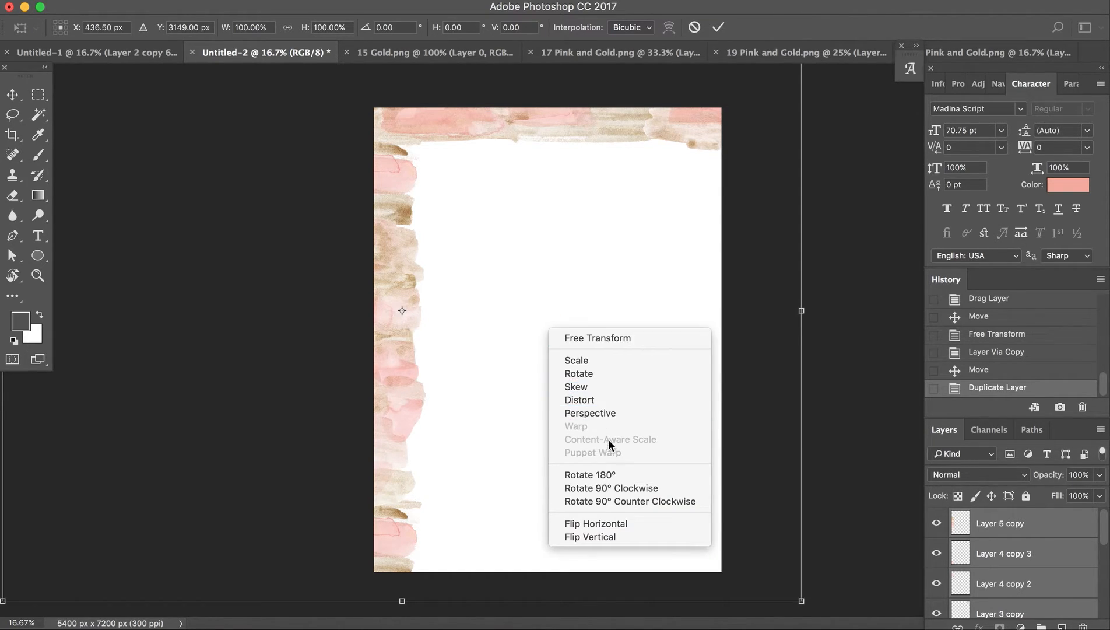
left_click(627, 528)
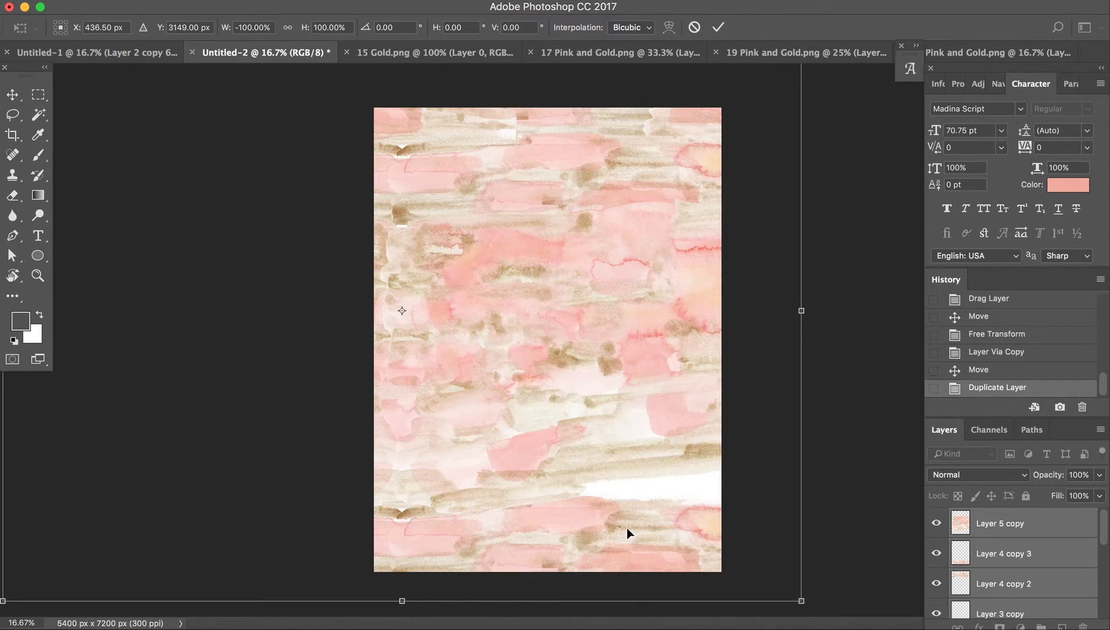
right_click(587, 277)
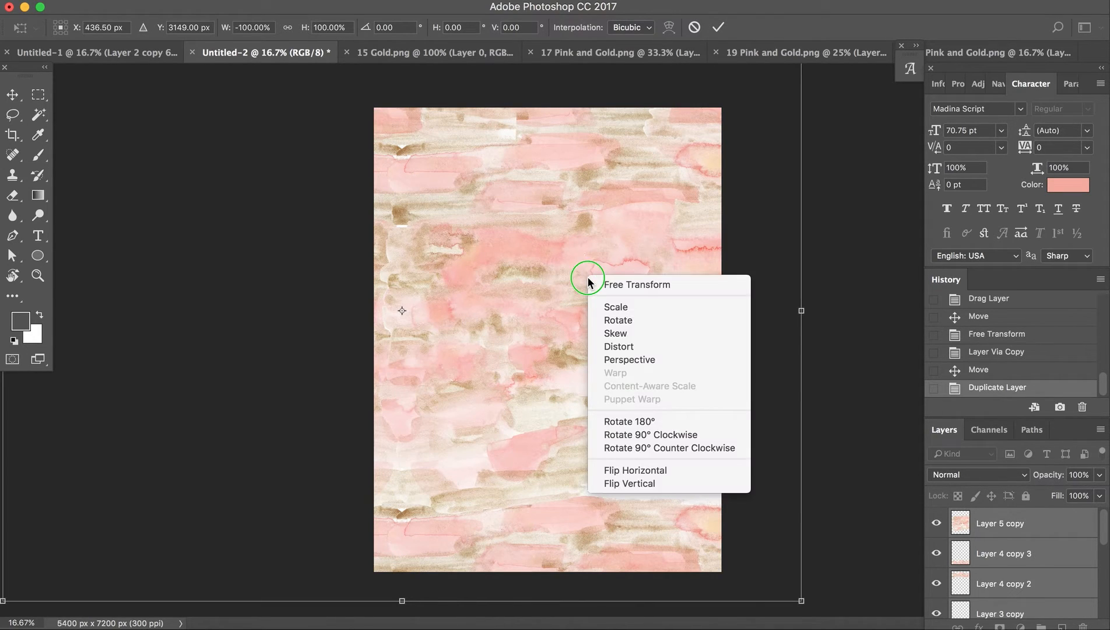
left_click(648, 481)
left_click_drag(539, 290, 827, 346)
Step: Nudge the flipped strokes up and to the right to about X 4996.50 px, Y 4061.00 px and apply the transformation
key("Up")
key("Up")
key("Up")
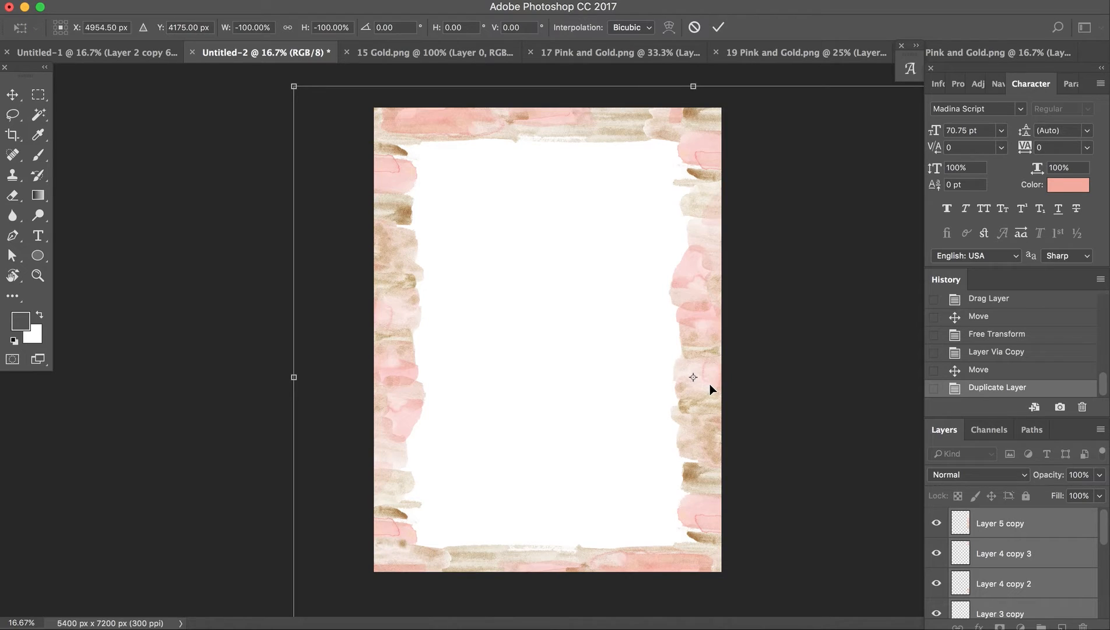
key("Up")
key("Up")
key("Up")
key("Up")
key("Up")
key("Up")
key("Up")
key("Up")
key("Up")
key("Up")
key("Up")
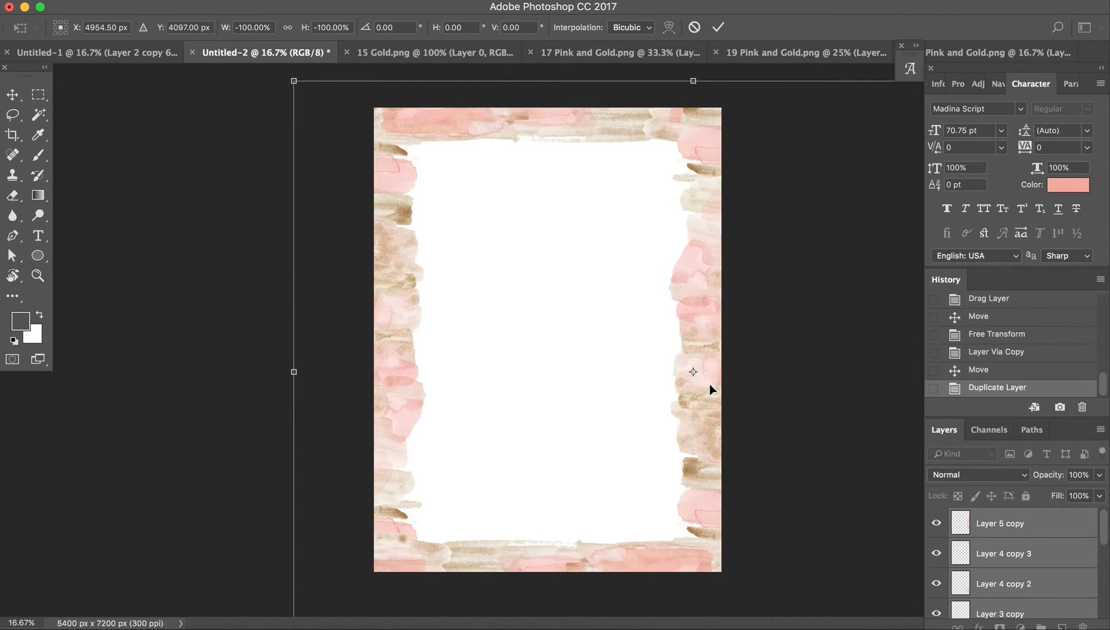
key("Up")
key("Up")
key("Up")
key("Up")
key("Up")
key("Up")
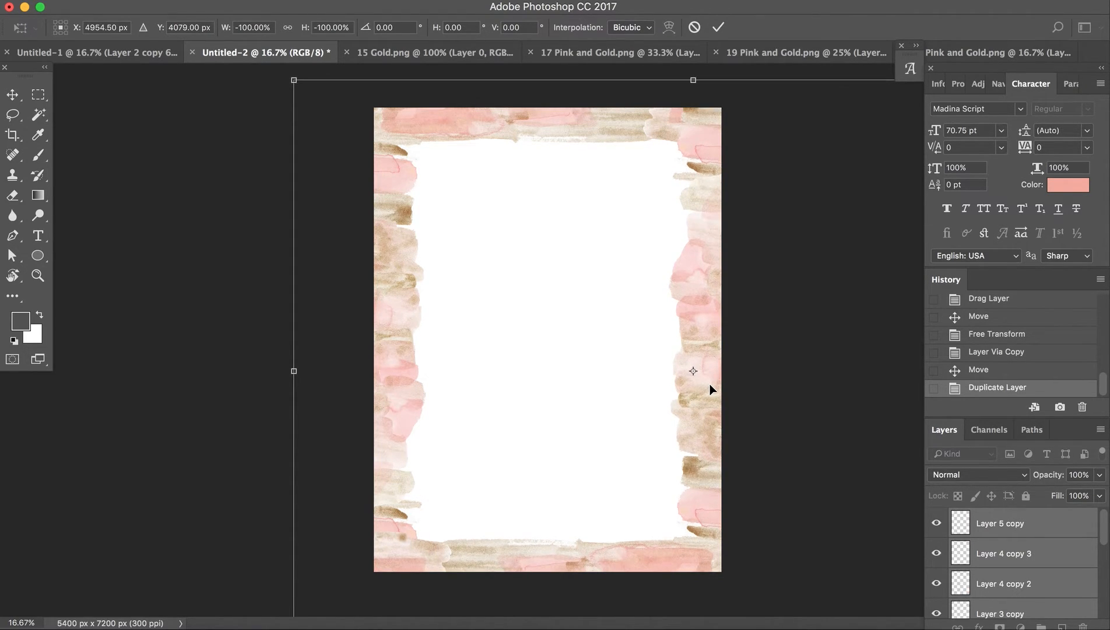
key("Right")
key("Right")
key("Right")
key("Right")
key("Right")
key("Right")
key("Right")
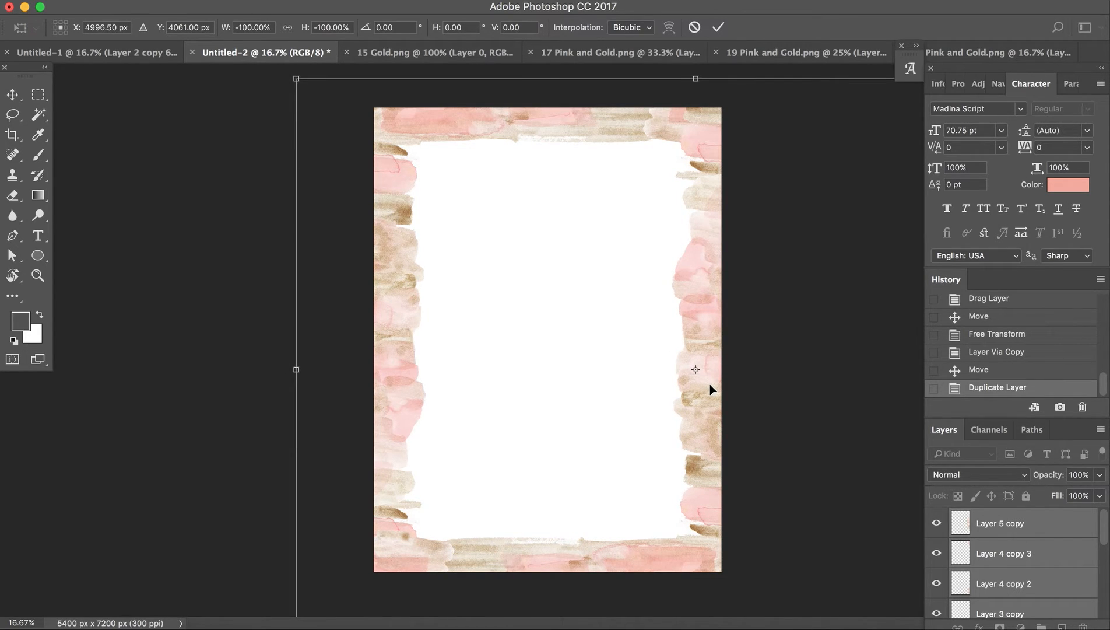
key("Return")
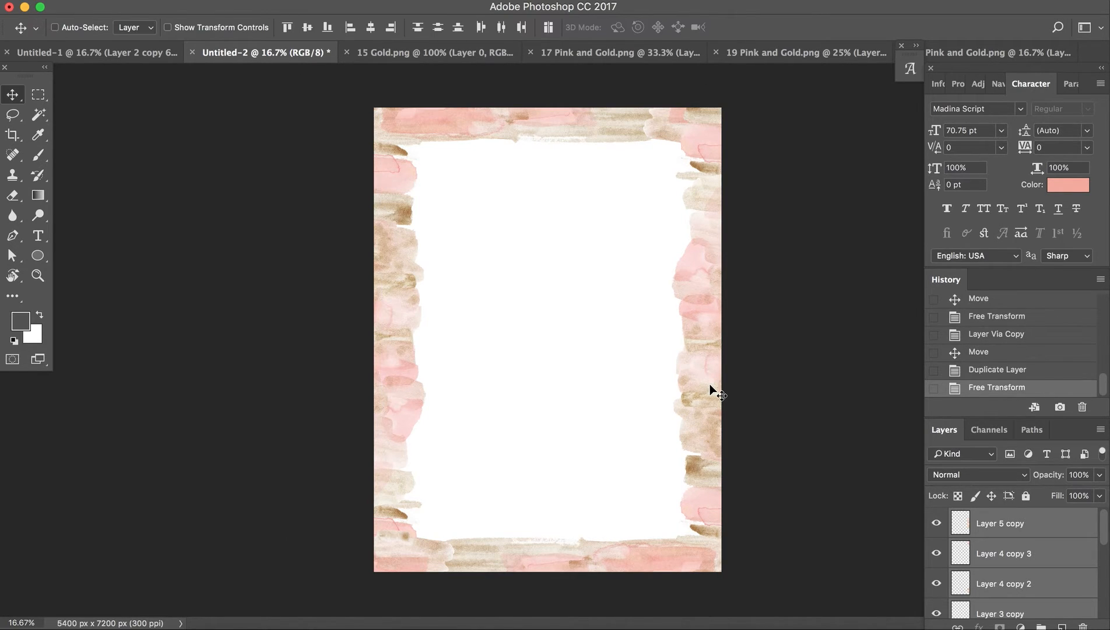
Step: Link all the border stroke layers from Layer 5 copy down to Layer 2, leaving out the white Layer 1
left_click(1041, 527)
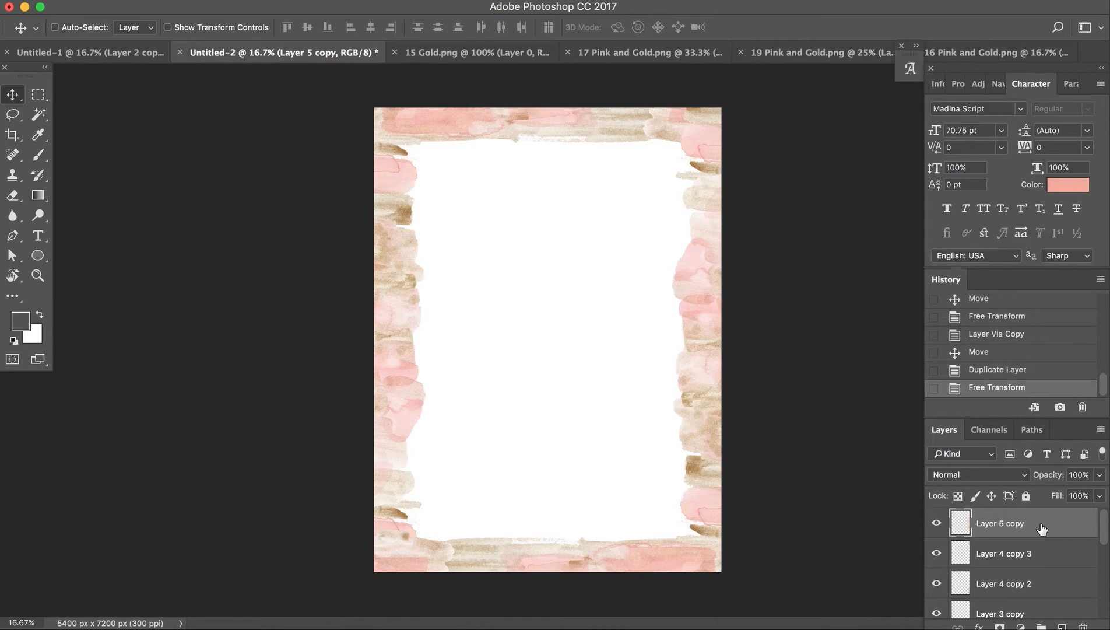
scroll(1041, 527, "down", 5)
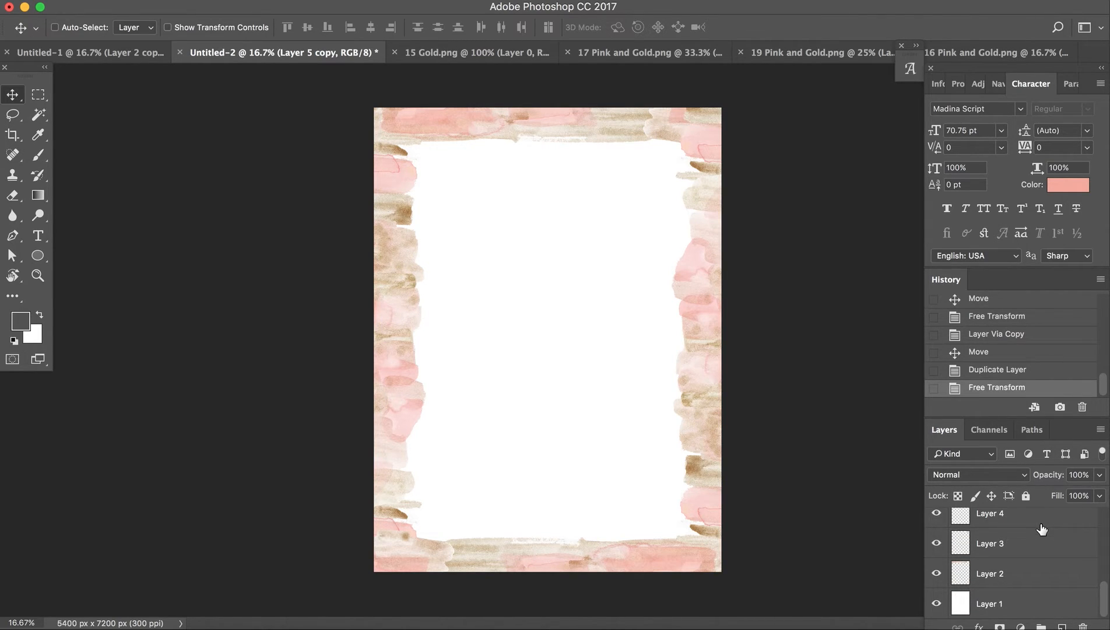
left_click(1048, 583, "shift")
right_click(1033, 547)
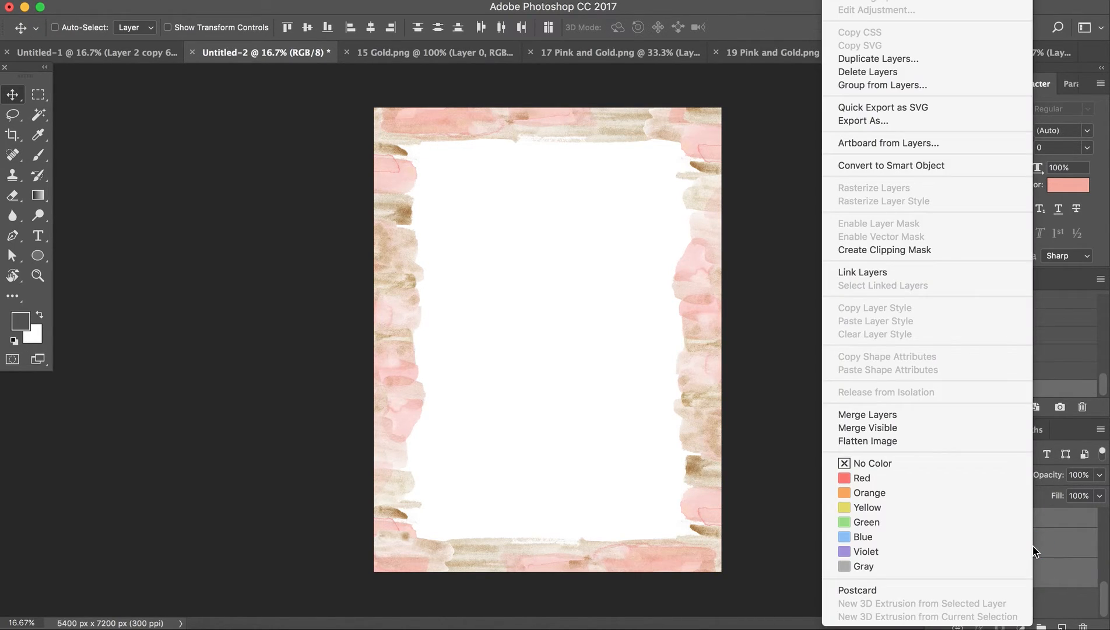
left_click(966, 272)
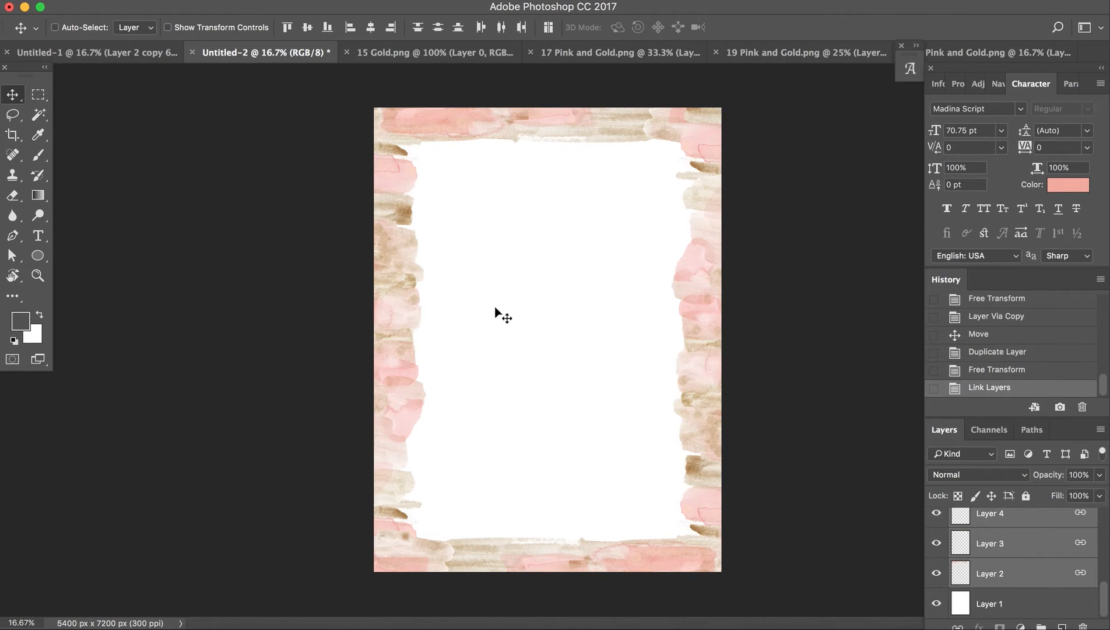
Step: Test the link by shifting the whole border slightly left, and undo the move
left_click(1038, 545)
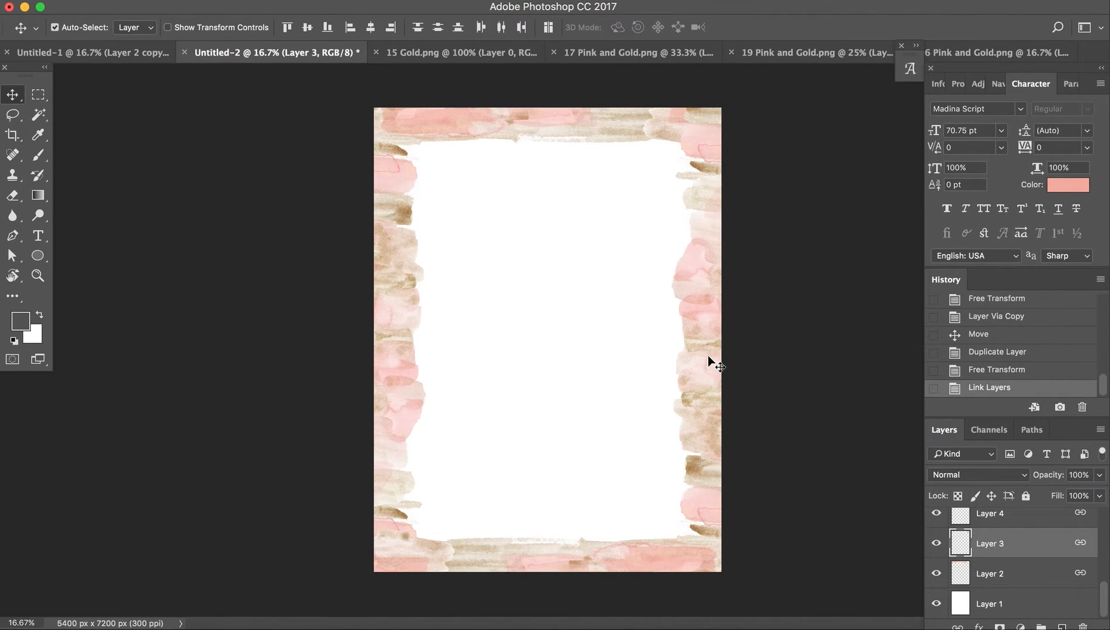
left_click(709, 357, "super")
mouse_move(708, 357)
left_mouse_down()
mouse_move(666, 356)
mouse_move(698, 361)
left_mouse_up()
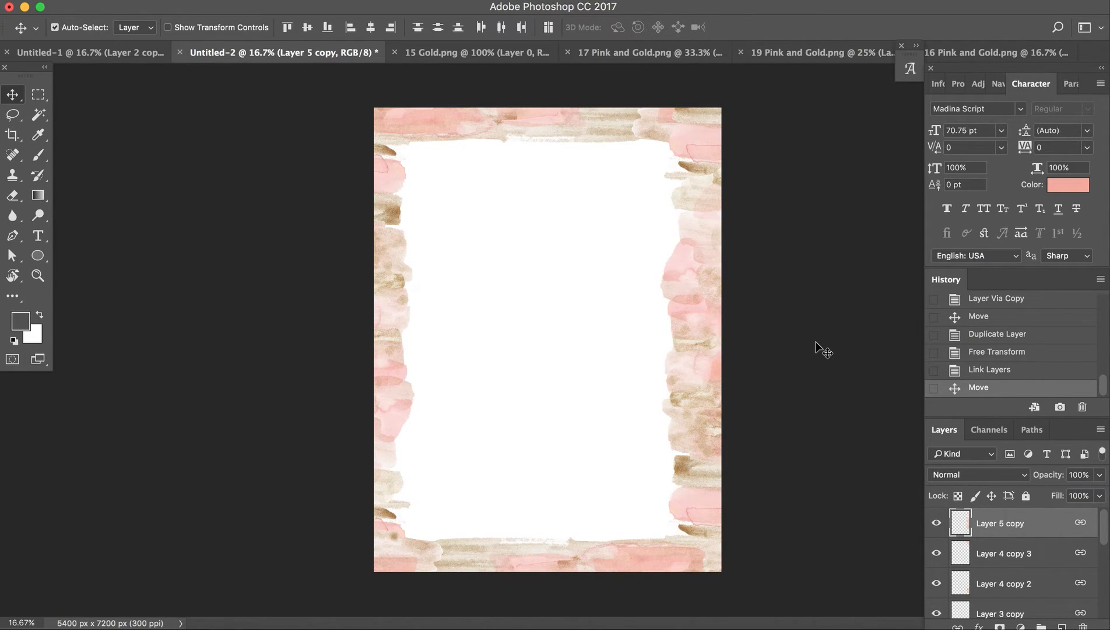
key("super+z")
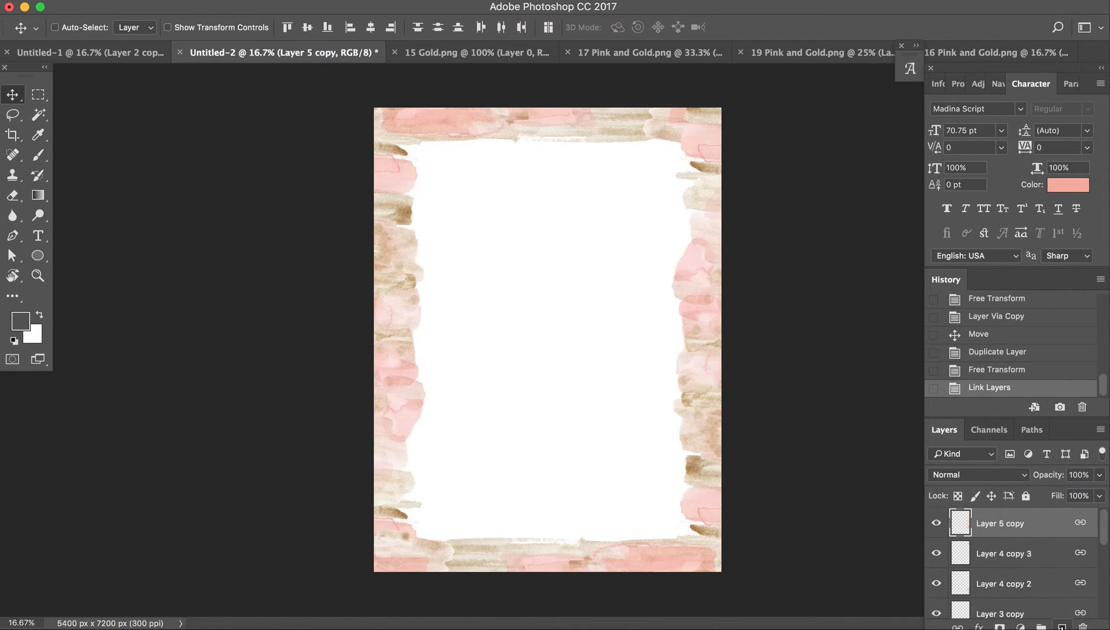
Step: Add a new layer above the border layers and look over the fonts available for the text, keeping Madina Script
left_click(1062, 626)
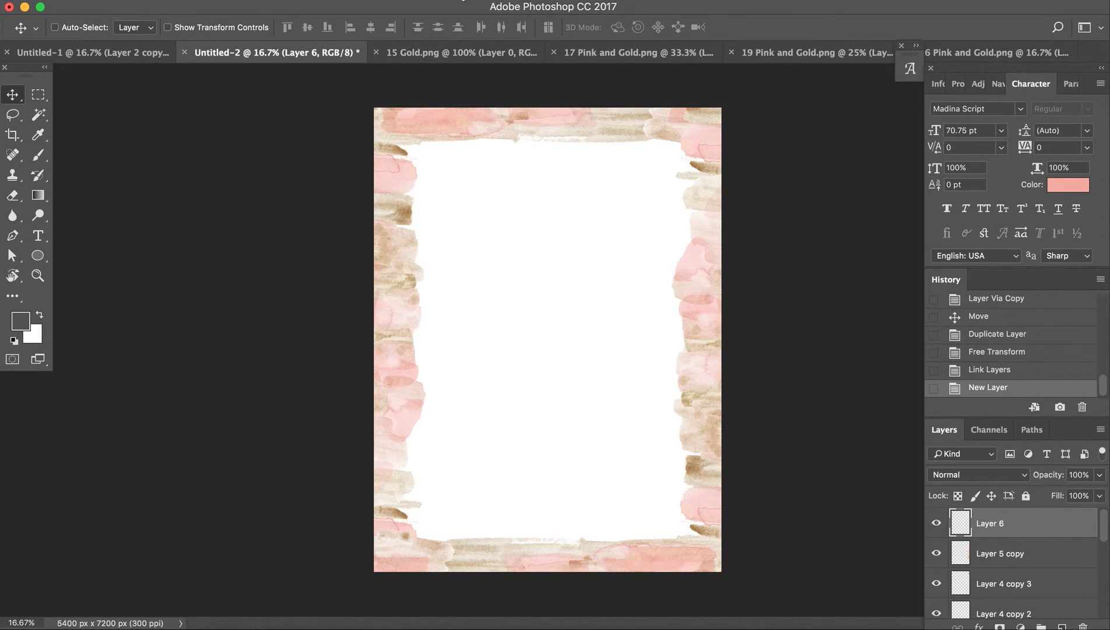
left_click(487, 1)
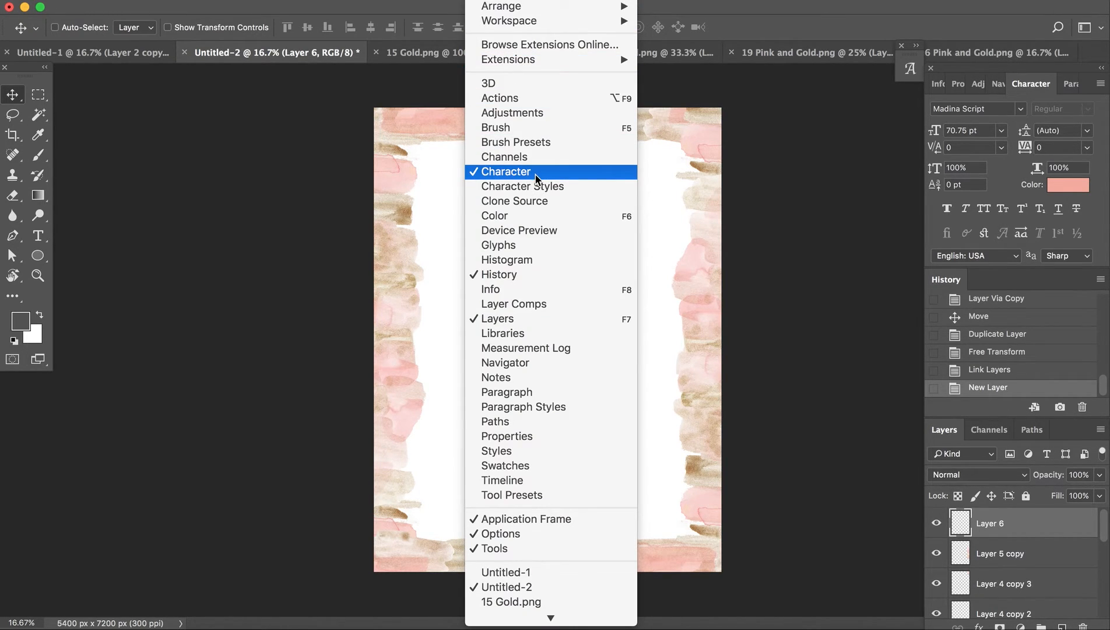
left_click(1023, 103)
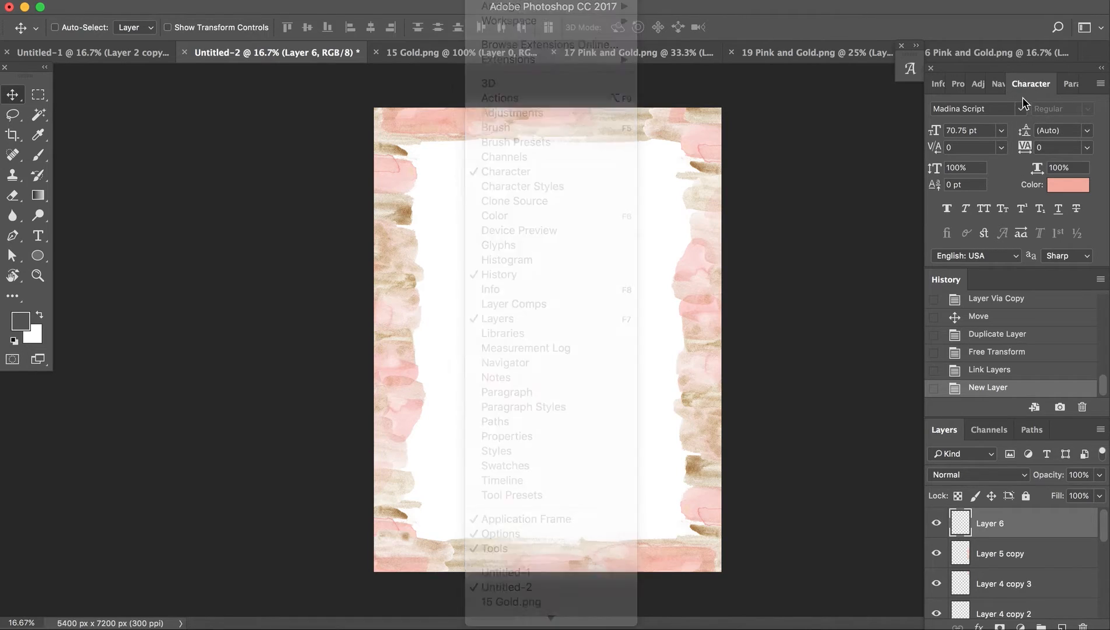
left_click(998, 109)
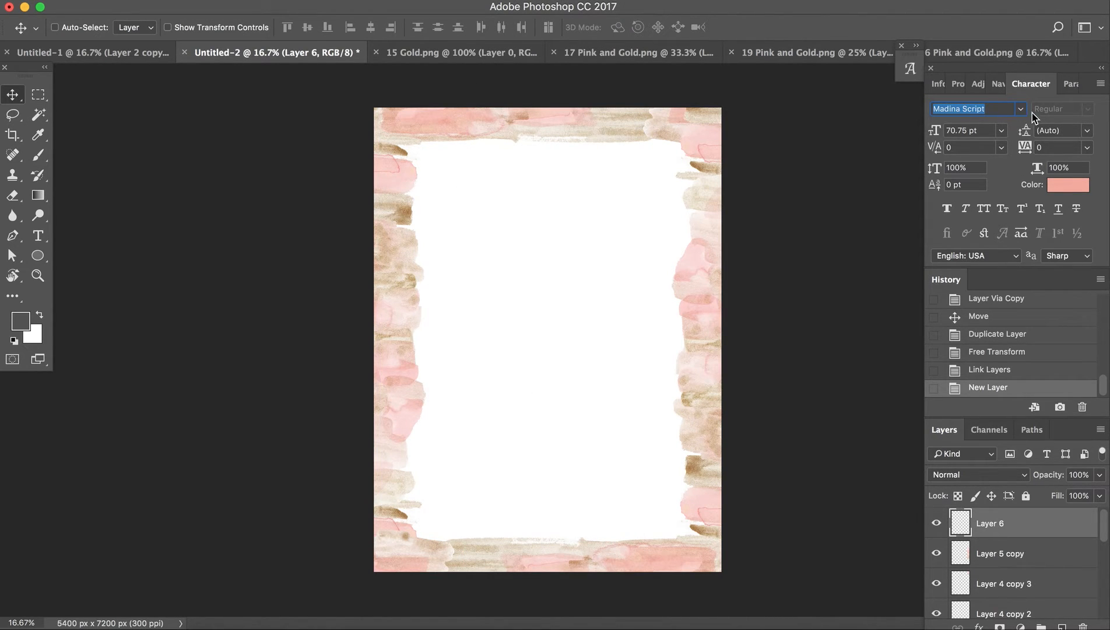
left_click(1020, 108)
left_click(870, 234)
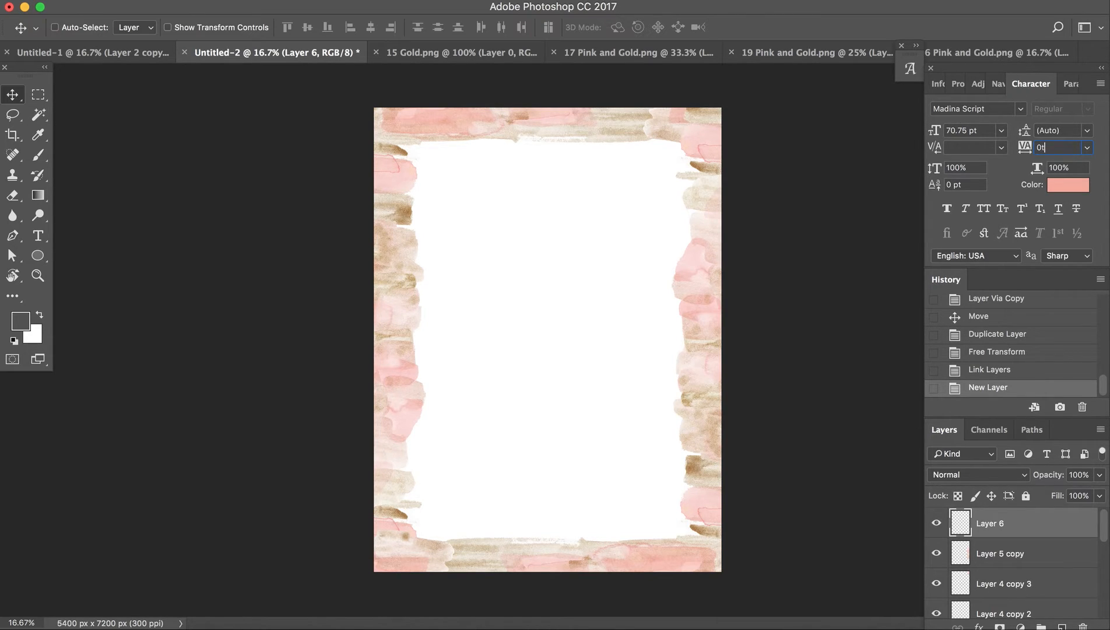
left_click(534, 251)
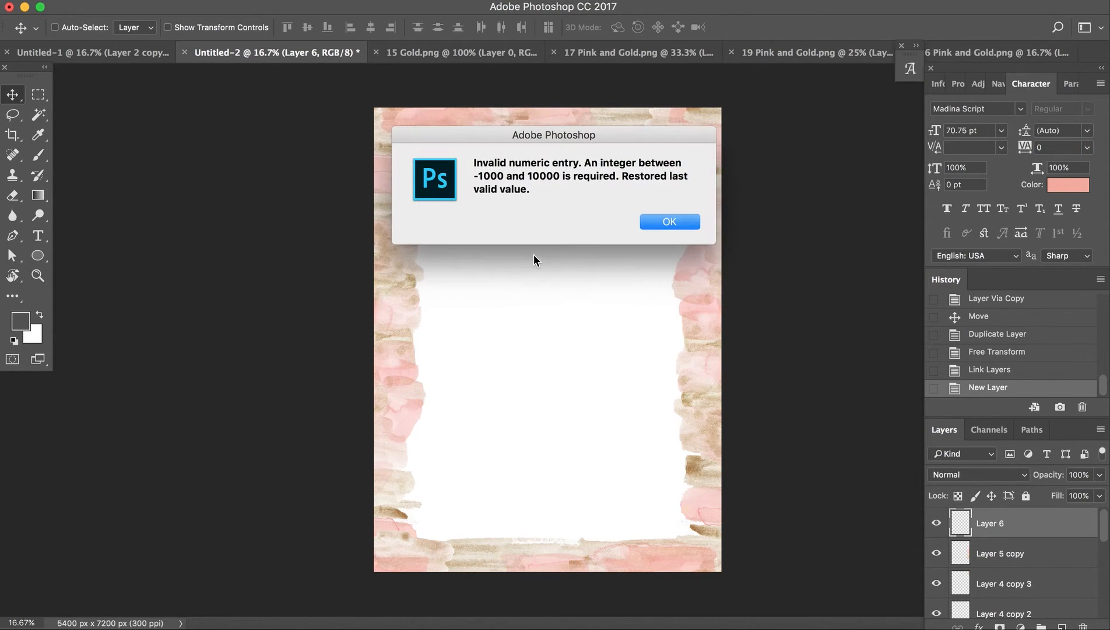
left_click(676, 224)
left_click(1003, 134)
left_click(1011, 139)
left_click(560, 247)
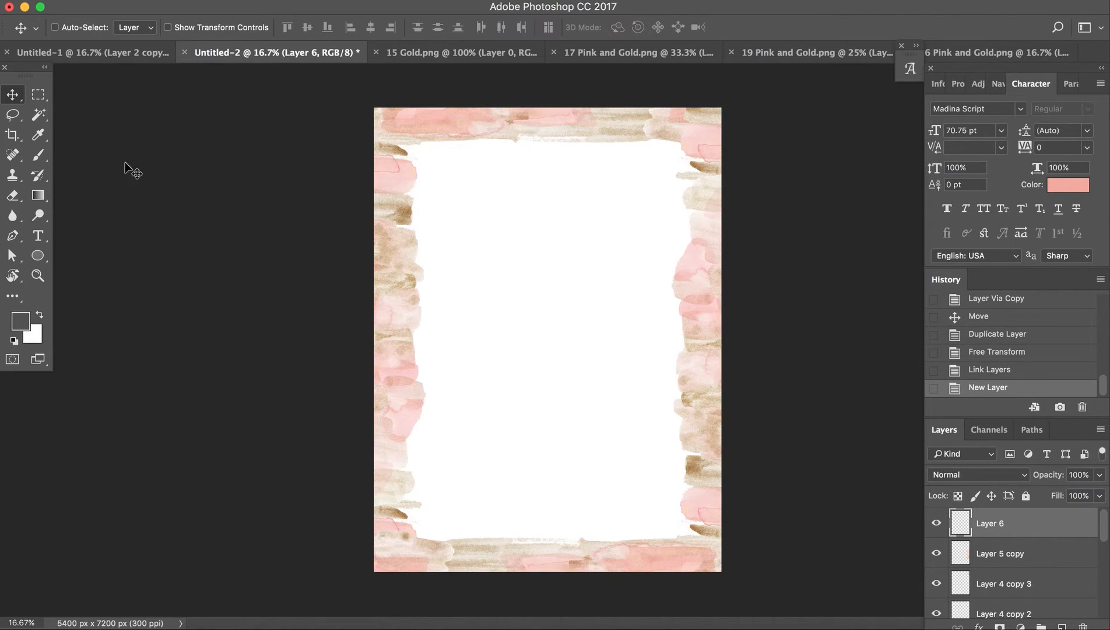
Step: Add "unplugged wedding" as centred two-line text in Madina Script in the upper part of the white area
left_click(38, 235)
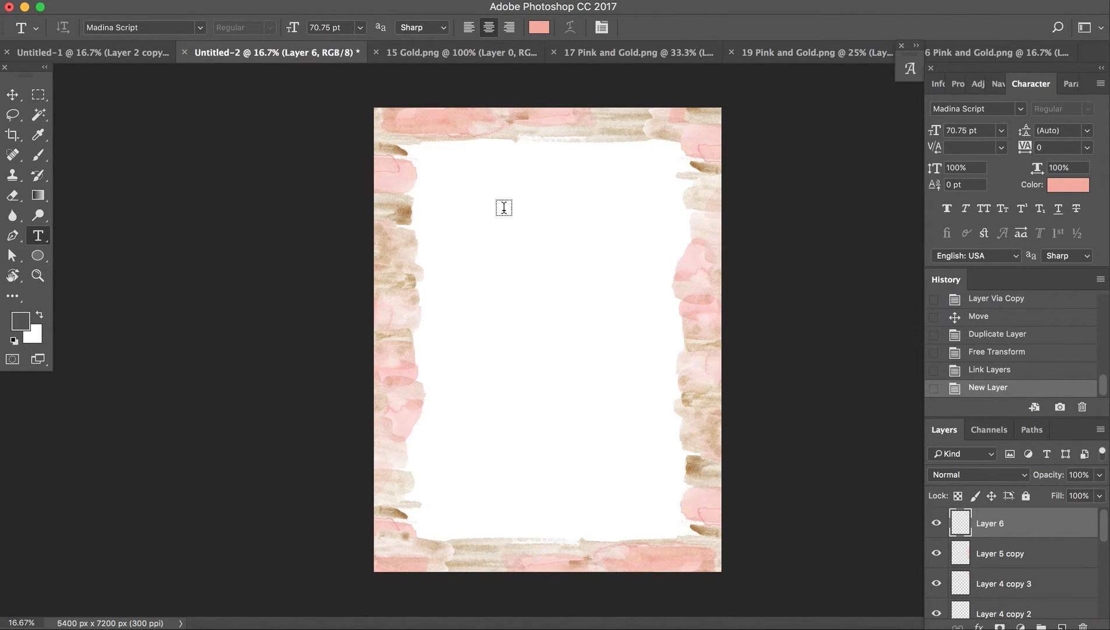
left_click(511, 233)
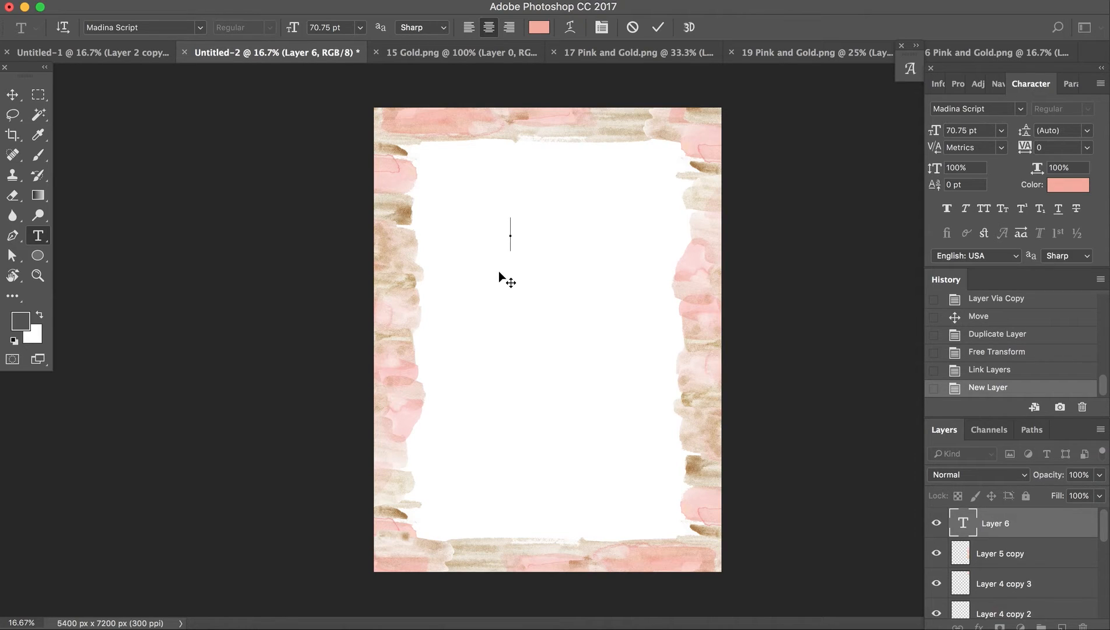
type("unplugged")
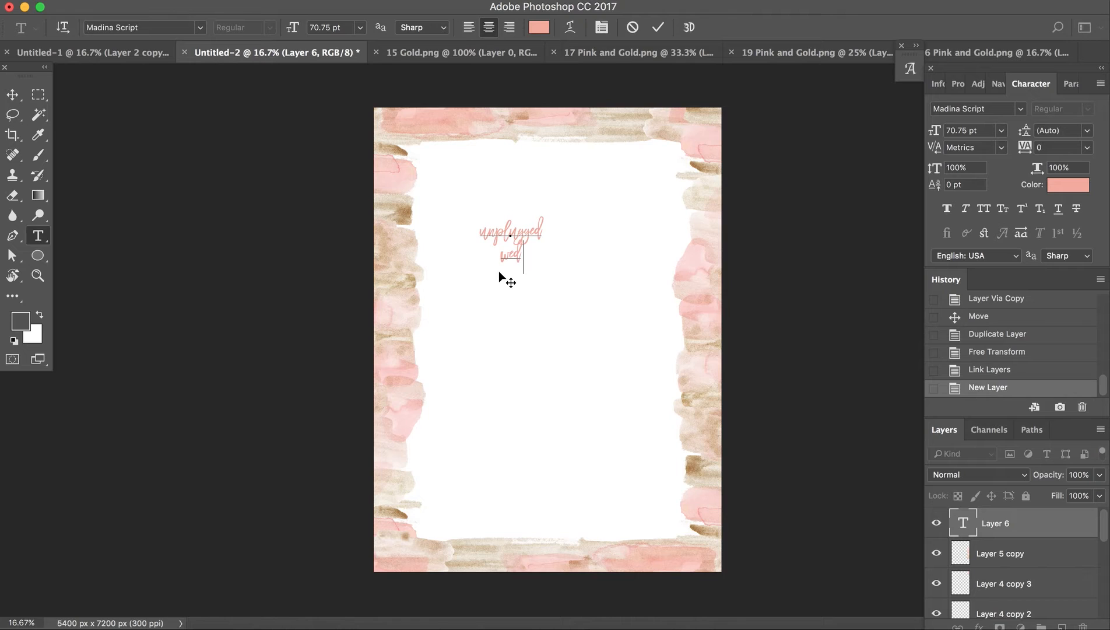
Step: Set the font size of the whole "unplugged wedding" text to 134 pt
key("super+a")
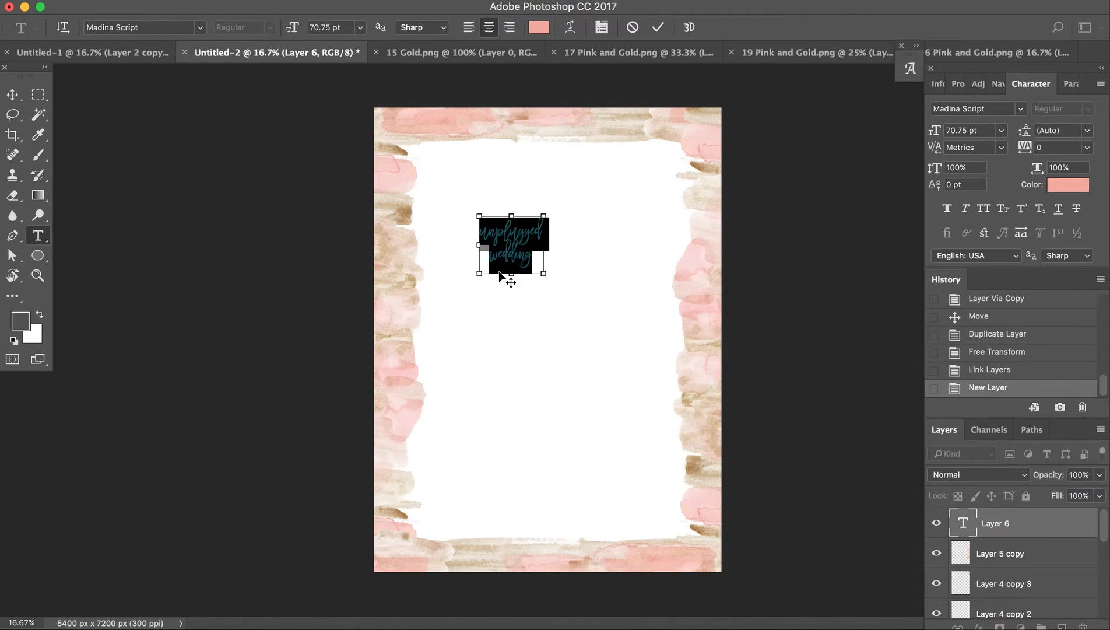
left_click(993, 130)
type("134")
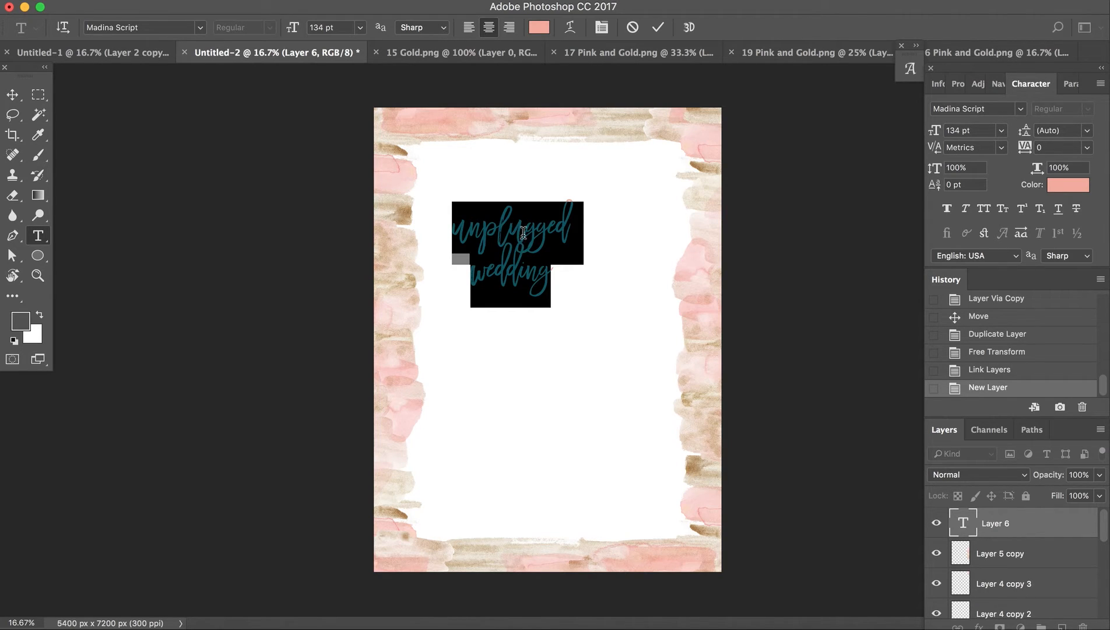
Step: Try several leading values for the two-line text, set the leading to 190 pt, and commit the text
left_click(1088, 131)
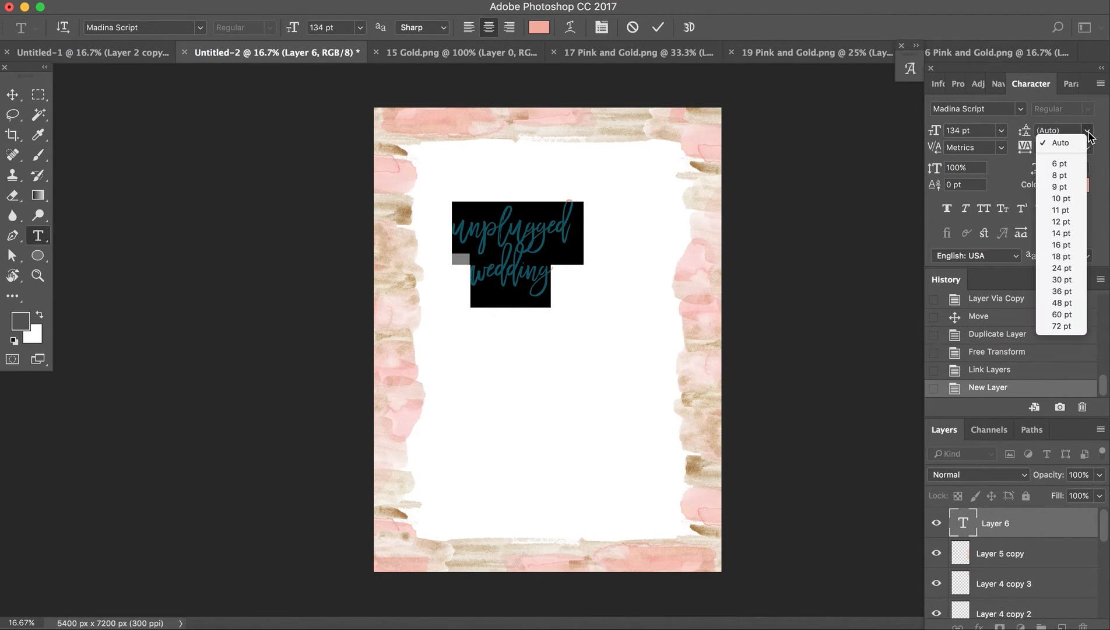
left_click(1061, 326)
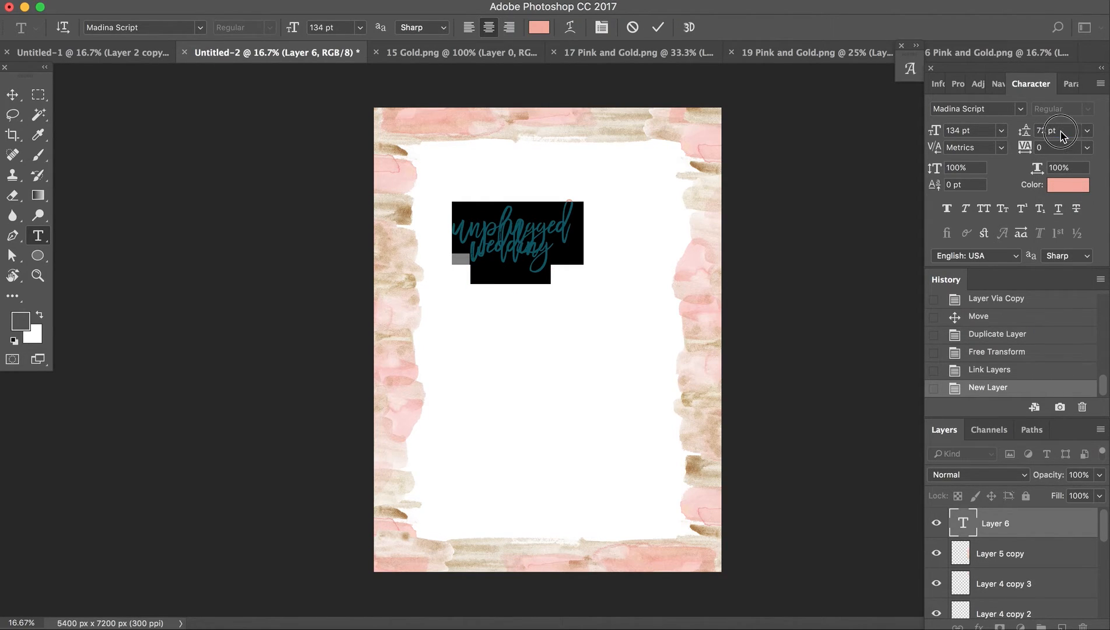
type("120")
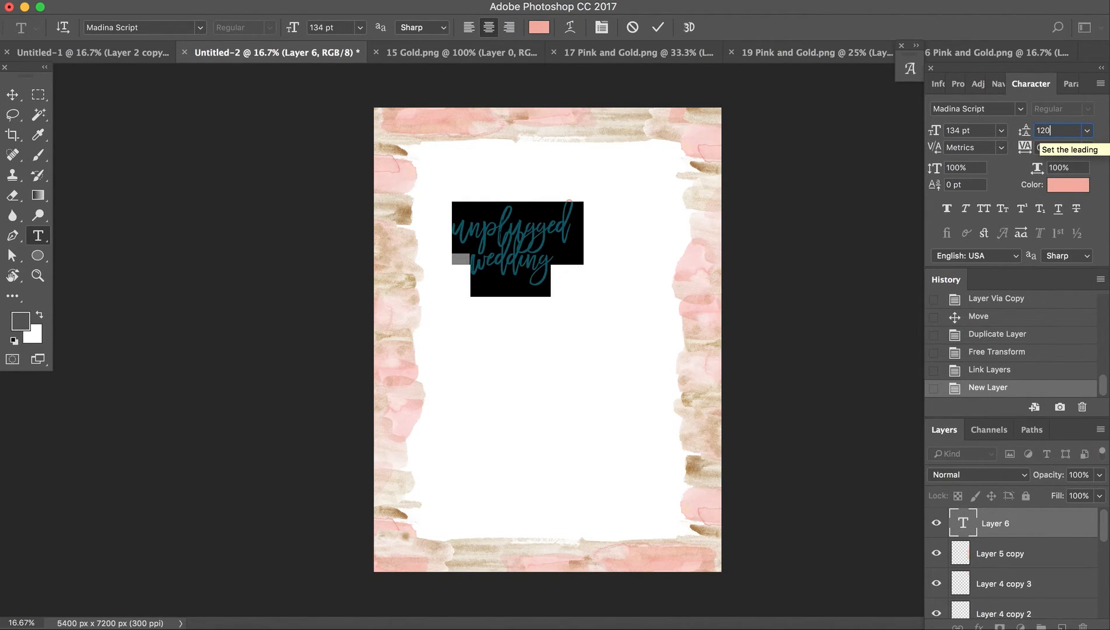
key("BackSpace")
key("BackSpace")
type("120")
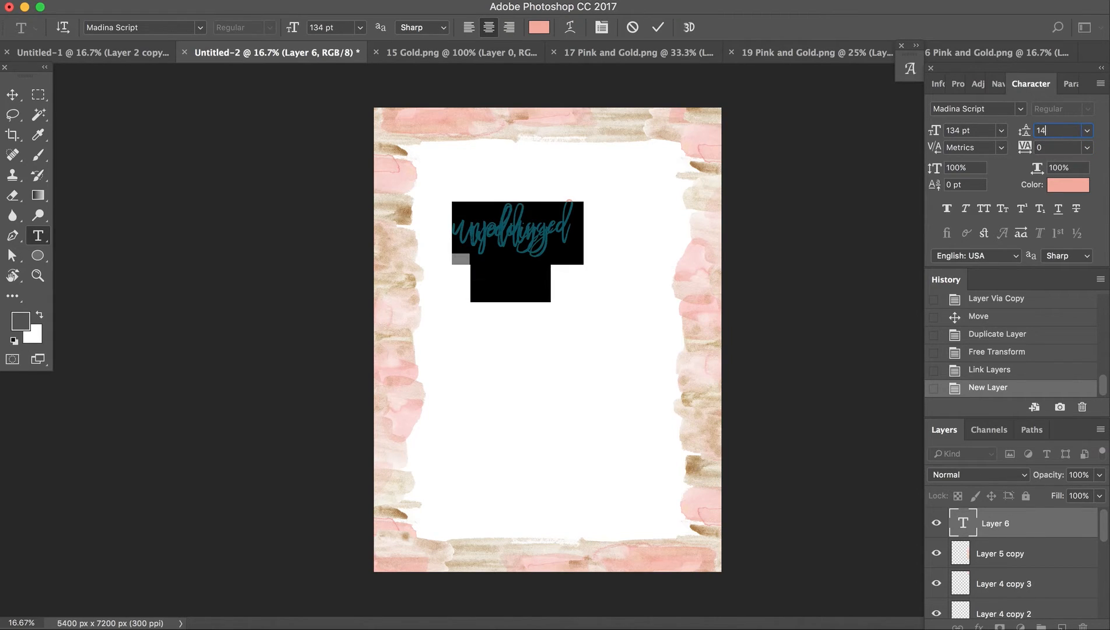
key("BackSpace")
key("BackSpace")
type("50")
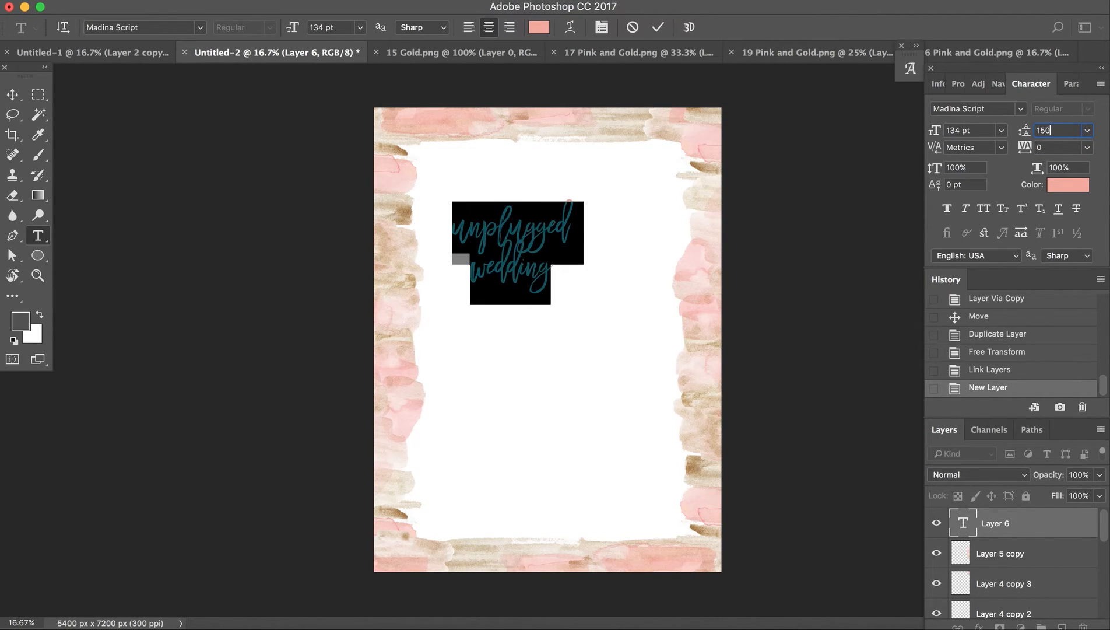
key("BackSpace")
key("BackSpace")
type("80")
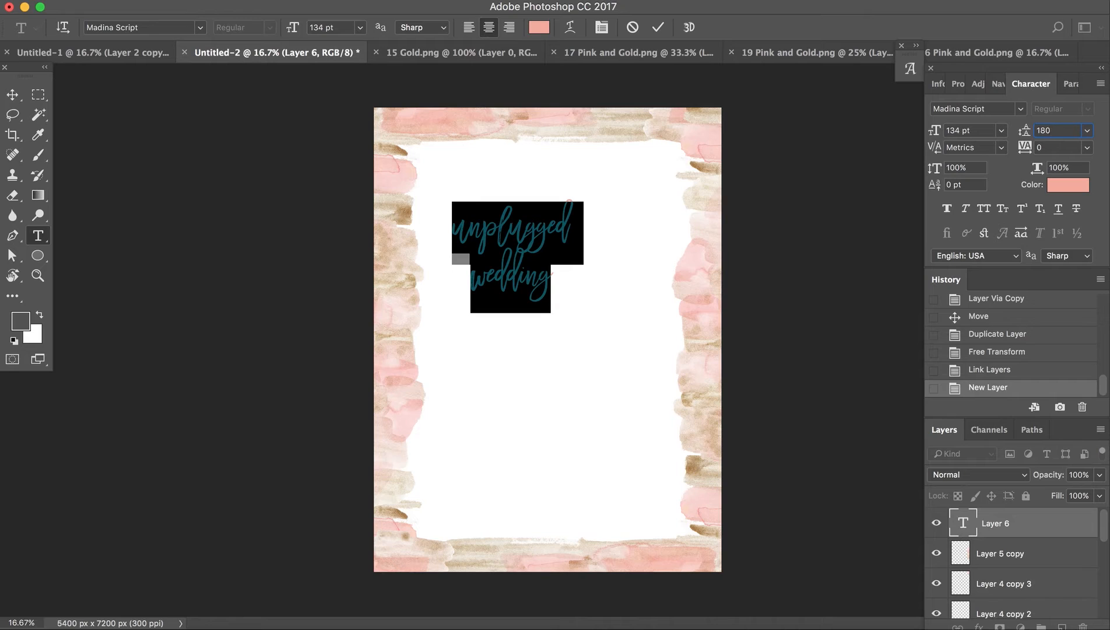
key("BackSpace")
key("BackSpace")
type("90")
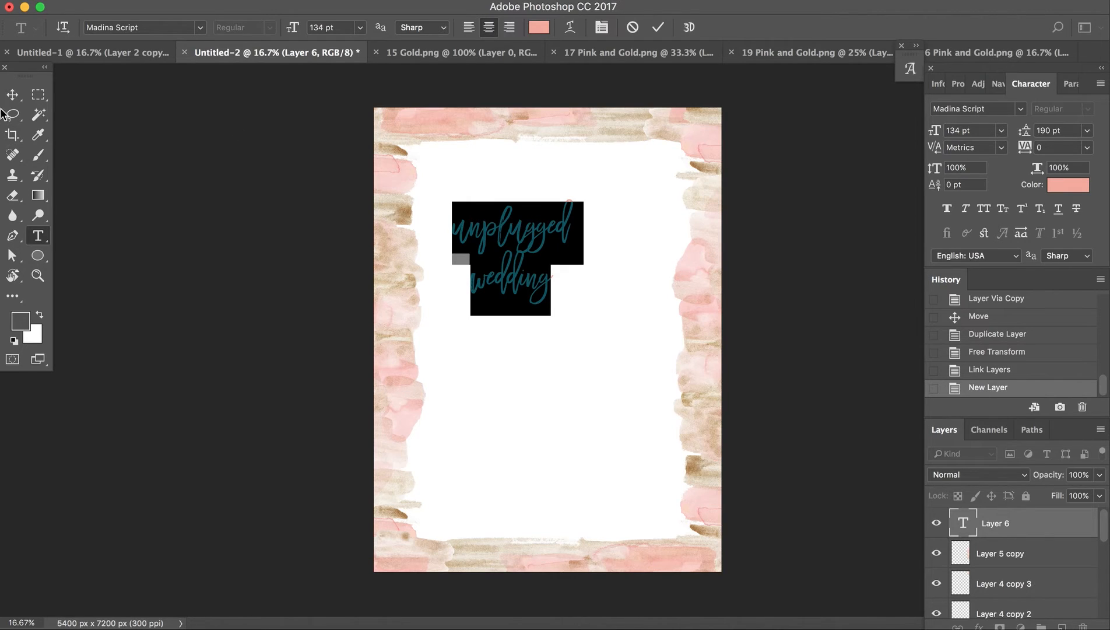
left_click(12, 94)
key("g")
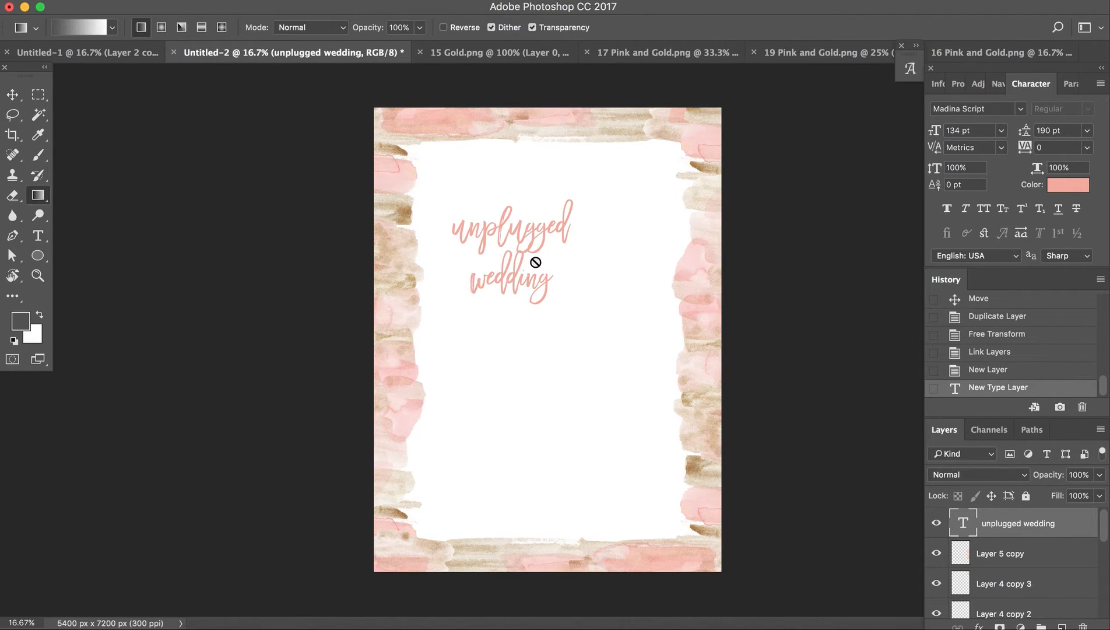
left_click(523, 268)
left_click(647, 220)
left_click(511, 269)
left_click(665, 222)
Step: Indent "wedding" with spaces so it sits further right under "unplugged", and move the text slightly right and down
left_click(13, 94)
key("t")
left_click(471, 283)
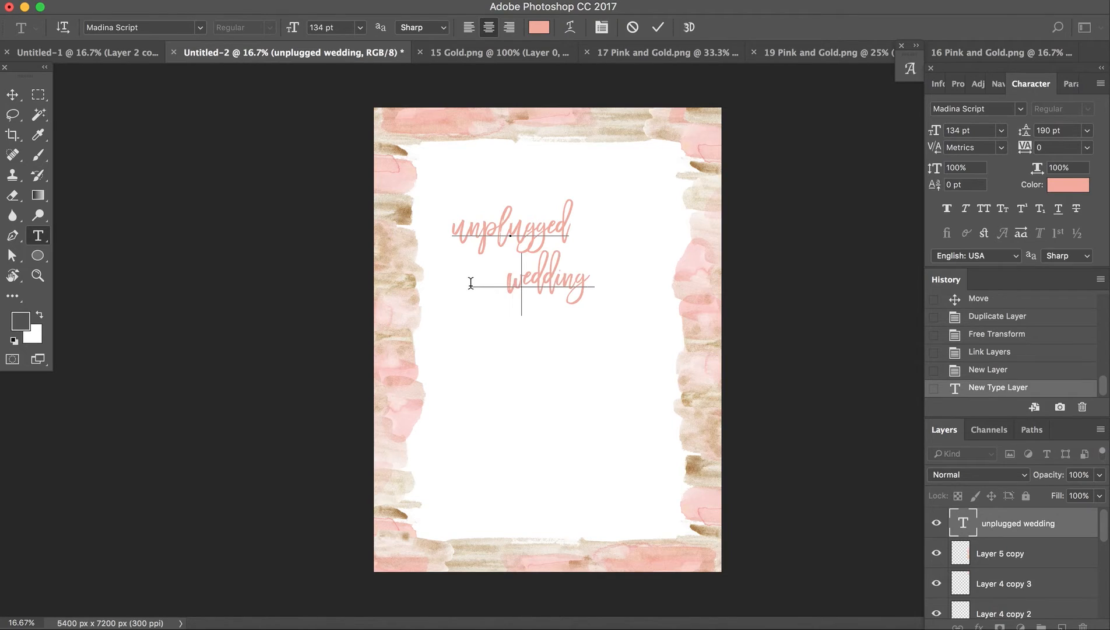
key("BackSpace")
key("BackSpace")
left_click(12, 95)
left_click_drag(563, 252, 581, 265)
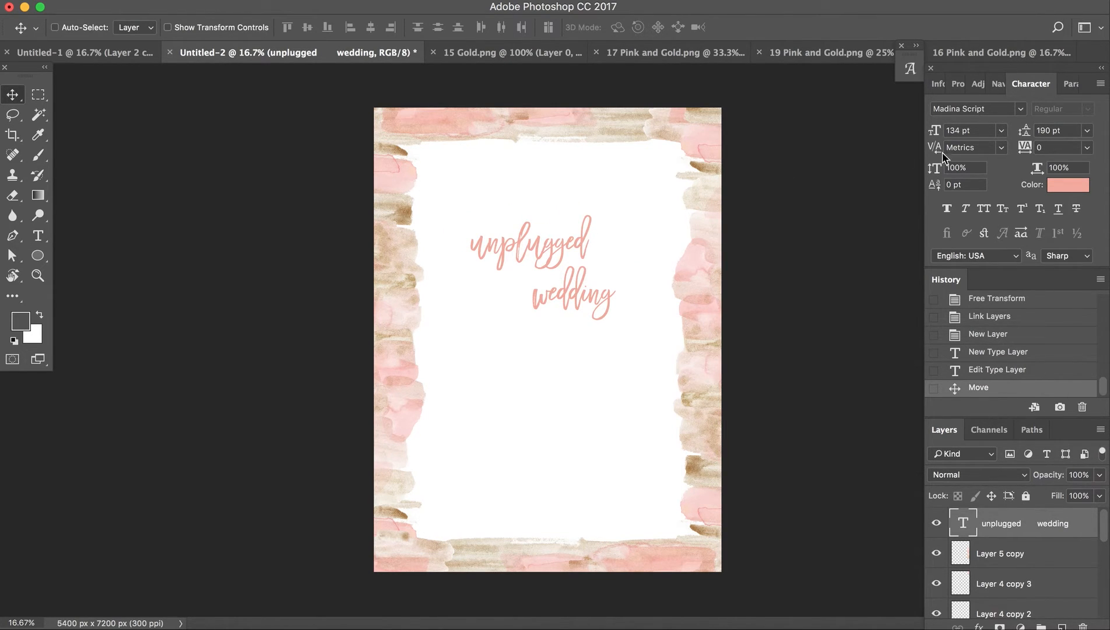
Step: Compare 170 pt and 160 pt leading on the two-line text, set it to 170 pt, and move the text down slightly
left_click(1074, 130)
type("170")
key("Return")
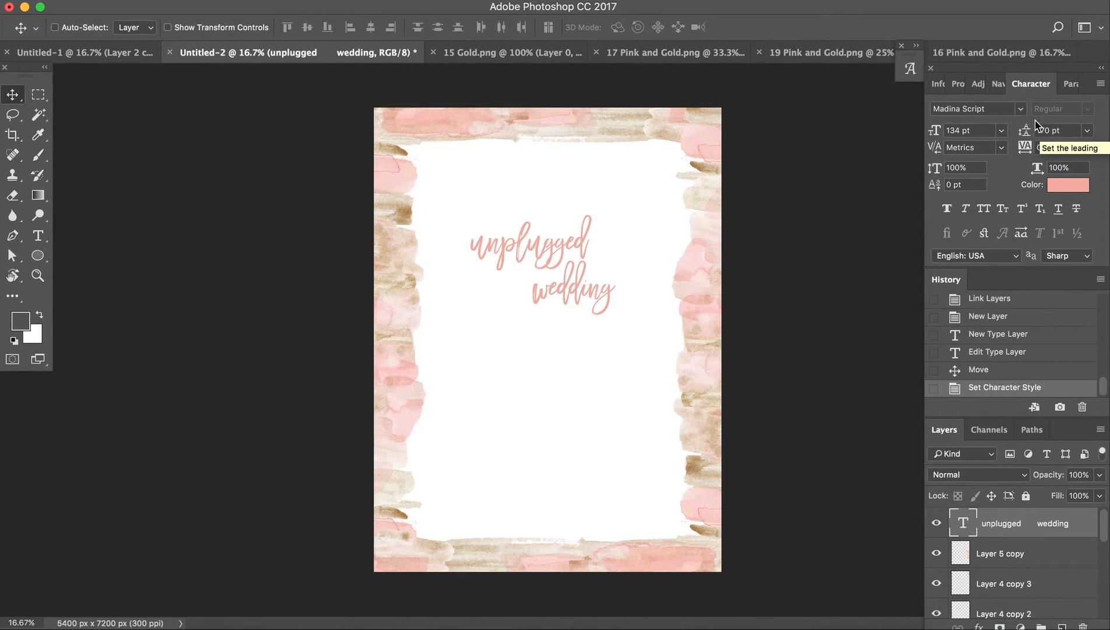
left_click(1071, 130)
type("160")
key("Return")
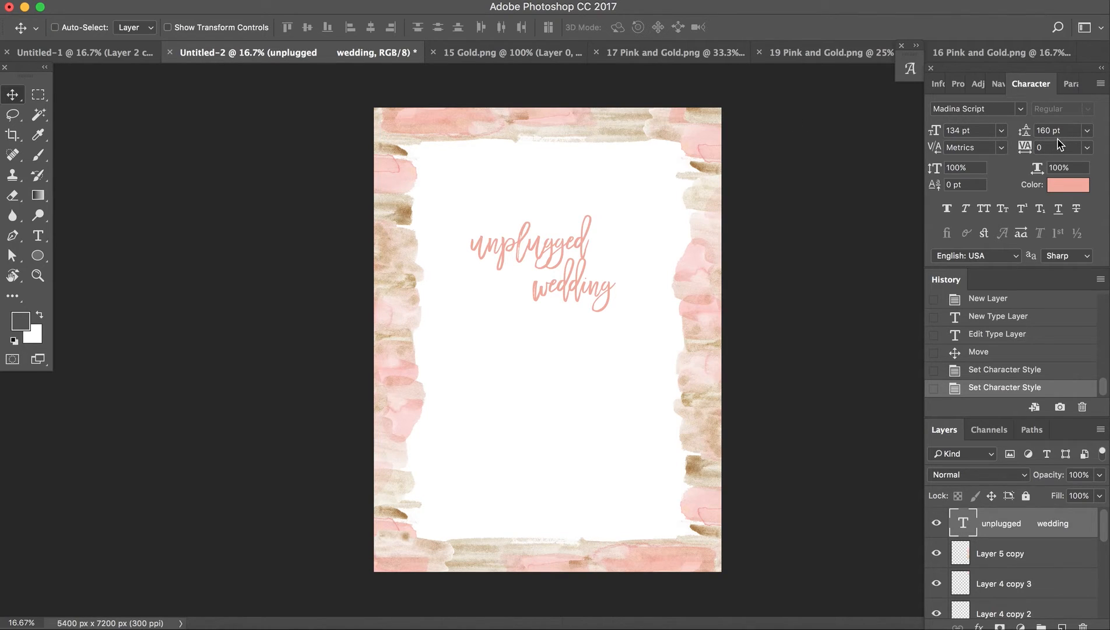
left_click(1055, 129)
type("170")
key("Return")
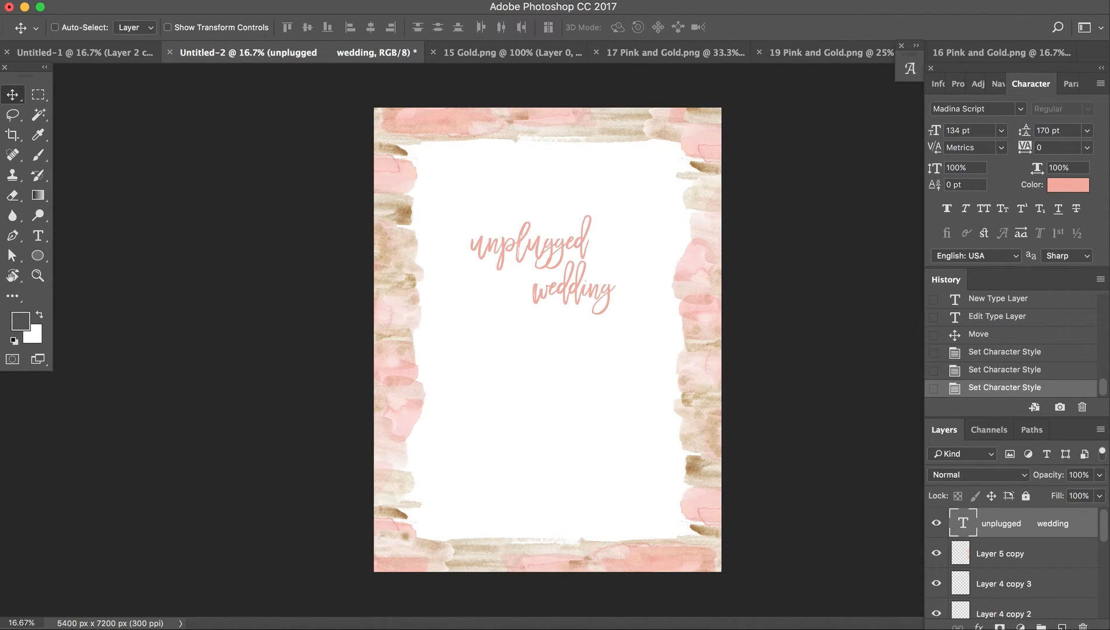
left_click_drag(568, 258, 565, 276)
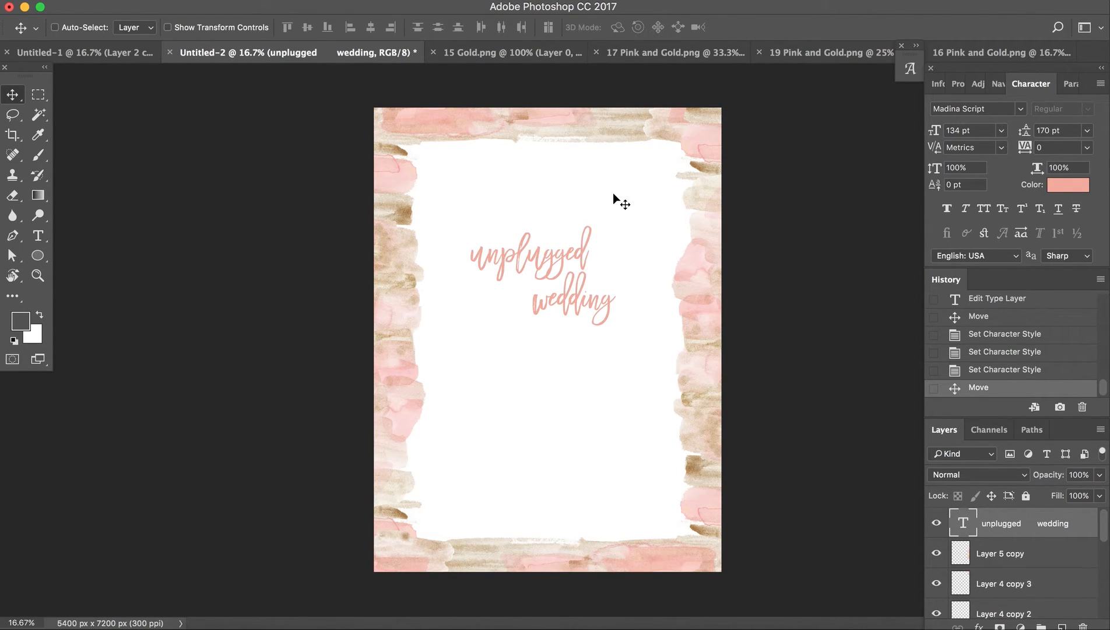
Step: Start a new text layer near the upper-left of the white area and set its font to Montserrat Medium
key("t")
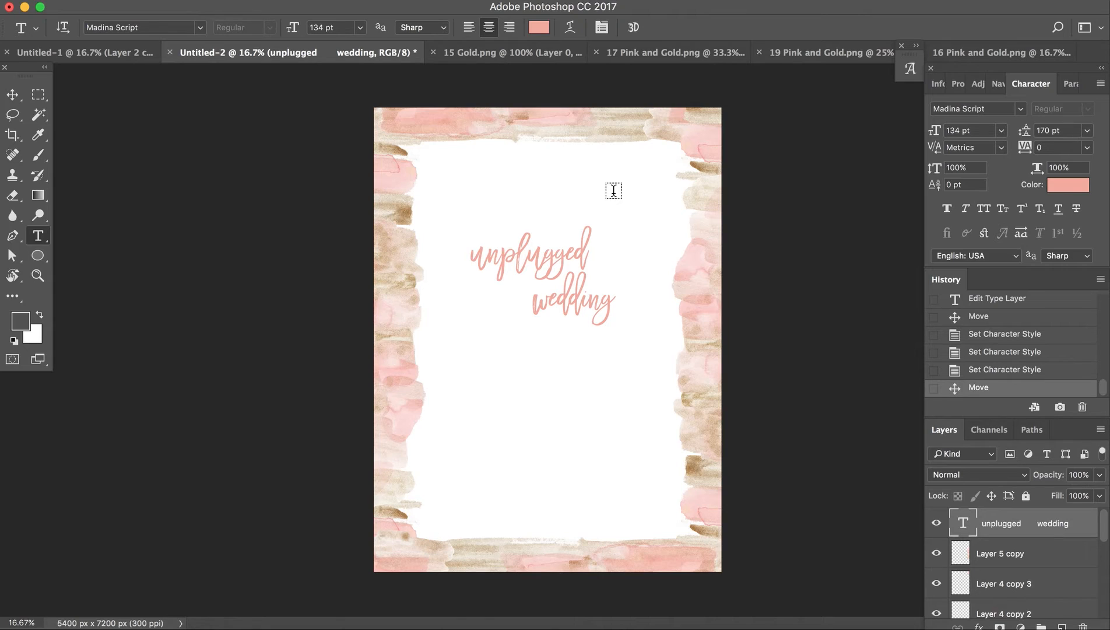
left_click(465, 168)
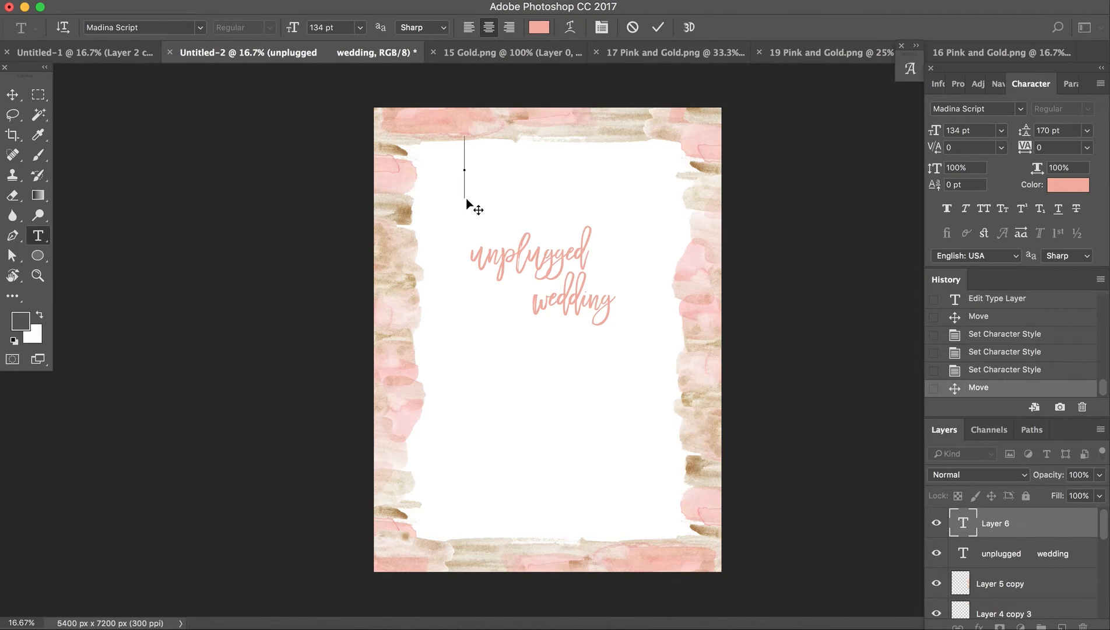
left_click(966, 110)
type("monts")
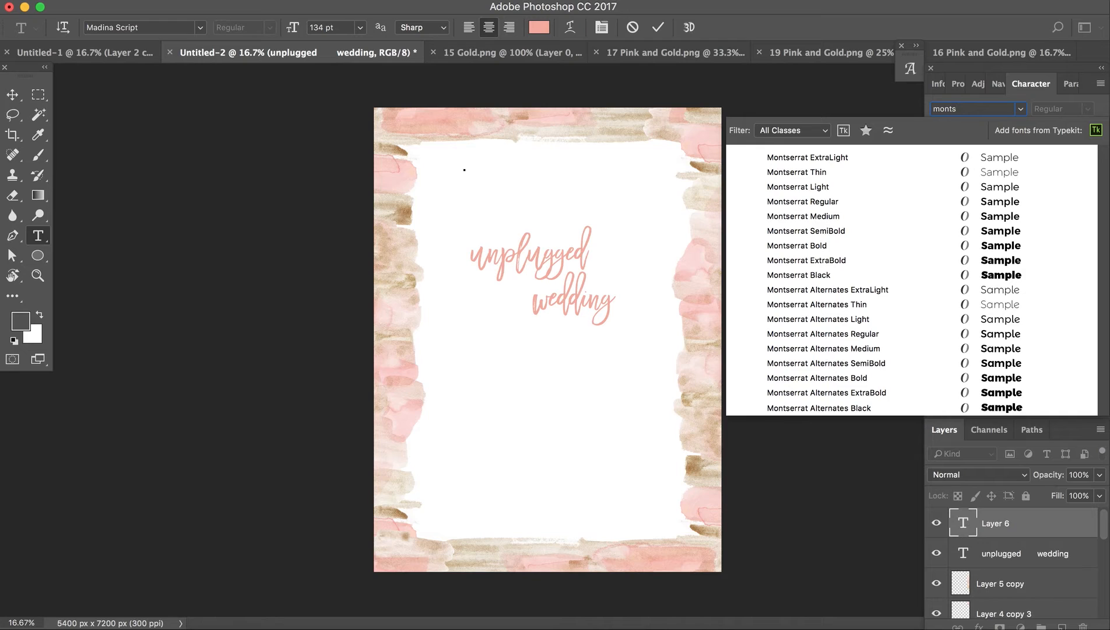
left_click(854, 216)
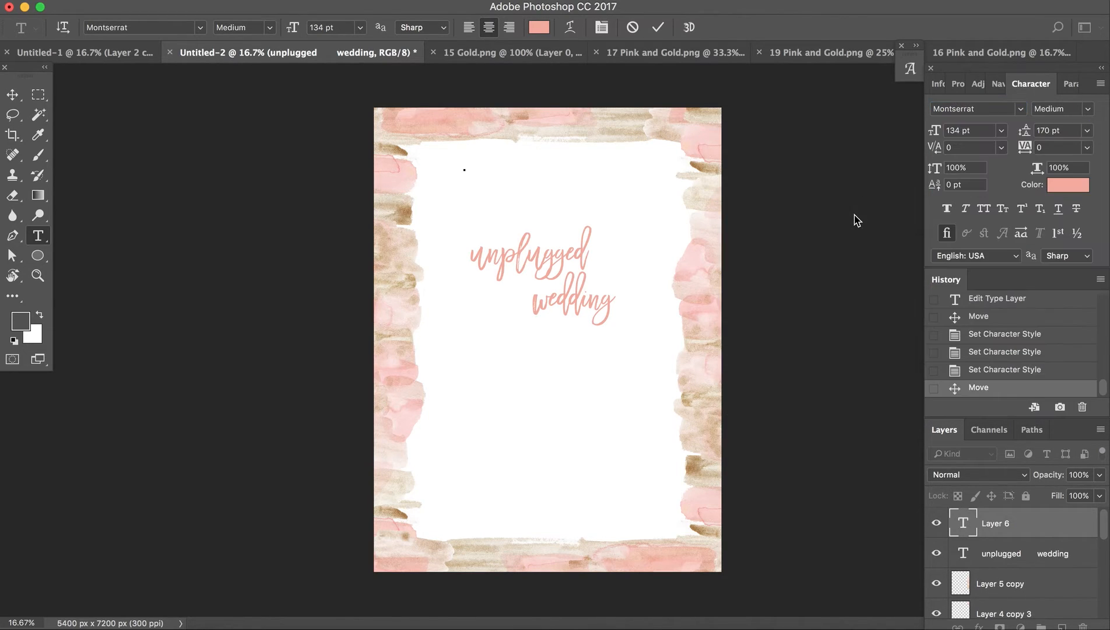
Step: Set the new text to all caps, 50 pt size and automatic leading
left_click(983, 208)
left_click(984, 132)
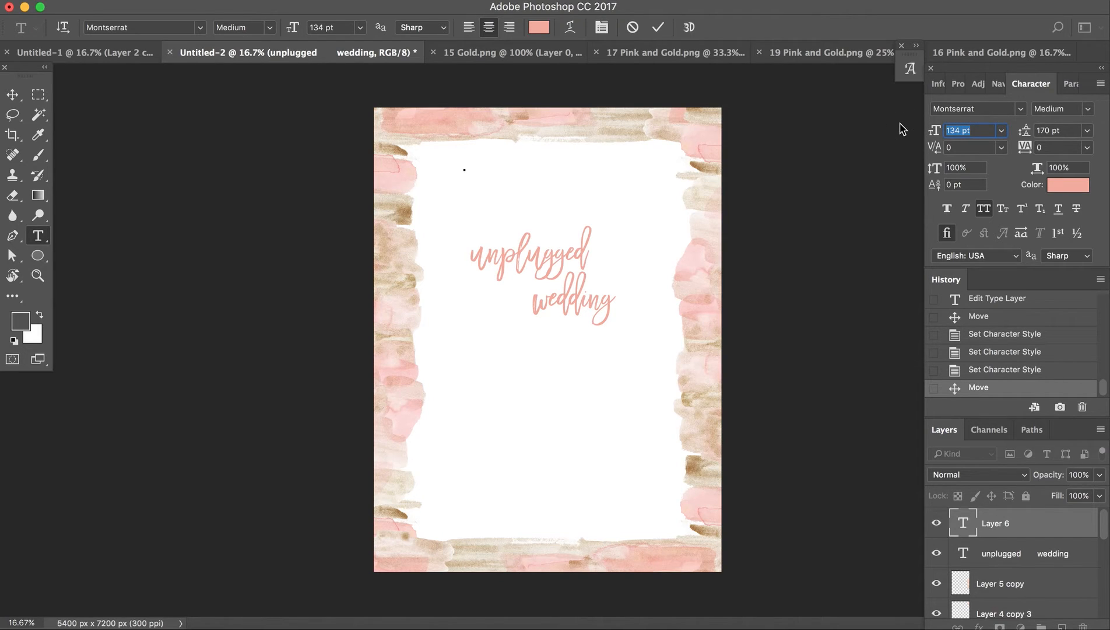
type("50")
left_click(1086, 130)
left_click(1061, 142)
left_click(1053, 147)
Step: Change the new text's colour to the medium grey #6c6c6c
left_click(1064, 185)
left_click_drag(702, 348, 704, 309)
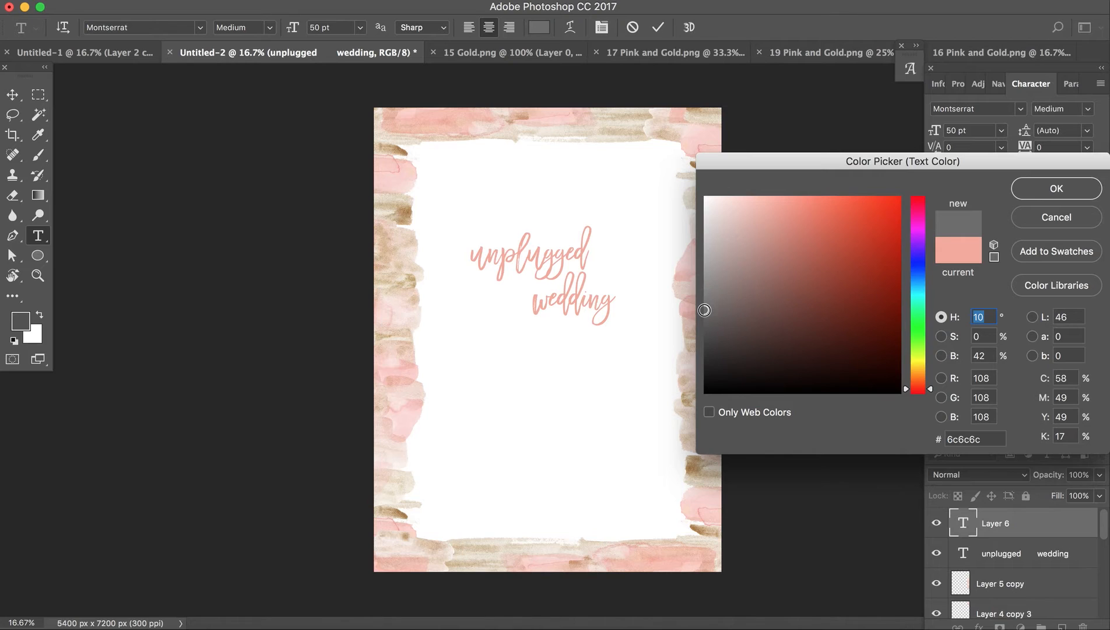
key("Return")
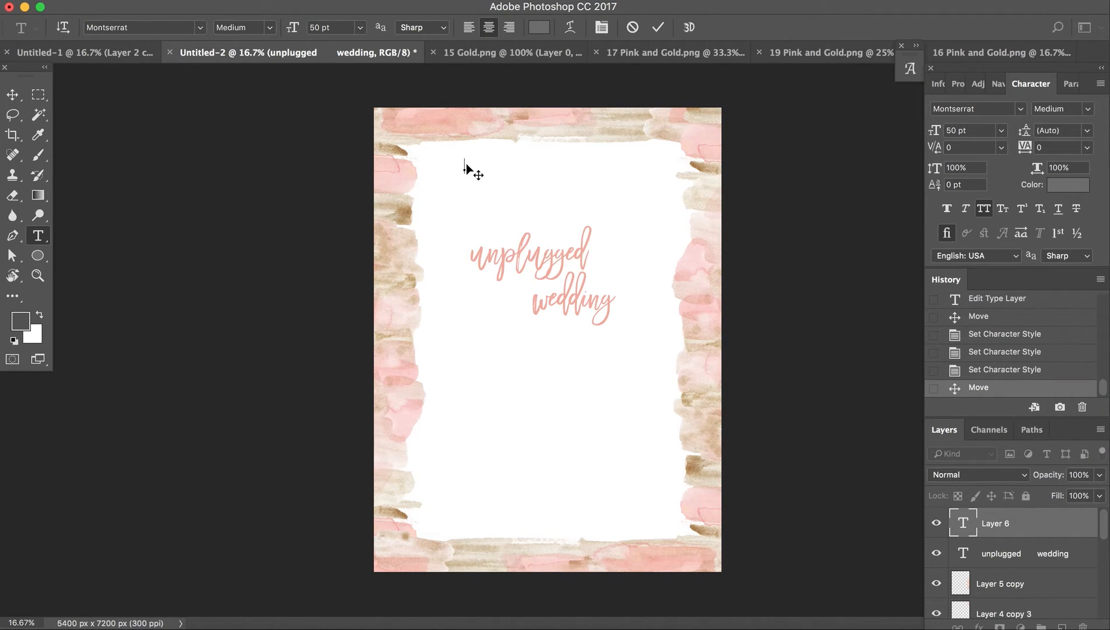
Step: Enter "WELCOME TO OUR" in the new text layer and set all of it to 30 pt
type("WELCOME TO OUR")
key("ctrl+Return")
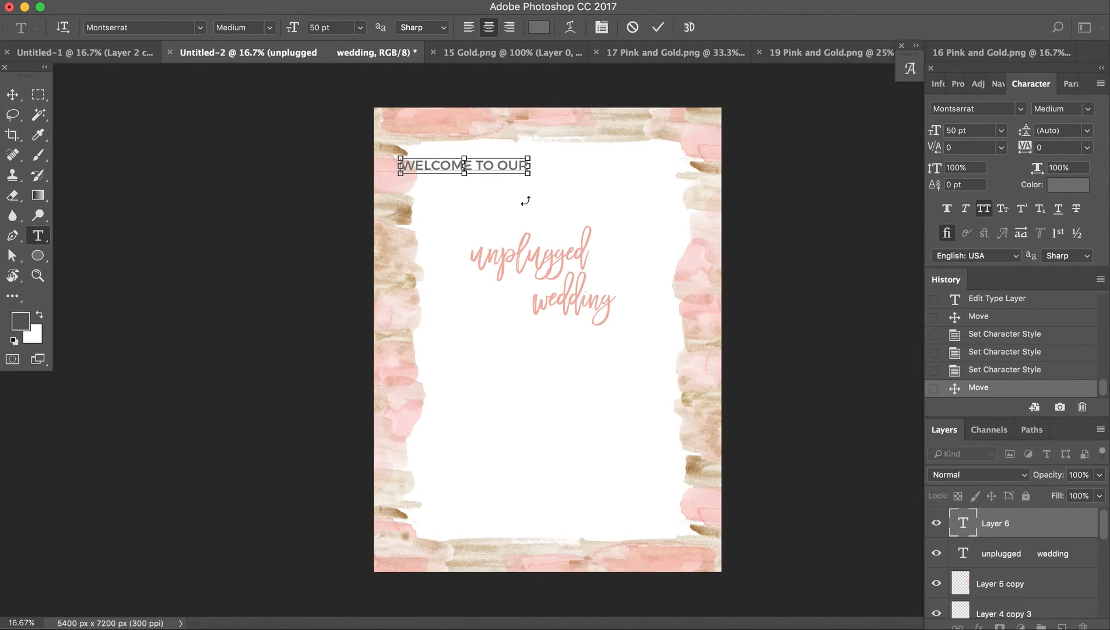
key("ctrl+a")
left_click_drag(979, 132, 890, 133)
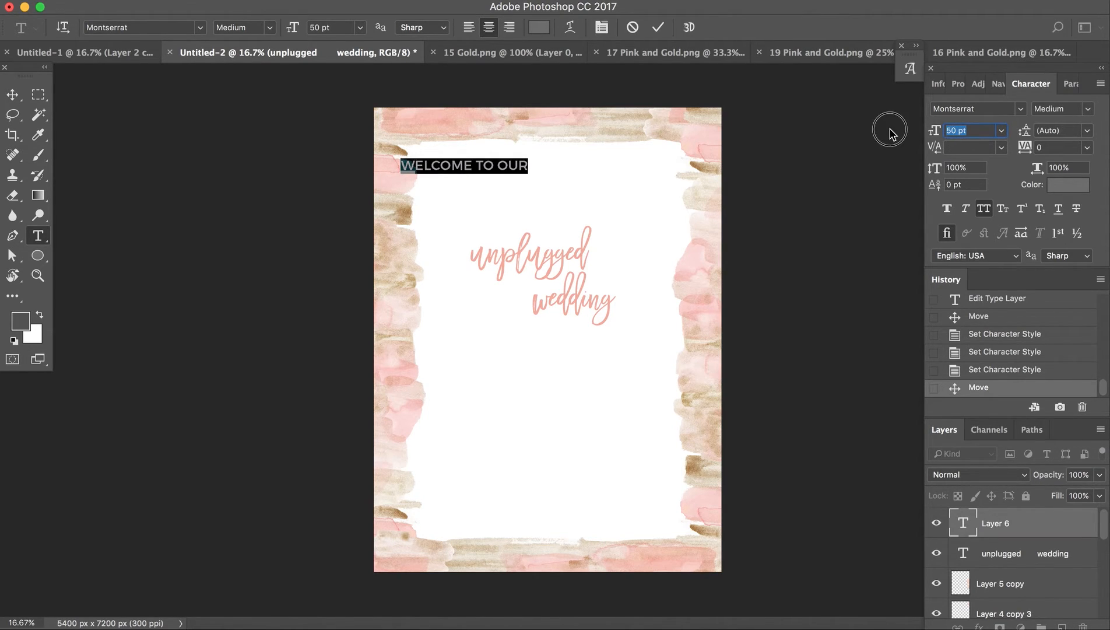
type("30")
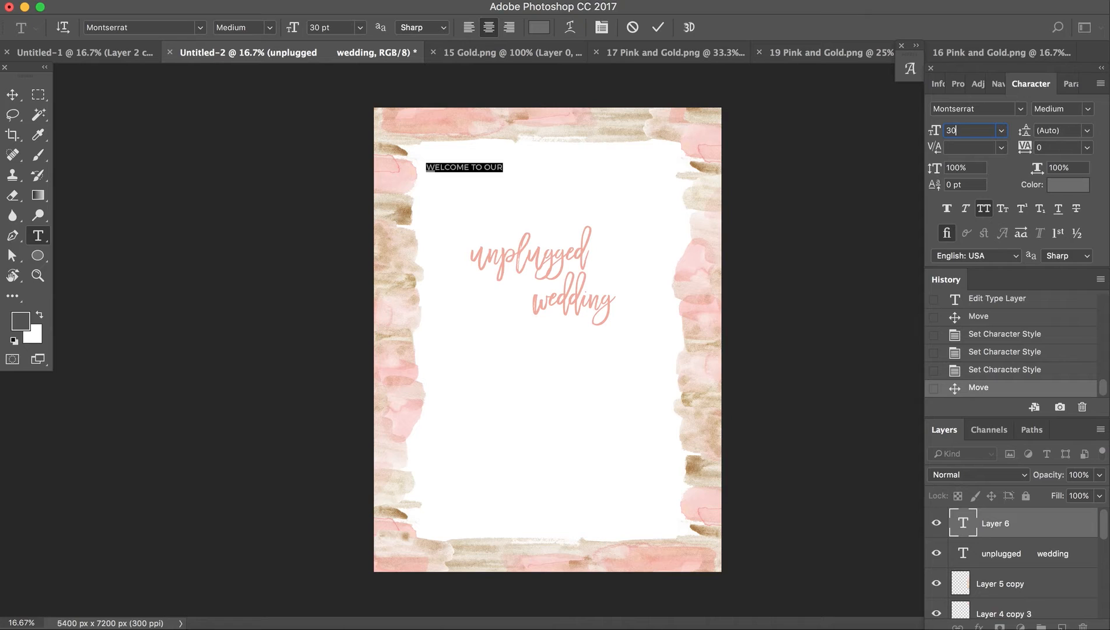
Step: Set the "WELCOME TO OUR" text to SemiBold, try 100 tracking and settle on 150
left_click(1088, 109)
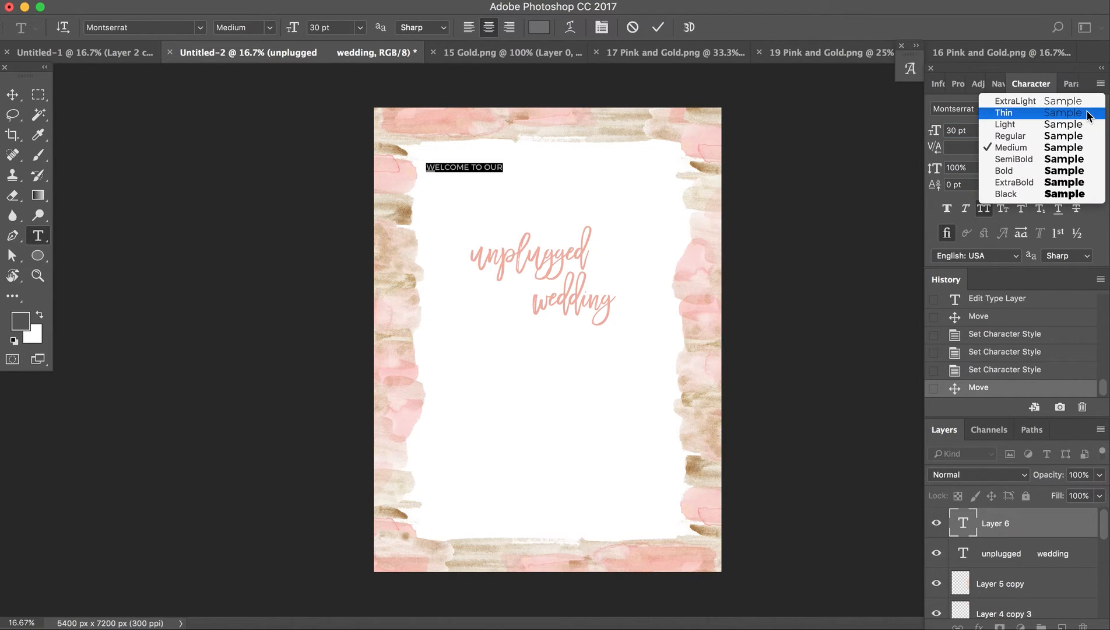
left_click(1031, 166)
left_click(1059, 150)
type("100")
key("Return")
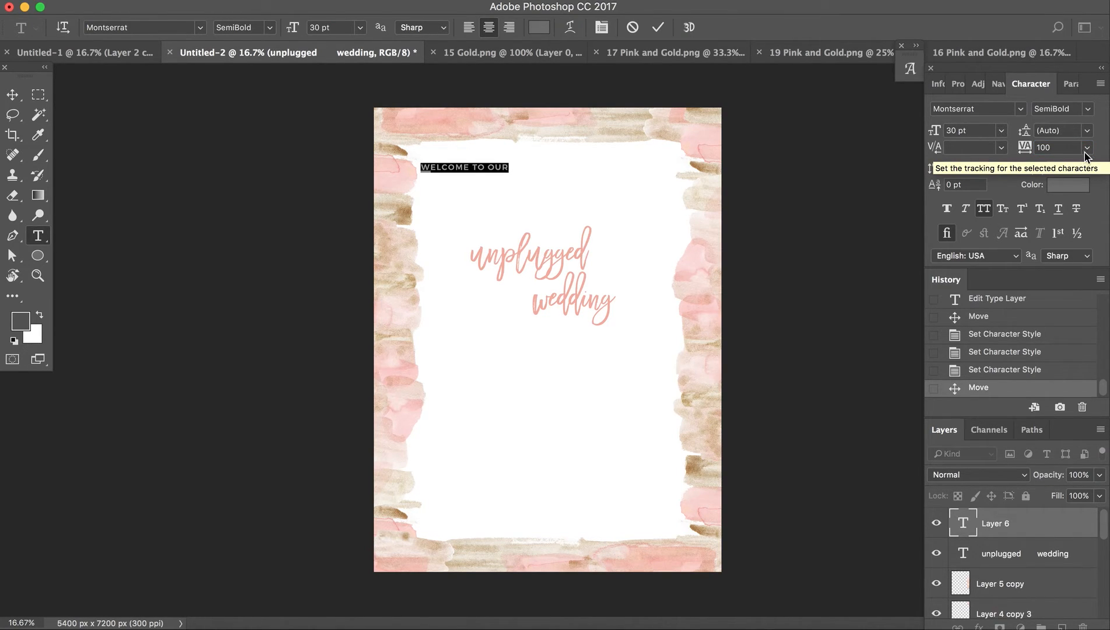
left_click_drag(1068, 149, 947, 150)
type("150")
key("Return")
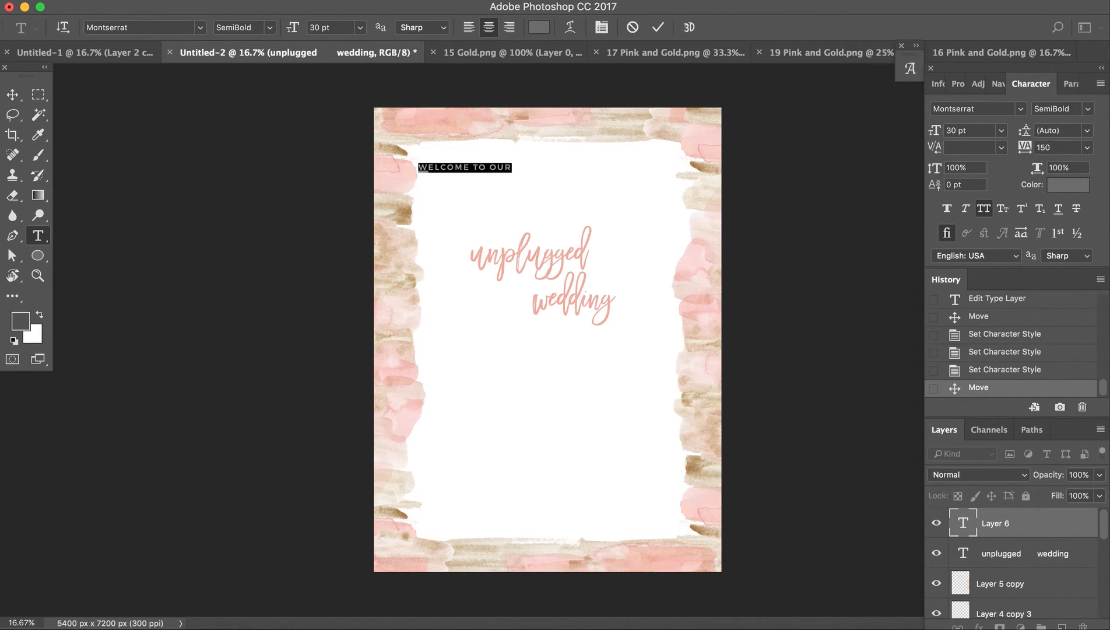
Step: Move the "WELCOME TO OUR" text so it sits centred above the "unplugged wedding" heading
left_click(13, 94)
left_click(494, 169)
left_click_drag(494, 170, 574, 206)
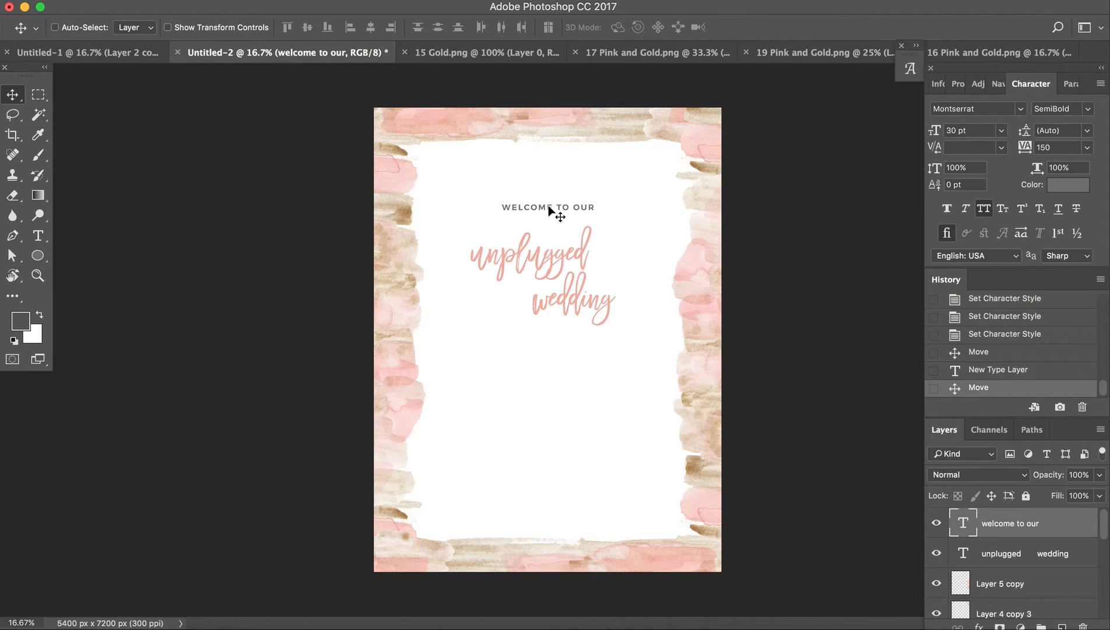
Step: Duplicate the "WELCOME TO OUR" layer, place the copy below the pink heading and delete the copy's wording
key("super+j")
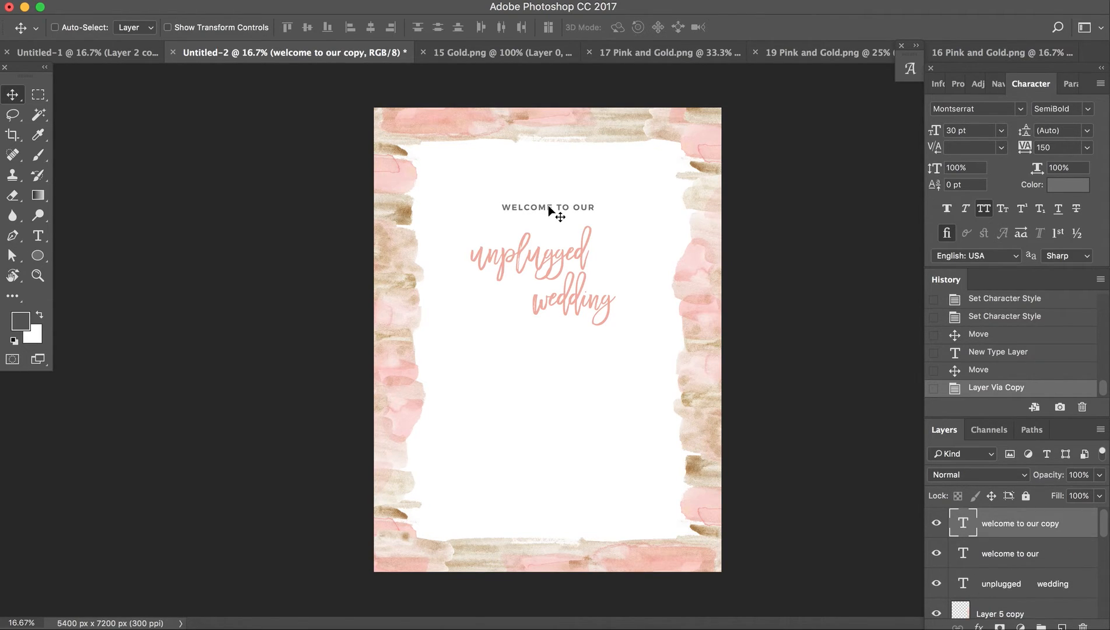
left_click_drag(550, 209, 559, 347)
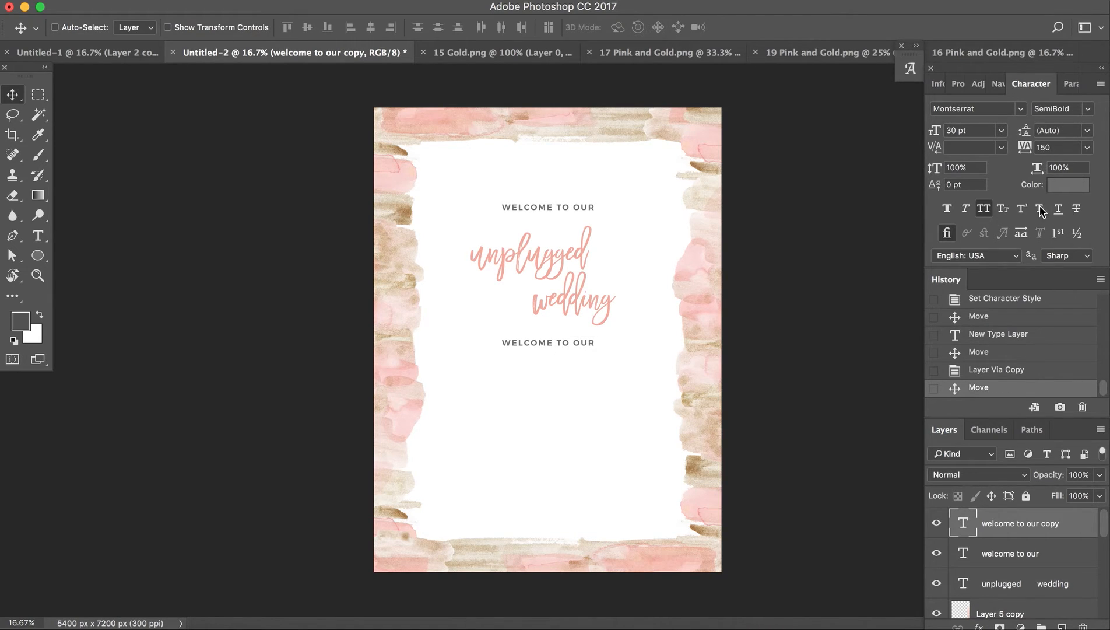
key("t")
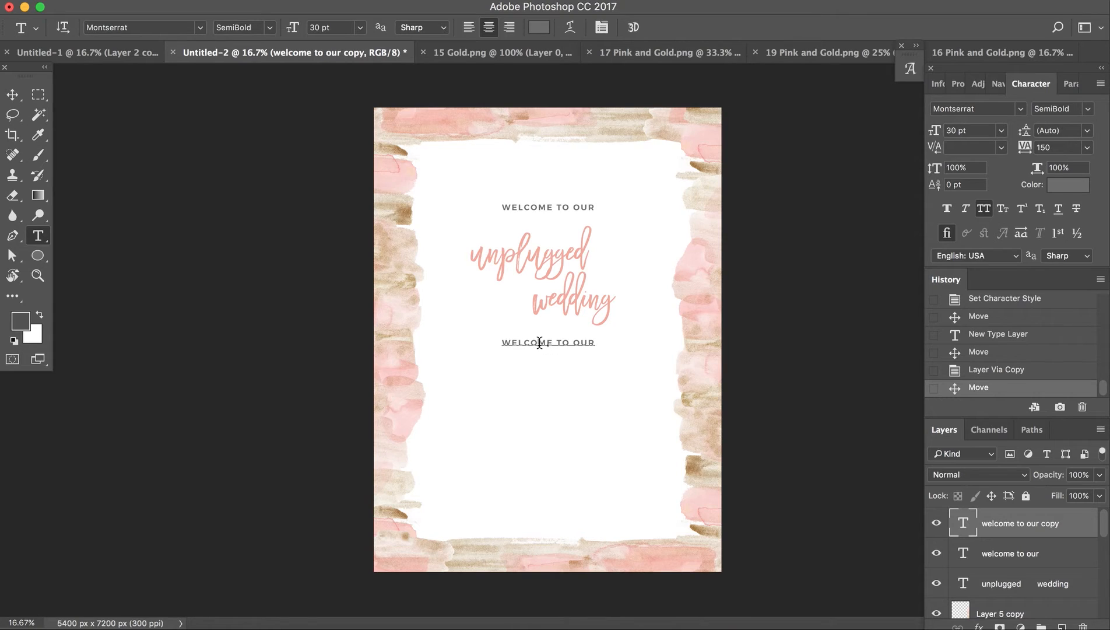
left_click(524, 343)
left_click_drag(505, 342, 595, 342)
key("BackSpace")
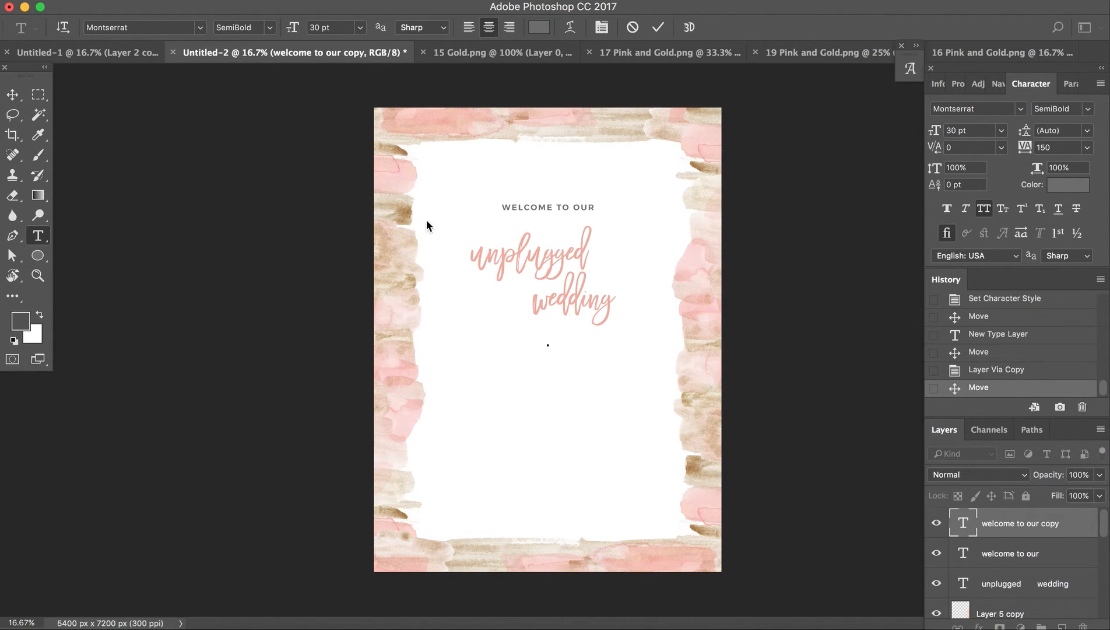
Step: Check the wording of the Untitled-1 sign and add new text below the Untitled-2 heading: "We invite you to be fully present at our wedding" on two lines
left_click(135, 53)
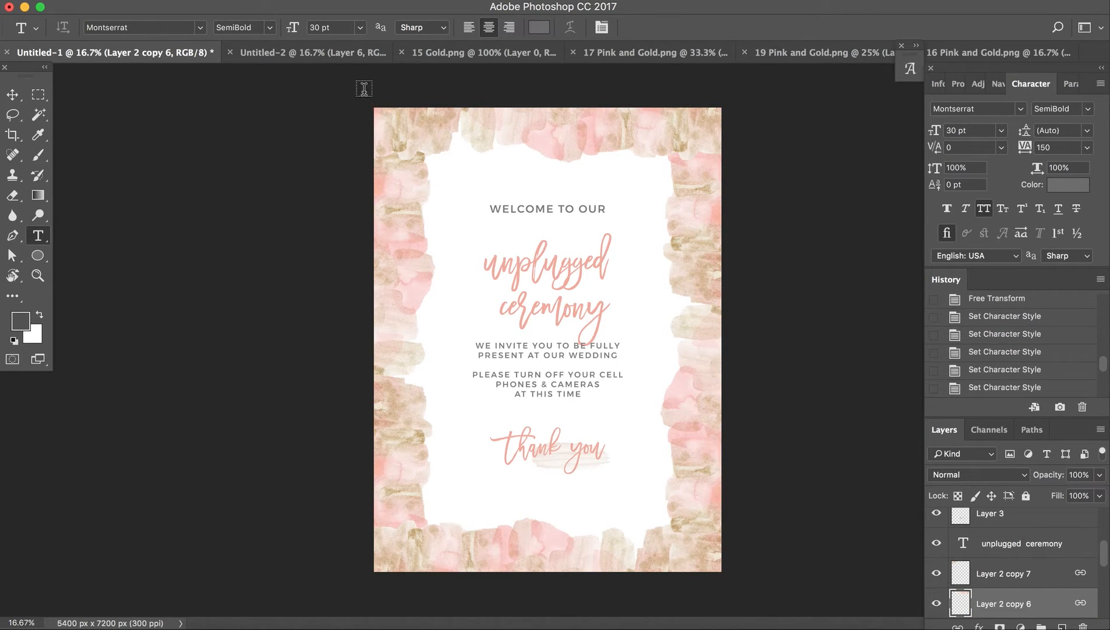
left_click(344, 54)
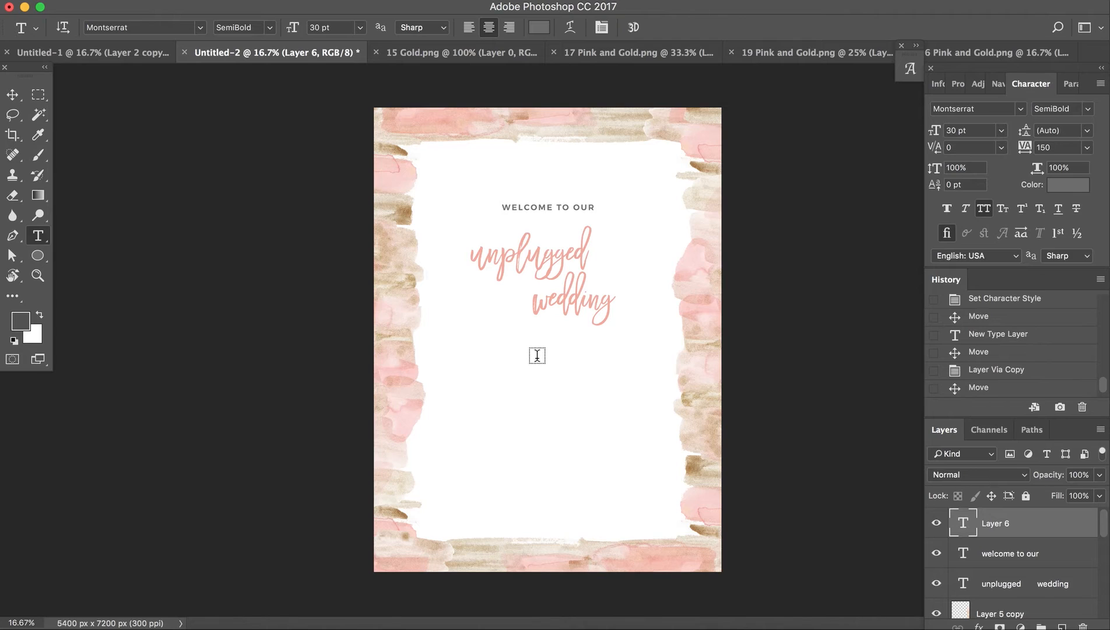
left_click(536, 349)
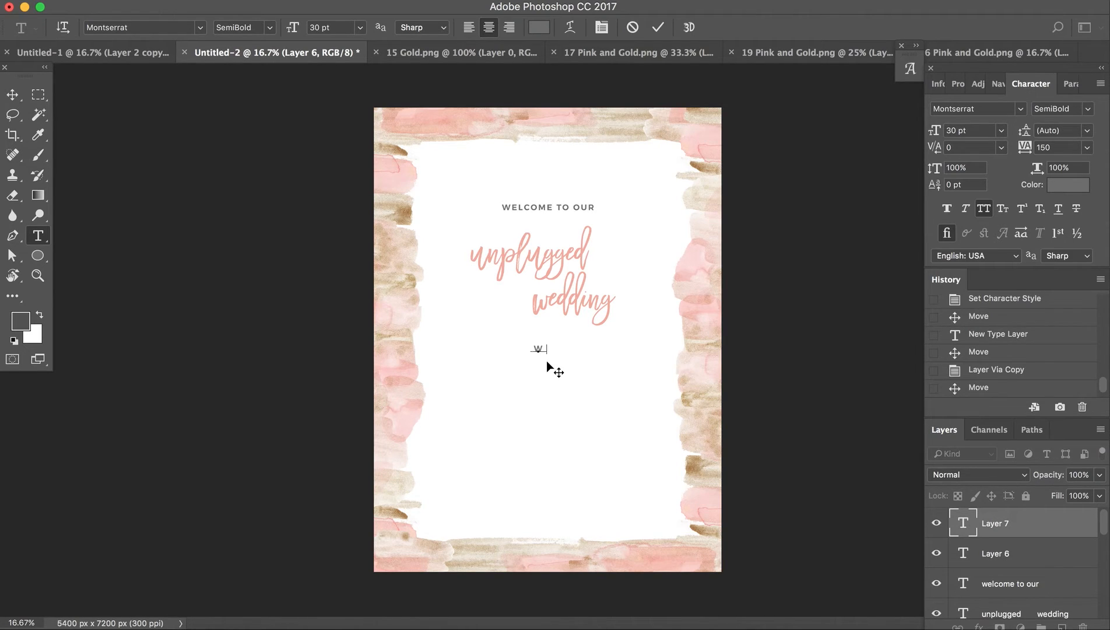
type("we invite you to be f ully")
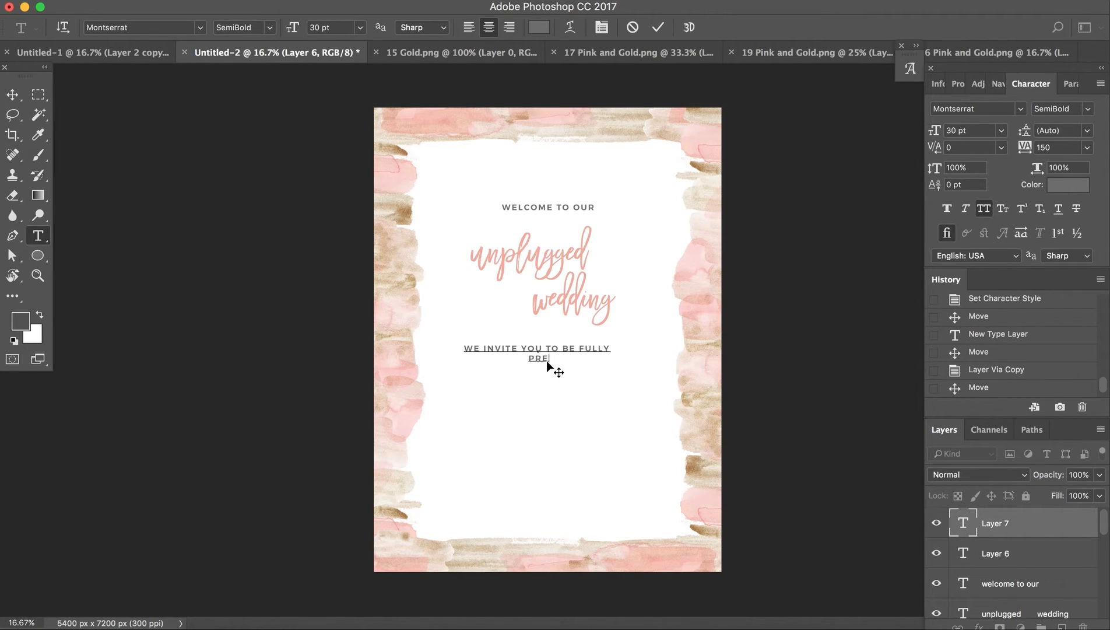
type(" present at our wedding")
key("Return")
Step: Add a second paragraph, "please switch your cell phone & camera off at this time", and centre the text block under the heading
type("please switch you")
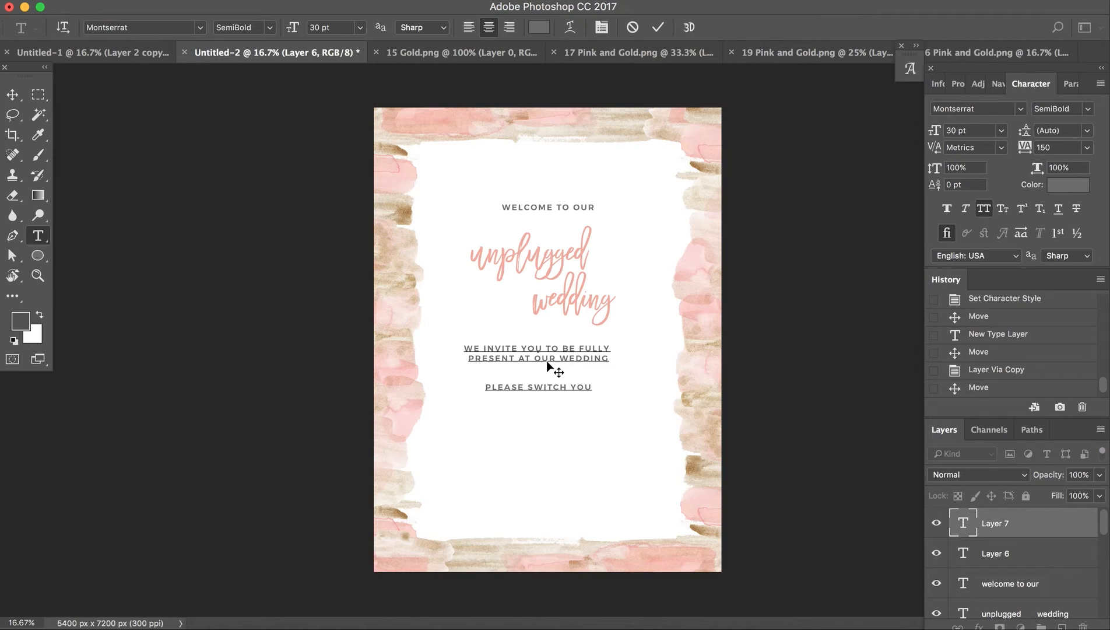
type("r cell phone")
key("Return")
type("& camera off a ")
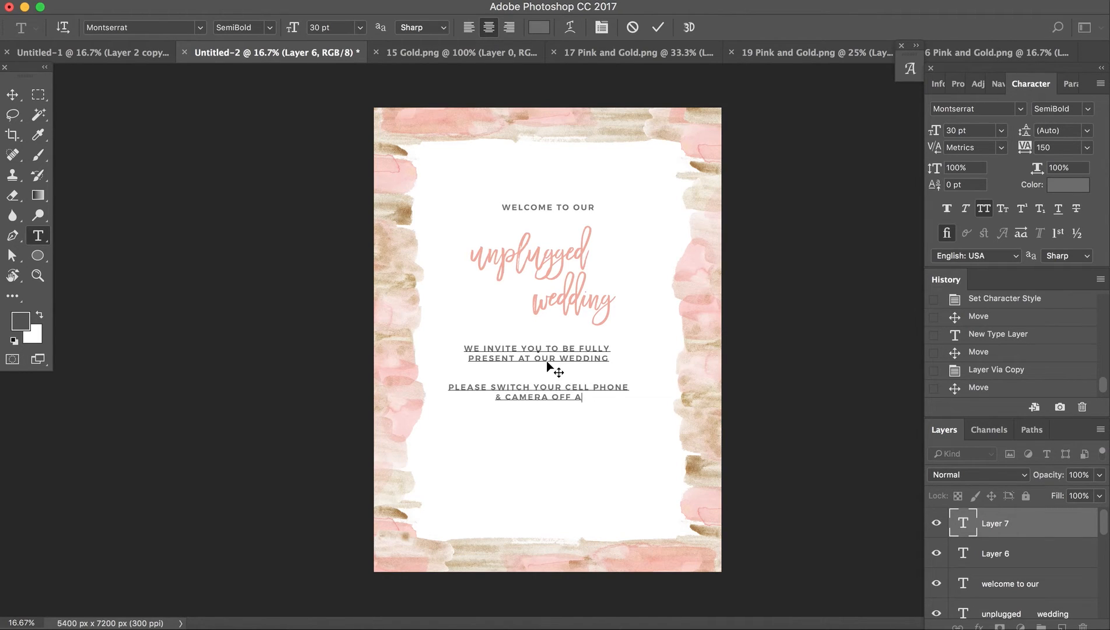
type("t this time")
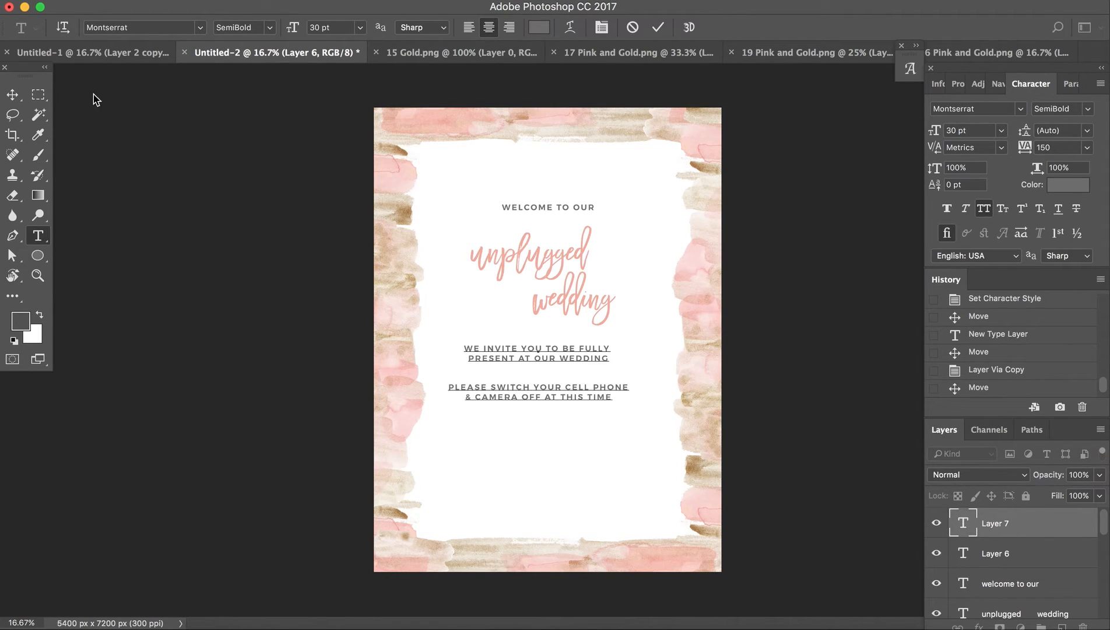
left_click(21, 97)
left_click_drag(580, 358, 591, 354)
Step: Duplicate the pink "unplugged wedding" script text and place the copy straight below the grey paragraphs
left_click(560, 258)
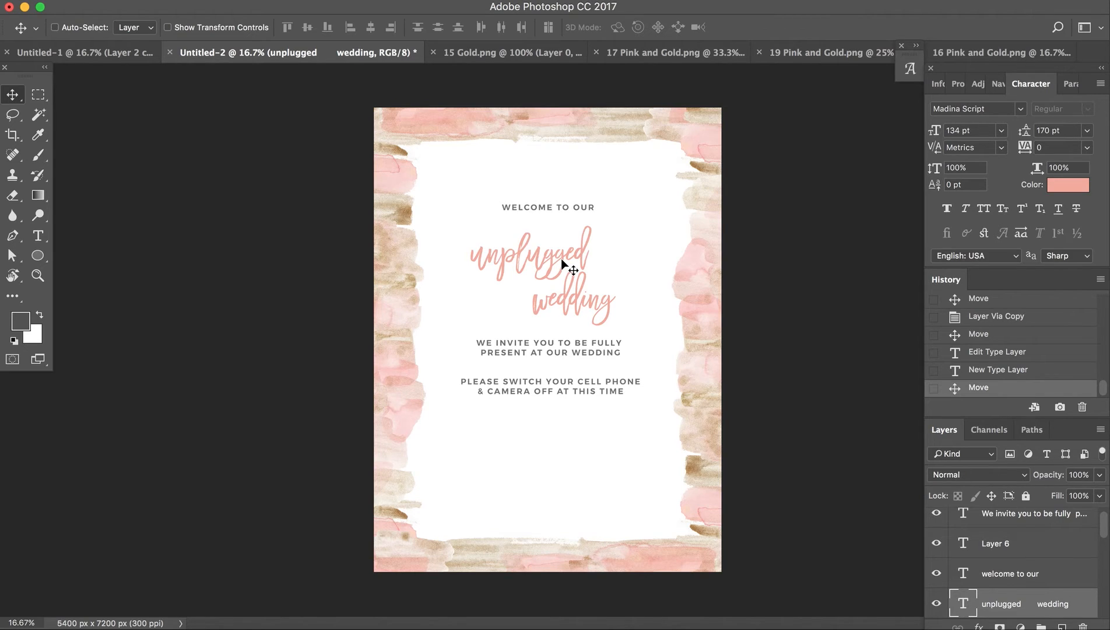
key("super+j")
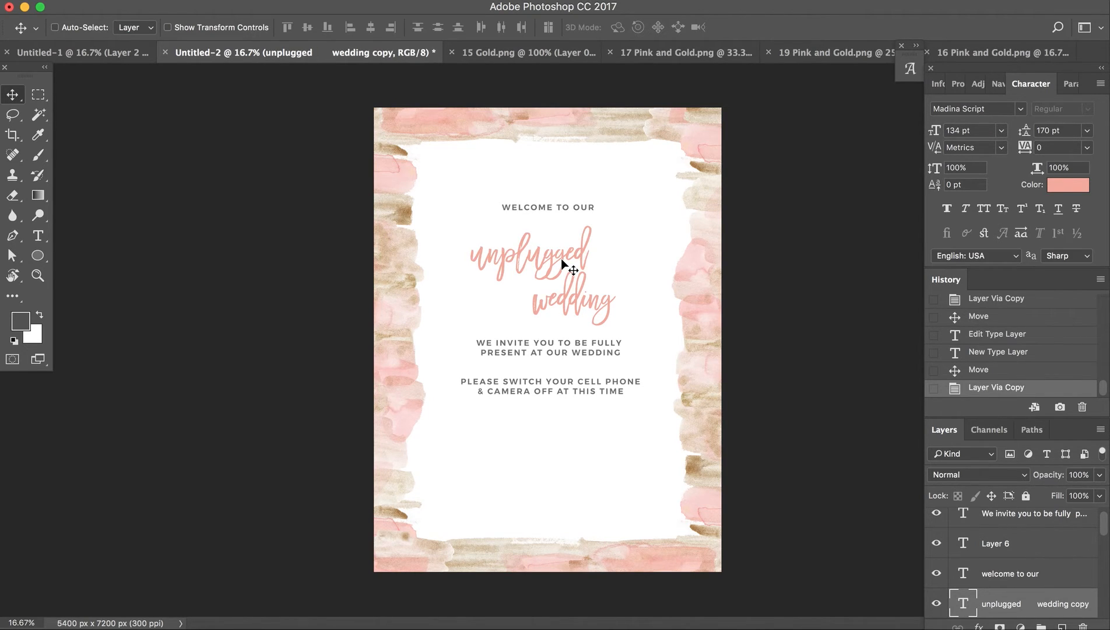
left_click_drag(561, 258, 557, 439)
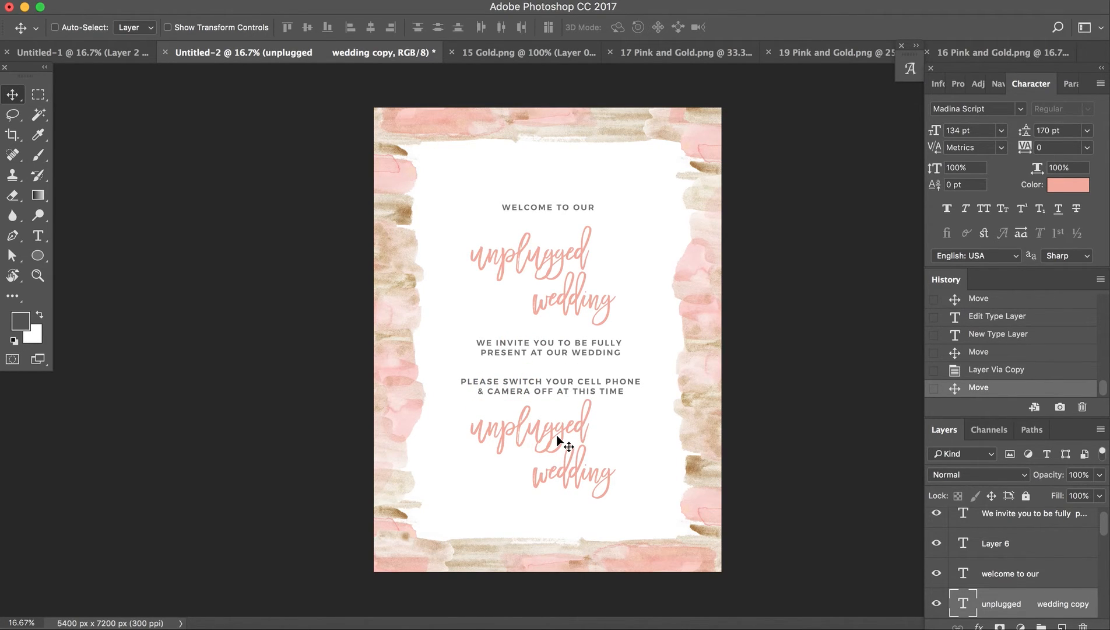
Step: Replace the wording of the lower pink script copy with "thank you!"
key("t")
left_click(505, 430)
key("super+a")
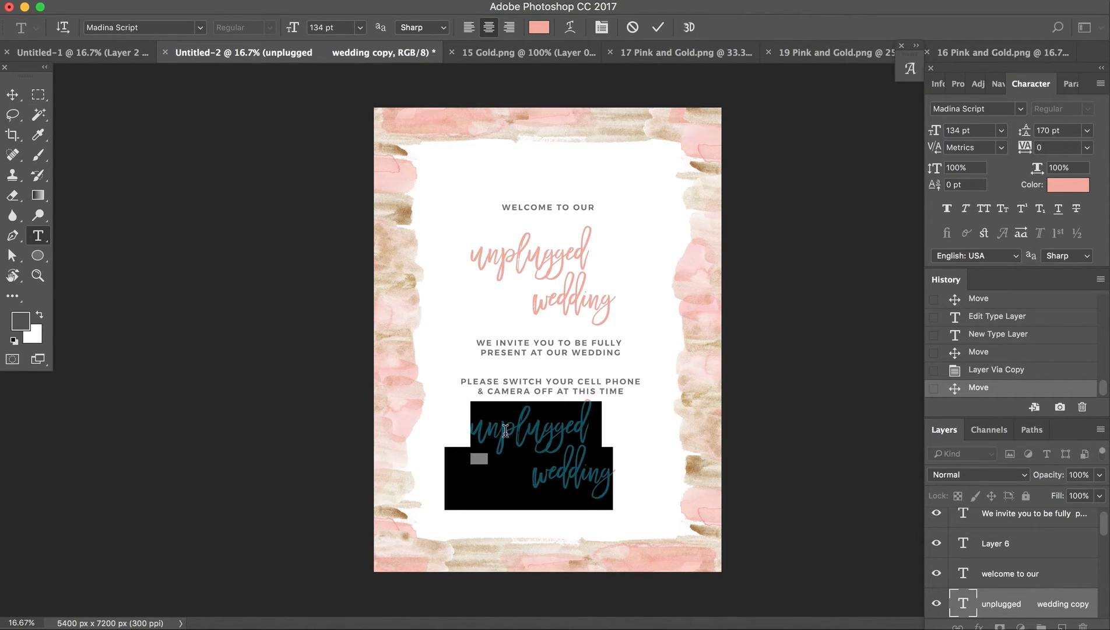
type("thank you")
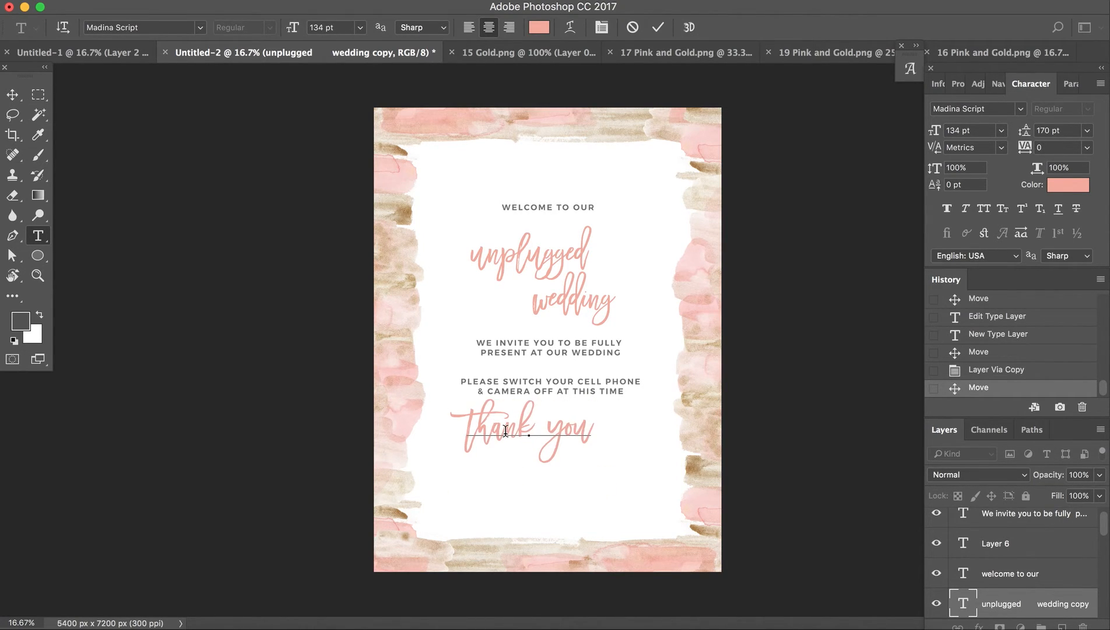
type("!")
Step: Set the "thank you!" text to 100 pt and centre it beneath the grey paragraphs
key("super+a")
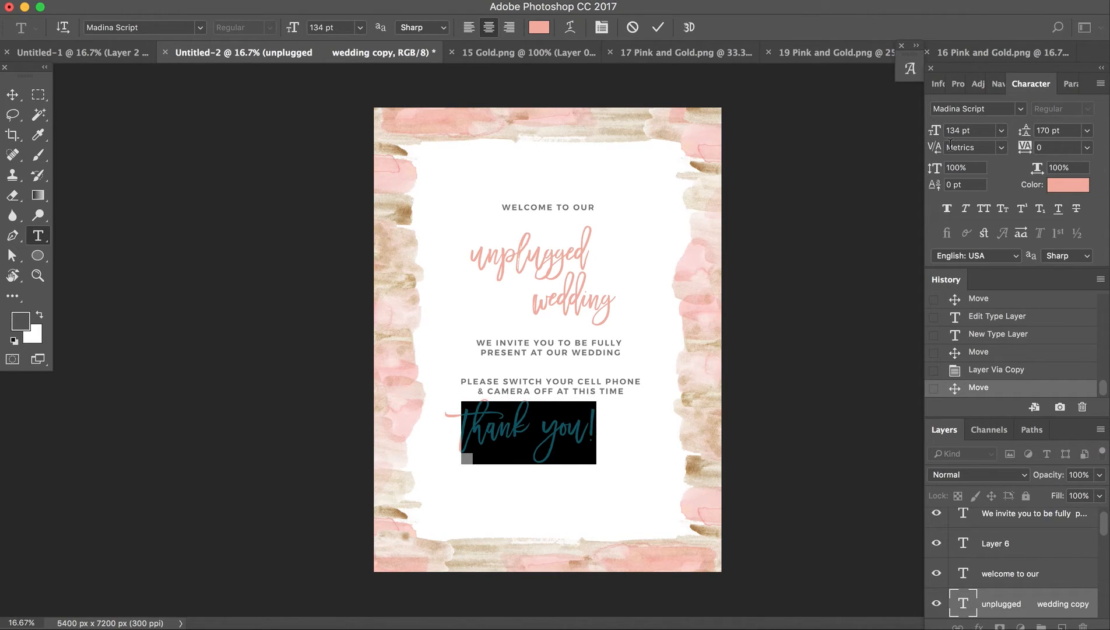
left_click(980, 138)
type("100")
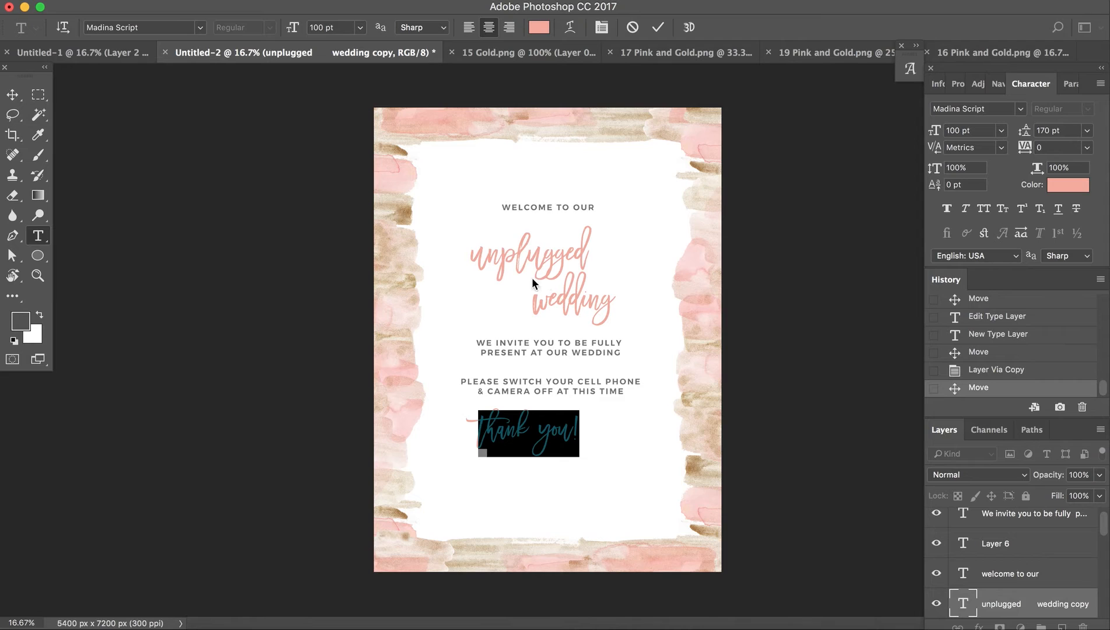
left_click(12, 94)
left_click_drag(565, 431, 592, 443)
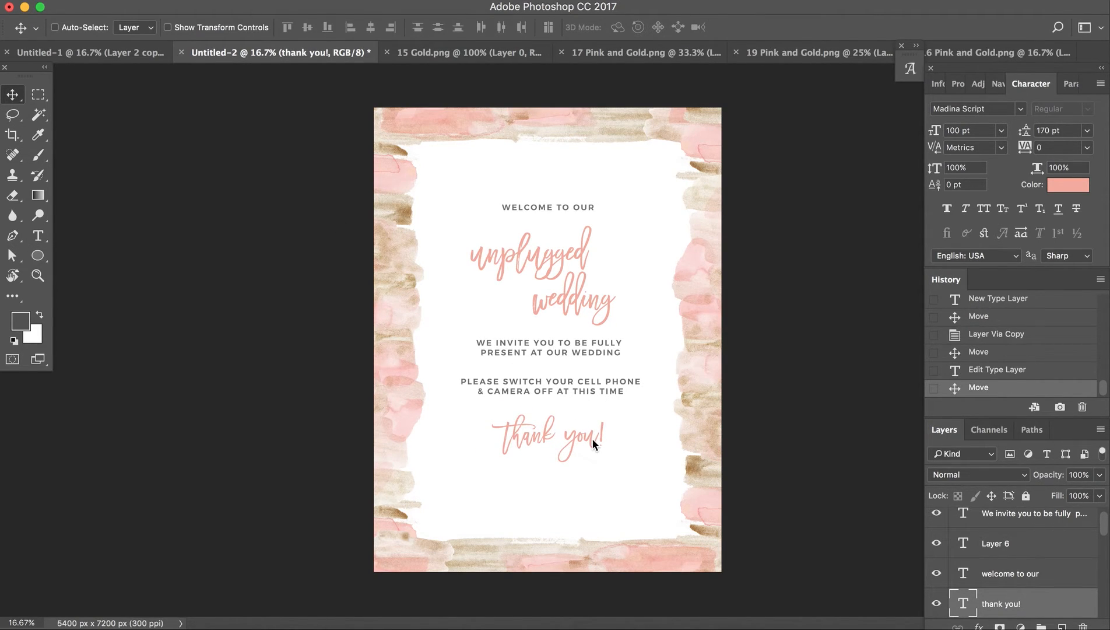
Step: Copy the gold brush stroke from 15 Gold.png into the Untitled-2 sign, just below the "thank you!" text
left_click(630, 52)
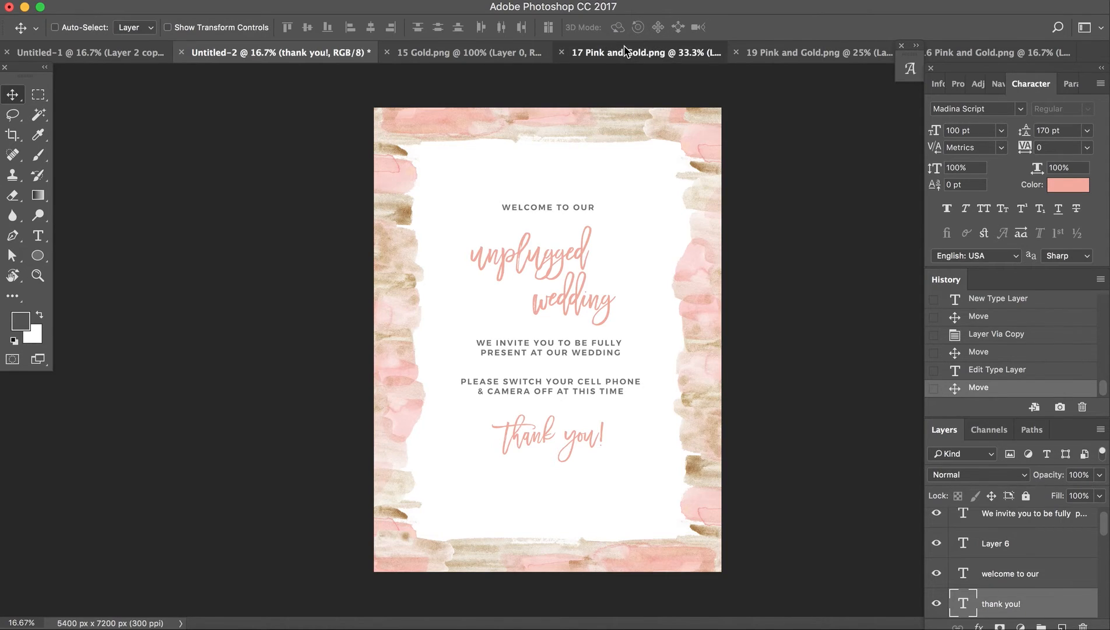
left_click(488, 52)
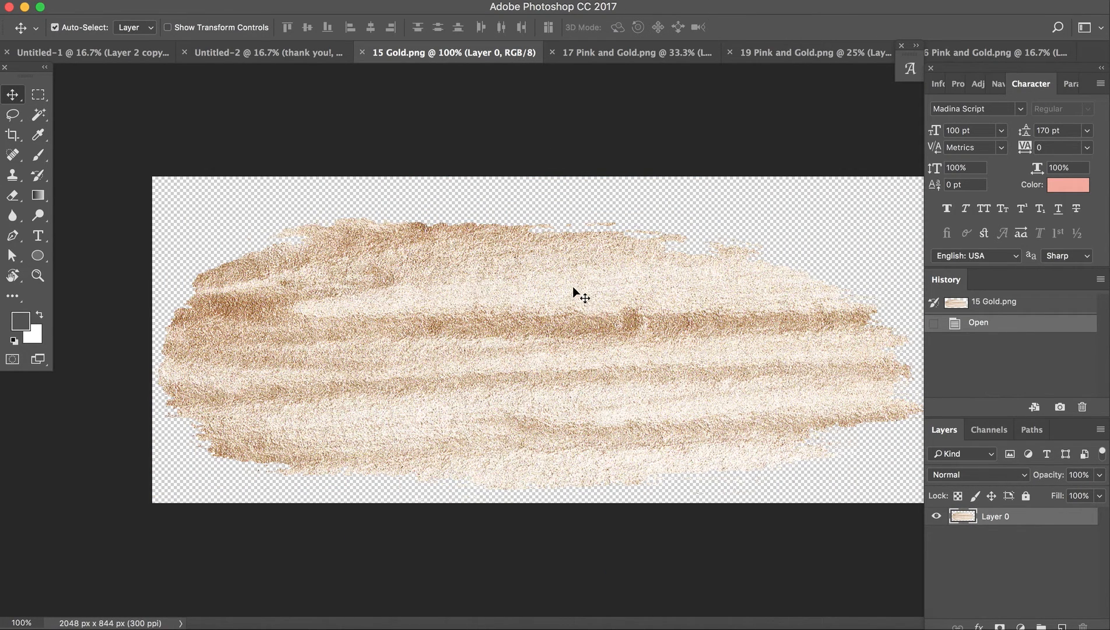
mouse_move(573, 290)
left_mouse_down()
mouse_move(298, 57)
mouse_move(548, 443)
mouse_move(562, 458)
mouse_move(602, 454)
mouse_move(604, 441)
mouse_move(602, 465)
left_mouse_up()
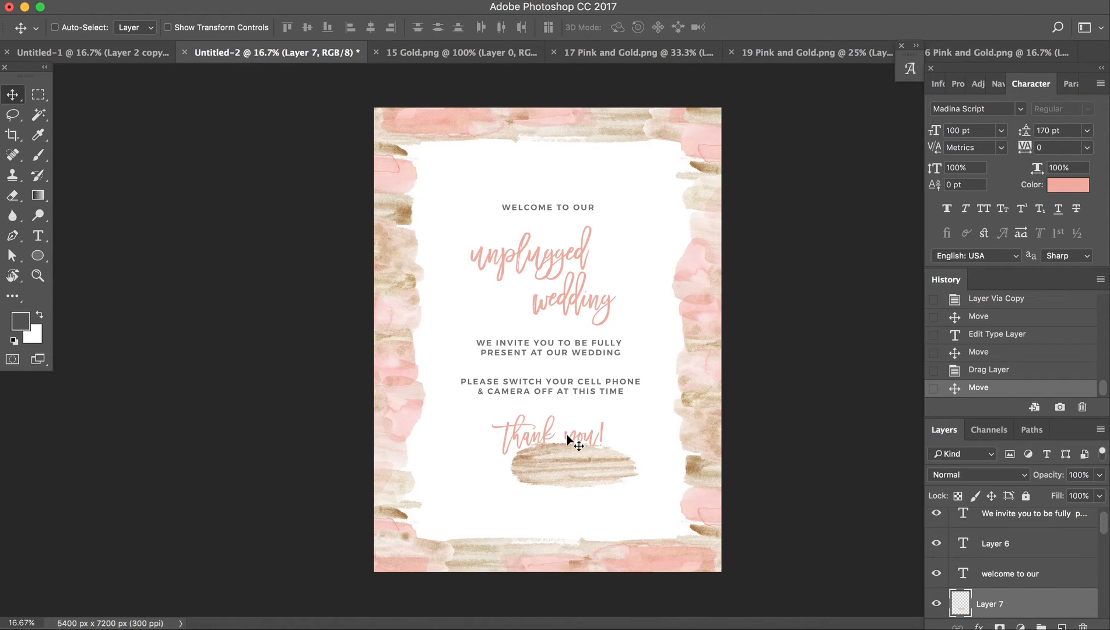
Step: Reorder the gold brush stroke layer so it lies directly beneath the "thank you!" text layer
scroll(1057, 595, "down", 1)
scroll(1057, 594, "down", 2)
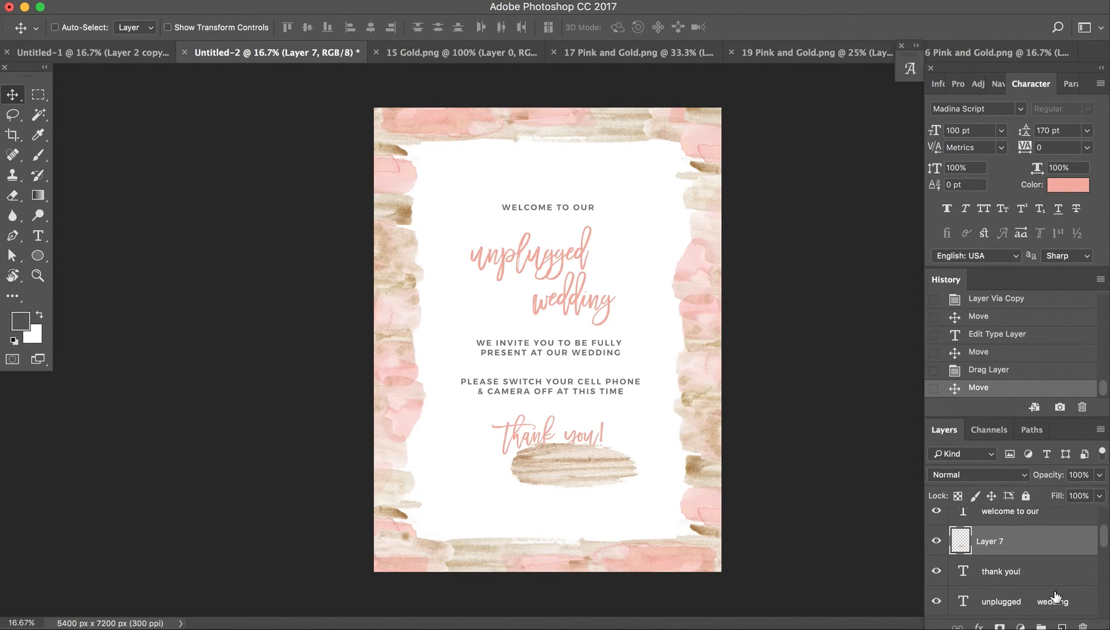
left_click_drag(1003, 544, 1017, 573)
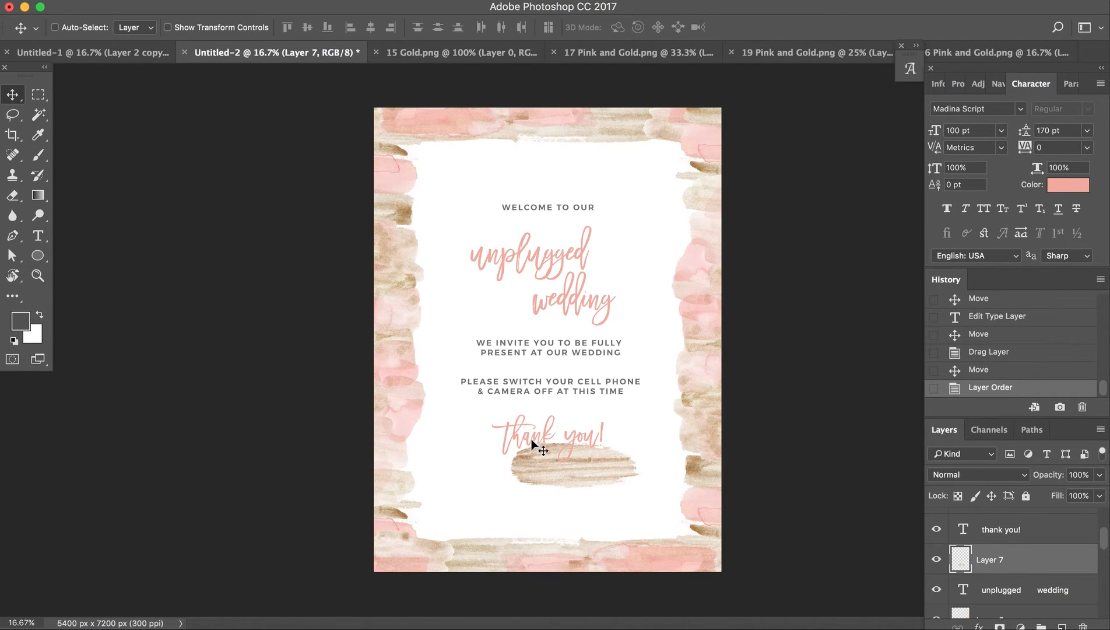
Step: Scale down the gold stroke to sit behind the lower part of "thank you!" and set its opacity to 70%
key("ctrl+t")
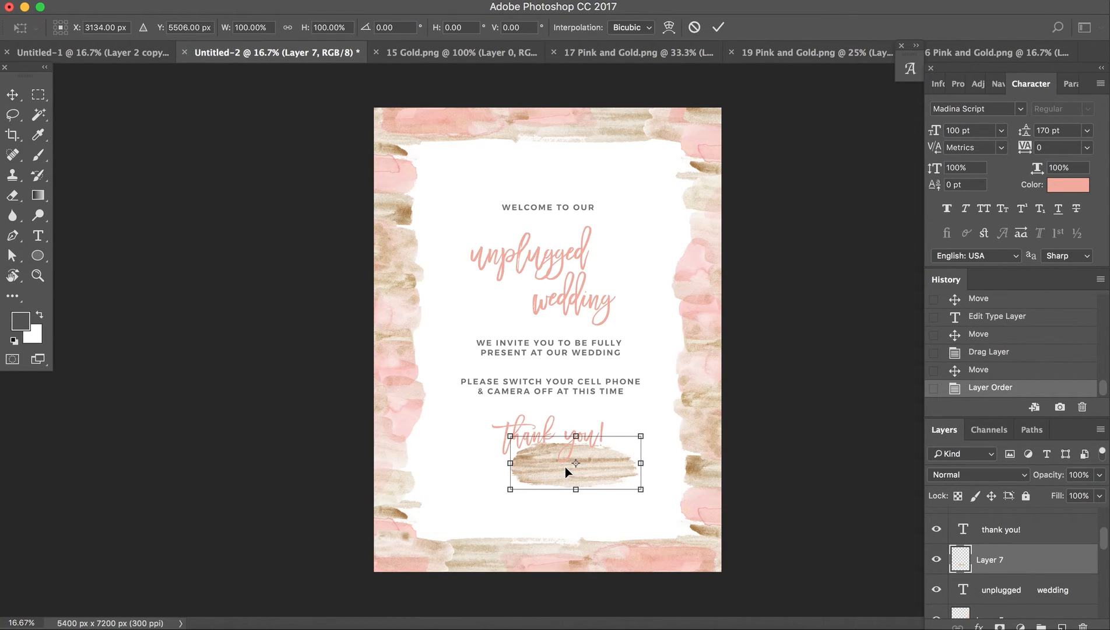
left_click_drag(639, 492, 607, 455)
key("Return")
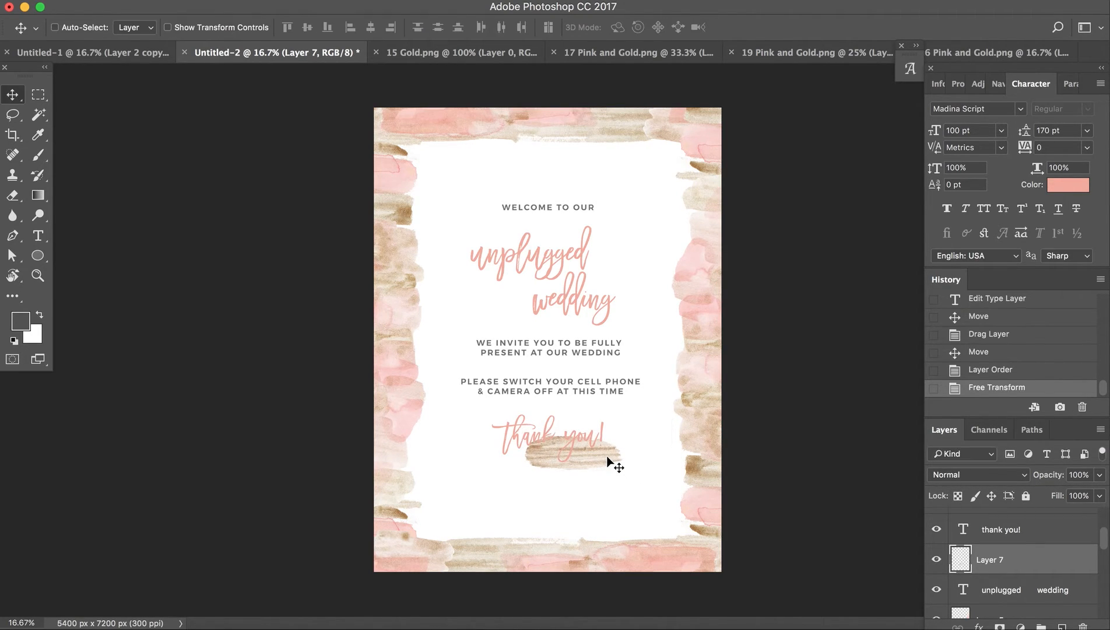
left_click(1079, 474)
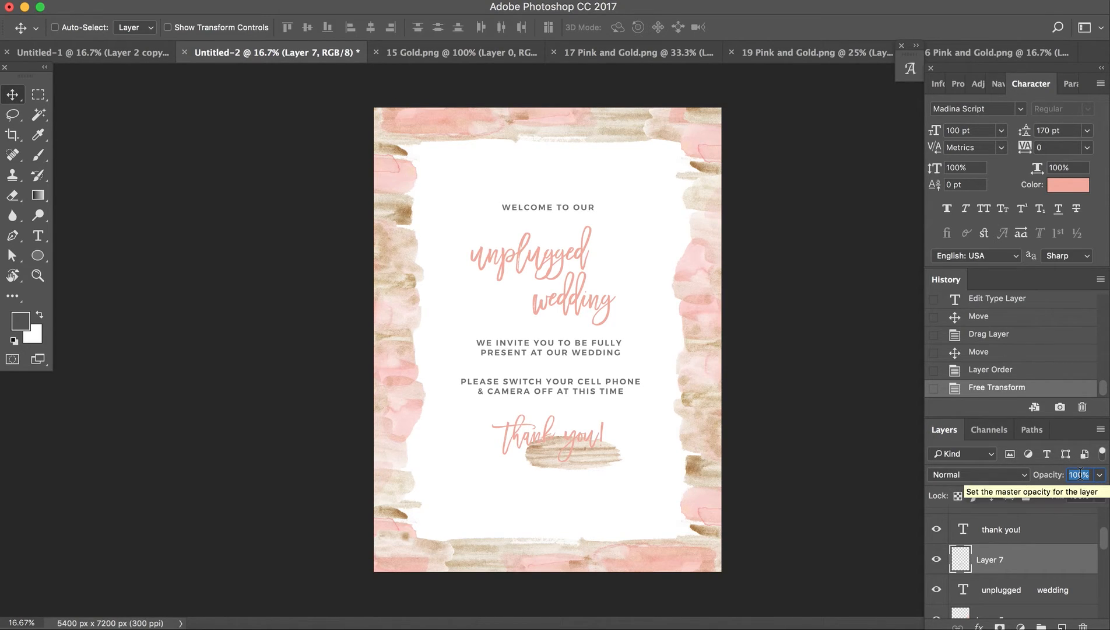
type("70")
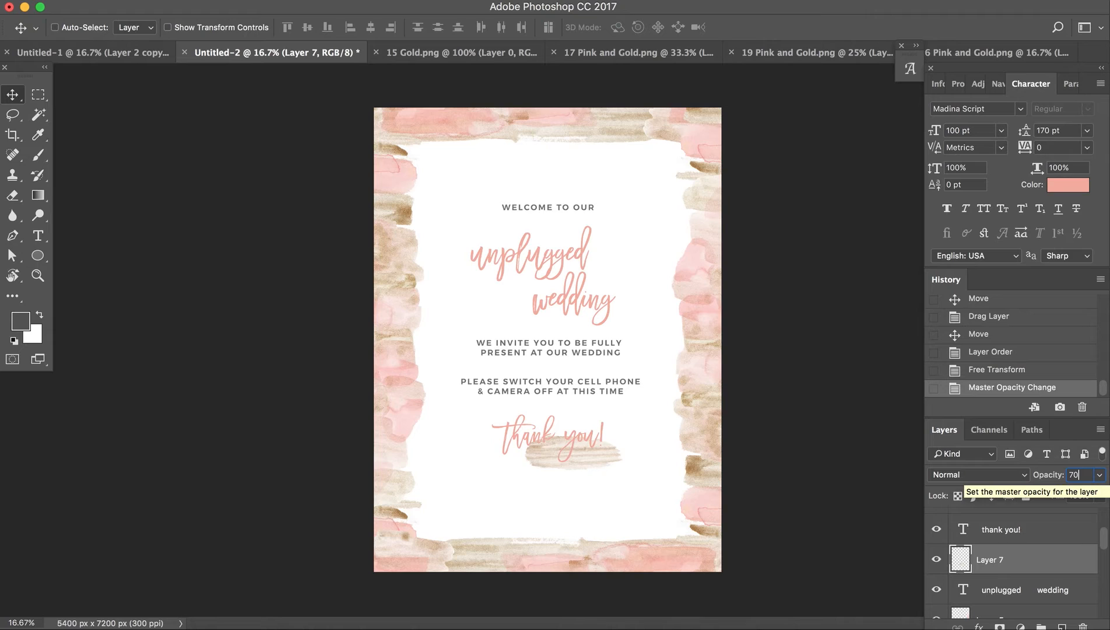
Step: Set the gold stroke layer's opacity to 50%
key("BackSpace")
key("BackSpace")
type("50")
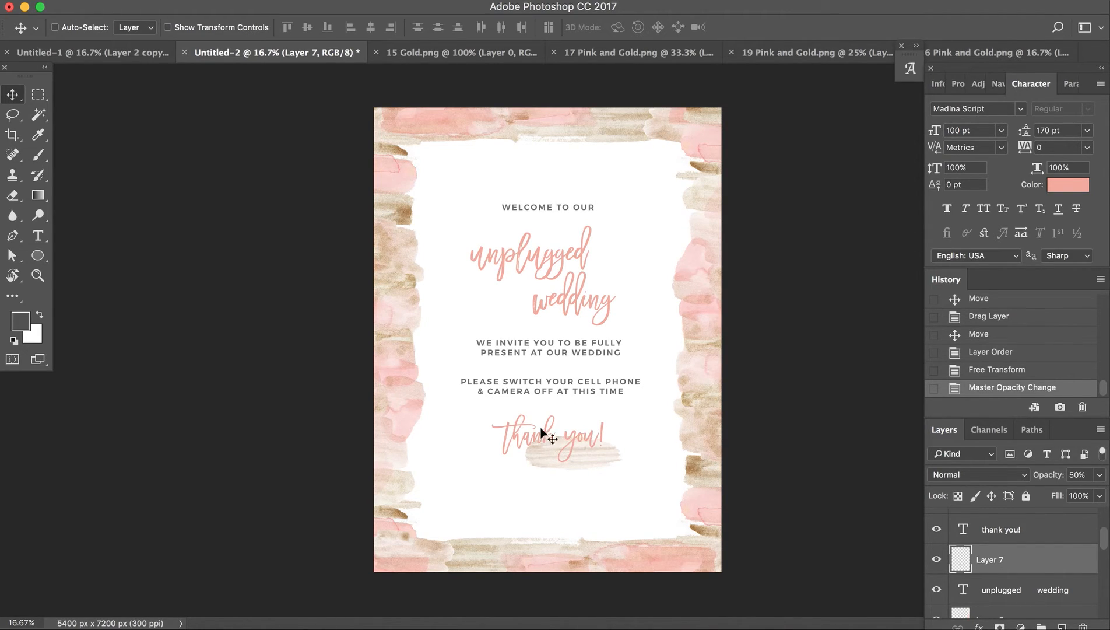
Step: Try recolouring the "unplugged wedding" text with a pink sampled from the border and deepened to f7b3a3
key("super")
left_click(561, 254, "super")
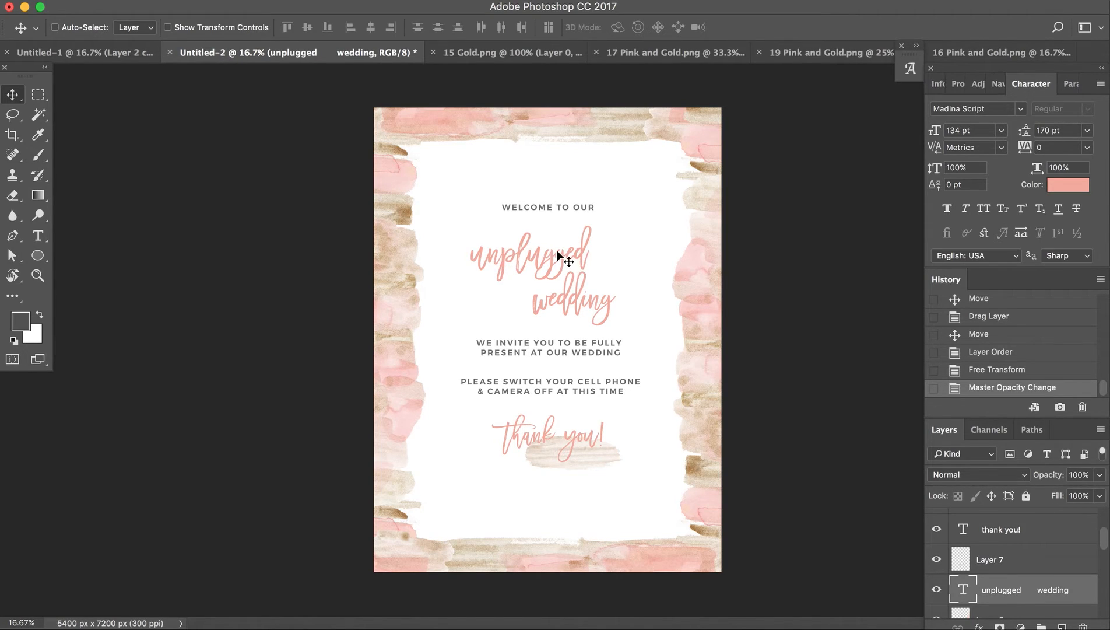
double_click(544, 265)
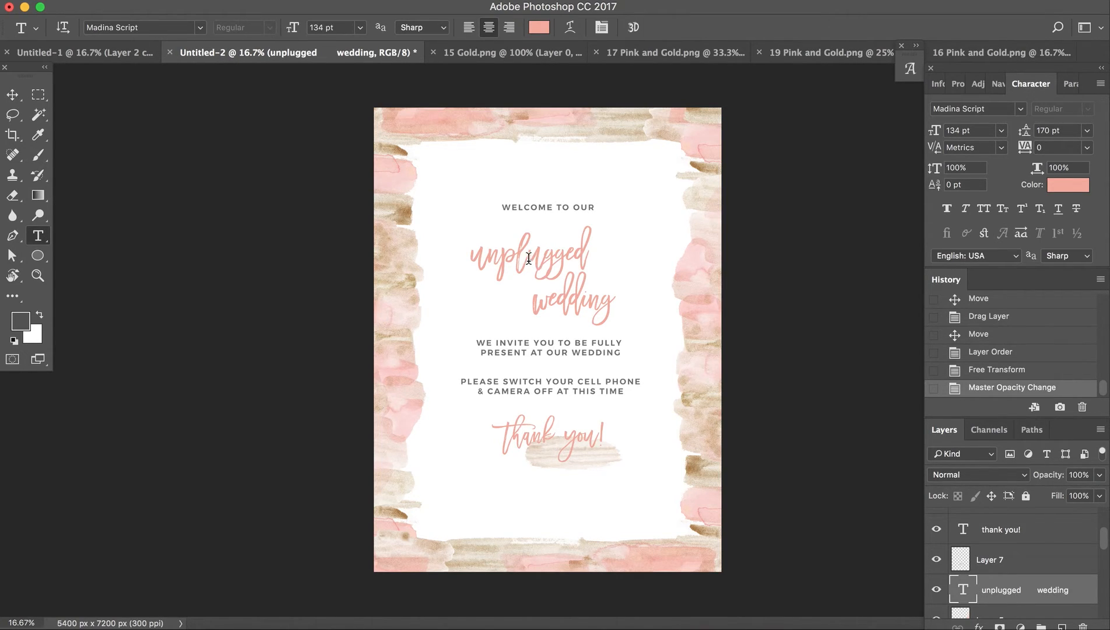
key("super+a")
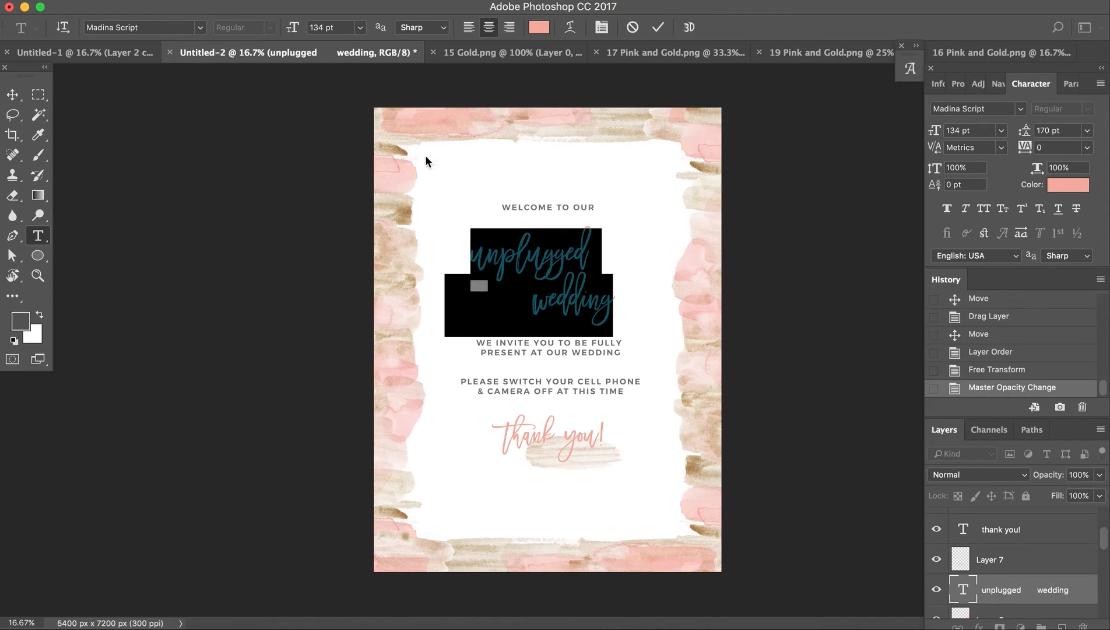
left_click(619, 267)
left_click(552, 265)
key("super+a")
left_click(553, 266)
left_click(1070, 185)
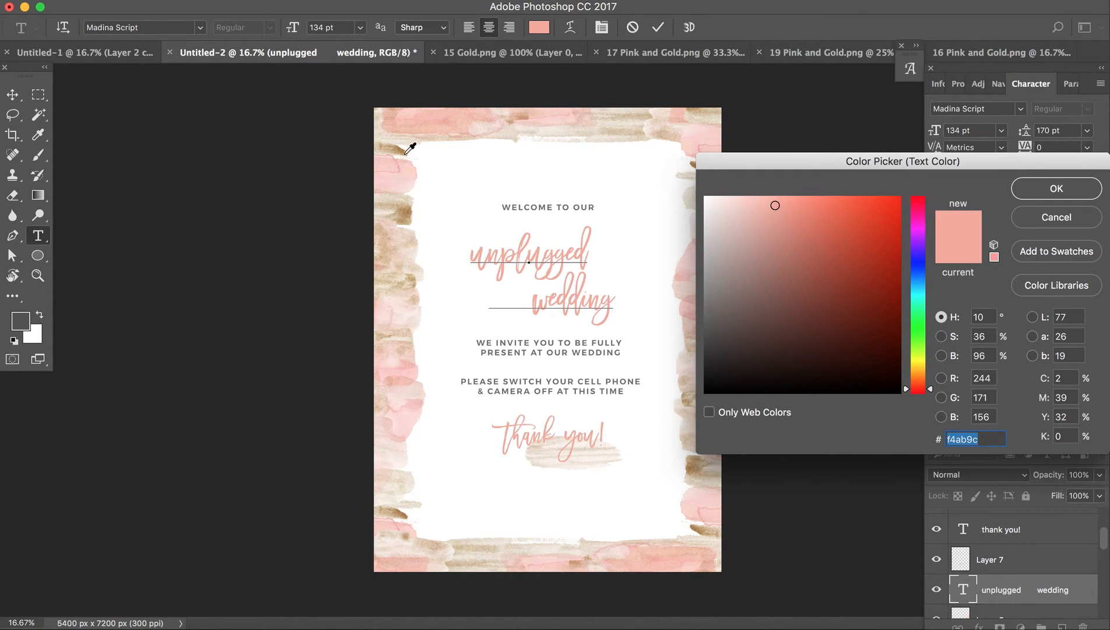
left_click(394, 312)
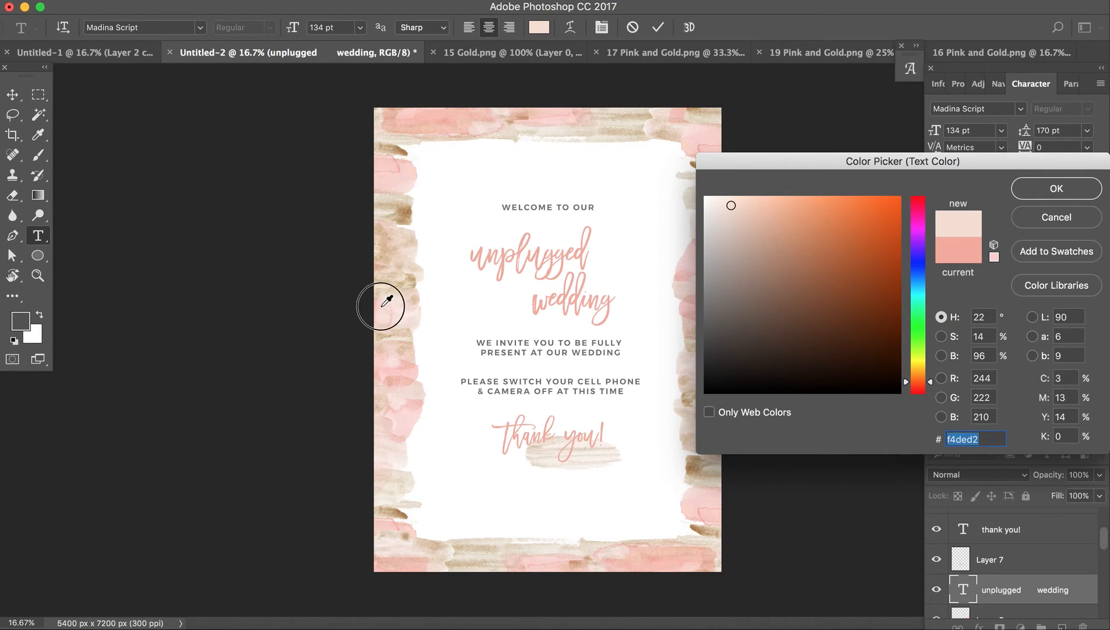
left_click(381, 310)
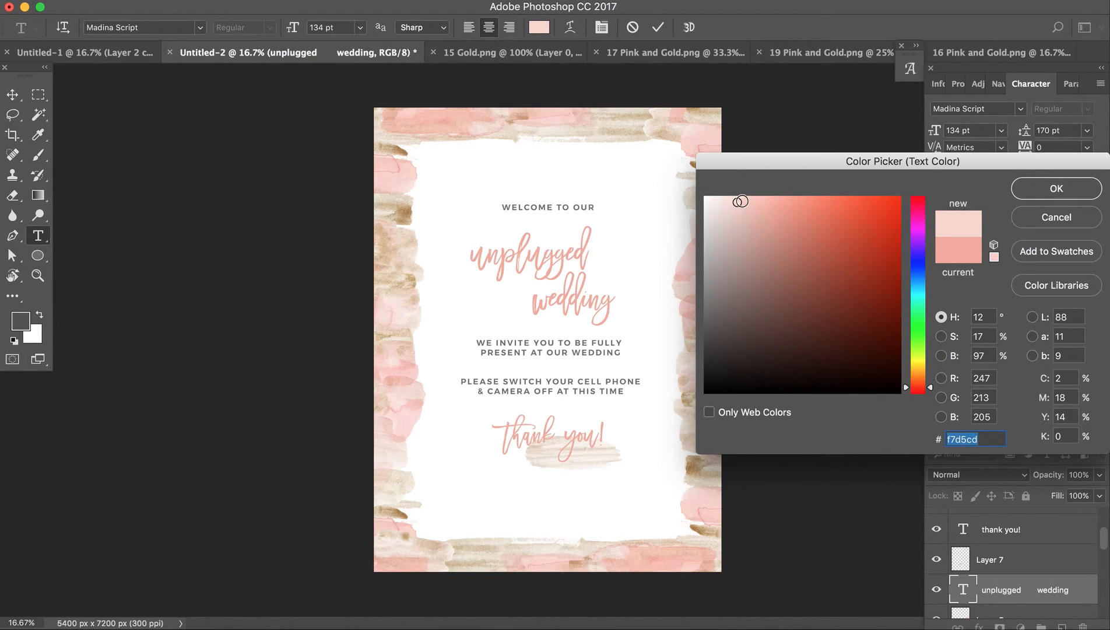
left_click_drag(737, 202, 771, 202)
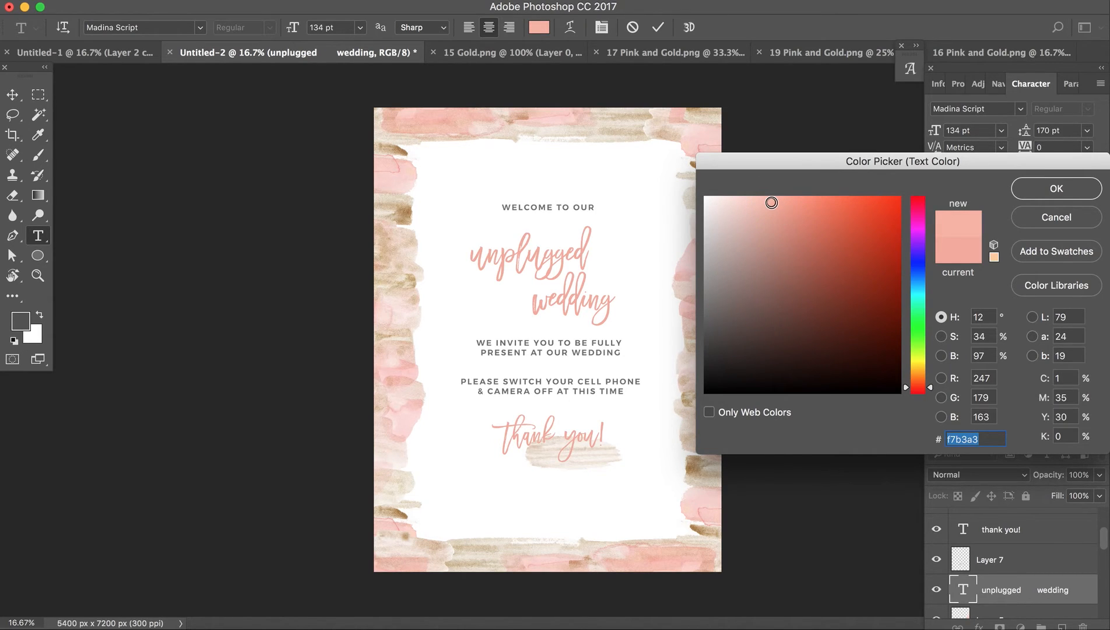
left_click(1043, 186)
Step: Recolour the "unplugged wedding" text to the light pink f7bfaf, starting from a border sample, and copy its hex code
key("ctrl+a")
left_click(1078, 184)
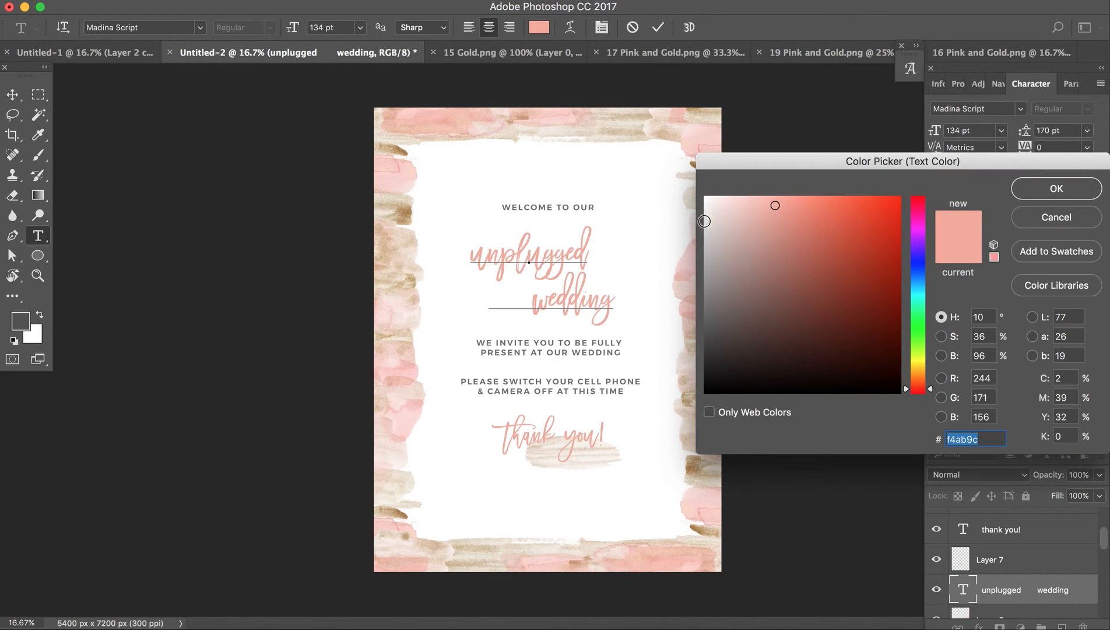
left_click(384, 307)
left_click_drag(733, 203, 774, 201)
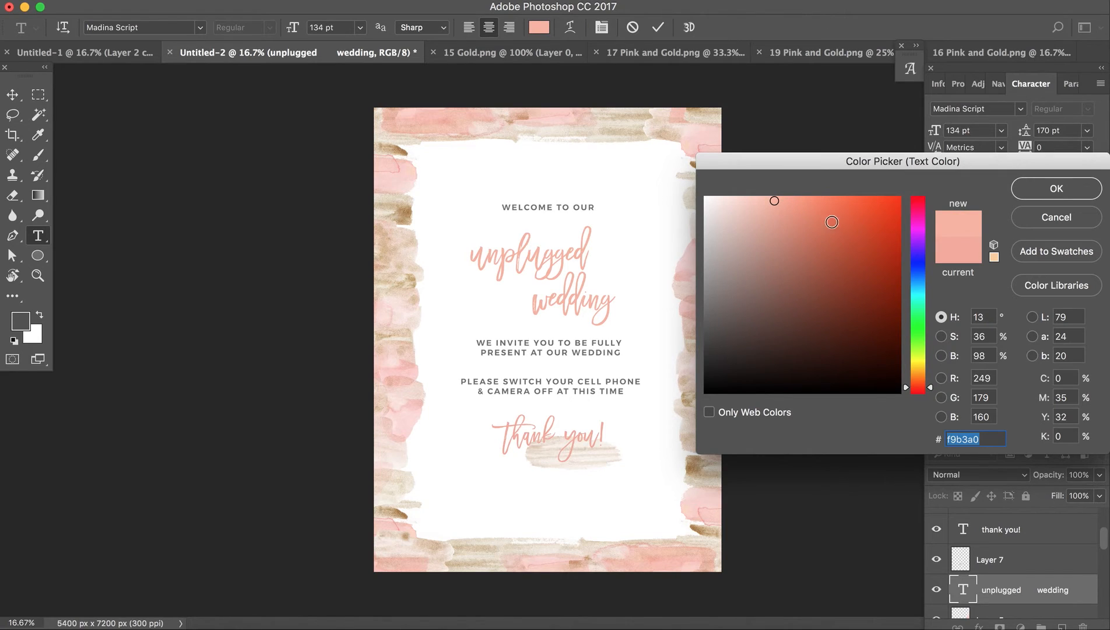
left_click(776, 209)
mouse_move(776, 209)
left_mouse_down()
mouse_move(751, 218)
mouse_move(762, 201)
left_mouse_up()
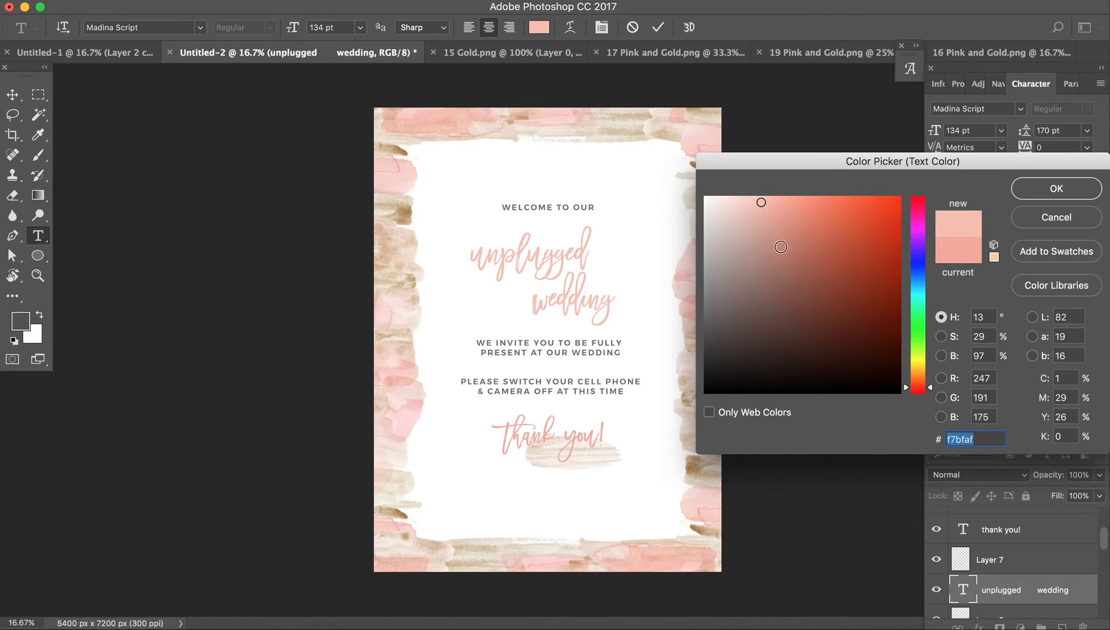
left_click(991, 442)
left_click_drag(992, 441, 885, 438)
left_click(1056, 188)
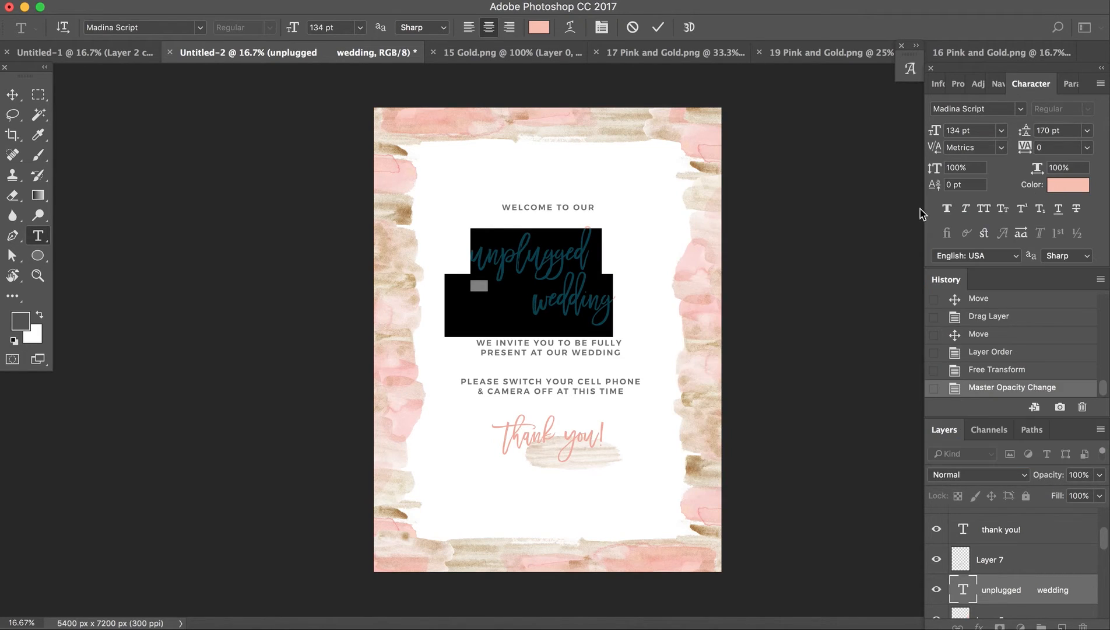
Step: Set the "thank you!" text colour to f7bfaf
left_click(531, 421)
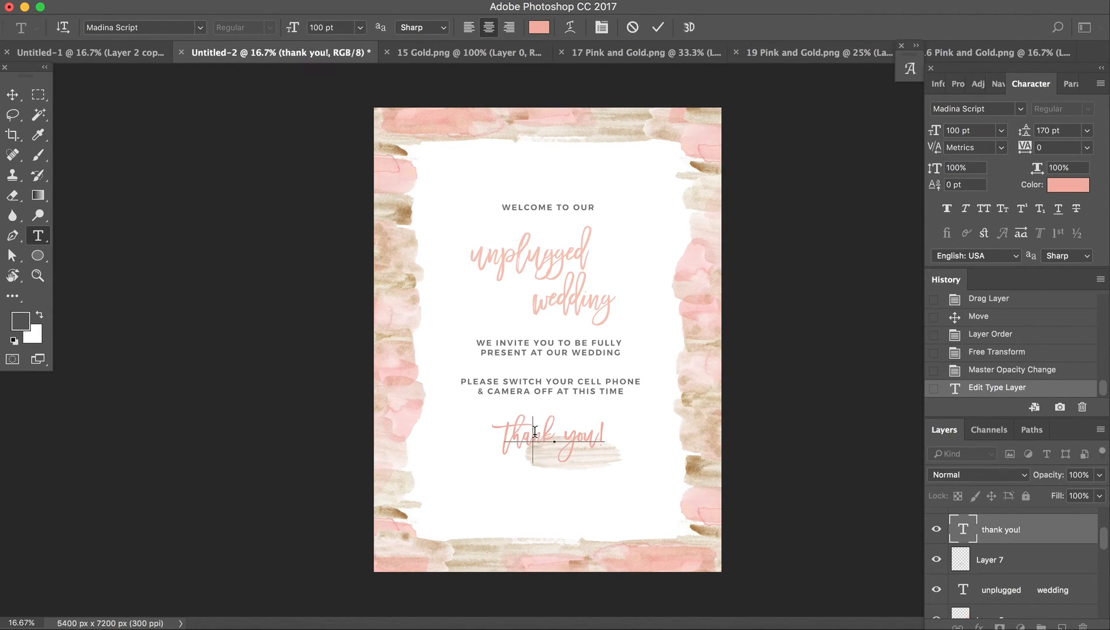
key("super+a")
left_click(1064, 185)
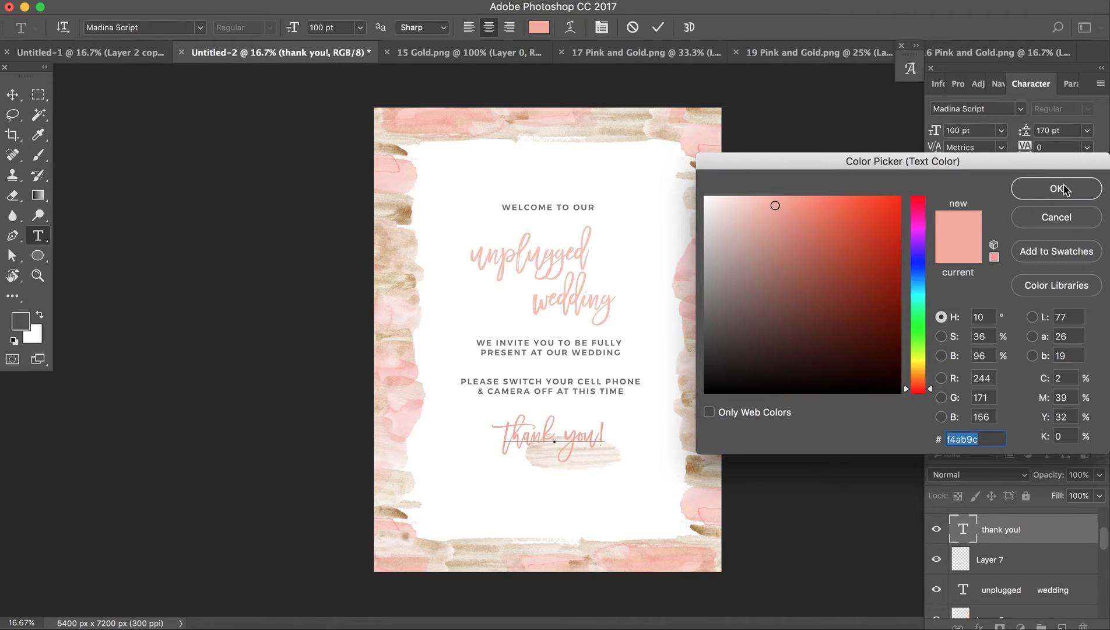
type("f7bfaf")
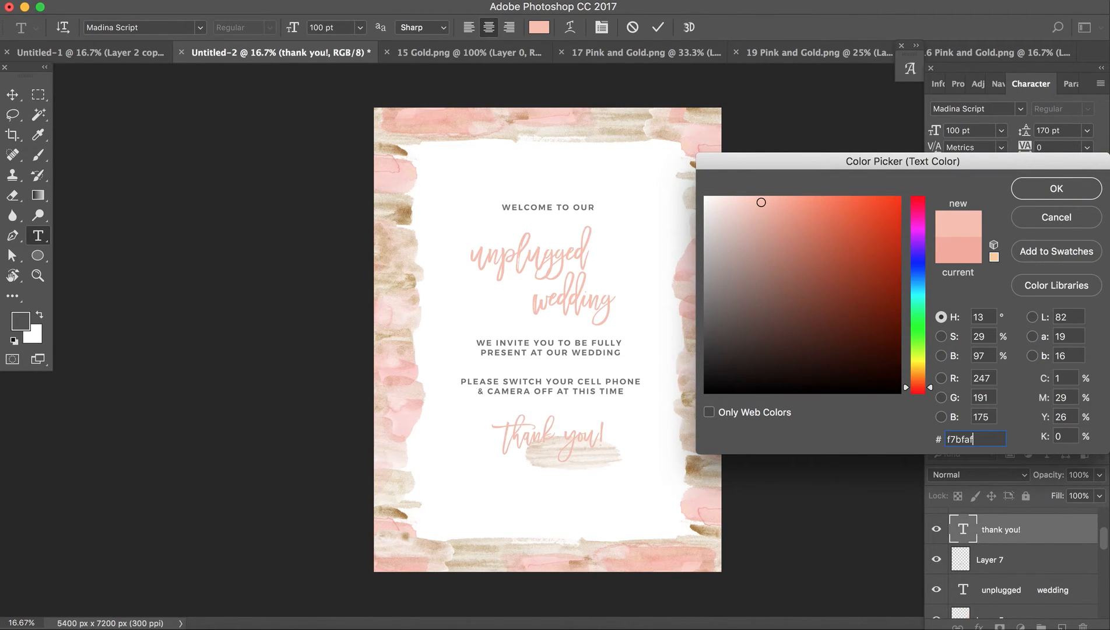
left_click(1047, 188)
key("super+Return")
key("v")
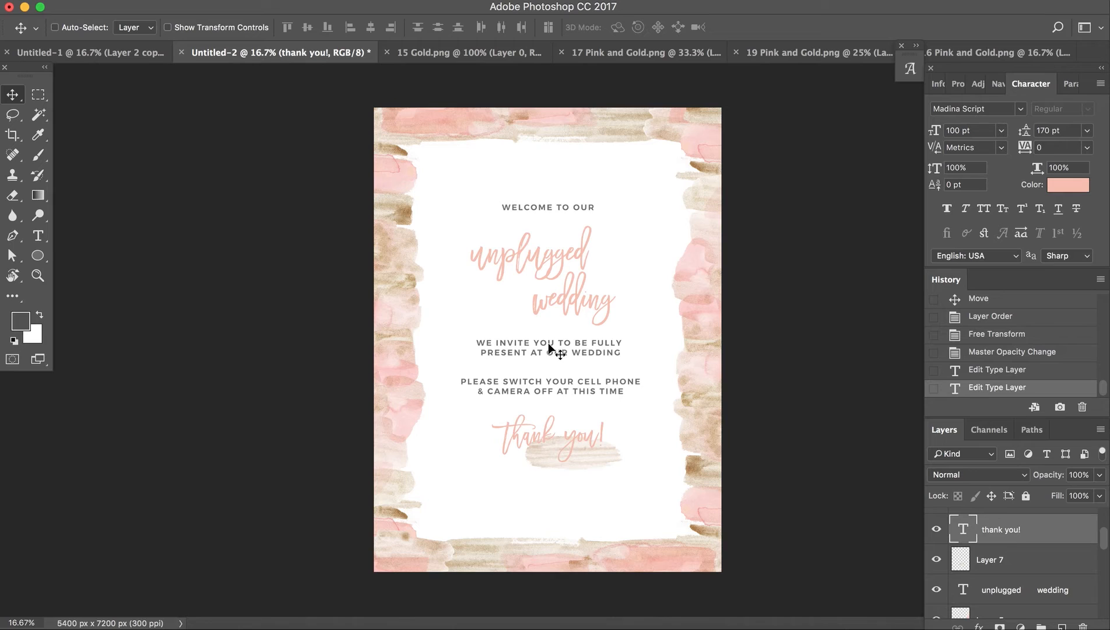
left_click(551, 349)
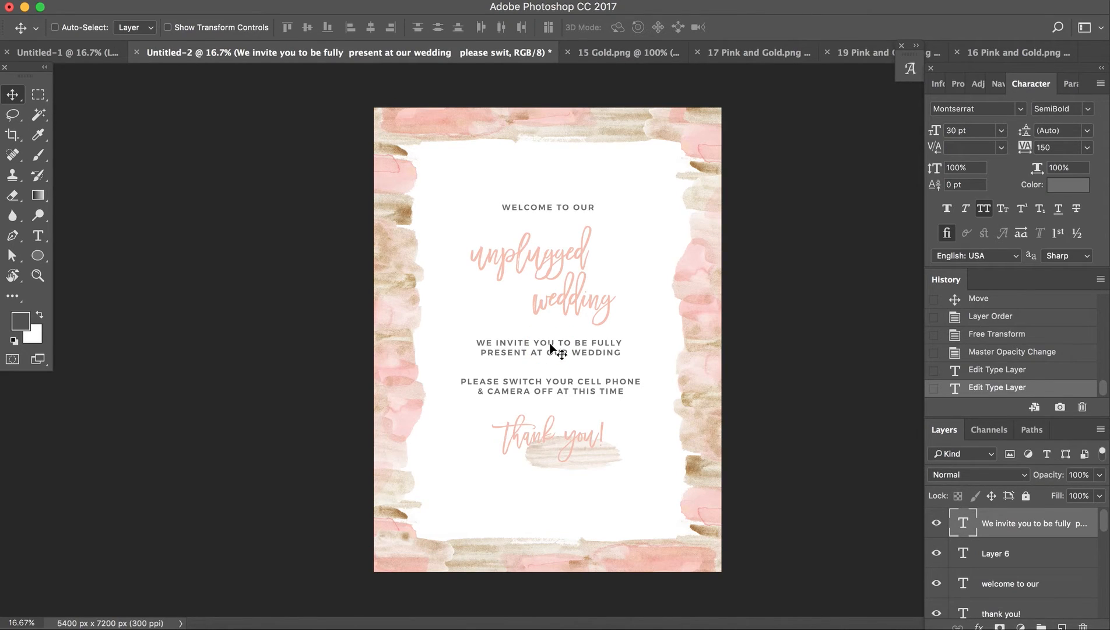
left_click(1071, 184)
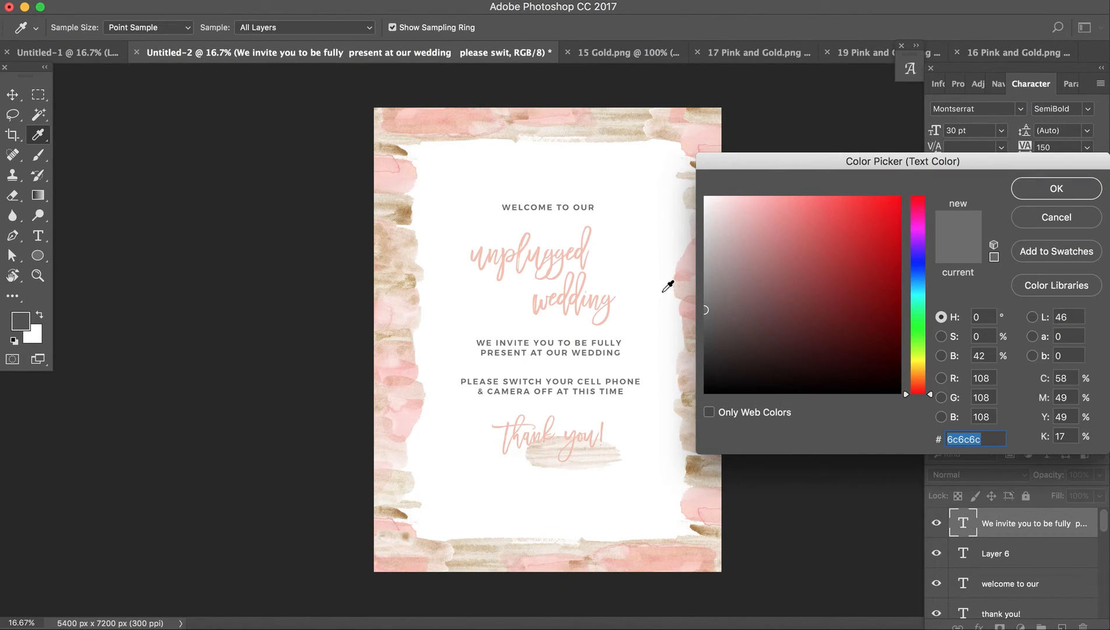
left_click(708, 312)
left_click(1077, 229)
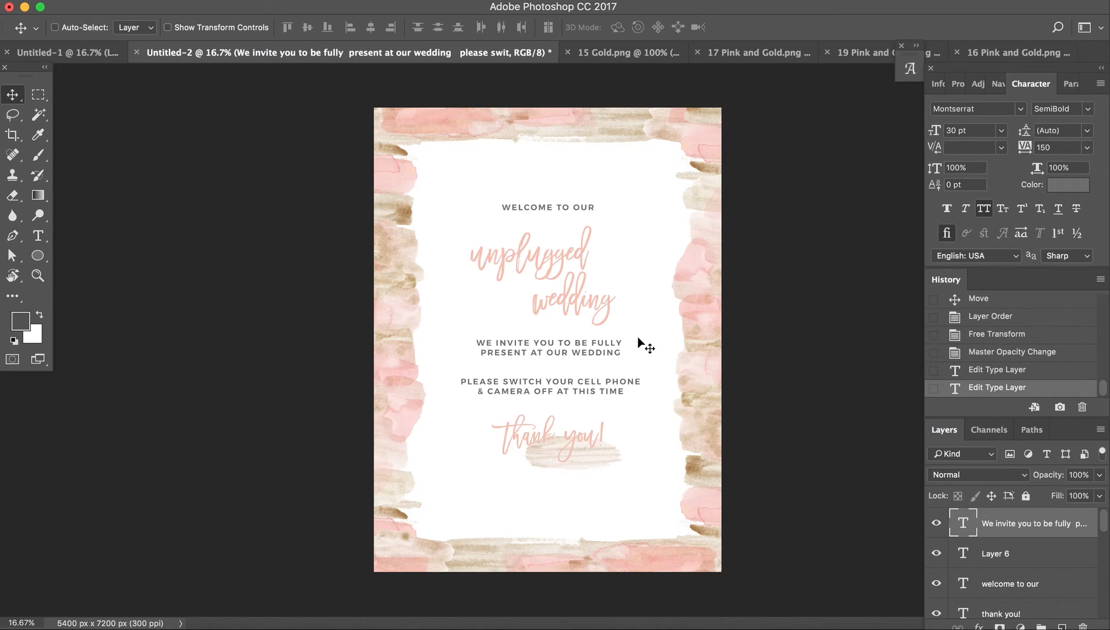
Step: Select the "welcome to our", "unplugged wedding", "thank you!" and grey paragraph text layers together
left_click(565, 209)
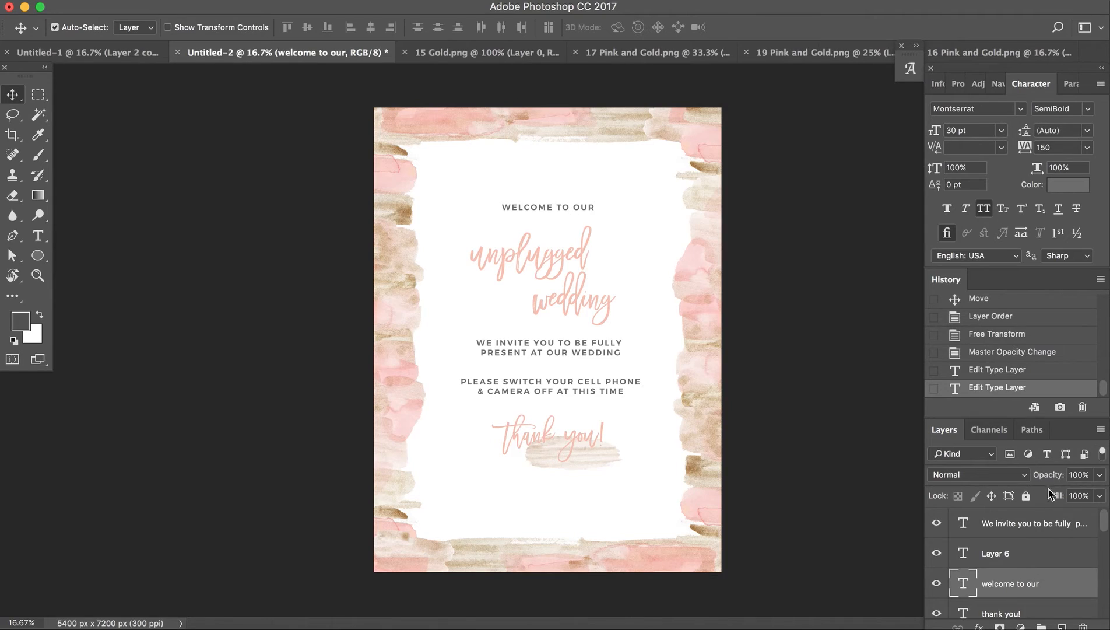
left_click(568, 249, "shift")
scroll(985, 558, "down", 2)
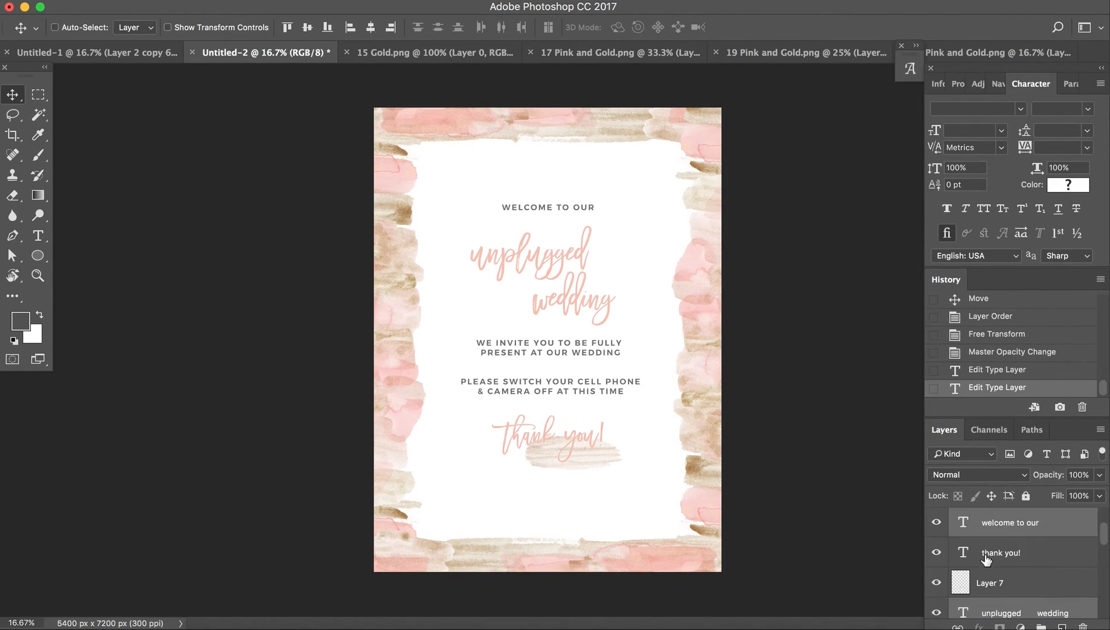
left_click(989, 559, "super")
scroll(997, 557, "up", 2)
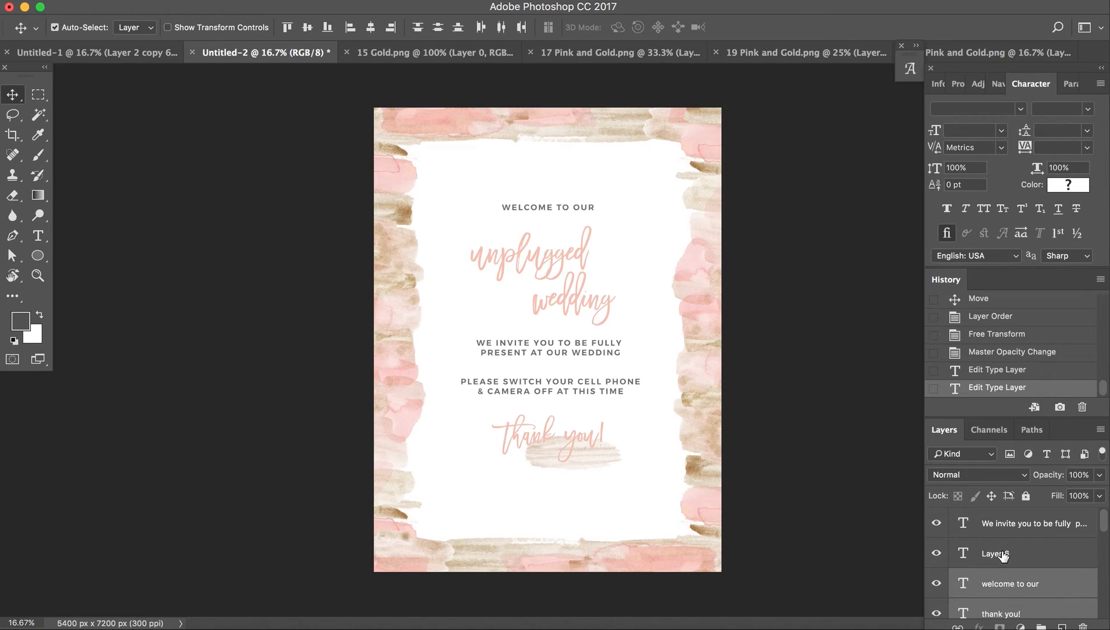
left_click(997, 528, "super")
Step: Try shifting the selected text layers slightly towards the left border, and undo the move
left_click_drag(648, 316, 630, 318)
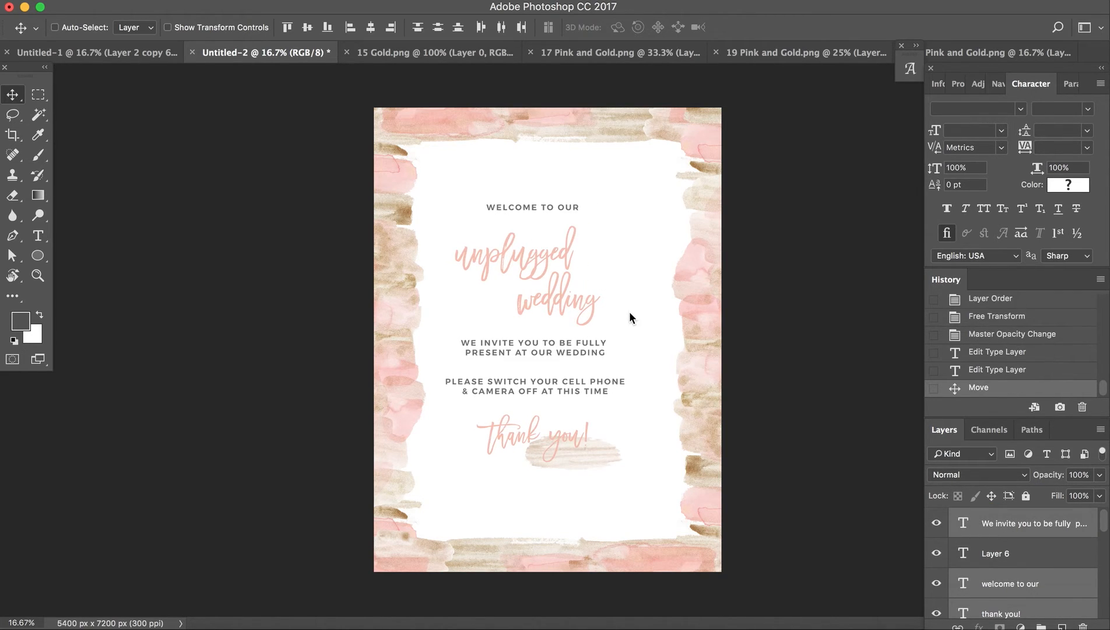
key("super+z")
scroll(998, 580, "down", 3)
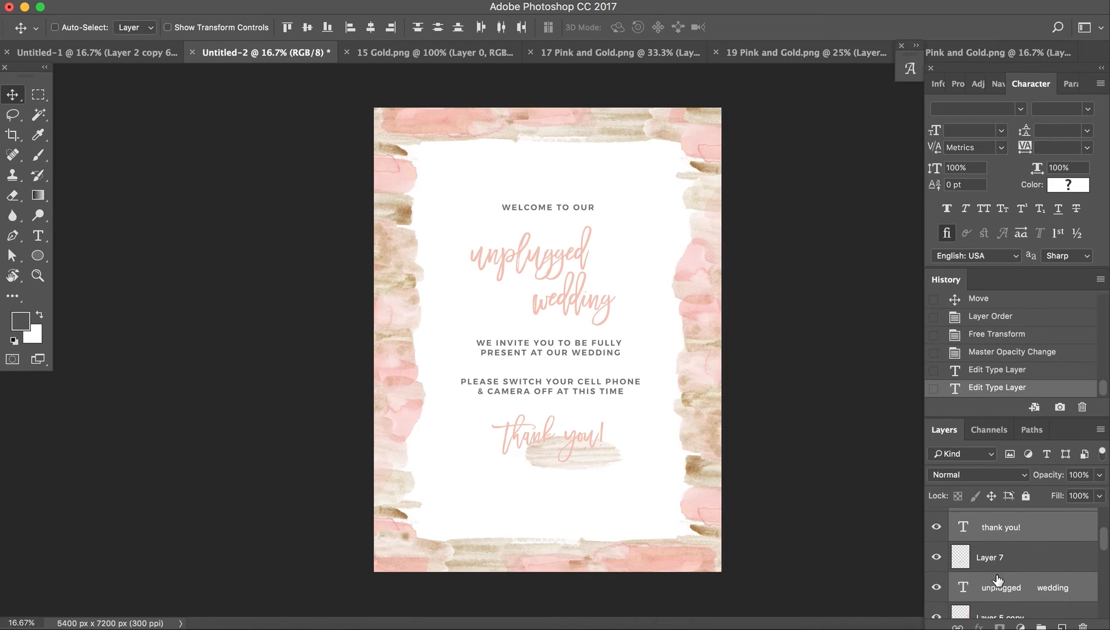
scroll(998, 579, "down", 5)
scroll(998, 579, "up", 8)
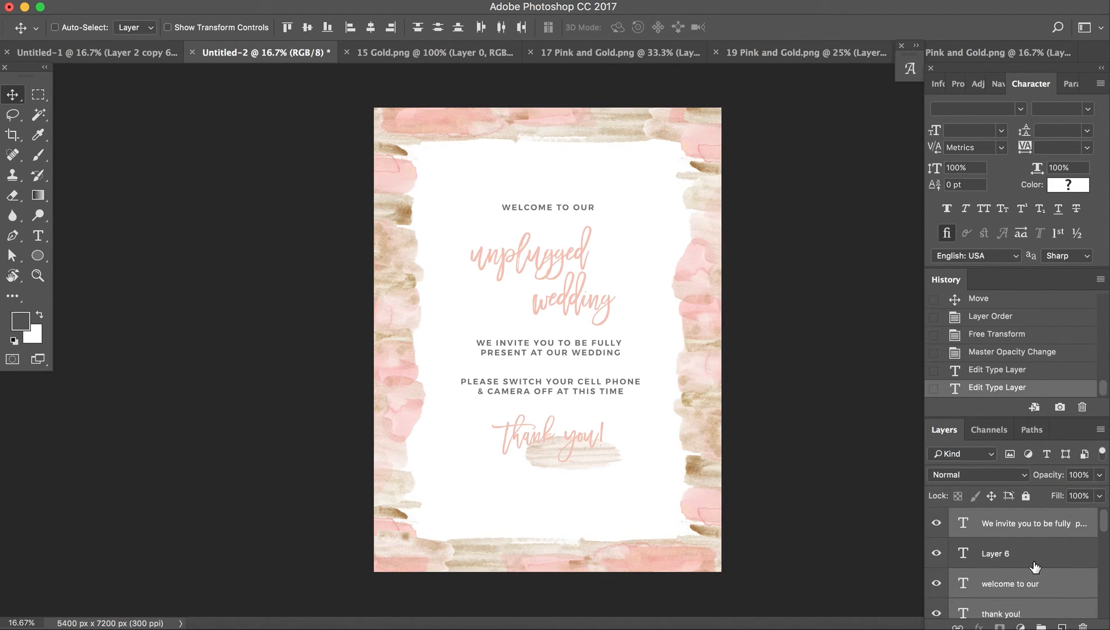
Step: Add the gold stroke layer to the text selection and distribute the selected layers by their horizontal centres
scroll(1035, 565, "down", 4)
left_click(935, 536)
left_click(935, 535)
left_click(1017, 544, "shift")
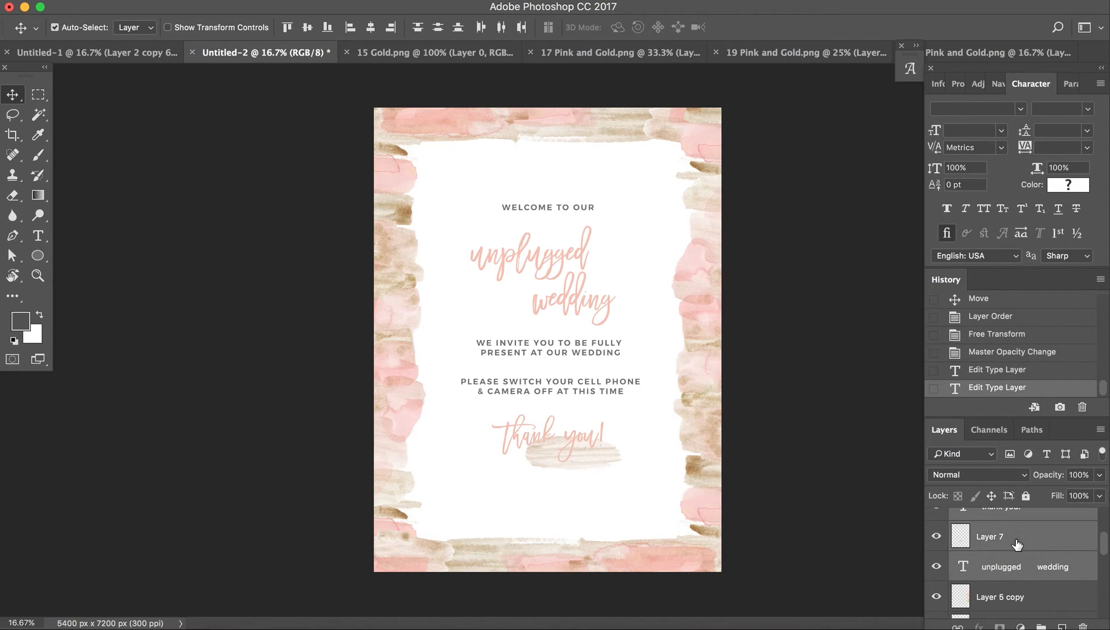
left_click(501, 28)
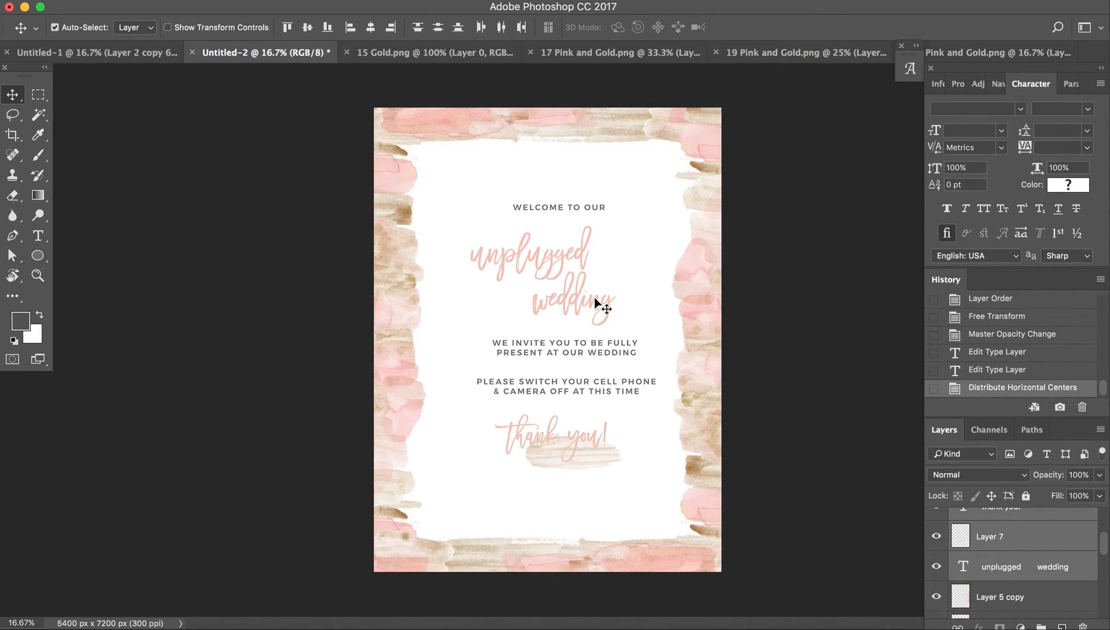
Step: Move the selected text and gold stroke near the canvas centre, to about X 2752.5 px, Y 3606 px, using a temporary grid as reference
key("super+t")
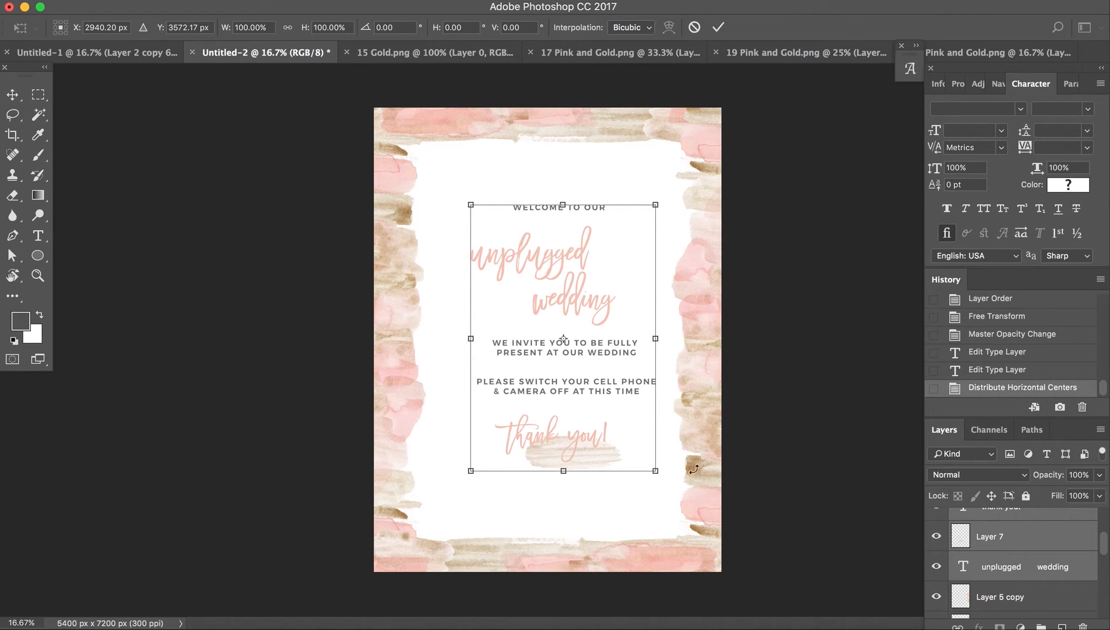
mouse_move(603, 327)
left_mouse_down()
mouse_move(583, 325)
mouse_move(587, 310)
mouse_move(596, 308)
mouse_move(583, 315)
mouse_move(590, 331)
left_mouse_up()
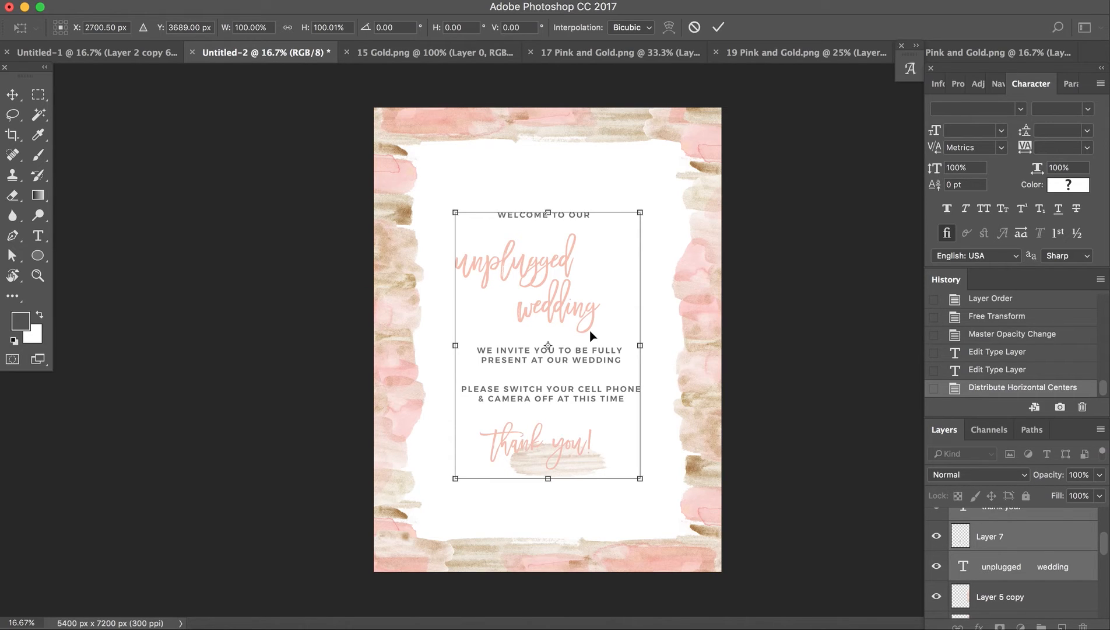
key("super+apostrophe")
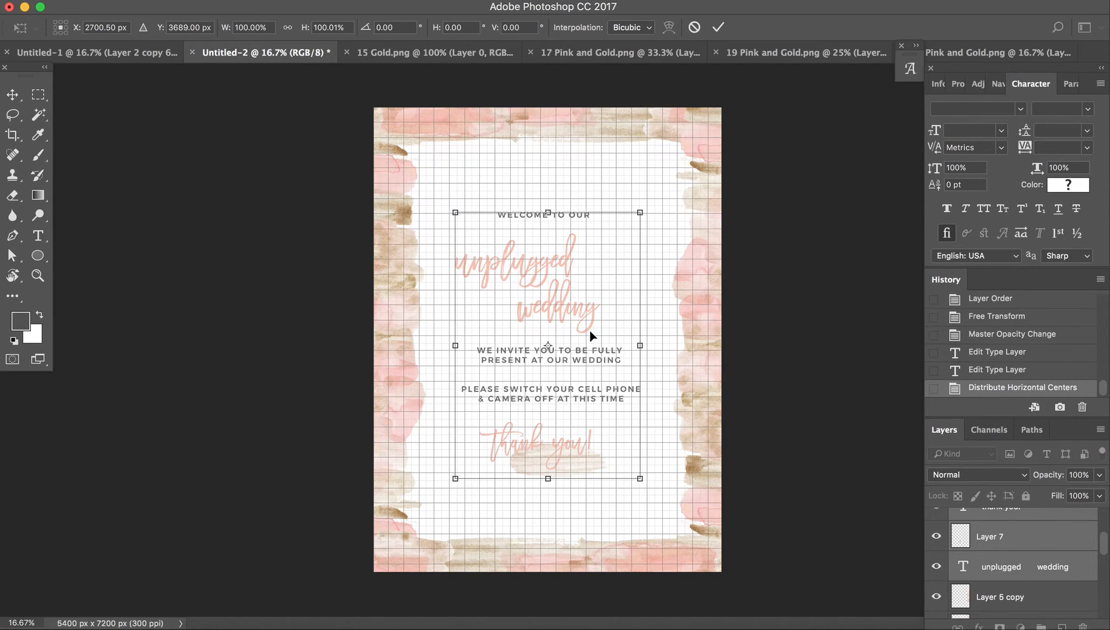
mouse_move(578, 308)
left_mouse_down()
mouse_move(564, 299)
mouse_move(608, 300)
mouse_move(573, 297)
mouse_move(582, 309)
left_mouse_up()
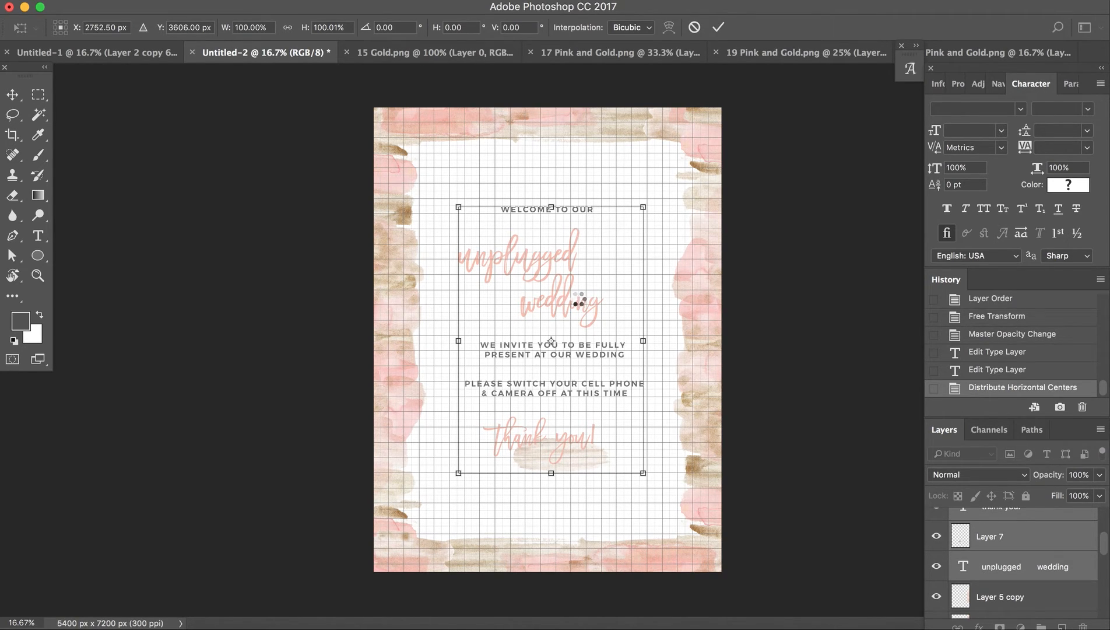
key("super+apostrophe")
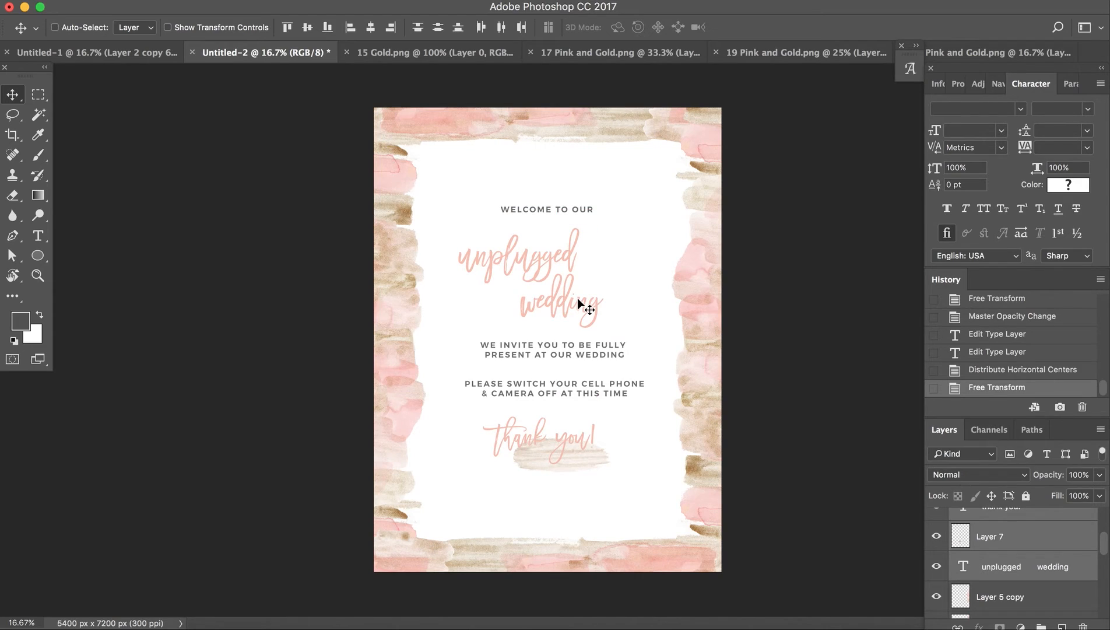
Step: Shift the "unplugged wedding" text to the right beneath "welcome to our", and compare the sign with the Untitled-1 design
left_click(1032, 535)
left_click_drag(566, 251, 593, 250)
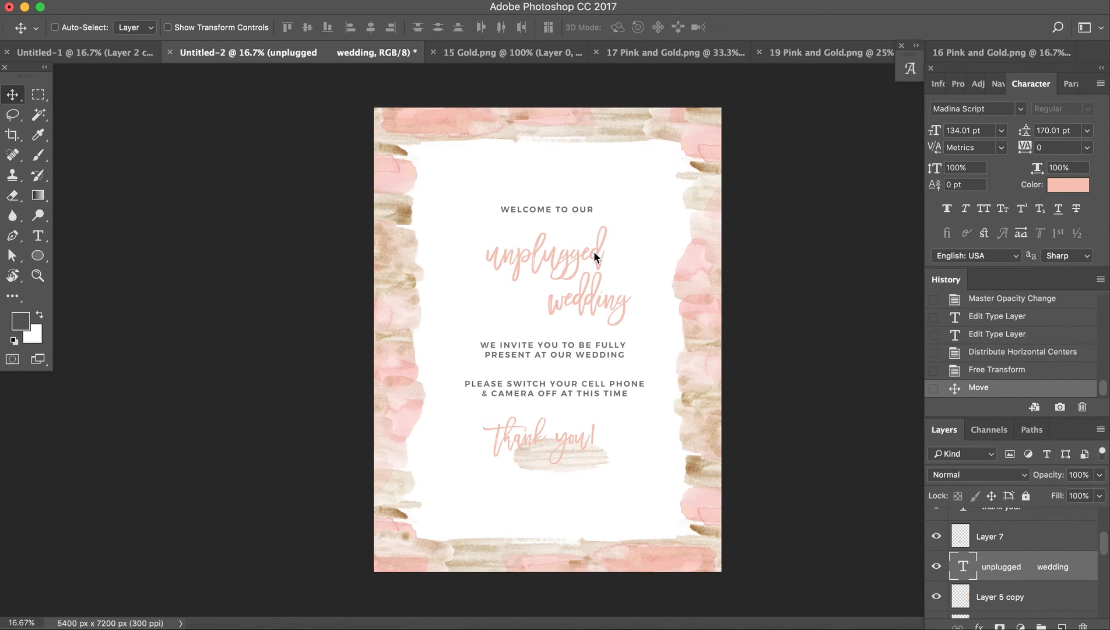
left_click(85, 52)
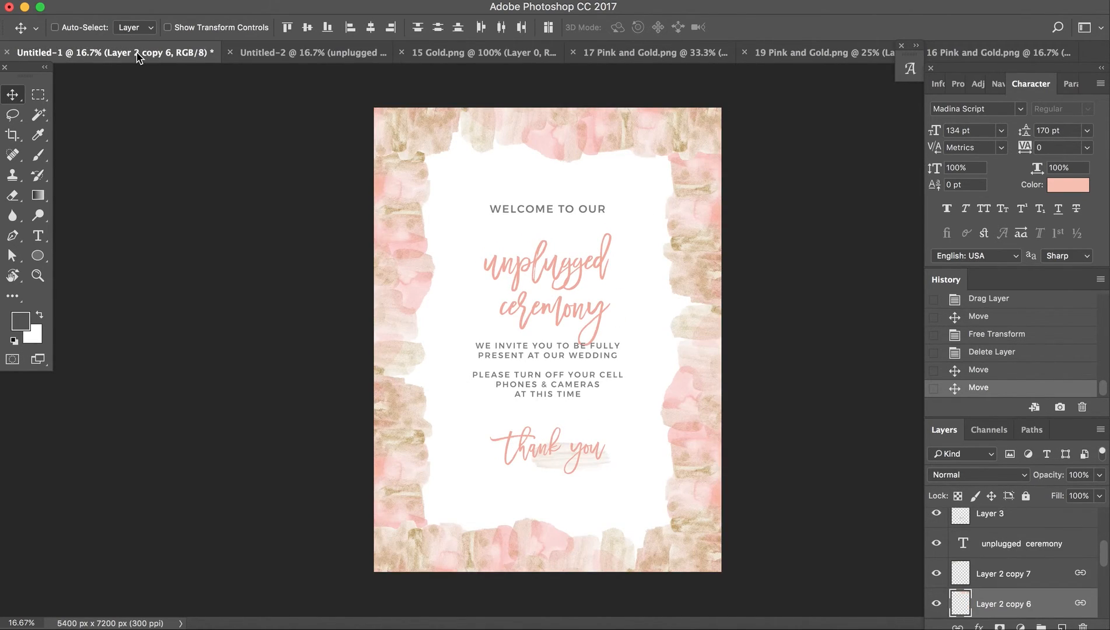
left_click(257, 56)
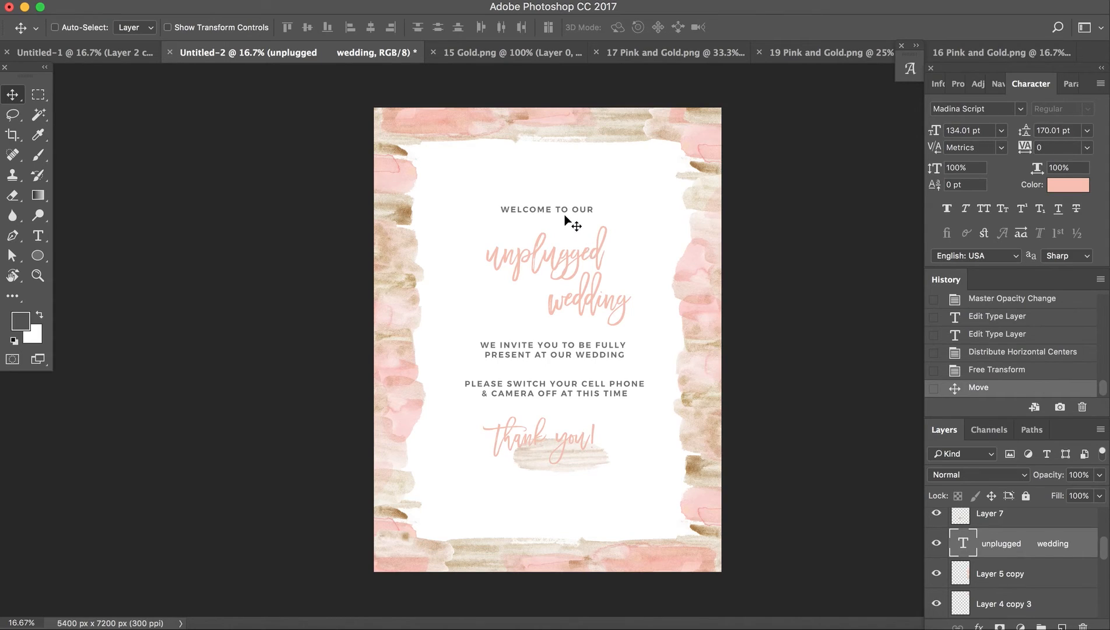
Step: Nudge the "welcome to our" line slightly above the script text and select the invitation paragraph's text layer
left_click_drag(566, 216, 560, 211)
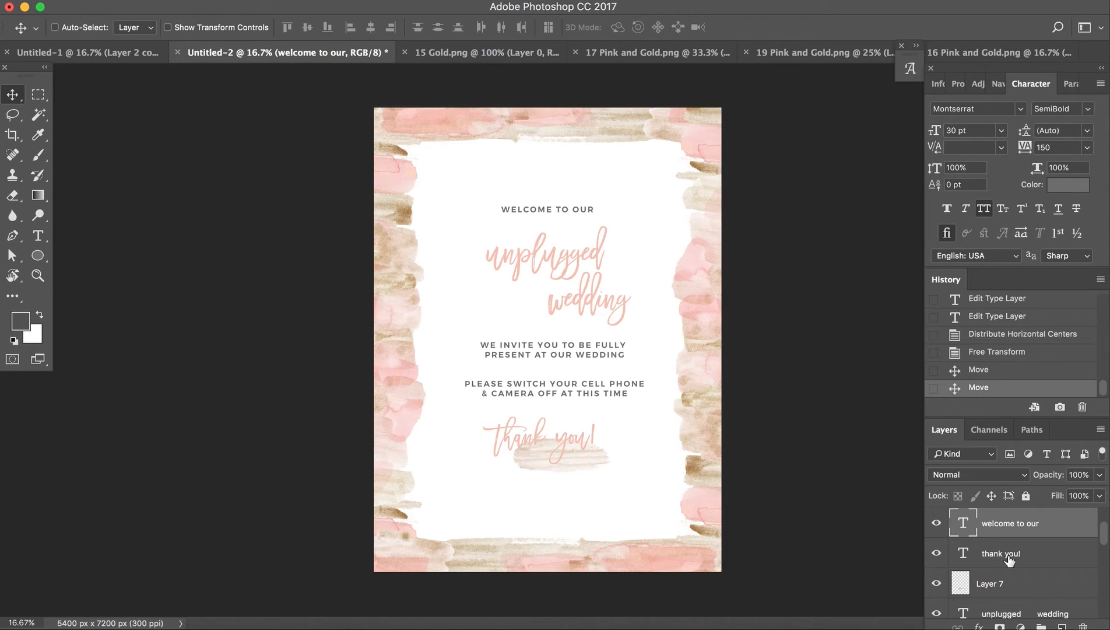
scroll(1027, 590, "up", 2)
left_click(1021, 538)
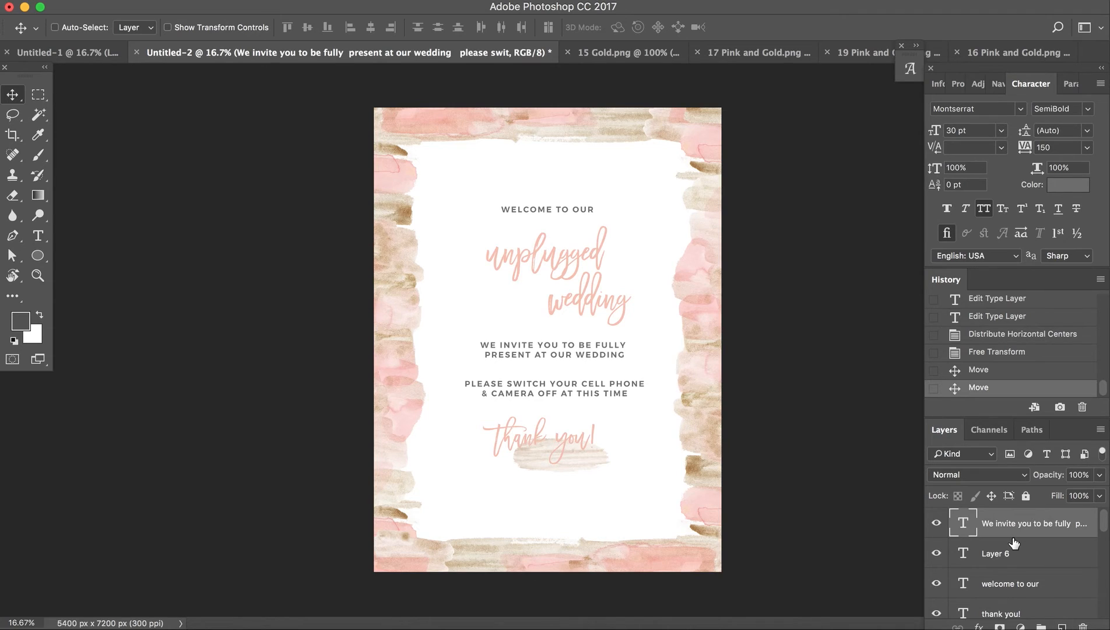
scroll(1015, 541, "down", 1)
scroll(1014, 542, "down", 4)
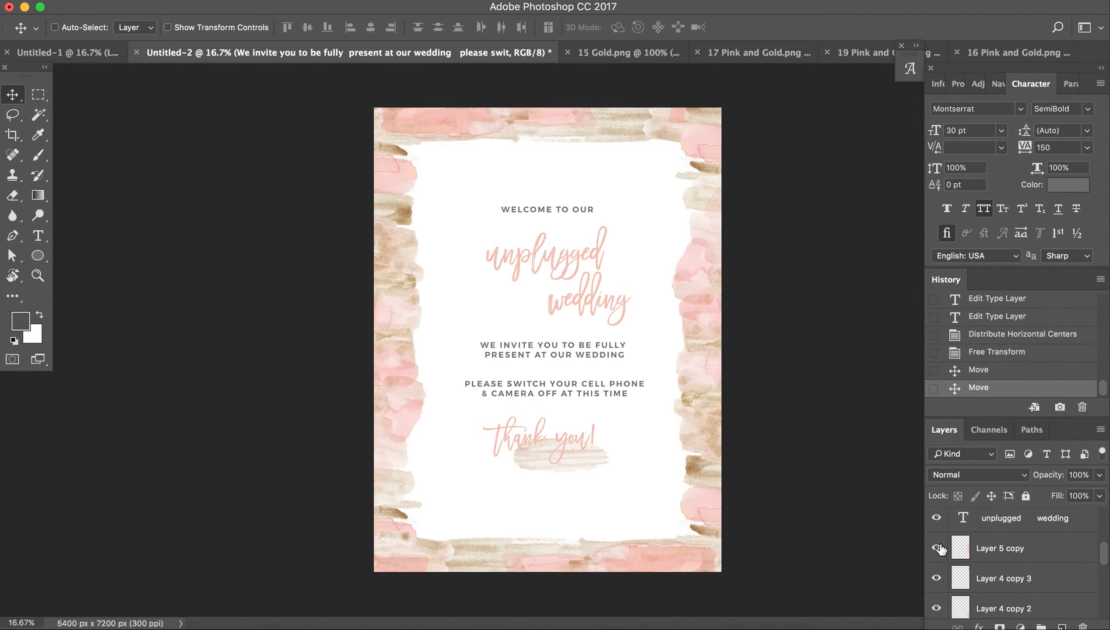
Step: Delete the pink and gold brush-stroke layers that form the border along all four edges of the sign
left_click(388, 198, "super")
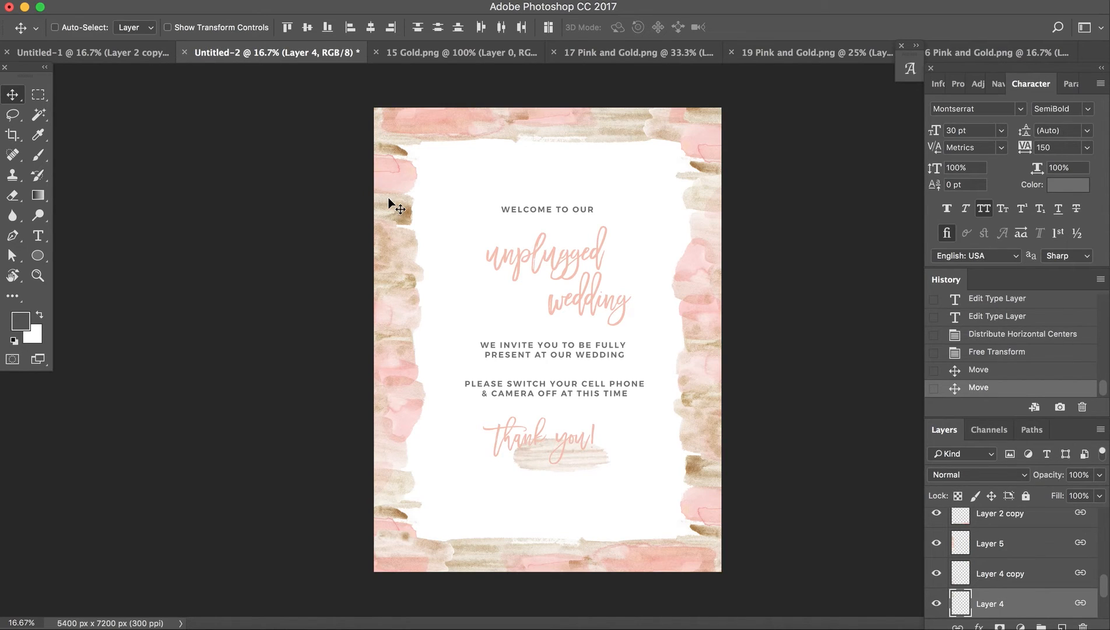
key("Delete")
left_click(405, 361, "super")
key("Delete")
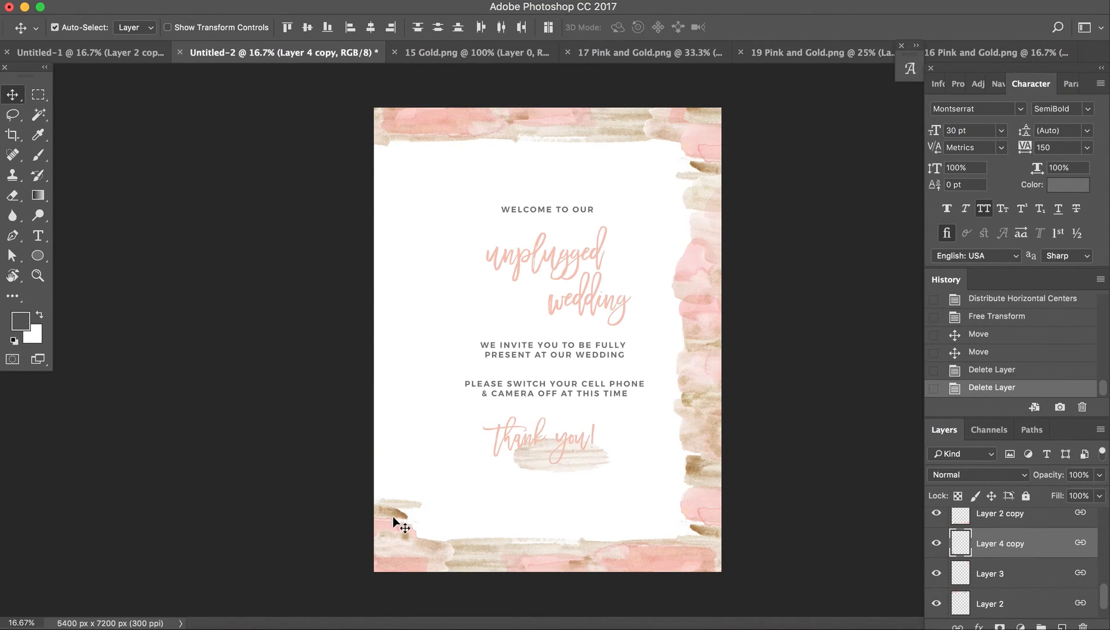
key("Delete")
left_click(411, 548, "super")
key("Delete")
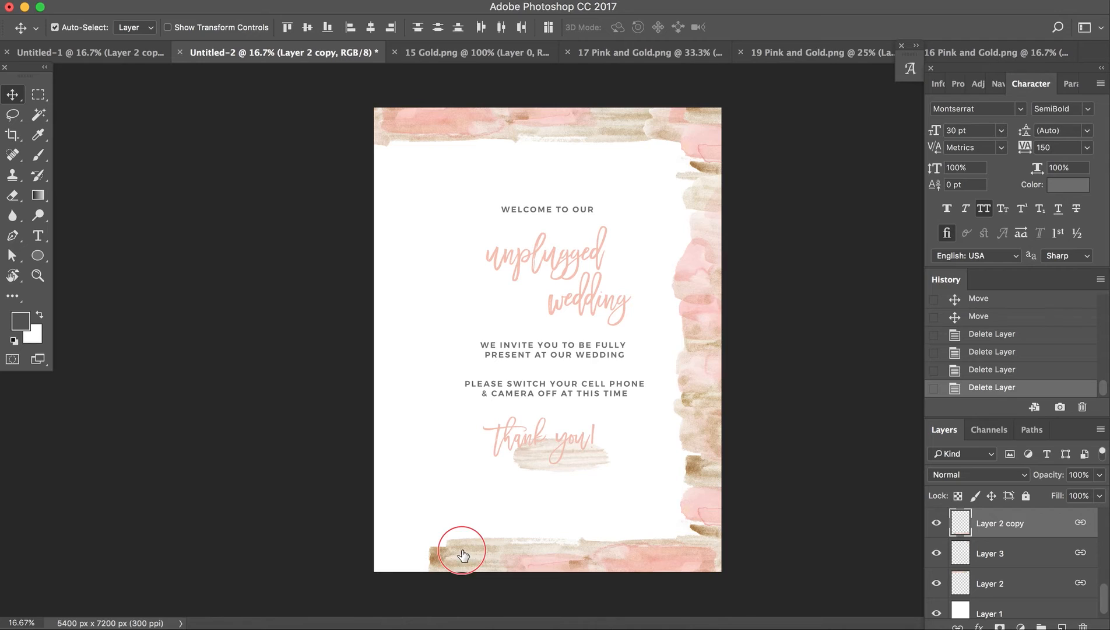
key("Delete")
left_click(696, 424, "super")
key("Delete")
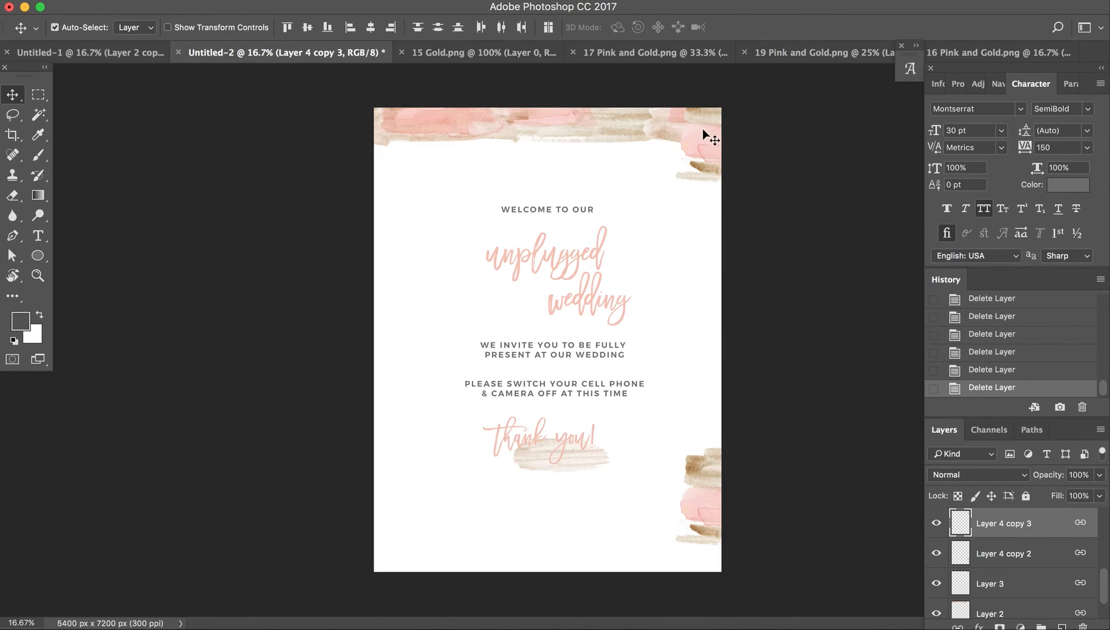
left_click(700, 119, "super")
key("Delete")
key("Delete")
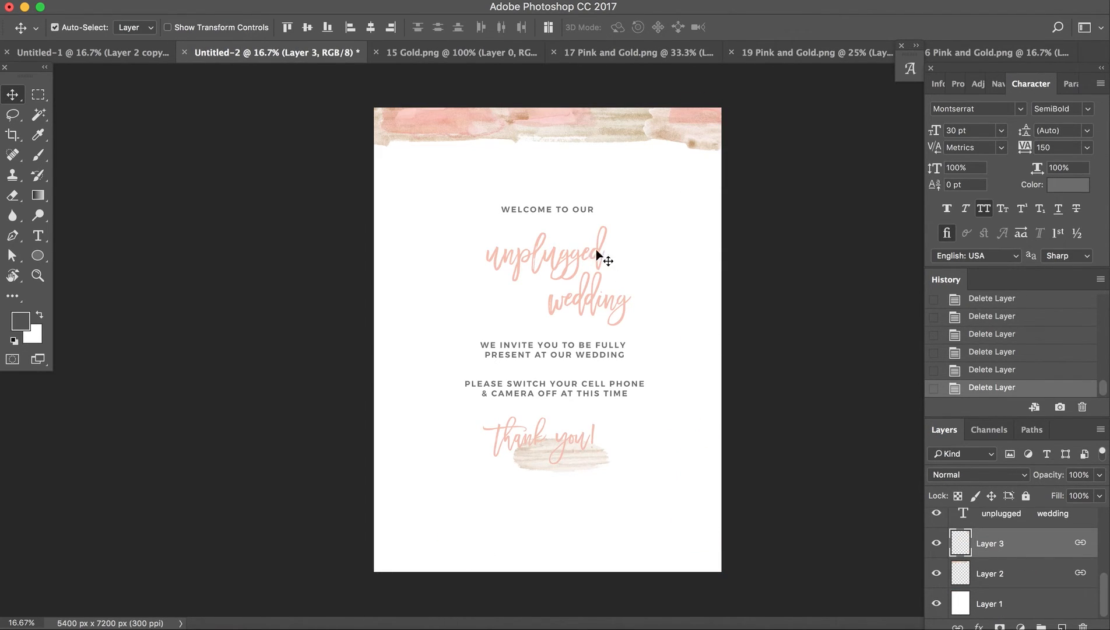
left_click(564, 140, "super")
key("Delete")
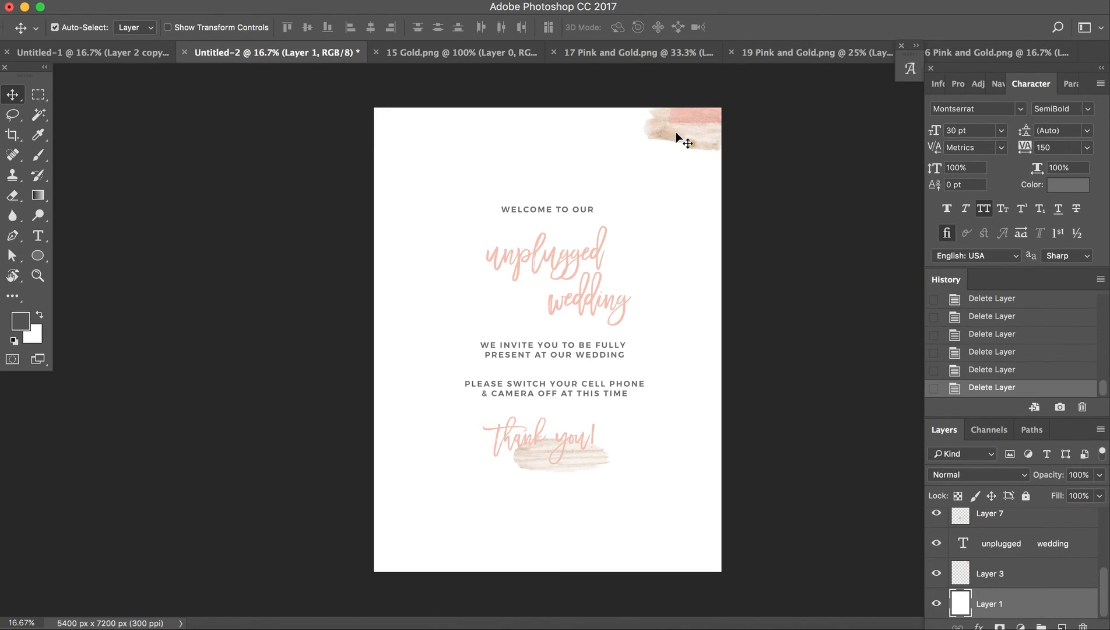
left_click(676, 133, "super")
key("Delete")
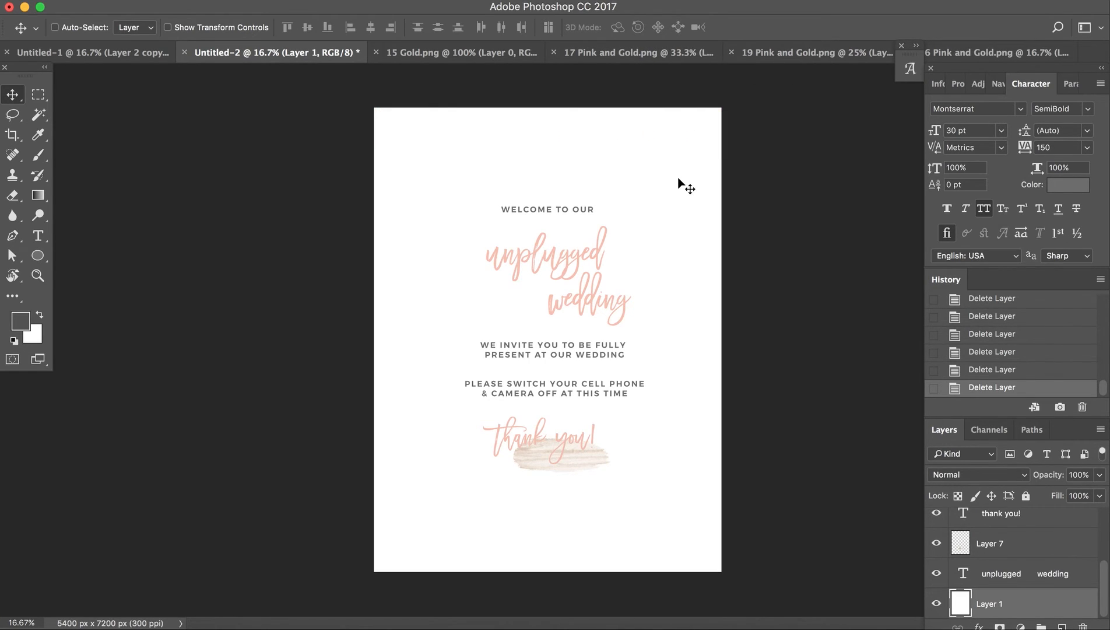
Step: Revert the sign to the last text move in its history, from before the border strokes were deleted
scroll(1040, 370, "up", 5)
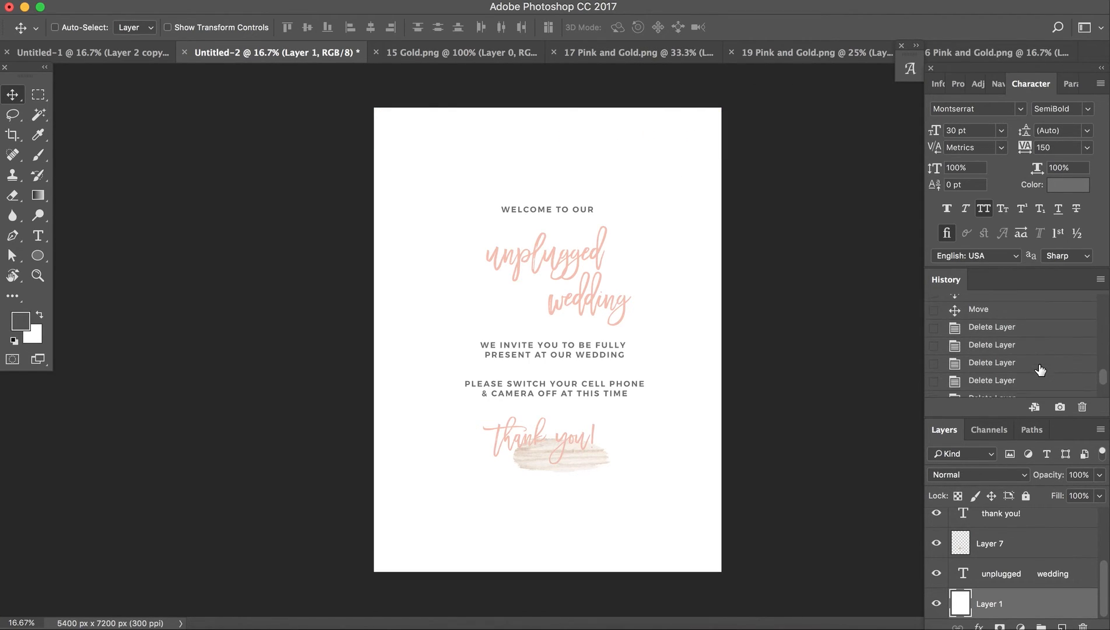
left_click(482, 1)
left_click(794, 297)
left_click(1027, 335)
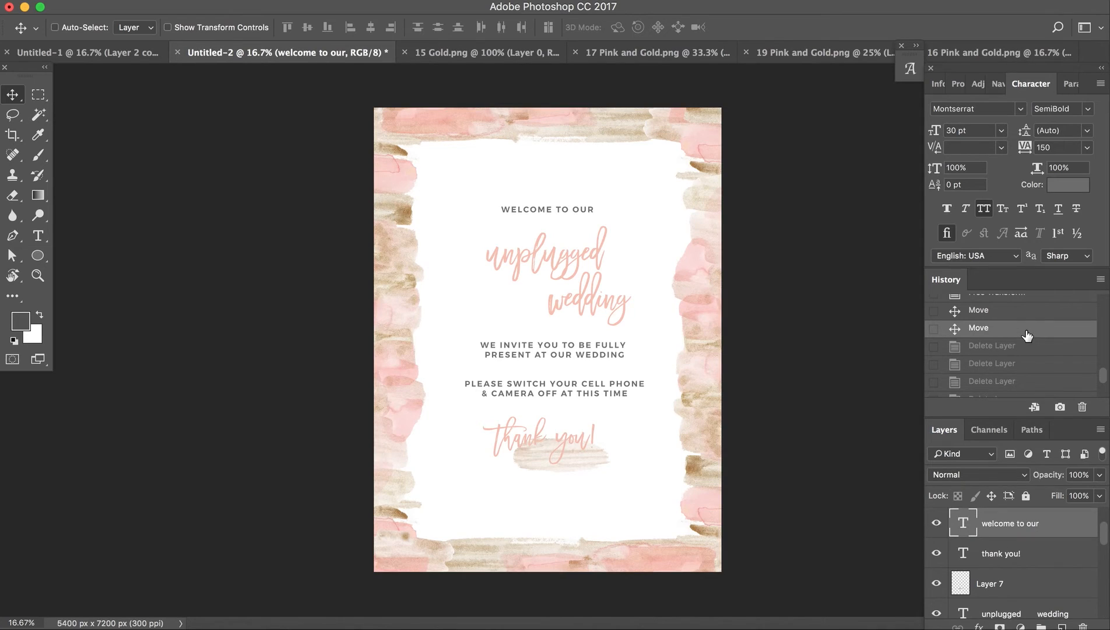
Step: Hide all the pink and gold border stroke layers, keeping the text and gold accent visible
scroll(1042, 382, "down", 3)
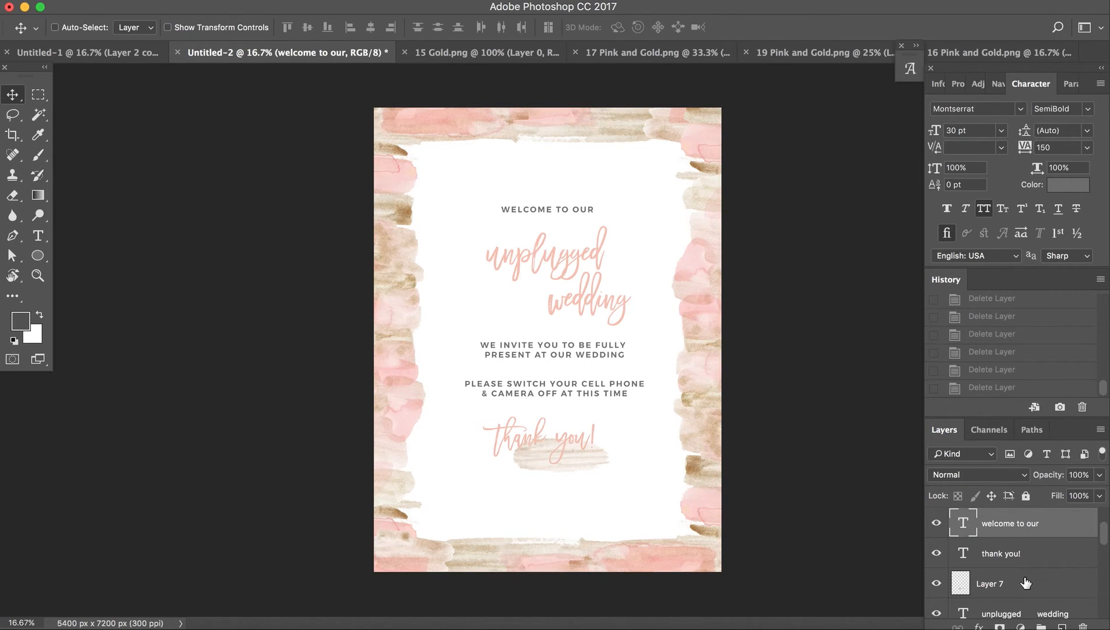
scroll(1025, 583, "down", 5)
left_click_drag(937, 529, 942, 602)
Step: Look through the open brush-stroke images and add the 15 Gold stroke to the upper-left corner of the sign
left_click(779, 61)
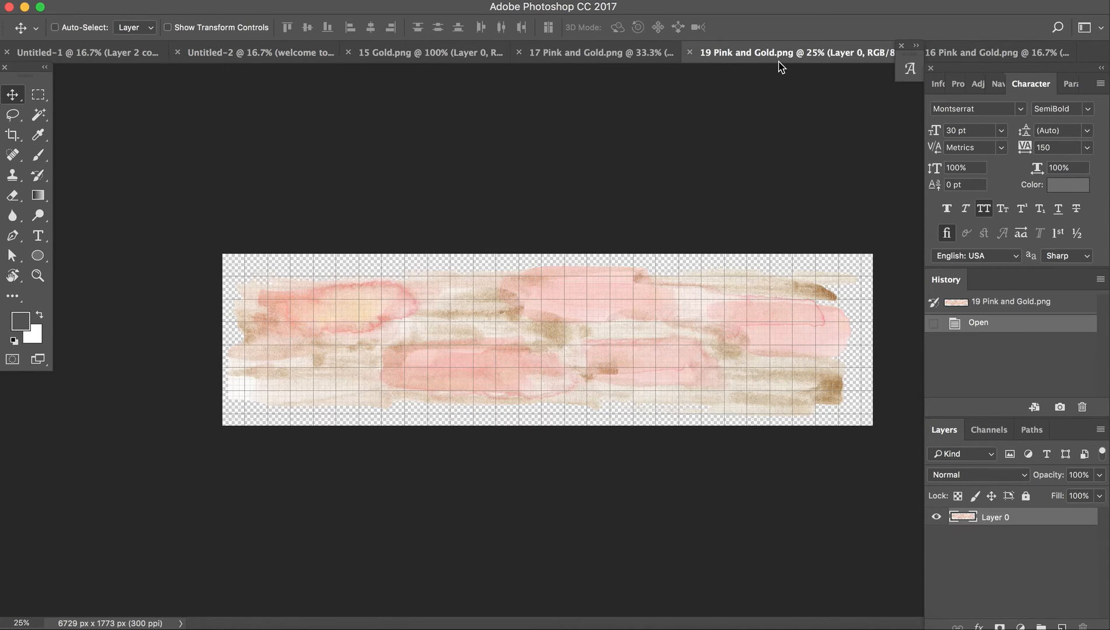
left_click(650, 55)
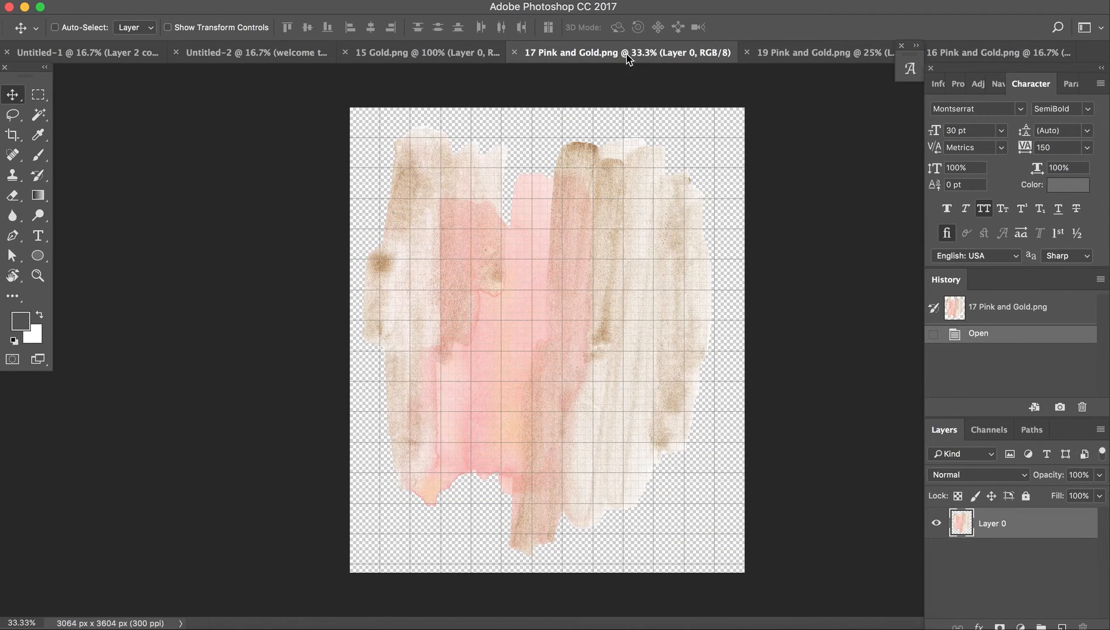
left_click(443, 56)
left_click_drag(498, 248, 393, 165)
left_click_drag(490, 186, 446, 109)
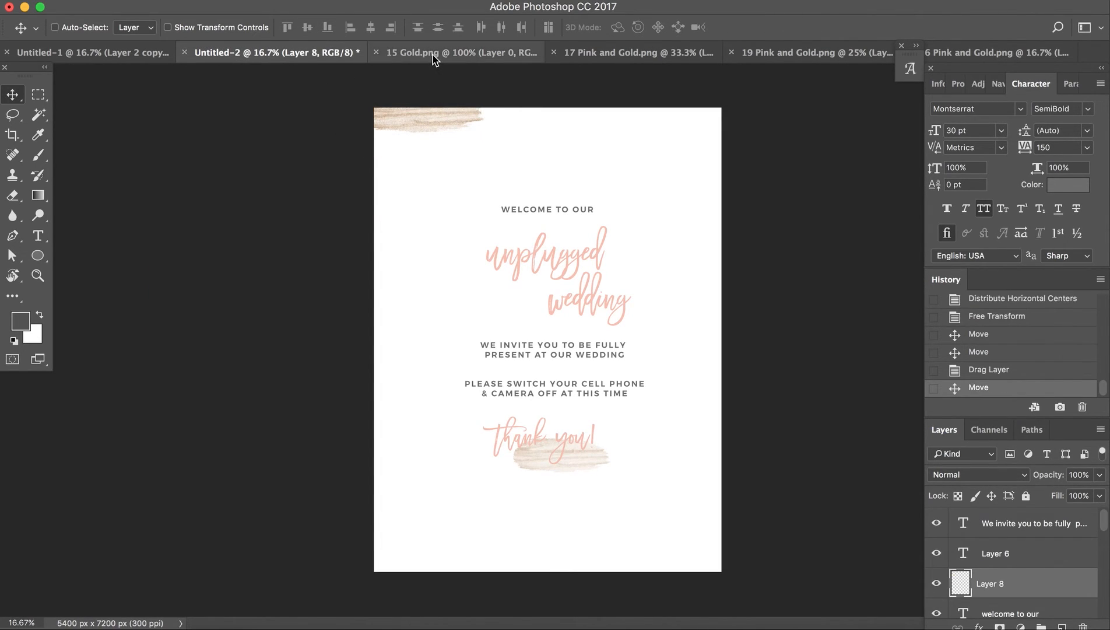
Step: Add the 17 Pink and Gold element to the sign's upper-right corner and adjust it with Free Transform
left_click(433, 56)
left_click(688, 57)
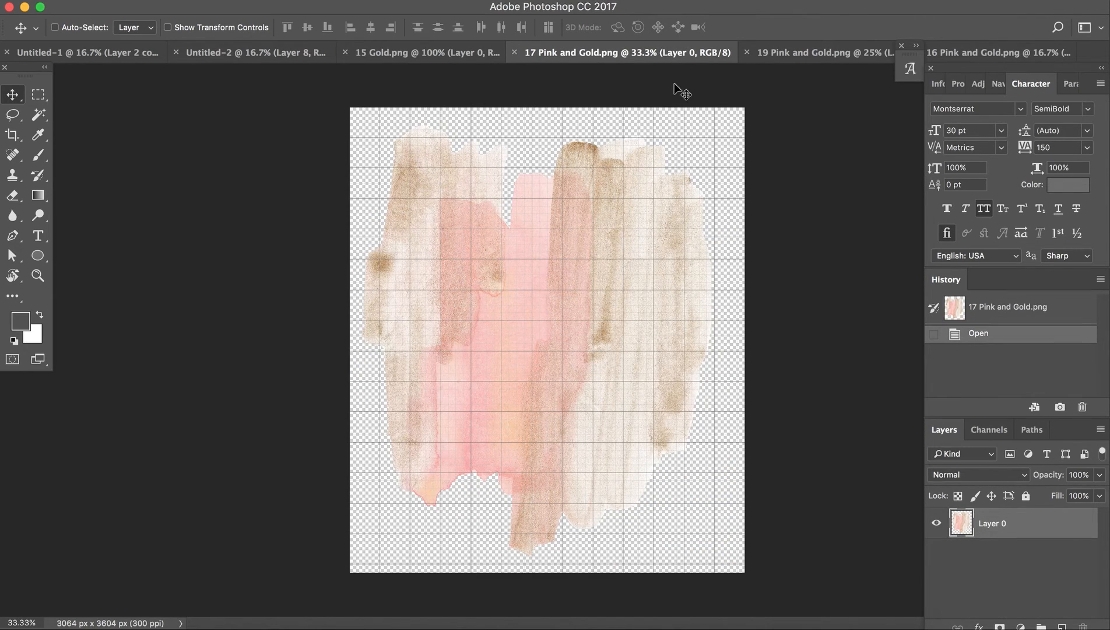
left_click_drag(584, 273, 698, 123)
key("ctrl+t")
mouse_move(818, 214)
left_mouse_down()
mouse_move(830, 210)
mouse_move(830, 230)
left_mouse_up()
key("Return")
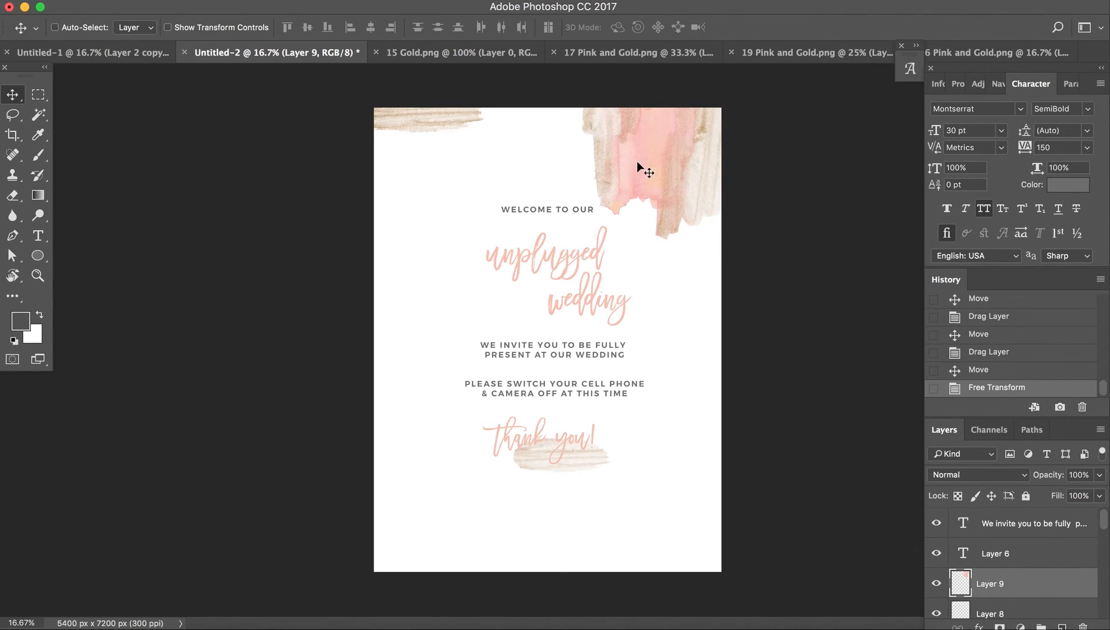
Step: Open 18 Pink and Gold.png from the Separate Elements folder in Photoshop
left_click(495, 54)
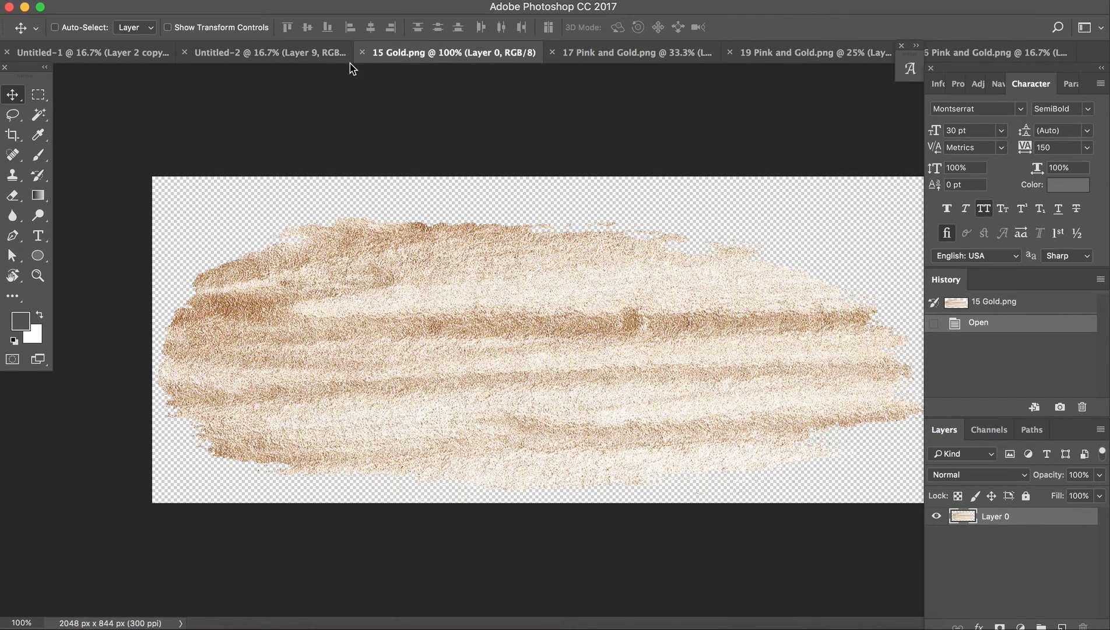
left_click(272, 55)
left_click(201, 612)
left_click(551, 442)
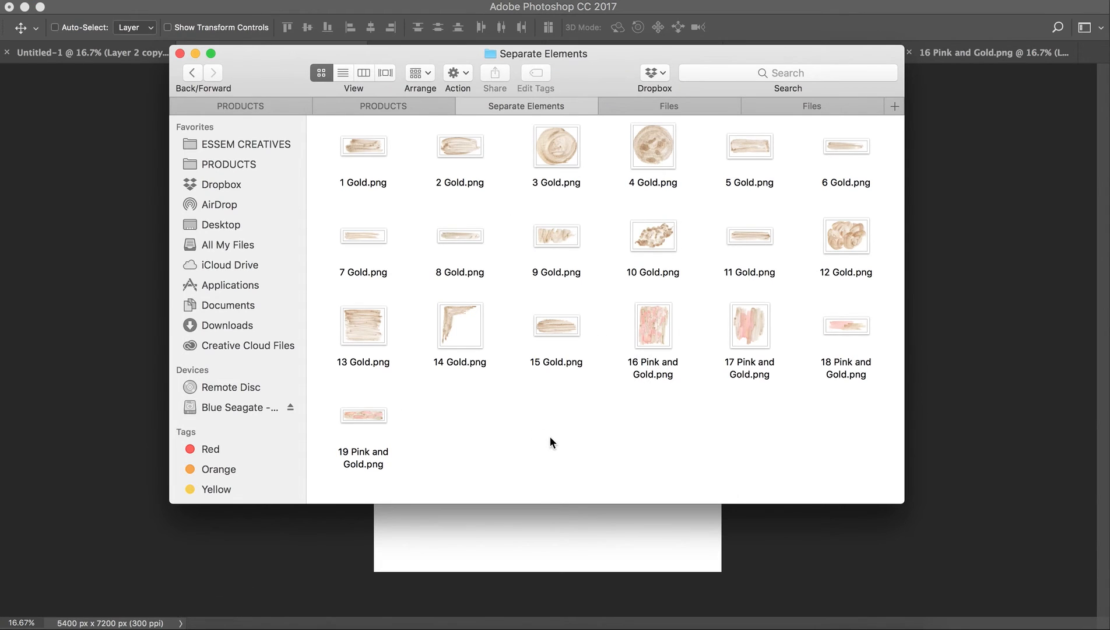
left_click(858, 334)
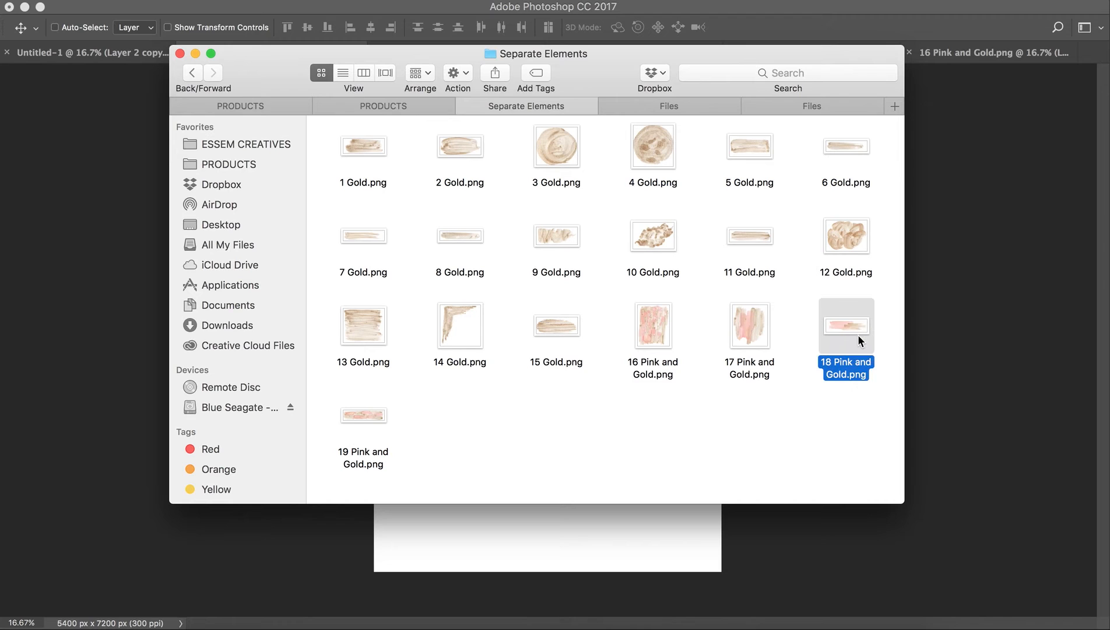
right_click(857, 334)
mouse_move(901, 323)
left_click(778, 362)
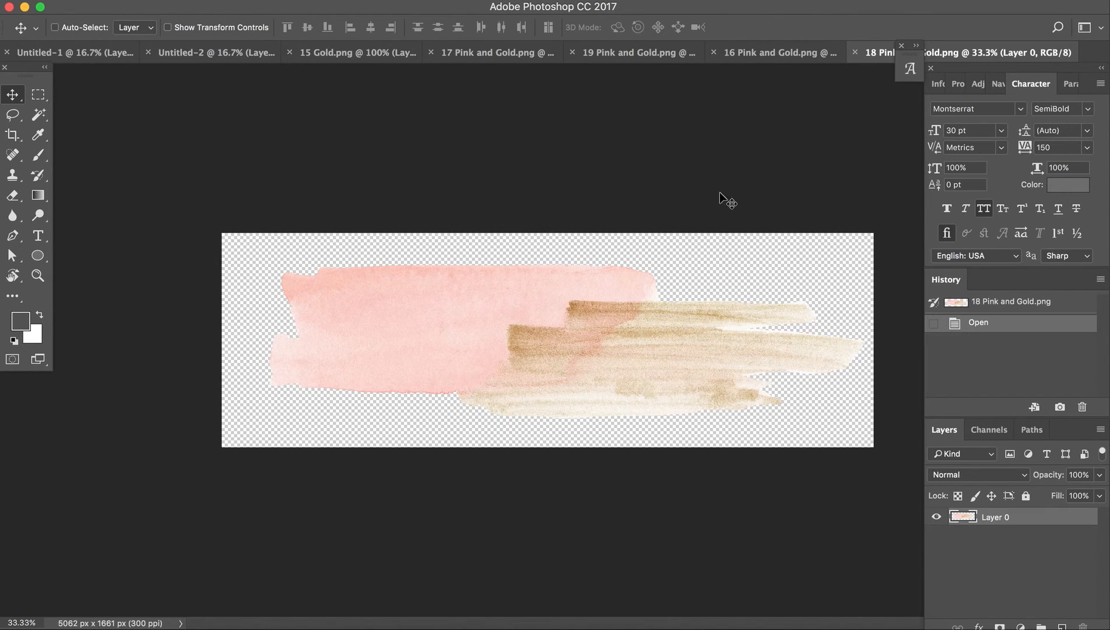
Step: Add the 18 Pink and Gold stroke vertically along the sign's upper-left edge, and tuck the 17 Pink and Gold element further into the upper-right corner
left_click_drag(627, 337, 429, 258)
key("ctrl+t")
left_click_drag(633, 352, 269, 603)
left_click_drag(488, 304, 364, 330)
key("Return")
left_click_drag(396, 214, 400, 172)
left_click_drag(655, 153, 680, 135)
left_click_drag(683, 120, 683, 119)
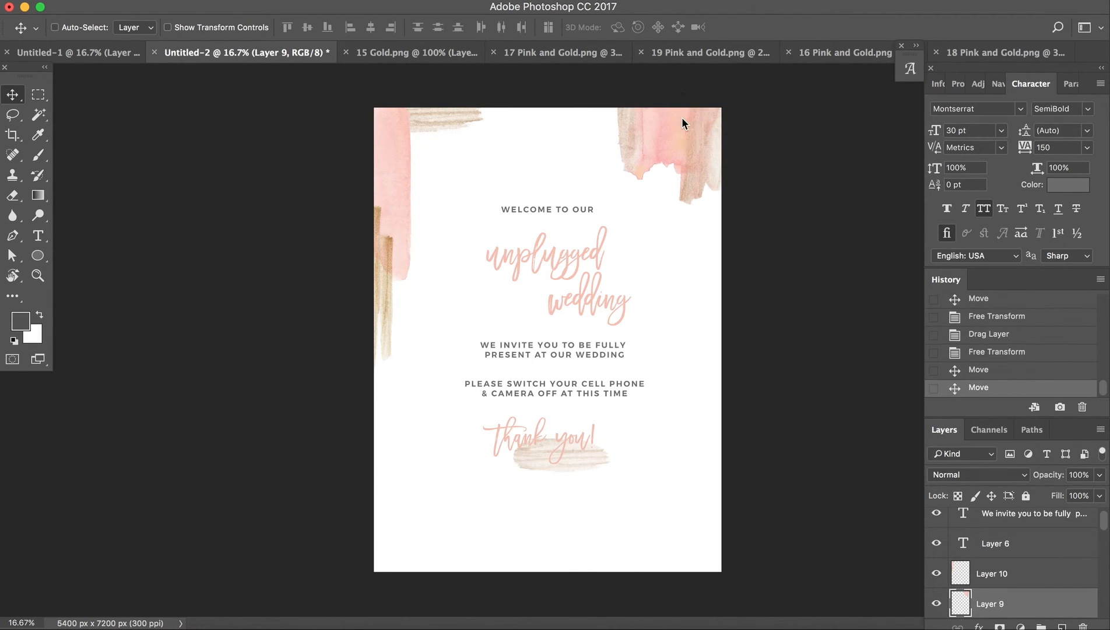
Step: Duplicate the corner brush strokes, rotate the copies 180 degrees, and place them in the sign's two lower corners
left_click(441, 120)
left_click(394, 136, "shift")
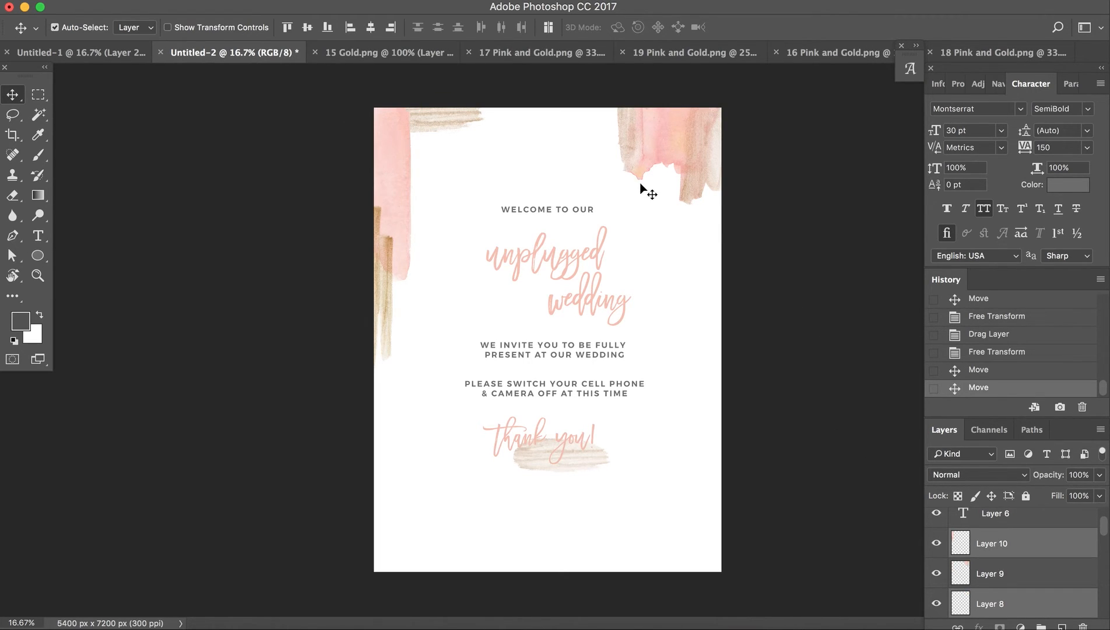
key("ctrl+j")
key("ctrl+t")
left_click(836, 271)
mouse_move(835, 271)
left_mouse_down()
mouse_move(568, 44)
mouse_move(315, 178)
mouse_move(310, 198)
mouse_move(303, 125)
left_mouse_up()
mouse_move(592, 242)
left_mouse_down()
mouse_move(587, 589)
mouse_move(596, 516)
mouse_move(595, 538)
left_mouse_up()
key("Return")
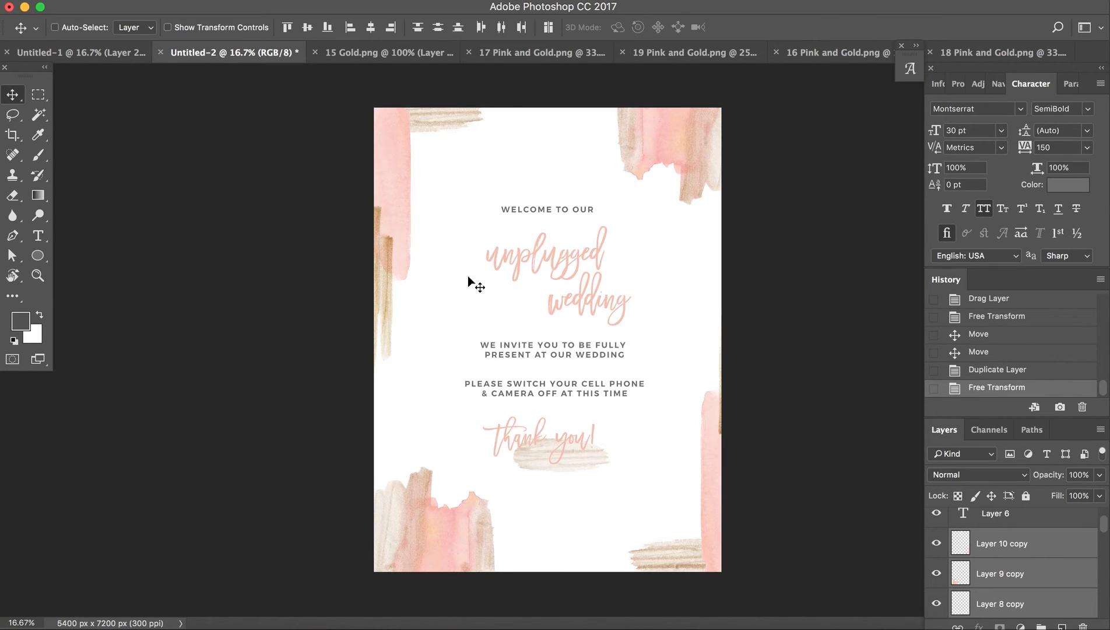
Step: Delete the 17 Pink and Gold element from the upper-right corner and its copy from the lower-left corner
left_click(1001, 548)
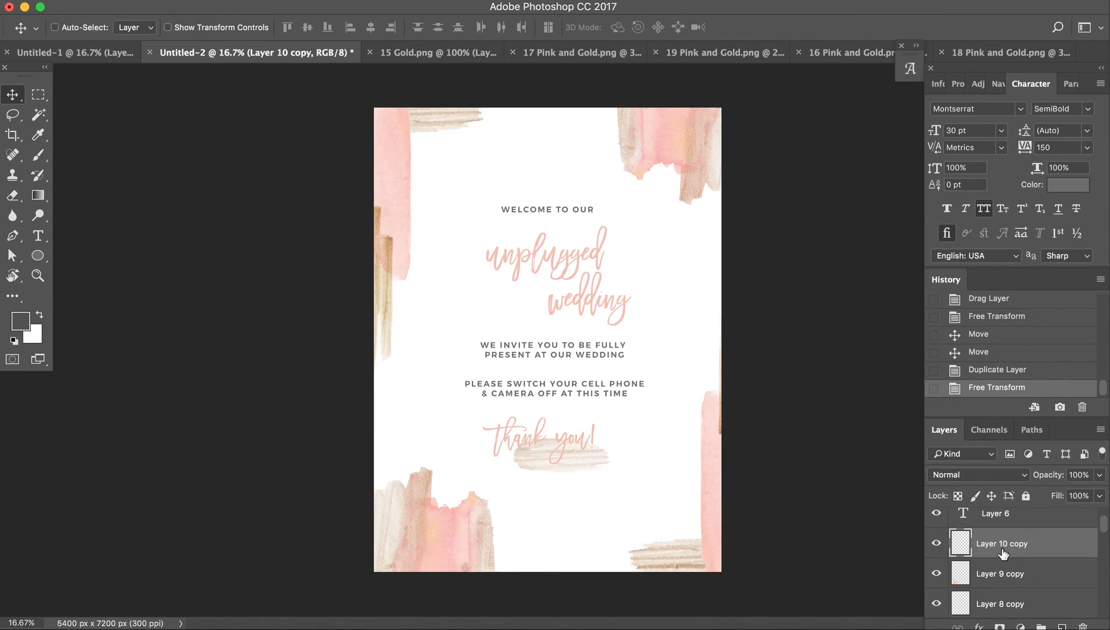
left_click(462, 542)
key("BackSpace")
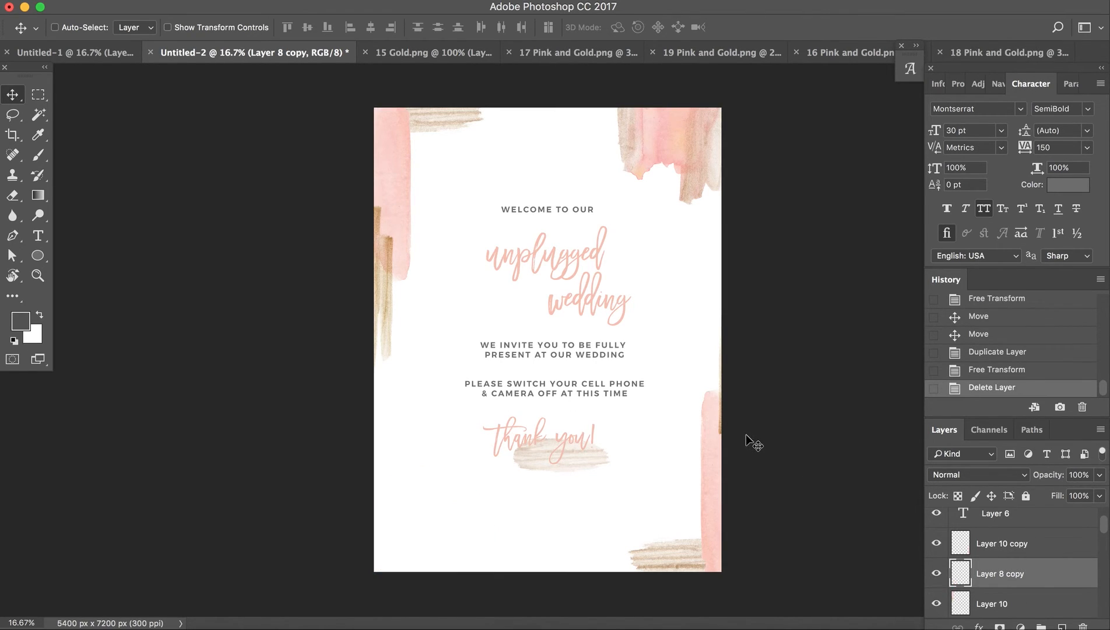
left_click(686, 116, "super")
key("BackSpace")
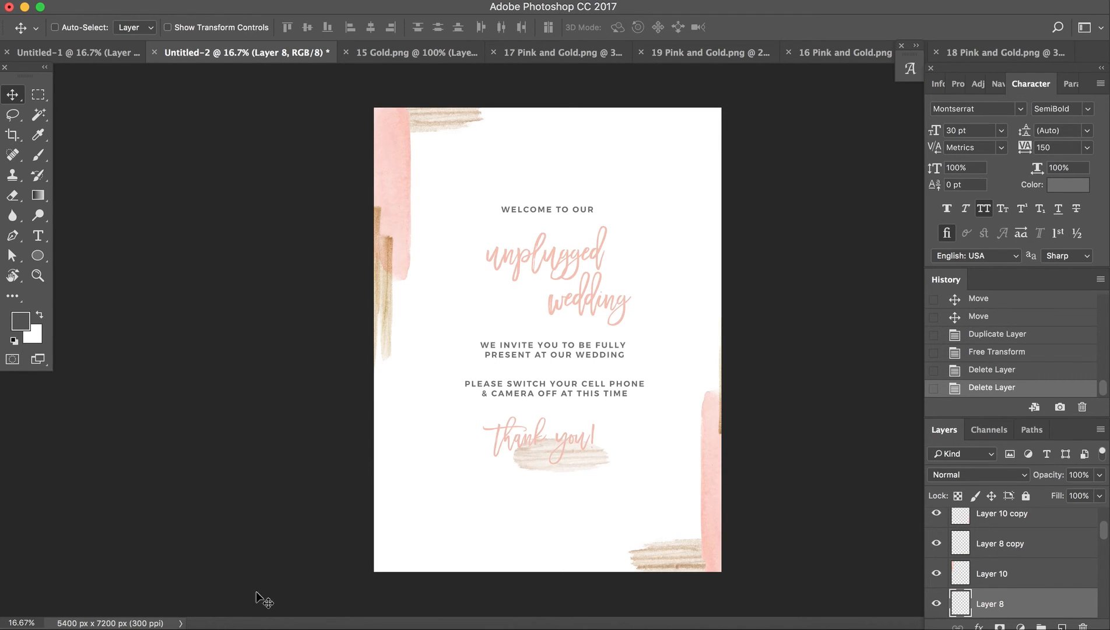
Step: Place the floral 9.png from the Files folder around the "unplugged wedding" text, rotated 90 degrees, at about X 2872 px, Y 2259 px
left_click(203, 628)
left_click(665, 106)
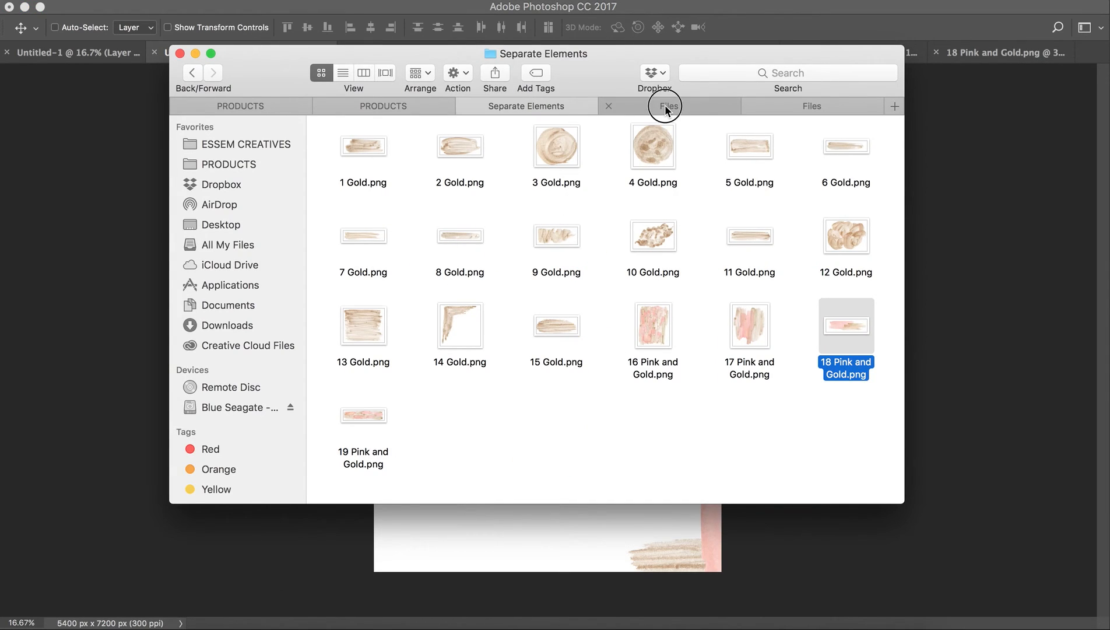
left_click(819, 108)
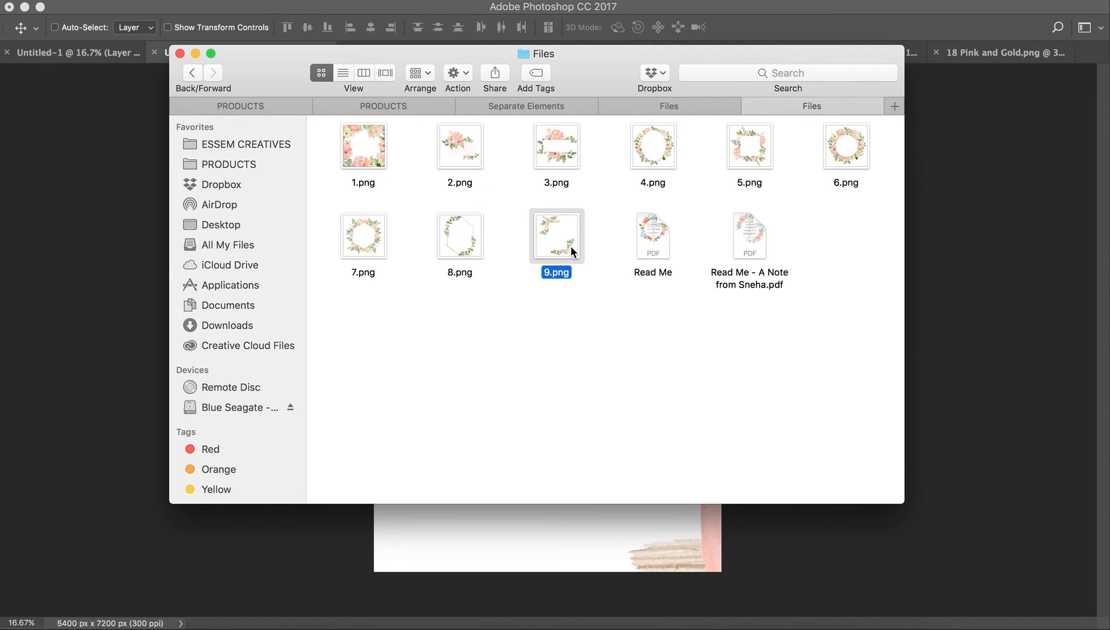
left_click_drag(575, 242, 562, 548)
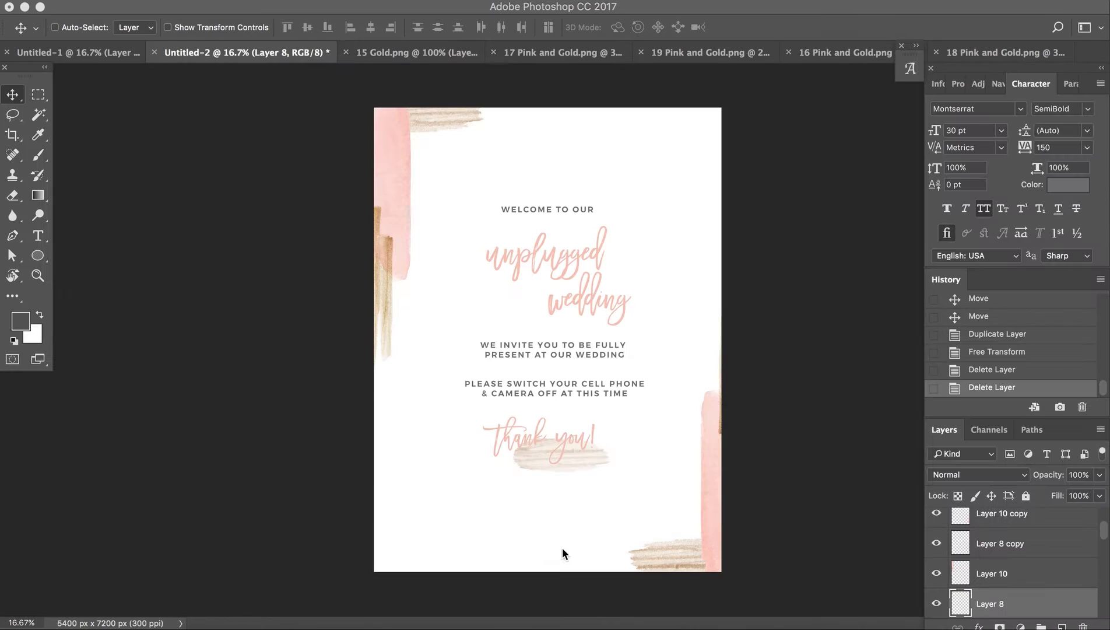
left_click_drag(675, 206, 693, 516)
left_click_drag(631, 361, 643, 278)
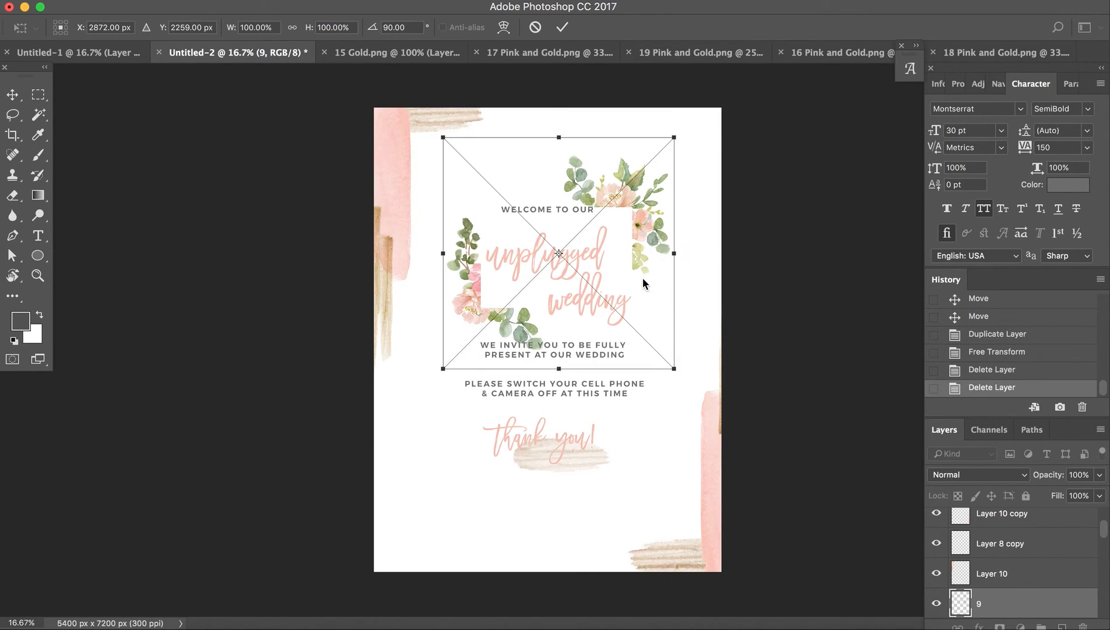
key("Return")
Step: Move "welcome to our" closer to the script title and shift the invitation paragraph down below the flowers
mouse_move(561, 213)
left_mouse_down()
mouse_move(537, 197)
mouse_move(559, 222)
left_mouse_up()
left_click_drag(574, 350, 573, 377)
Step: Move "thank you!" down below the invitation paragraph and hide the gold accent stroke on Layer 7
left_click(564, 441)
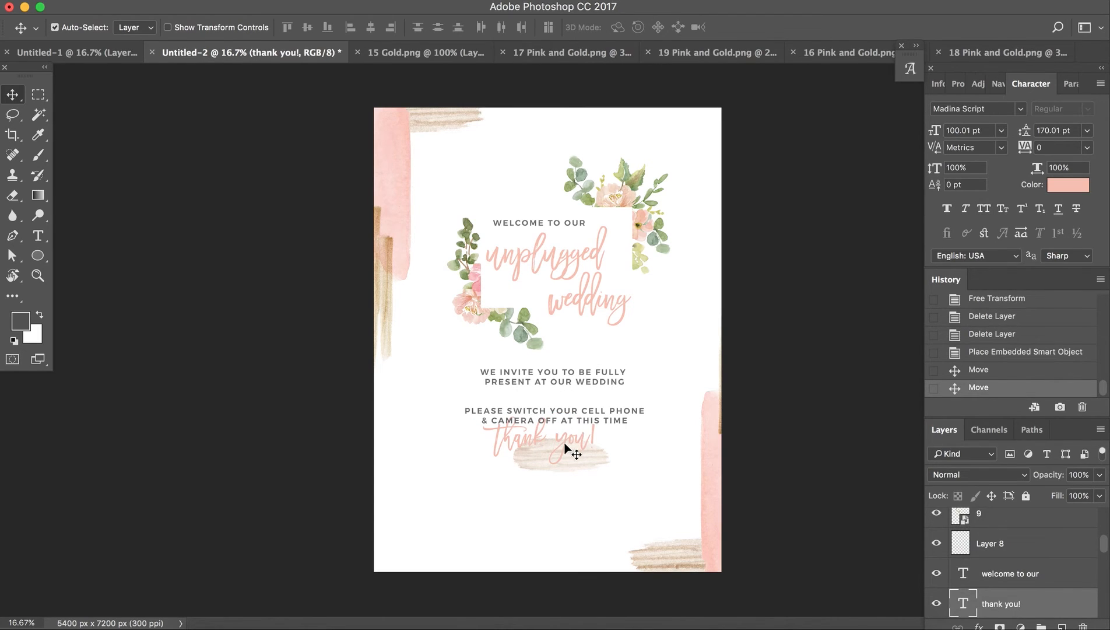
mouse_move(574, 455)
left_mouse_down()
mouse_move(576, 482)
mouse_move(585, 466)
left_mouse_up()
left_click(575, 450)
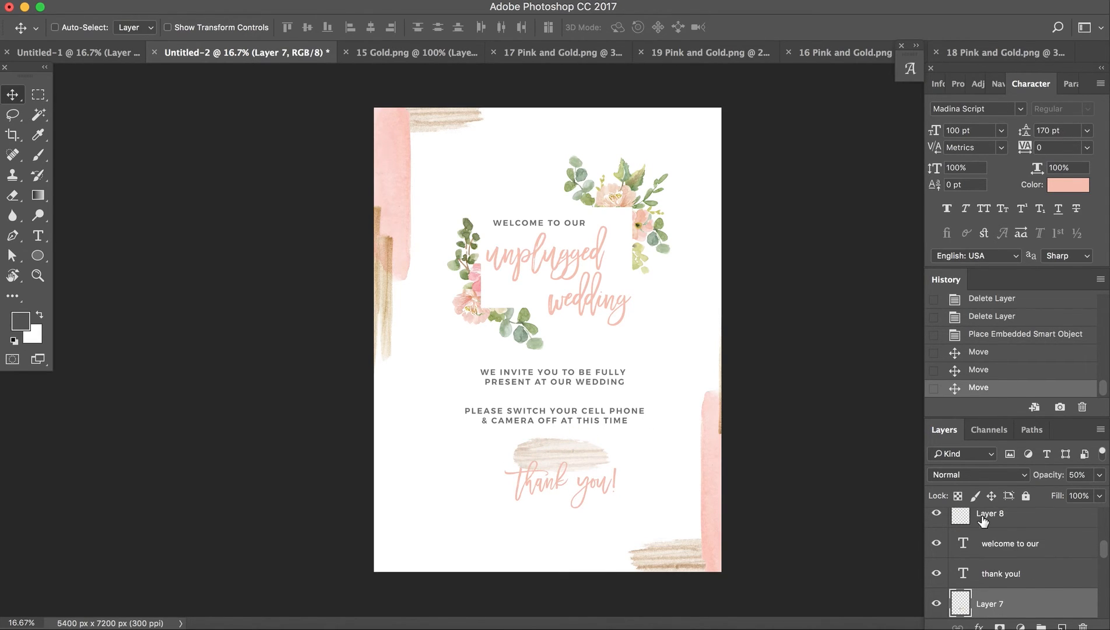
left_click(936, 603)
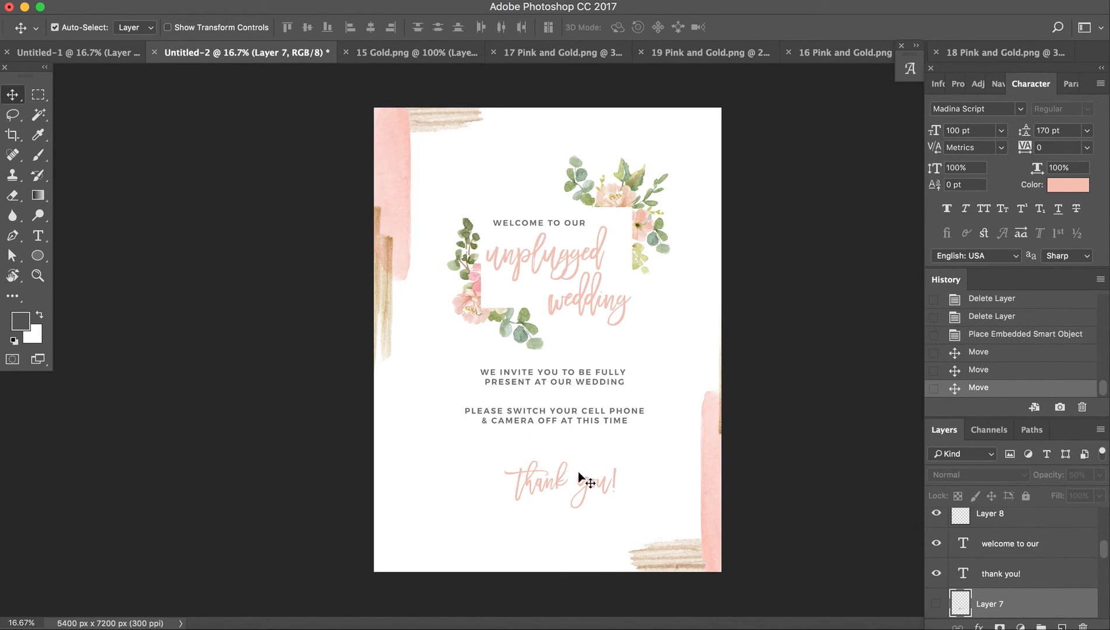
Step: Move "thank you!" up closer to the invitation paragraph and delete the floral frame around the script title
left_click_drag(563, 478, 562, 459)
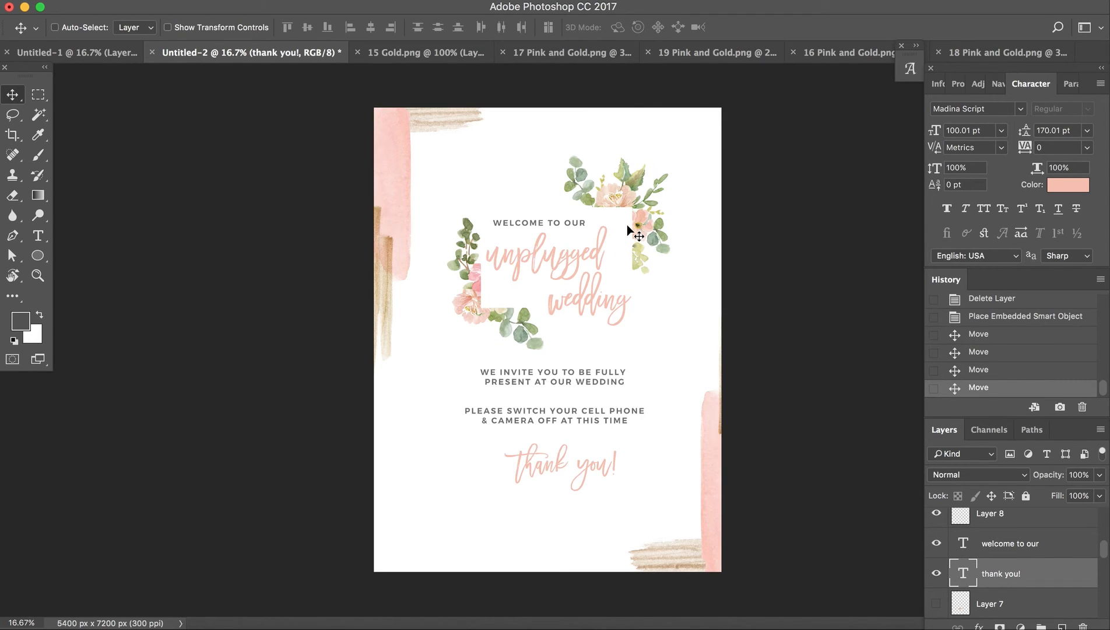
left_click(637, 207, "super")
key("Delete")
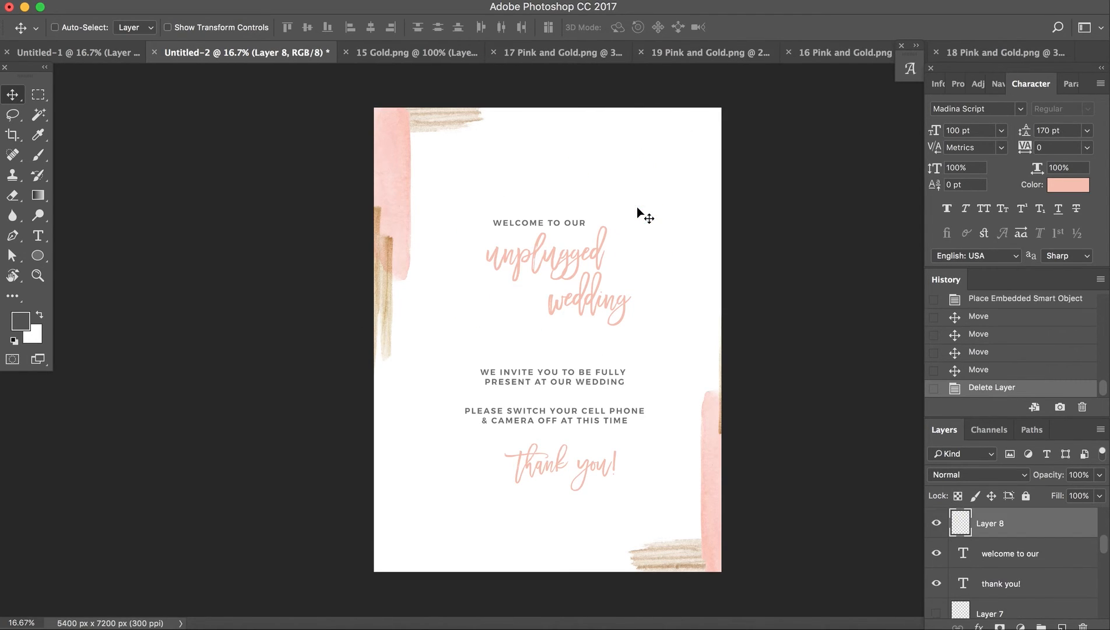
left_click(205, 623)
left_click(628, 107)
left_click_drag(329, 162, 418, 548)
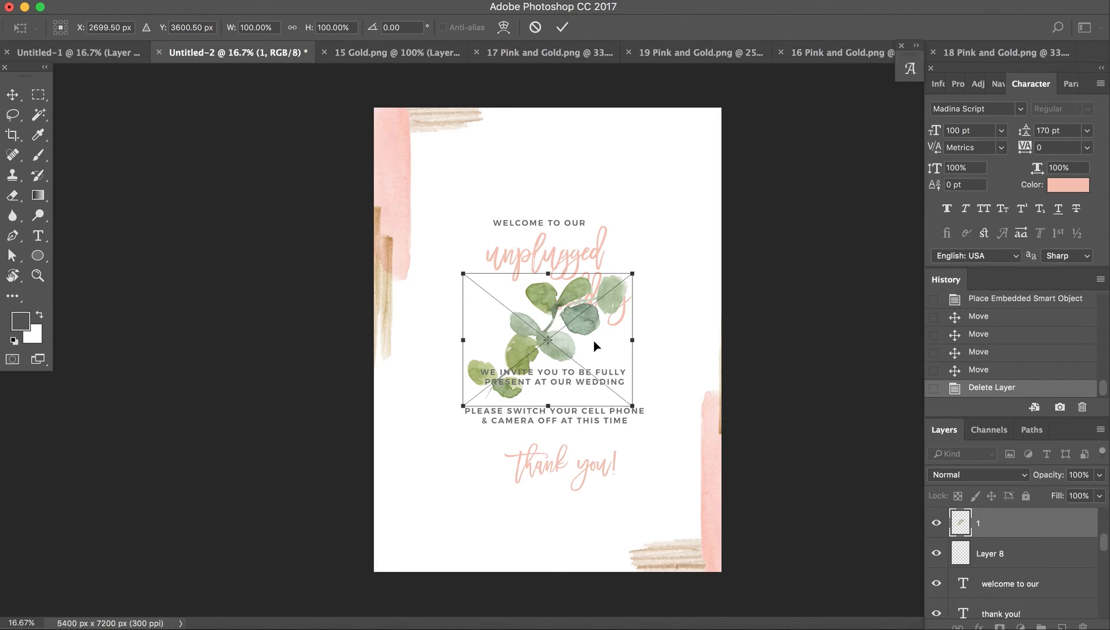
key("Escape")
Step: Switch to Finder and open the eucalyptus images 1.png and 2.png from the Files folder in Photoshop
key("super+Tab")
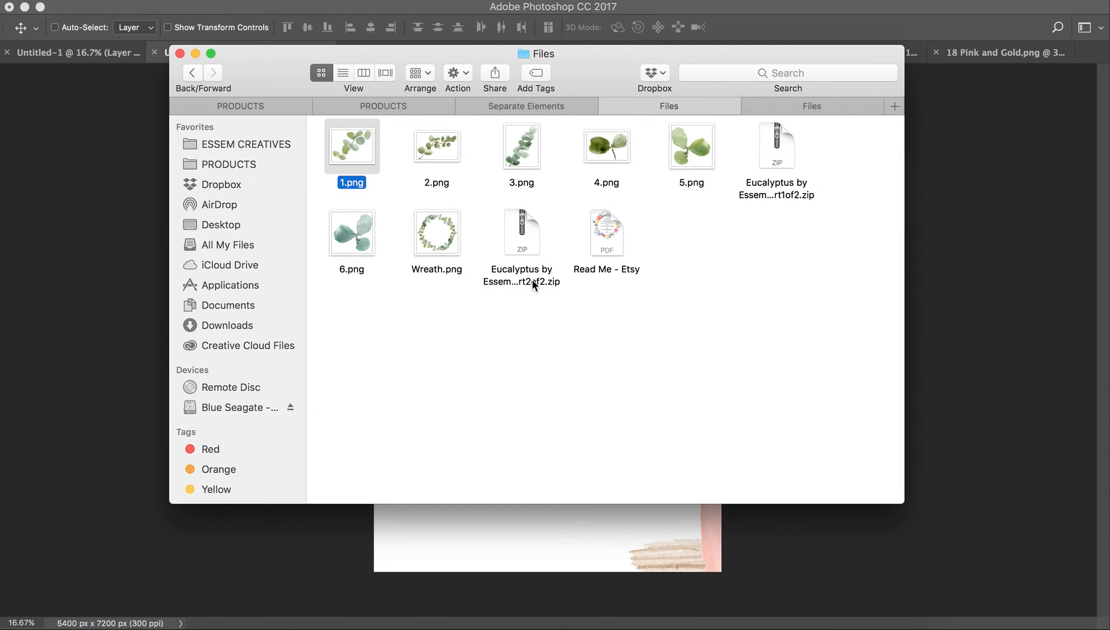
left_click(434, 153, "super")
right_click(434, 153)
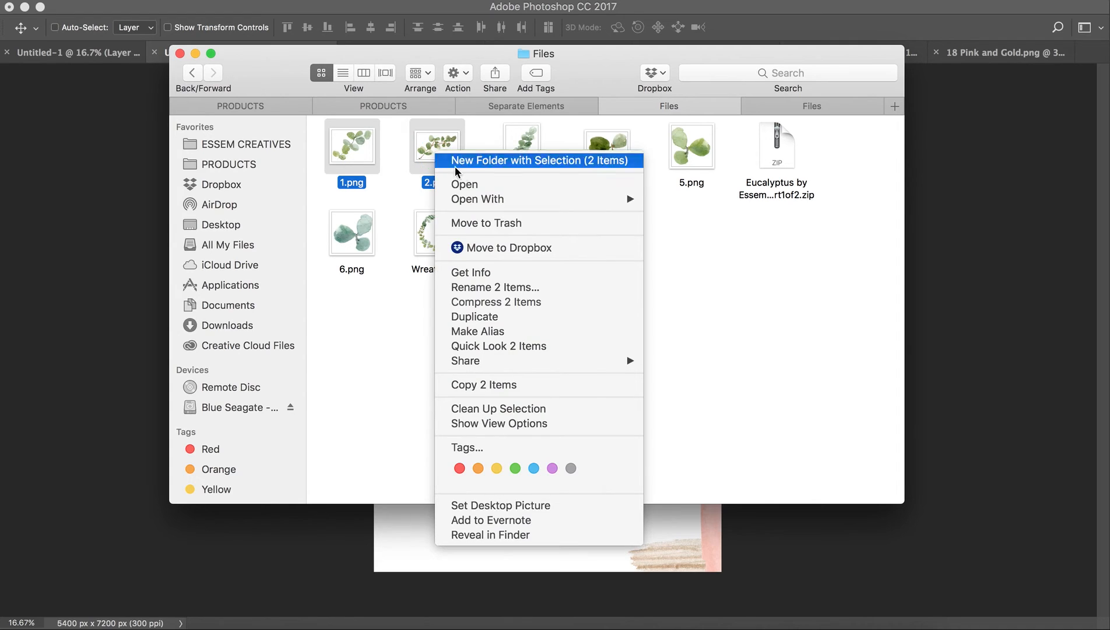
mouse_move(491, 203)
left_click(728, 242)
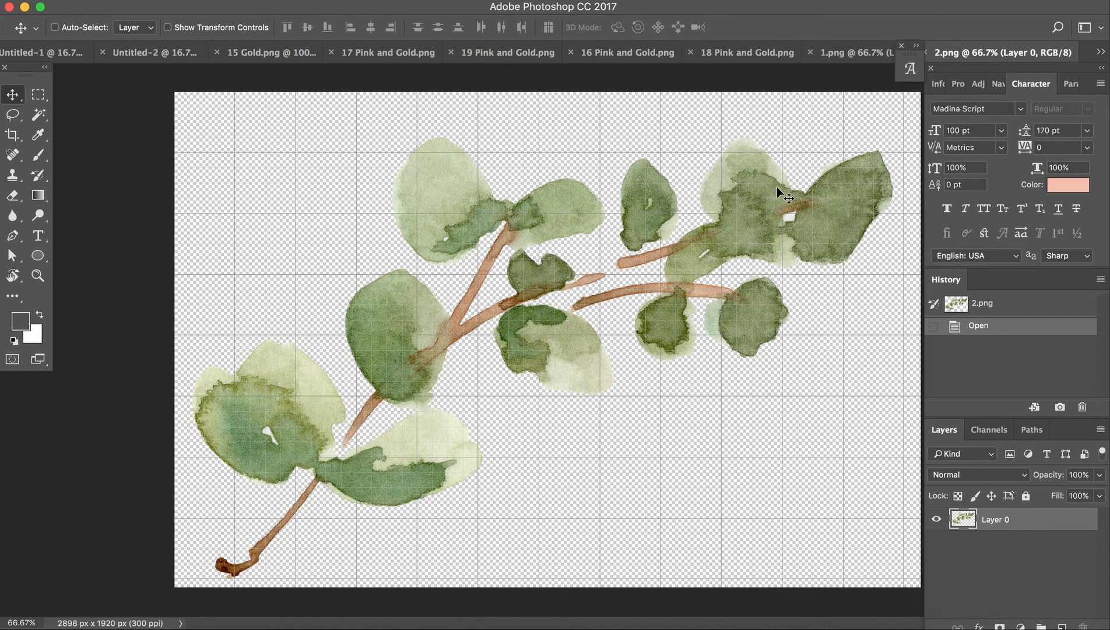
Step: Bring the 2.png eucalyptus branch into the welcome sign and place it at the top edge, at about X 2537 px, Y 197 px
left_click_drag(592, 129, 414, 298)
key("ctrl+t")
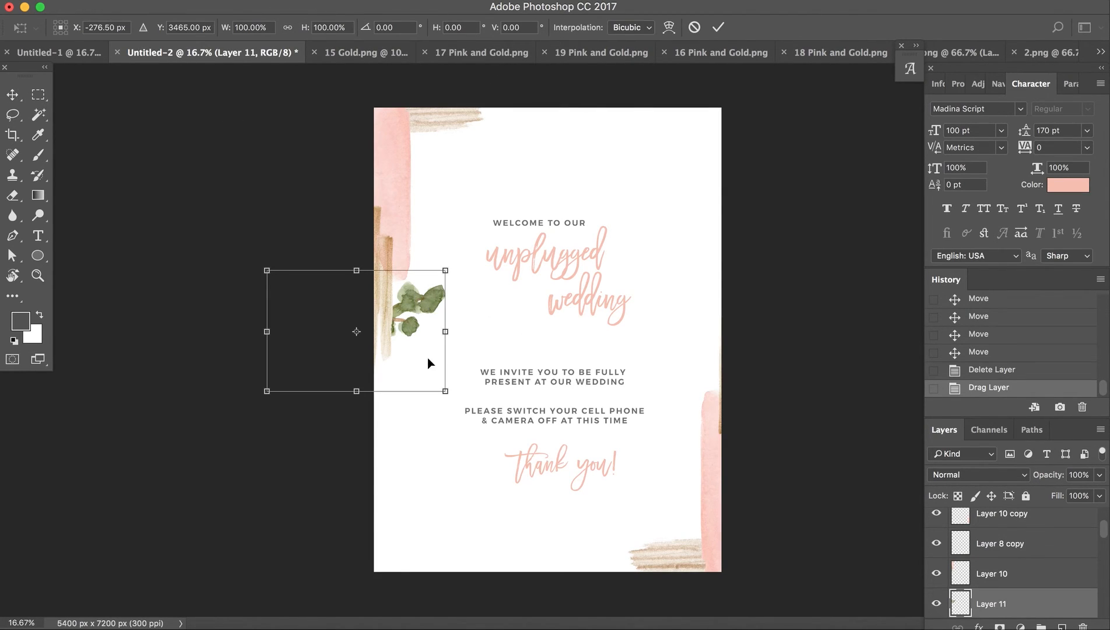
left_click_drag(427, 358, 592, 138)
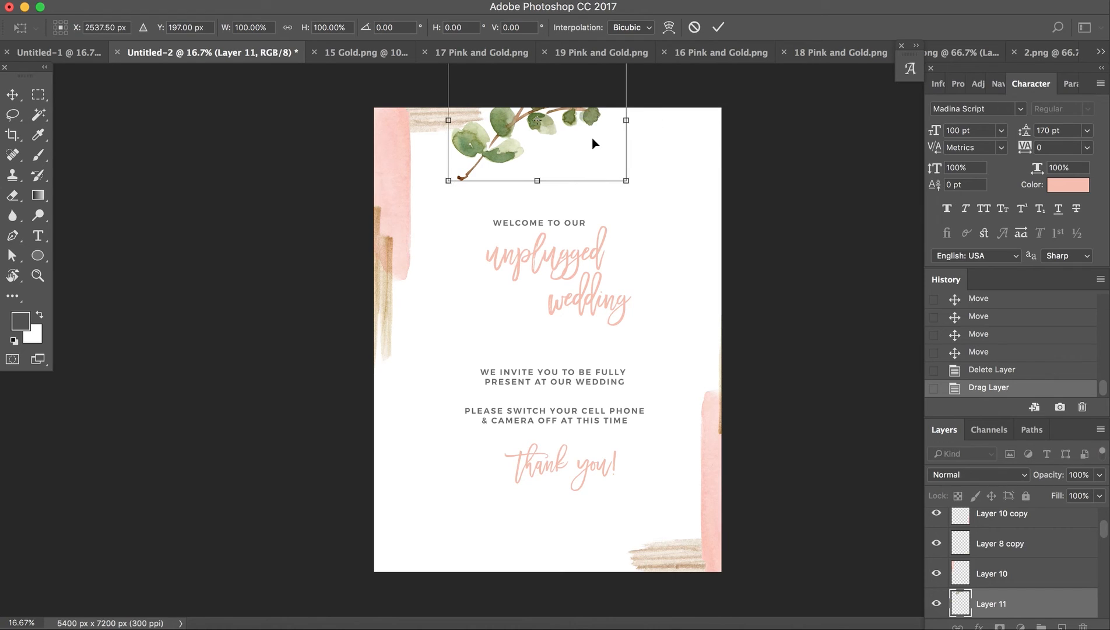
key("Return")
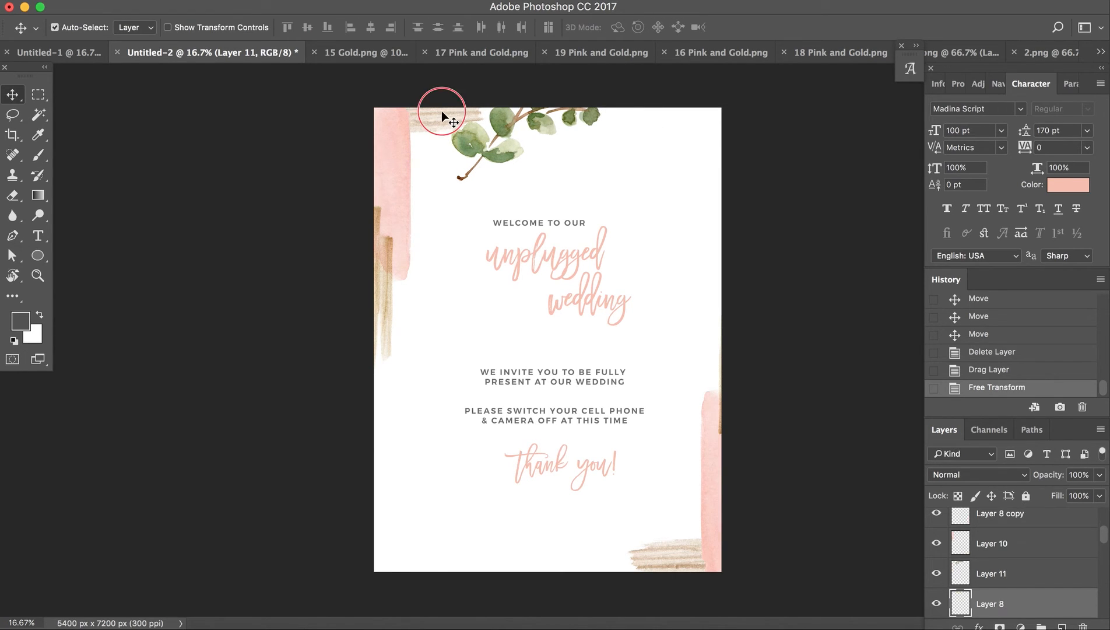
Step: Delete all the pink and gold brush strokes from the upper-left and lower-right corners of the sign
key("Delete")
key("Delete")
key("ctrl+z")
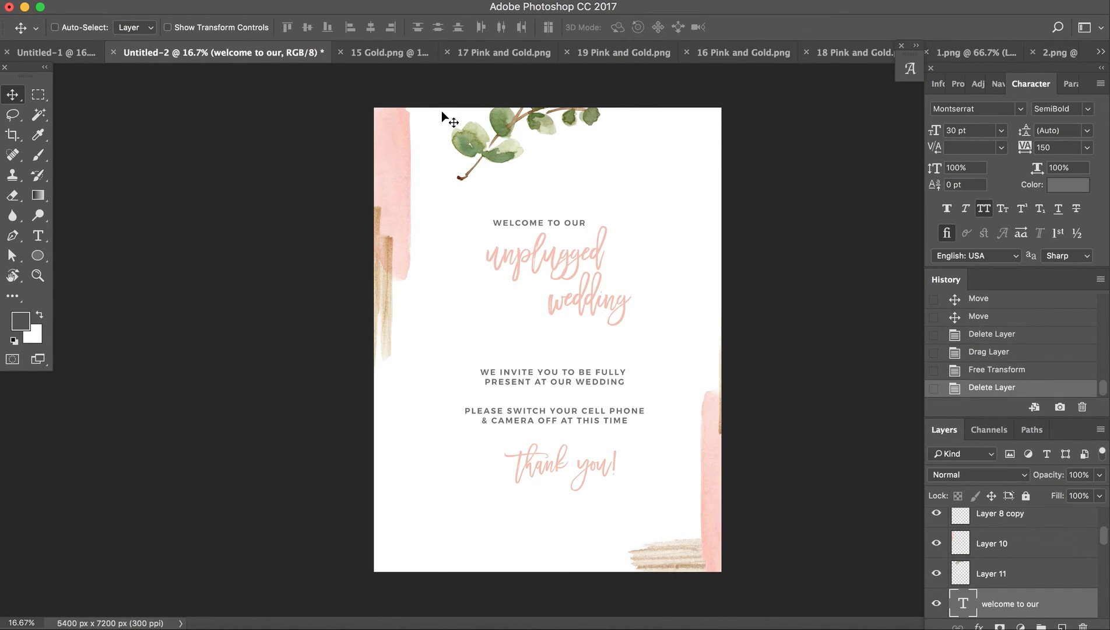
left_click(403, 133, "ctrl")
key("Delete")
left_click(715, 453)
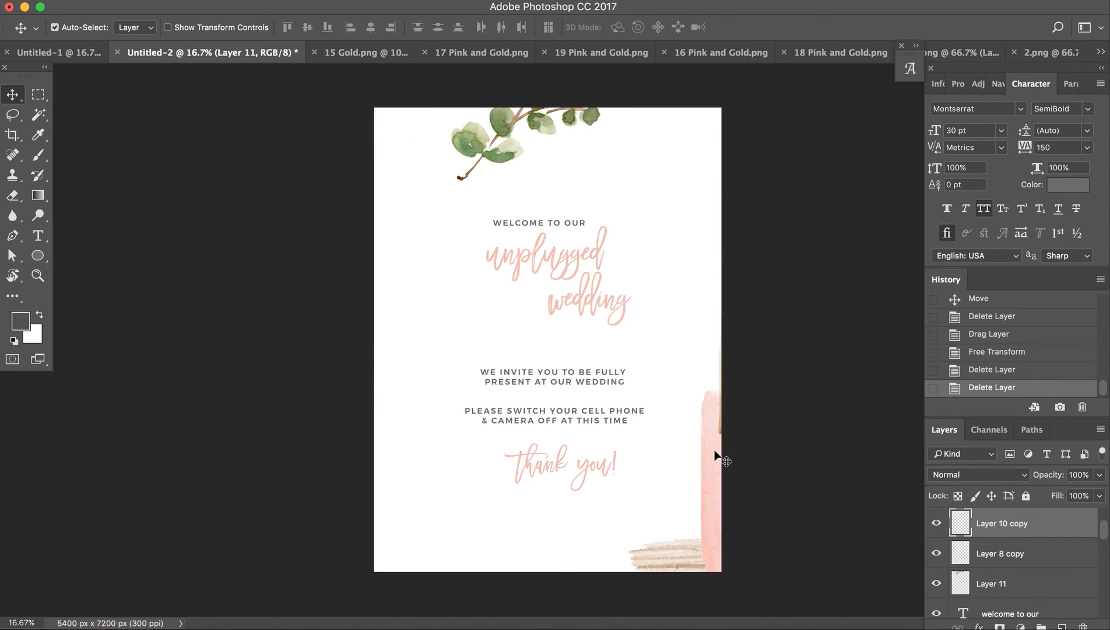
key("Delete")
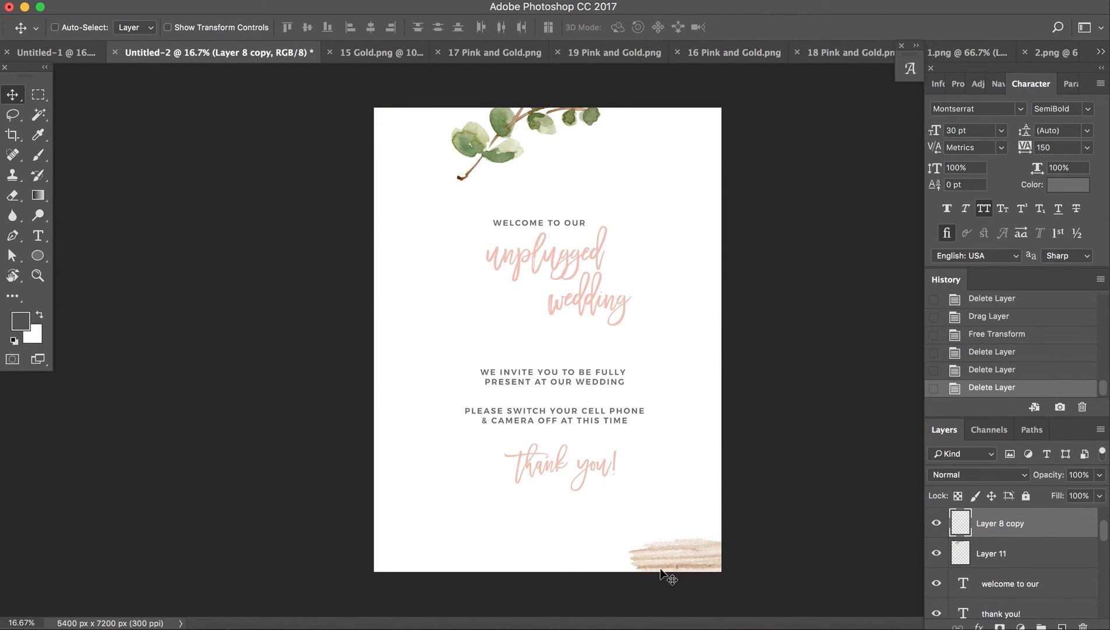
key("Delete")
Step: Move the eucalyptus branch to the upper-left area beside "welcome to our" and rotate it slightly counterclockwise
left_click_drag(508, 158, 411, 208)
key("ctrl+t")
left_click_drag(519, 229, 556, 240)
left_click_drag(625, 275, 625, 243)
key("Return")
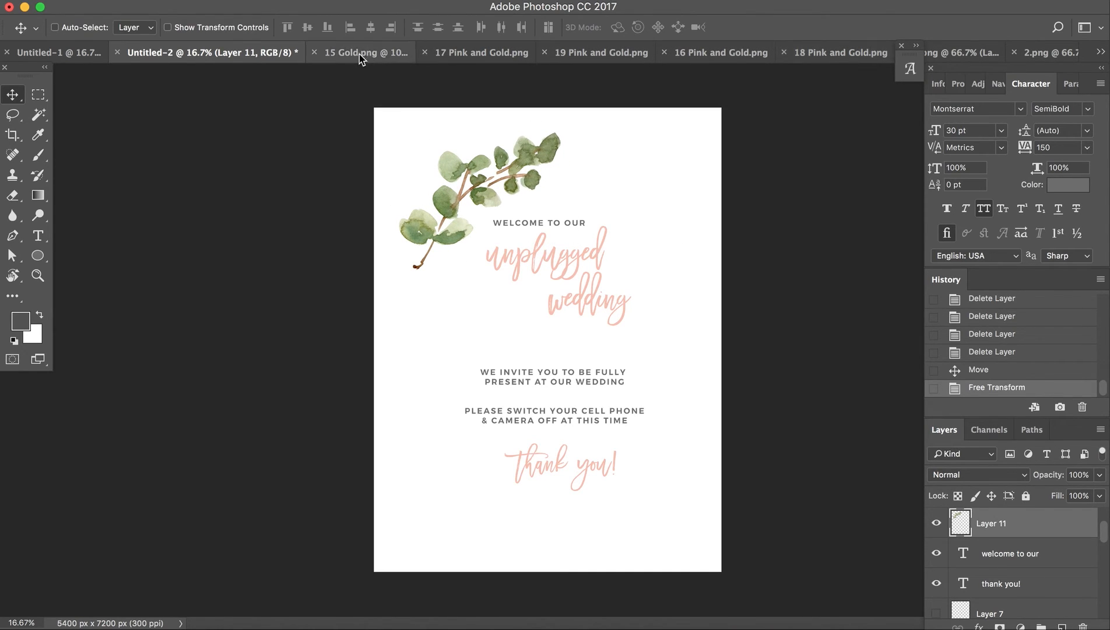
Step: Close the 15 Gold, 16, 17, 18 and 19 Pink and Gold image files, along with 1.png
left_click(315, 53)
left_click(330, 52)
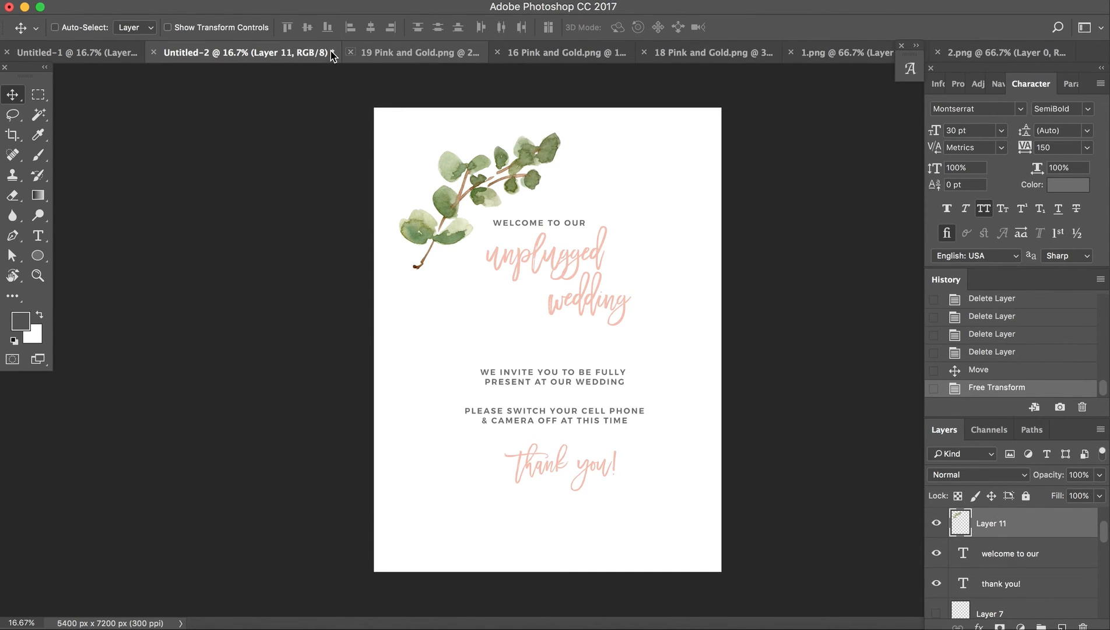
left_click(355, 53)
left_click(394, 52)
left_click(434, 54)
left_click(427, 52)
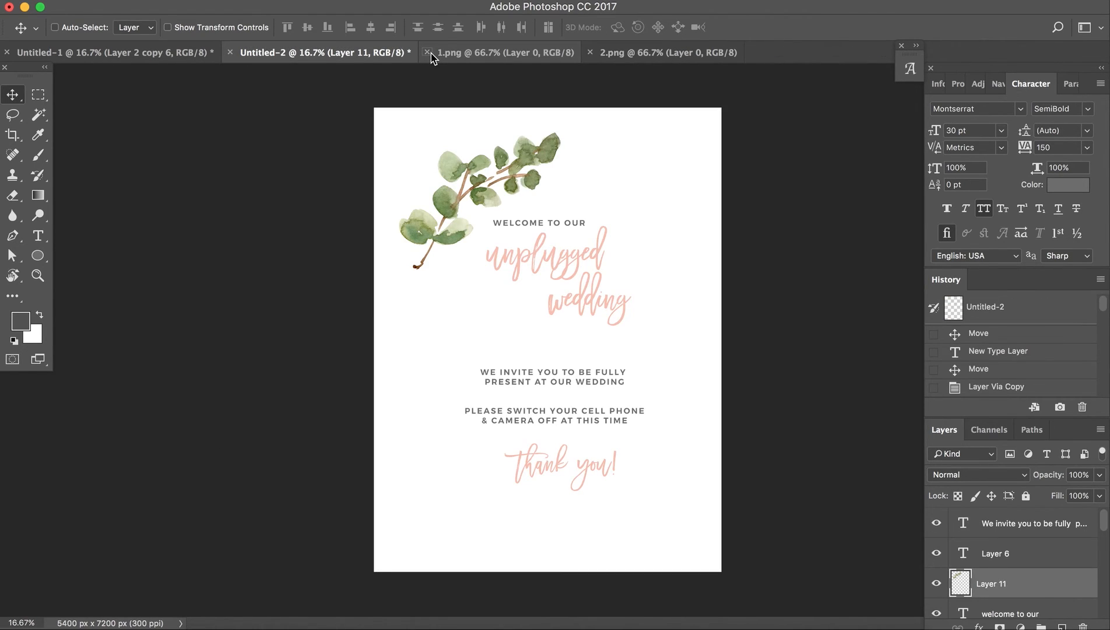
left_click(430, 52)
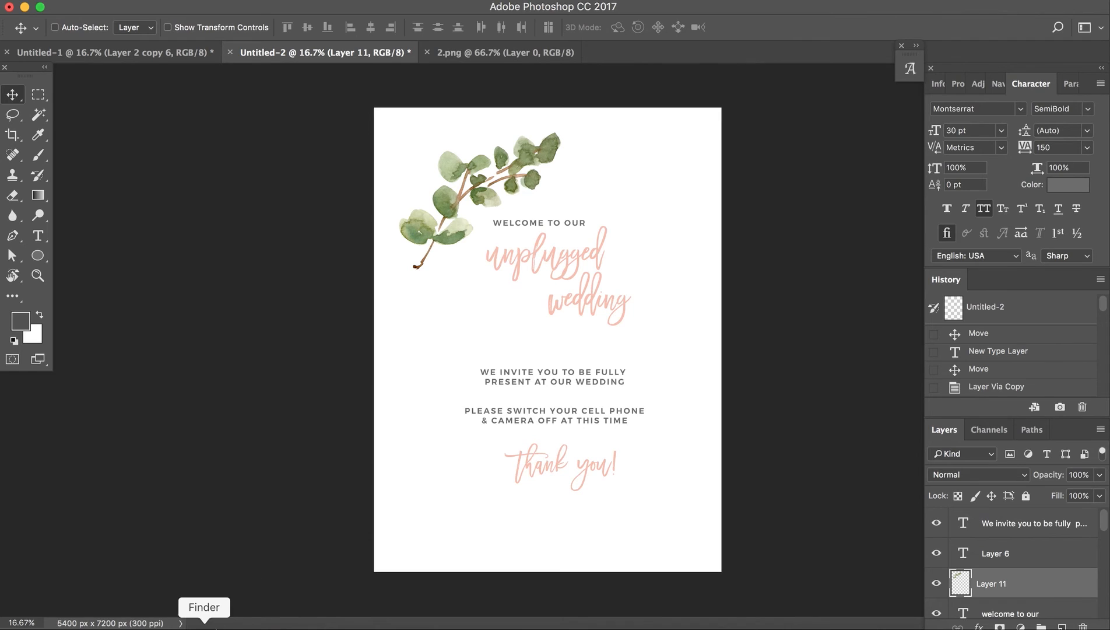
Step: Switch to Finder and reopen the selected 1.png and 2.png in Photoshop
left_click(210, 626)
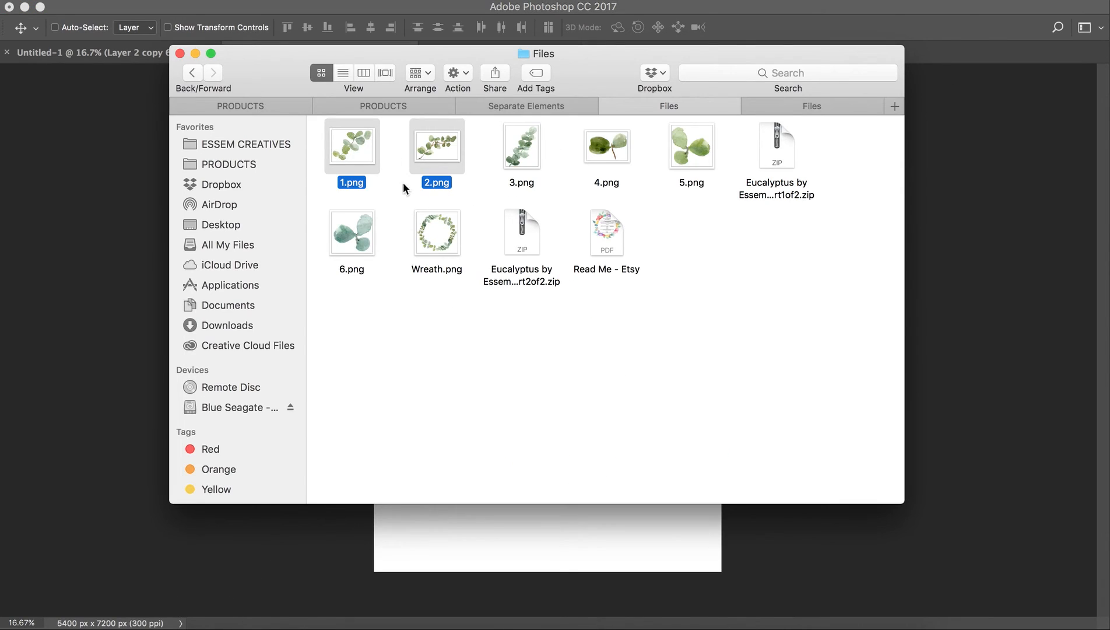
right_click(360, 149)
mouse_move(415, 199)
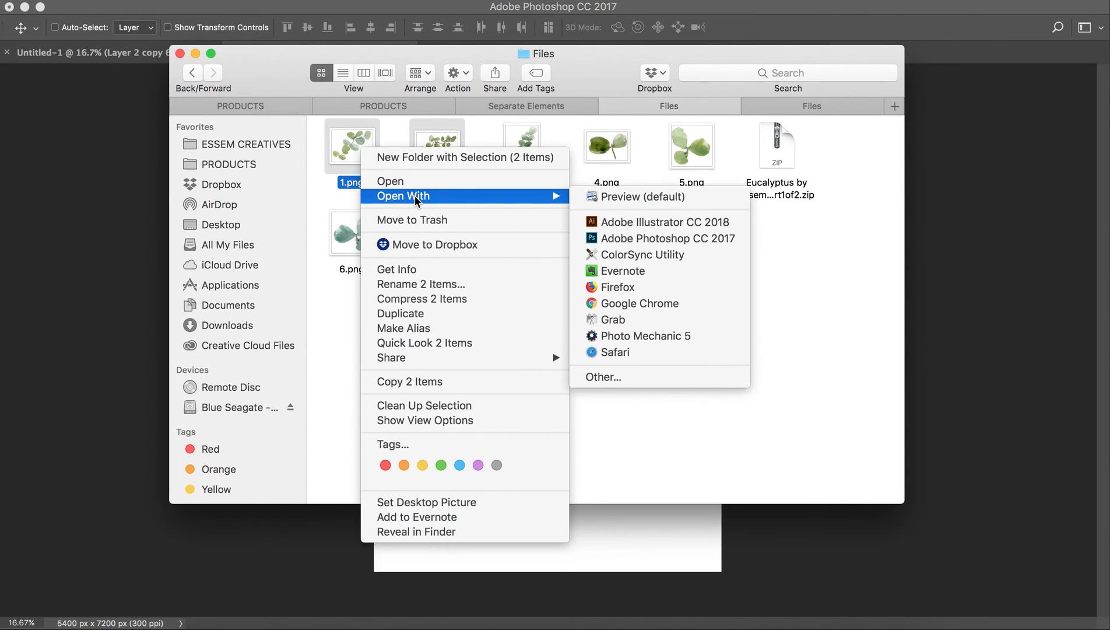
left_click(638, 236)
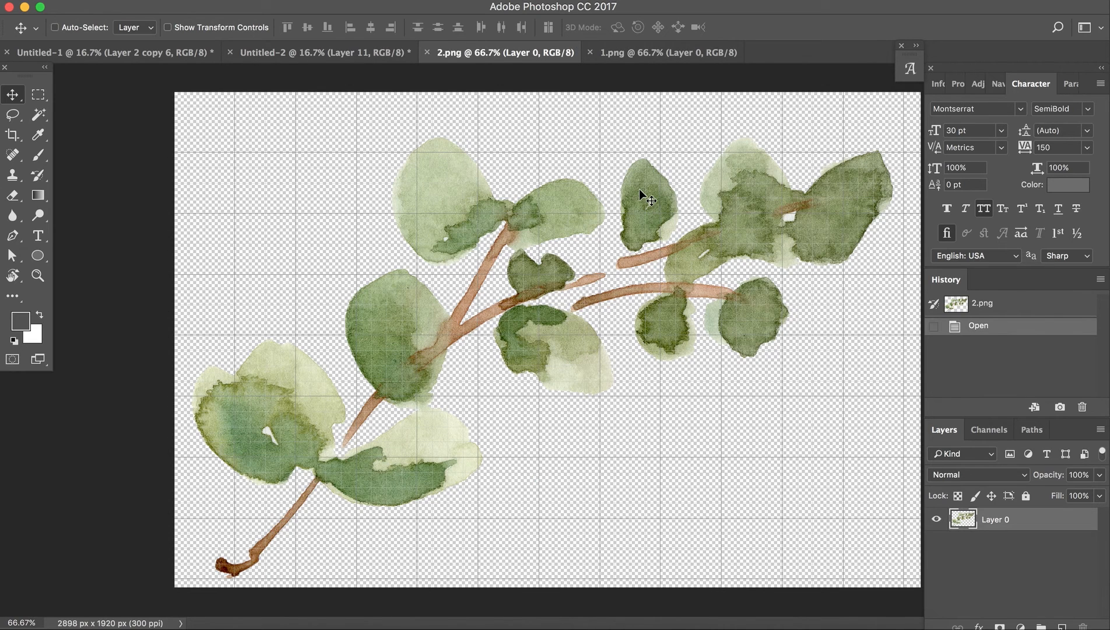
Step: Add the 1.png eucalyptus branch to the sign, turned upside down in the lower-right corner at about X 4104 px, Y 5968 px
left_click(615, 46)
left_click_drag(559, 158, 555, 320)
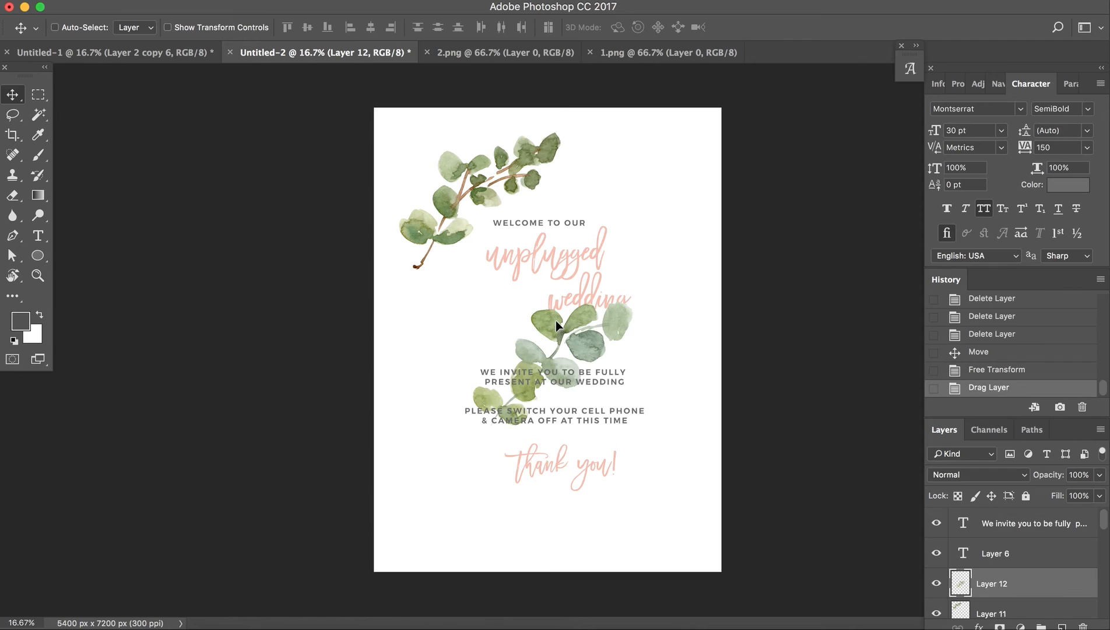
key("ctrl+t")
left_click_drag(636, 286, 655, 393)
left_click_drag(602, 395, 691, 520)
key("Return")
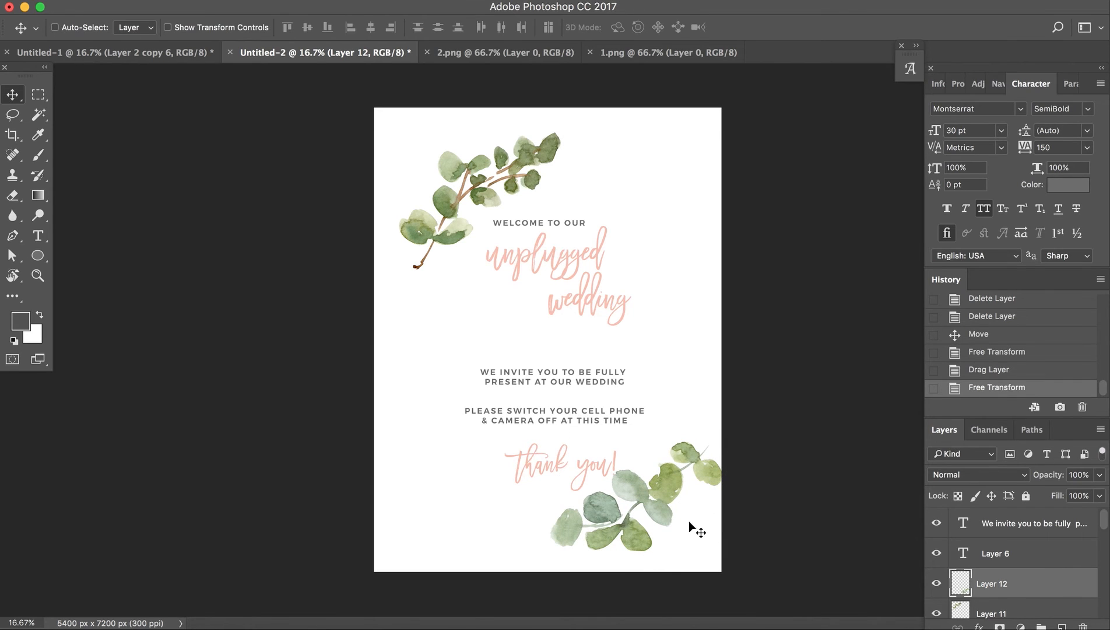
Step: Duplicate the lower-right branch and place the copy upright along the lower left edge, partly off the page
key("ctrl+j")
left_click_drag(383, 64, 398, 486)
key("ctrl+t")
left_click_drag(497, 508, 488, 381)
key("Return")
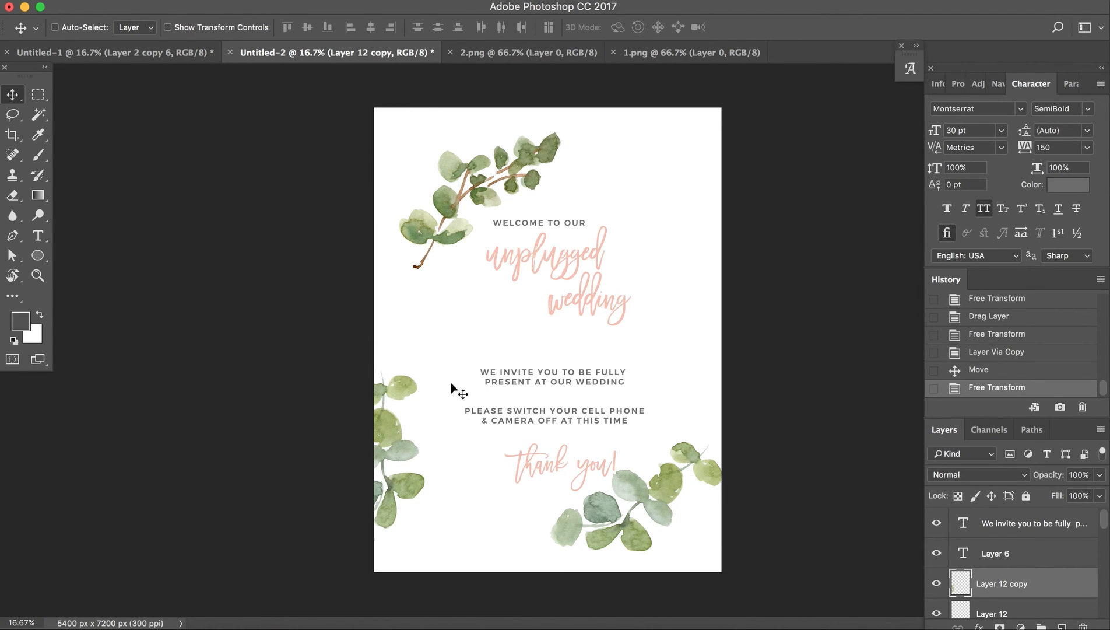
left_click_drag(397, 496, 397, 539)
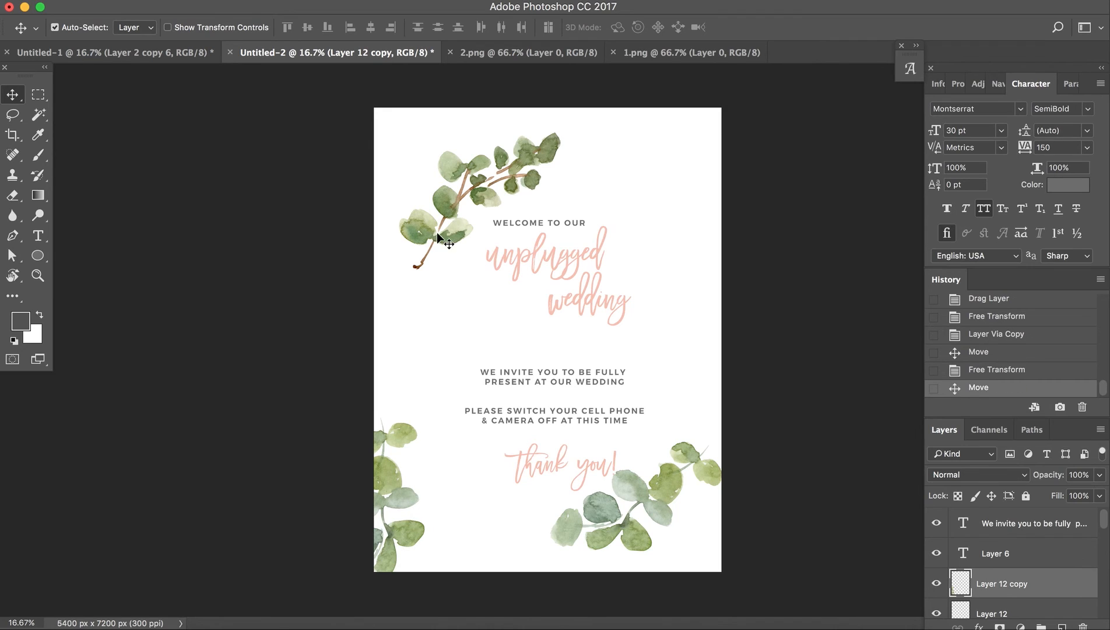
Step: Duplicate the upper-left branch and rotate the copy upright along the middle of the left edge, partly off the page
left_click(444, 234, "ctrl")
key("ctrl+j")
left_click_drag(444, 234, 389, 371)
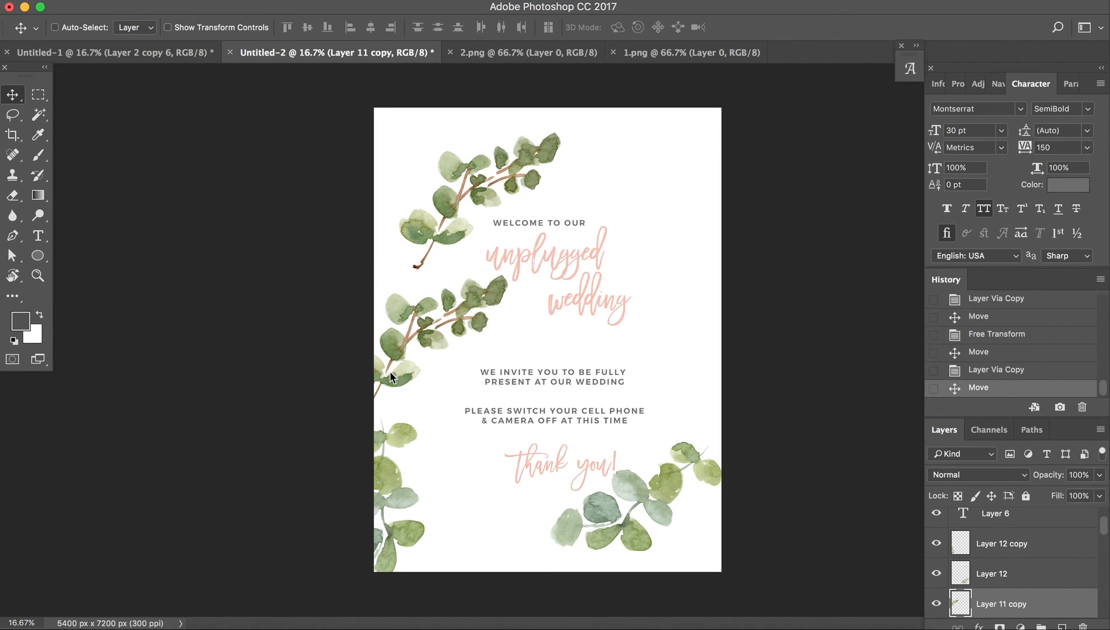
key("ctrl+t")
left_click_drag(521, 373, 538, 260)
left_click_drag(435, 330, 383, 330)
left_click_drag(498, 341, 519, 379)
key("Return")
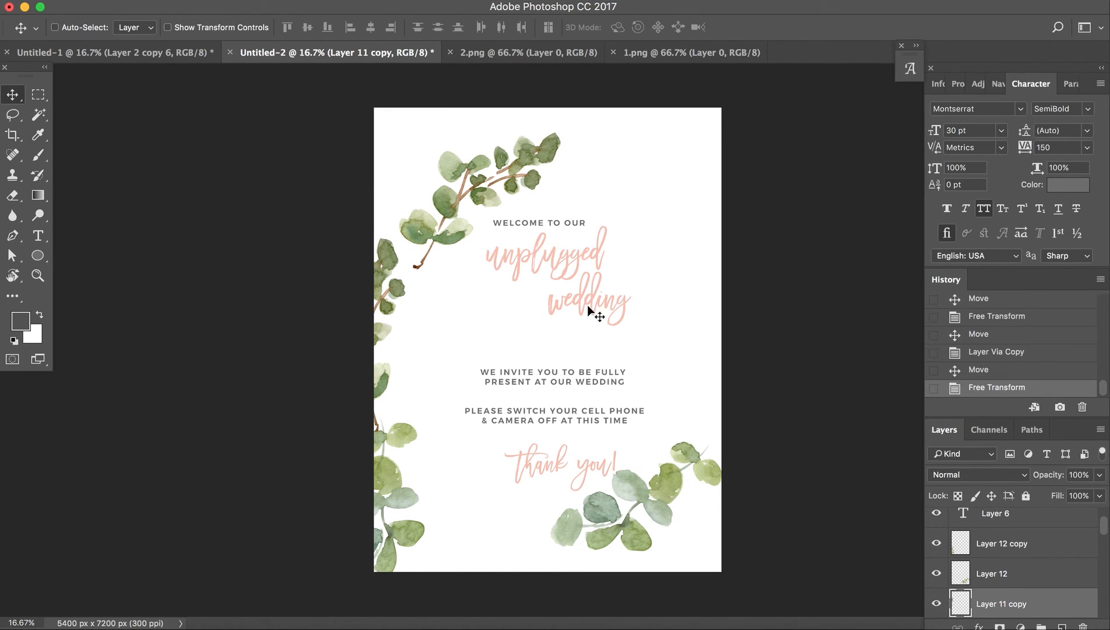
Step: Copy the lower-right branch to the upper-left corner and rotate it upright along the left edge
left_click_drag(671, 481, 399, 149)
key("ctrl+t")
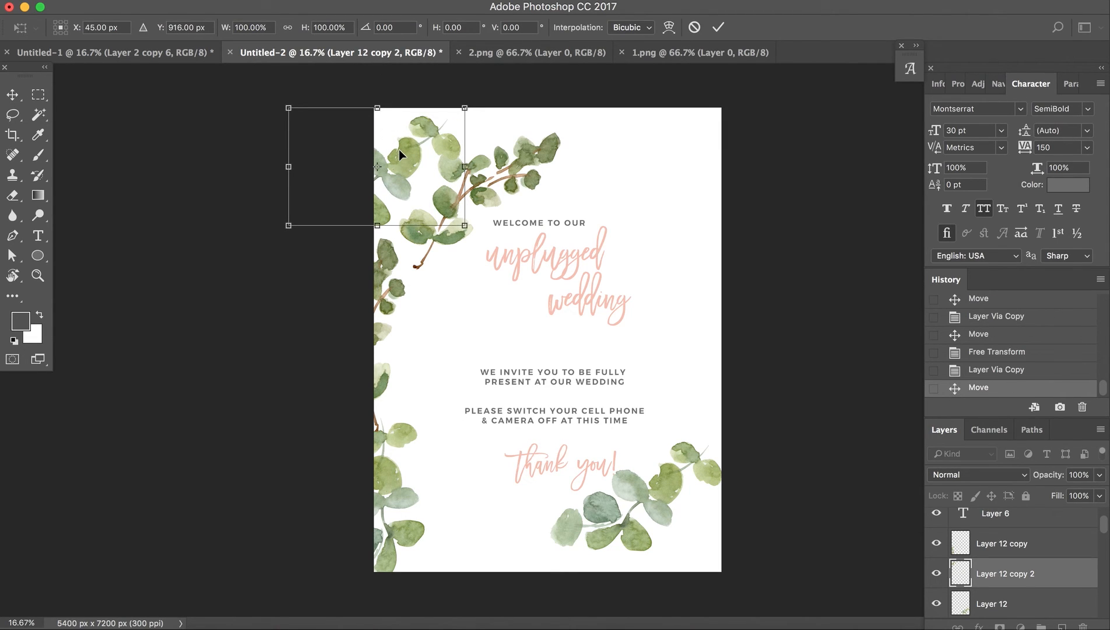
left_click_drag(464, 183, 420, 122)
key("Return")
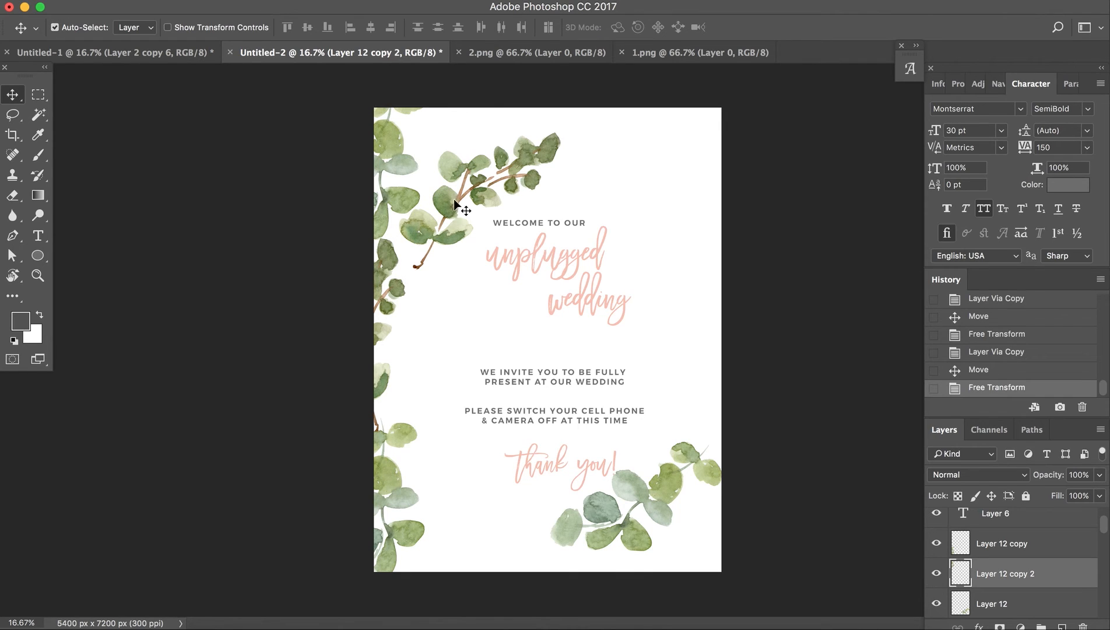
Step: Scale the branch beside "welcome to our" down to about 83% and place it at about X 1633 px, Y 1405 px
left_click(449, 195)
key("ctrl+t")
left_click_drag(396, 122, 436, 134)
left_click_drag(536, 180, 526, 172)
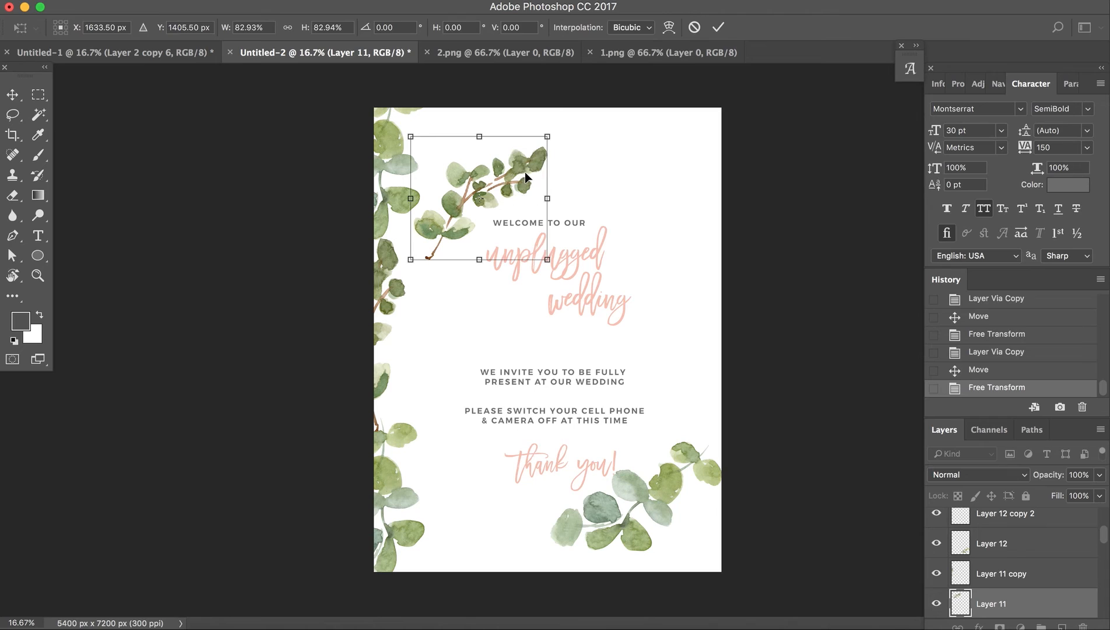
key("Return")
Step: Scale down the lower-right eucalyptus branch and keep it fully inside the page
left_click(665, 483)
key("ctrl+t")
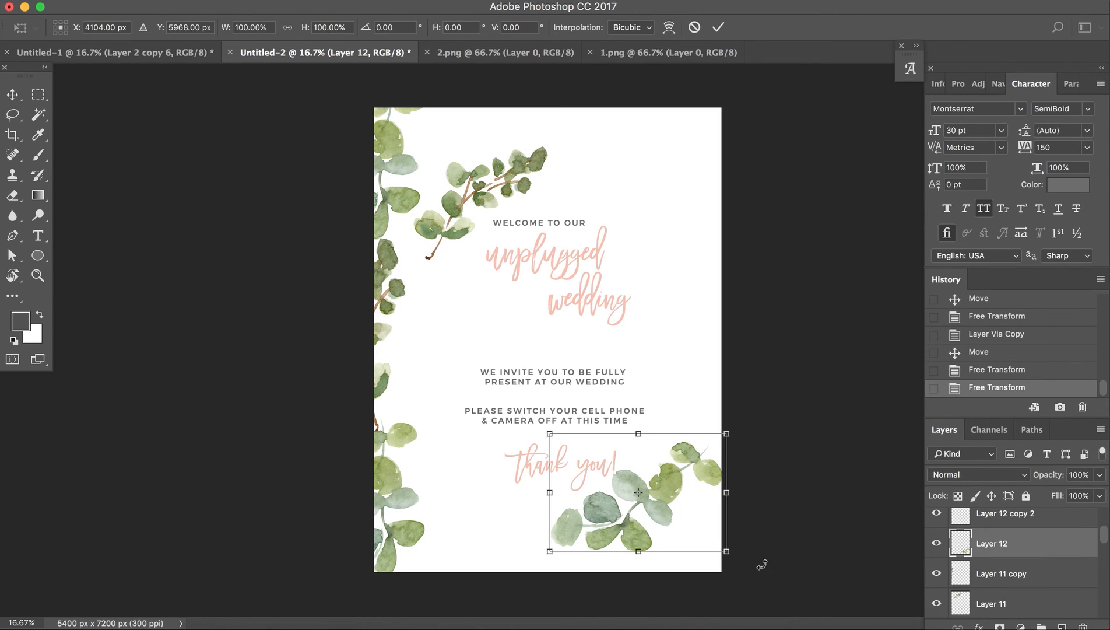
left_click_drag(725, 549, 674, 518)
key("Return")
Step: Duplicate the three left-edge branches, flip the copies vertically and place them along the right edge of the sign
left_click_drag(404, 162, 403, 199)
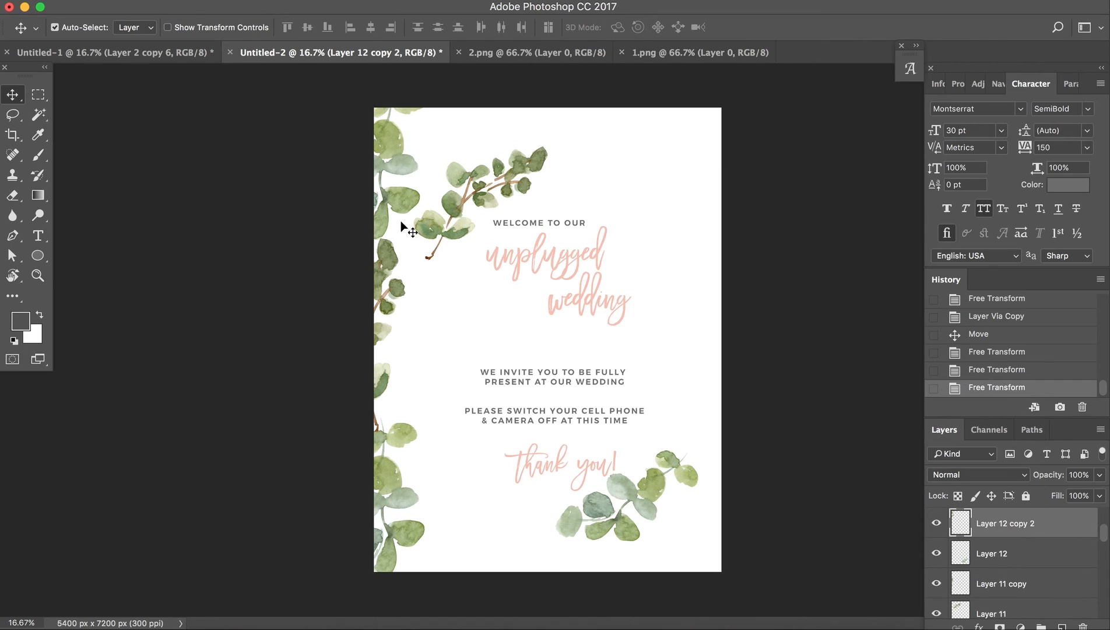
left_click(391, 257, "shift")
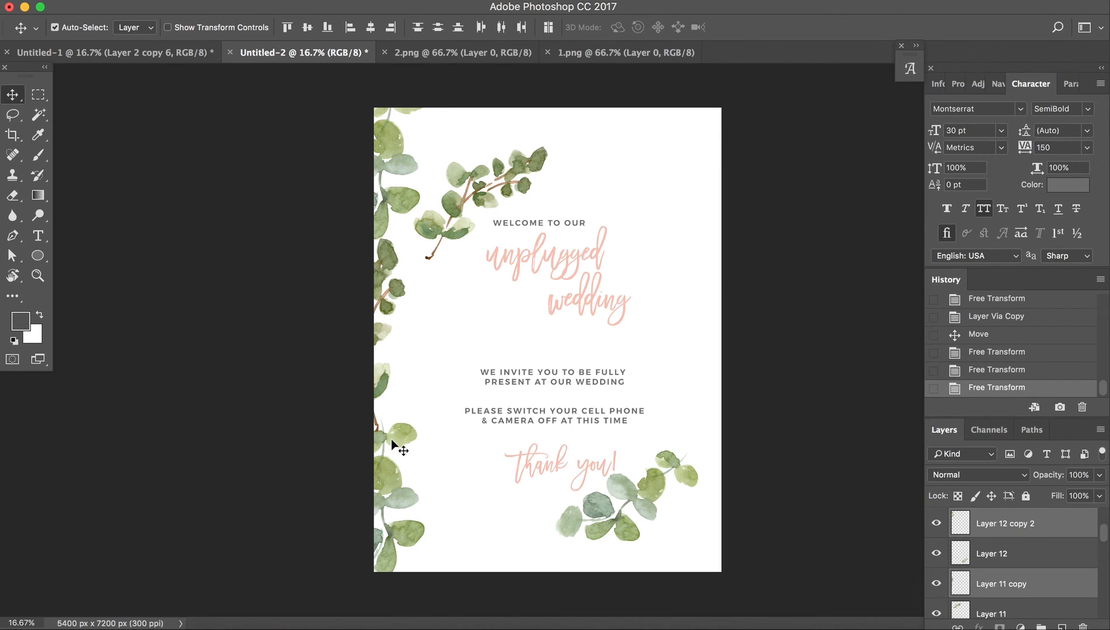
key("ctrl+j")
key("ctrl+t")
right_click(394, 443)
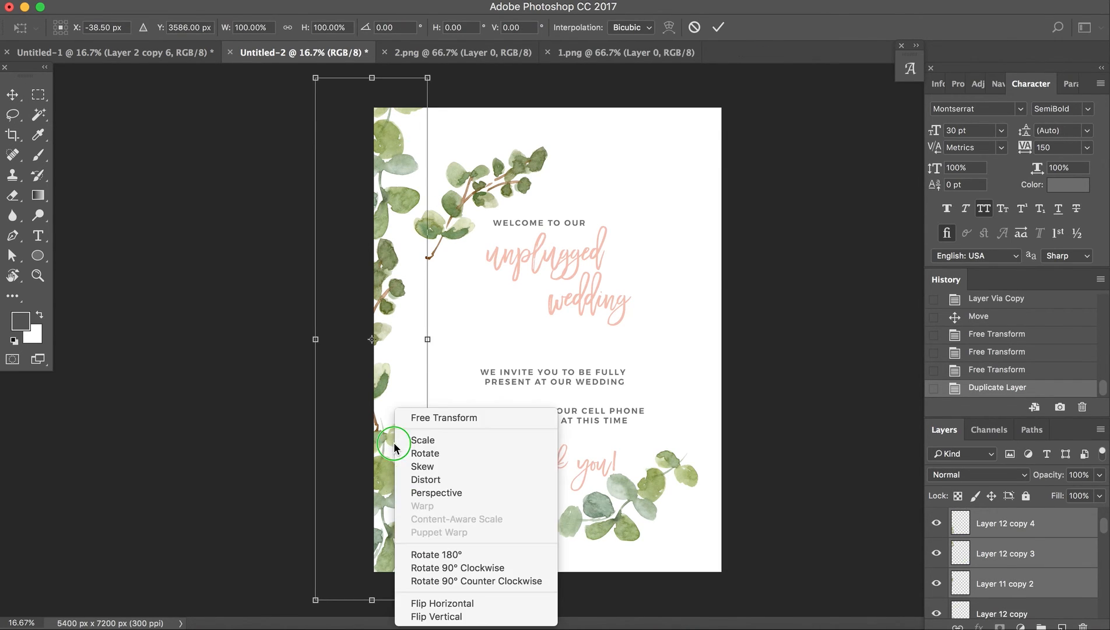
left_click(454, 615)
left_click_drag(367, 339, 745, 350)
key("Return")
Step: Duplicate the right-edge branch group twice, turning the copies horizontal to line the top and bottom edges of the sign
key("ctrl+j")
key("ctrl+t")
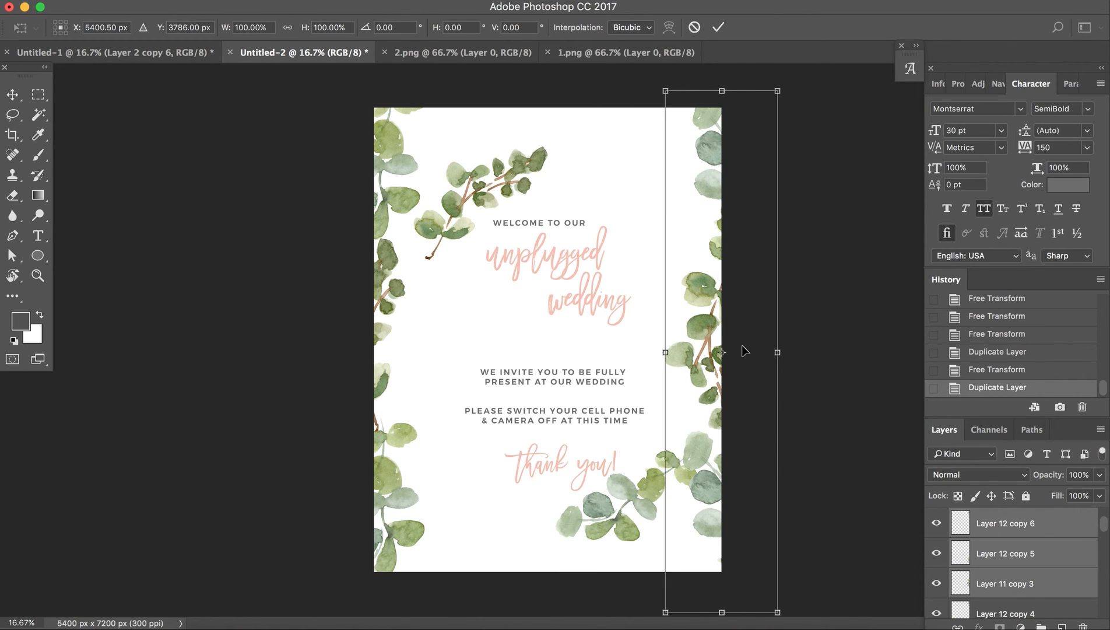
left_click_drag(835, 354, 664, 585)
key("Return")
key("ctrl+j")
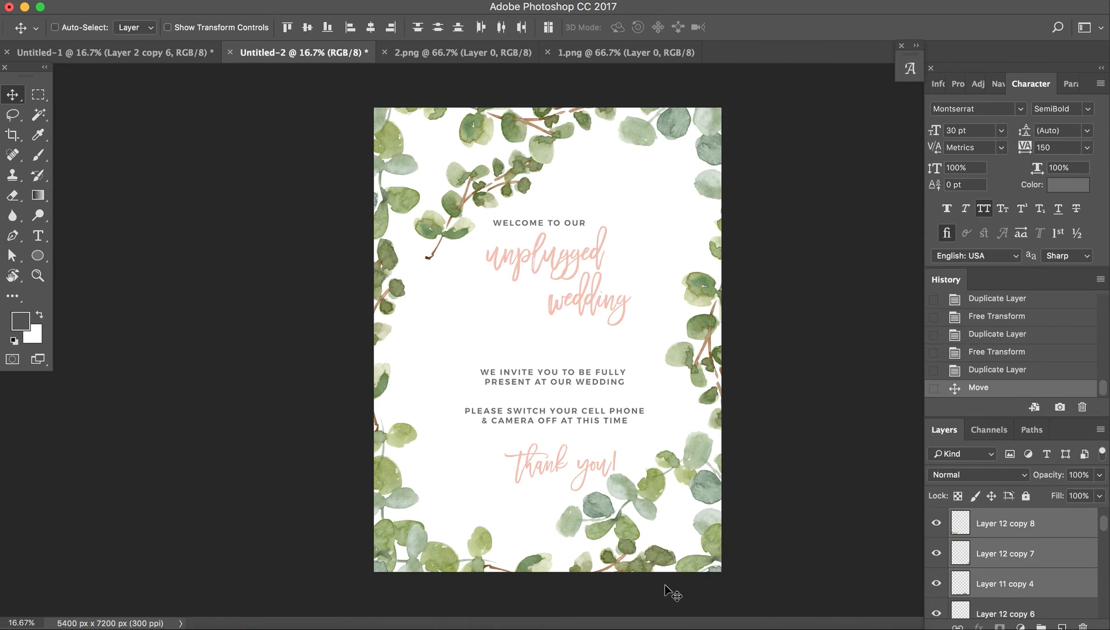
Step: Delete the two inner eucalyptus branches beside the text and move the "unplugged wedding" text slightly lower, more evenly between the smaller text blocks
left_click(517, 169)
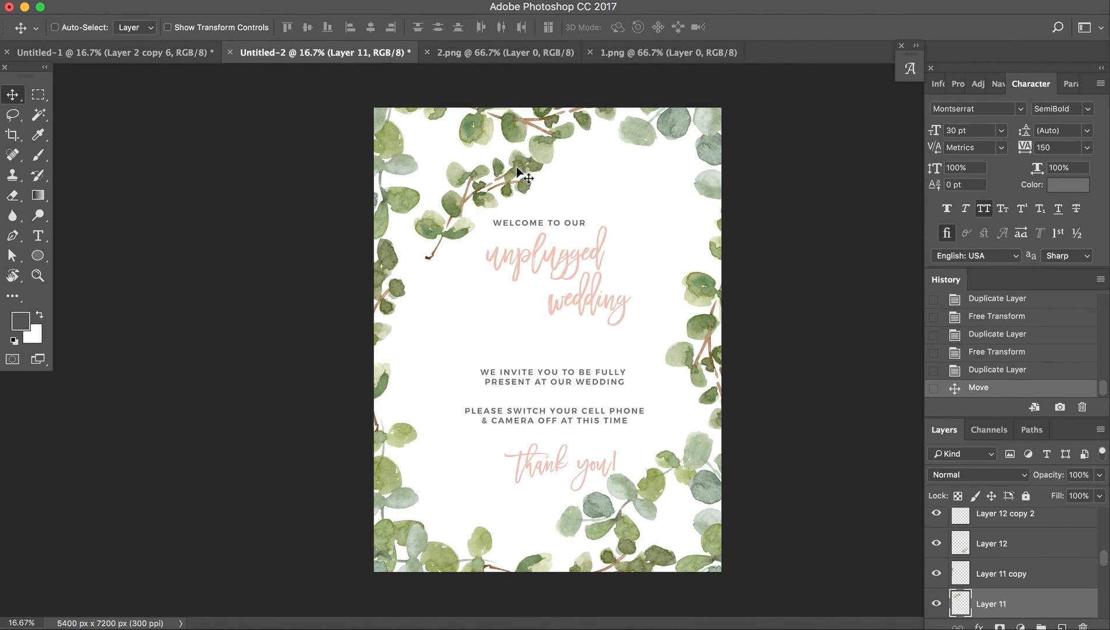
key("Delete")
left_click(631, 485)
key("Delete")
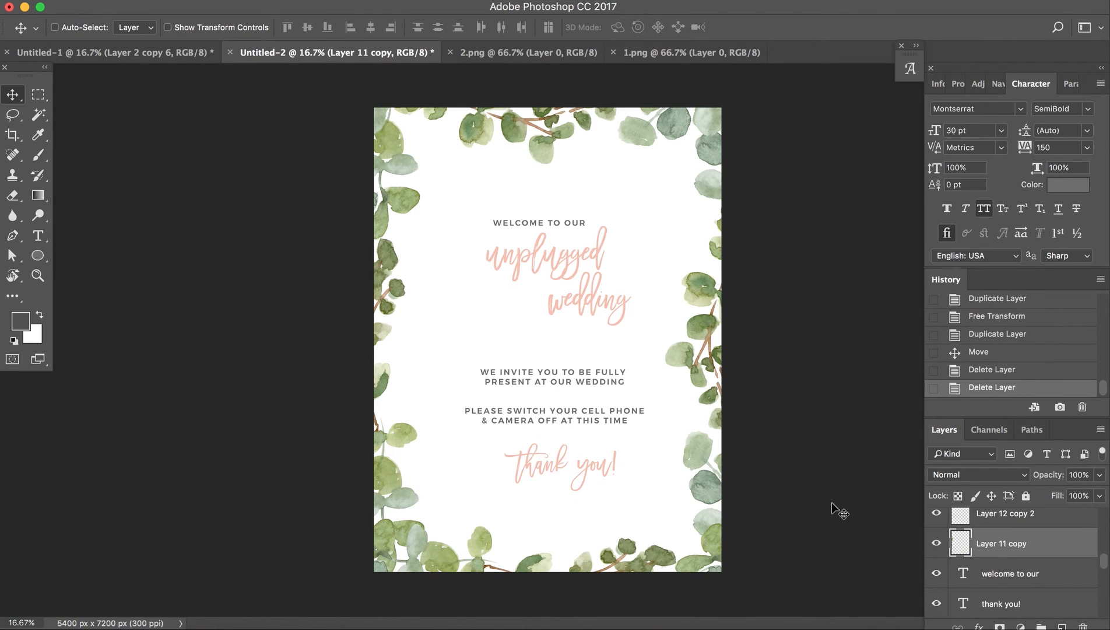
left_click_drag(578, 257, 578, 268)
left_click_drag(577, 271, 577, 271)
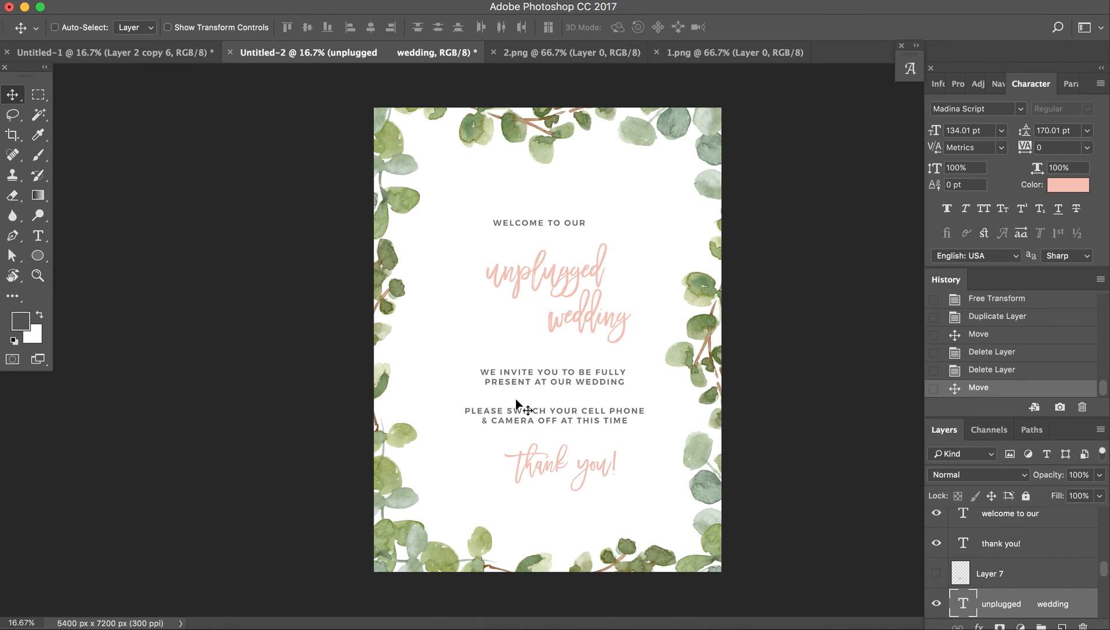
Step: Step back through the history to review the earlier floral and brush-stroke versions, and return to the latest eucalyptus border state
left_click(694, 287, "super")
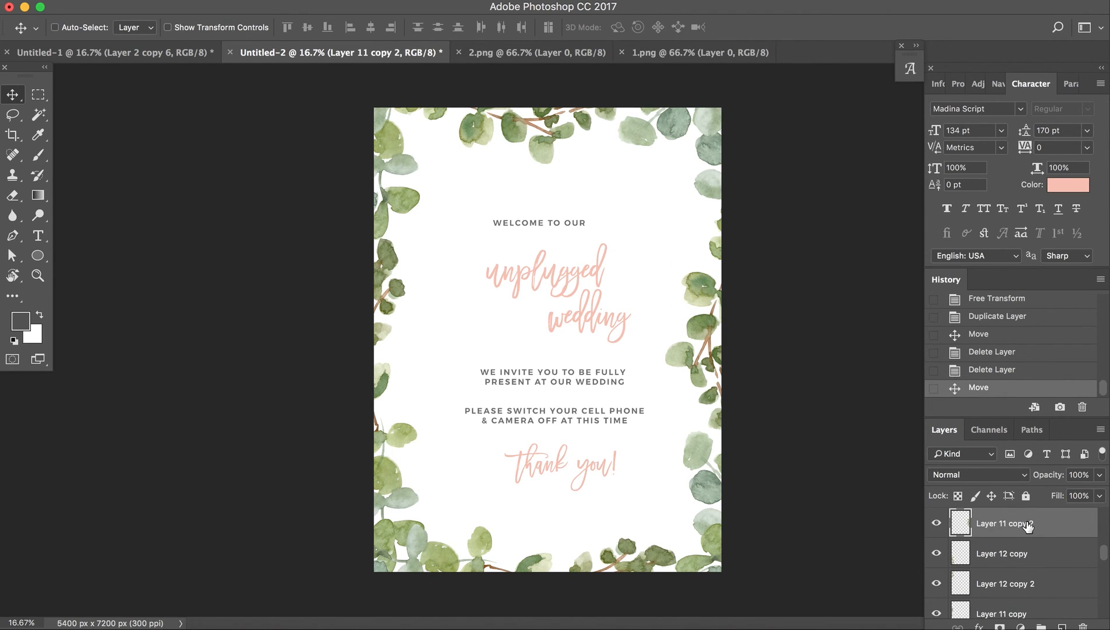
scroll(1029, 322, "up", 3)
scroll(1029, 323, "up", 10)
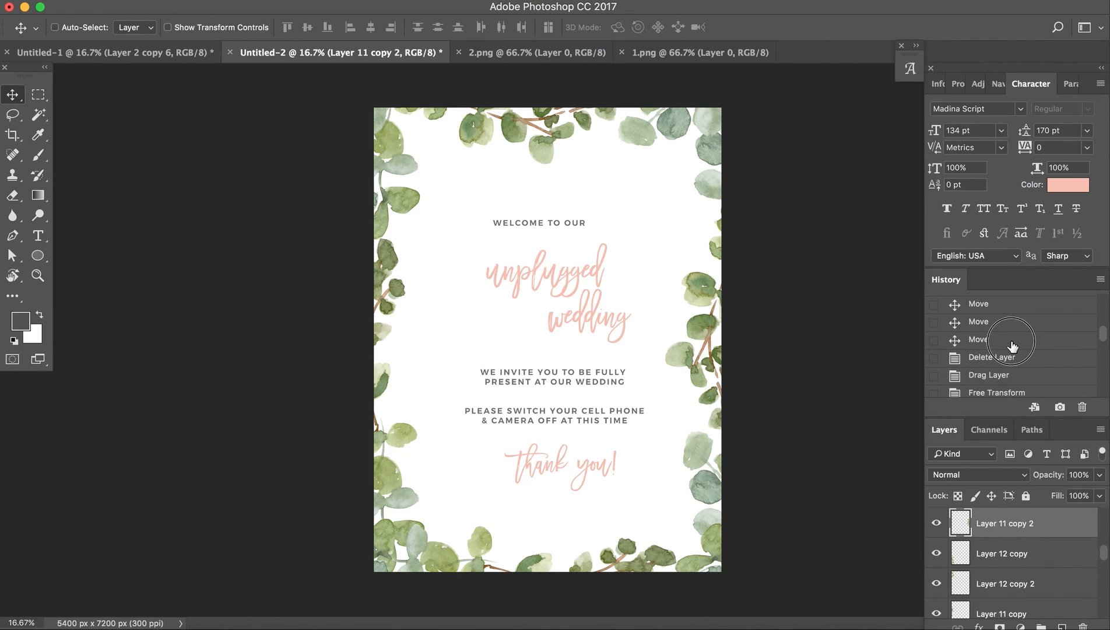
left_click(1018, 338)
scroll(1015, 362, "up", 3)
scroll(1015, 362, "up", 3)
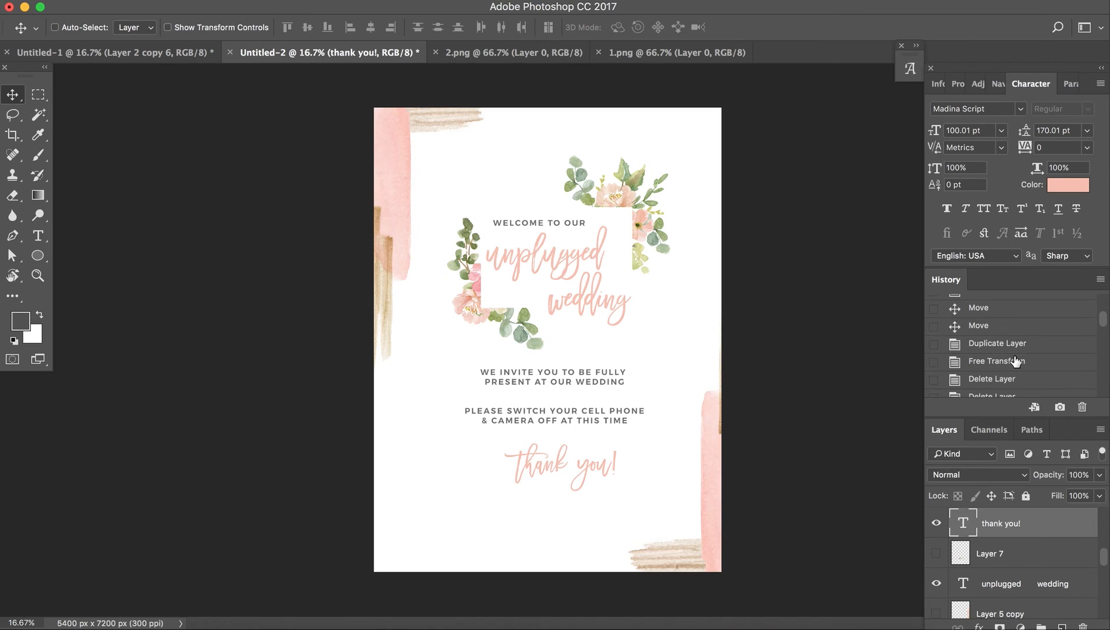
left_click(1002, 340)
scroll(1002, 343, "up", 5)
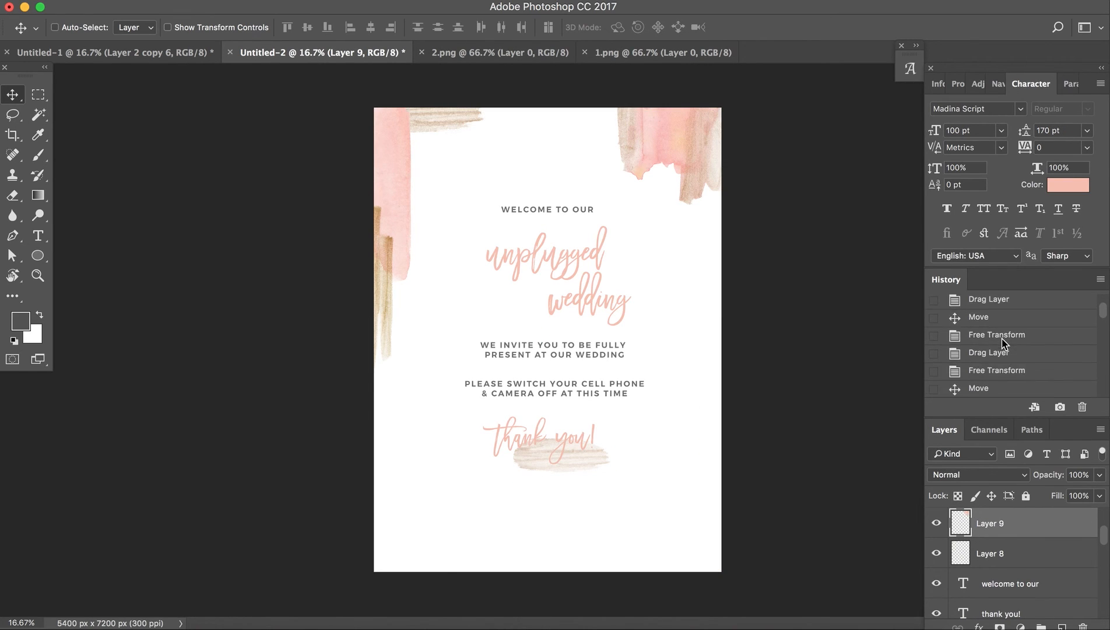
scroll(1003, 343, "down", 6)
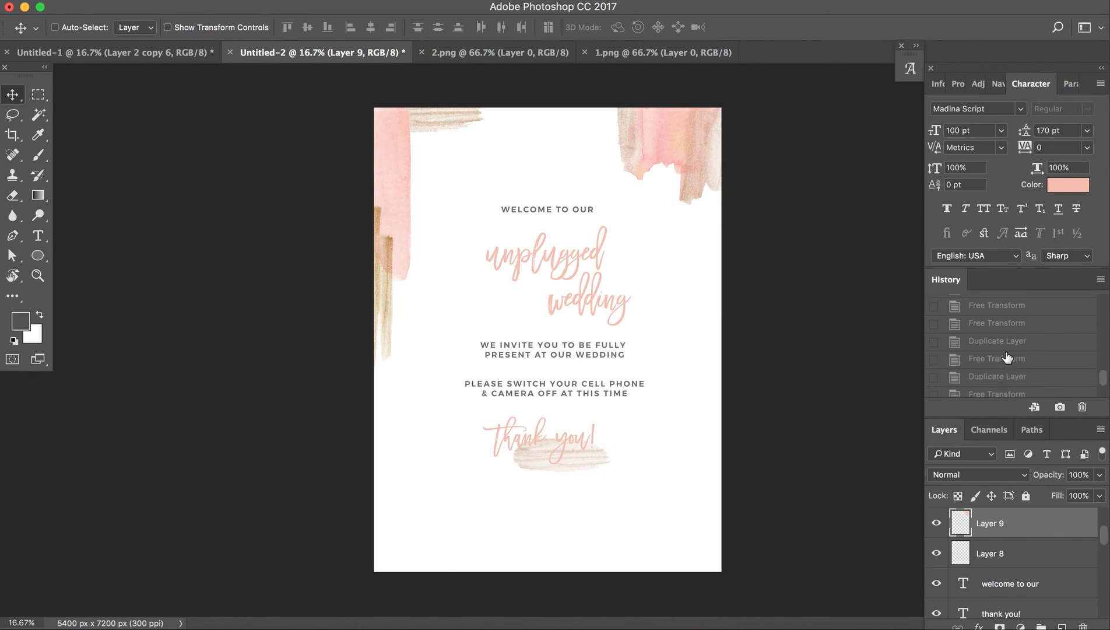
left_click(995, 388)
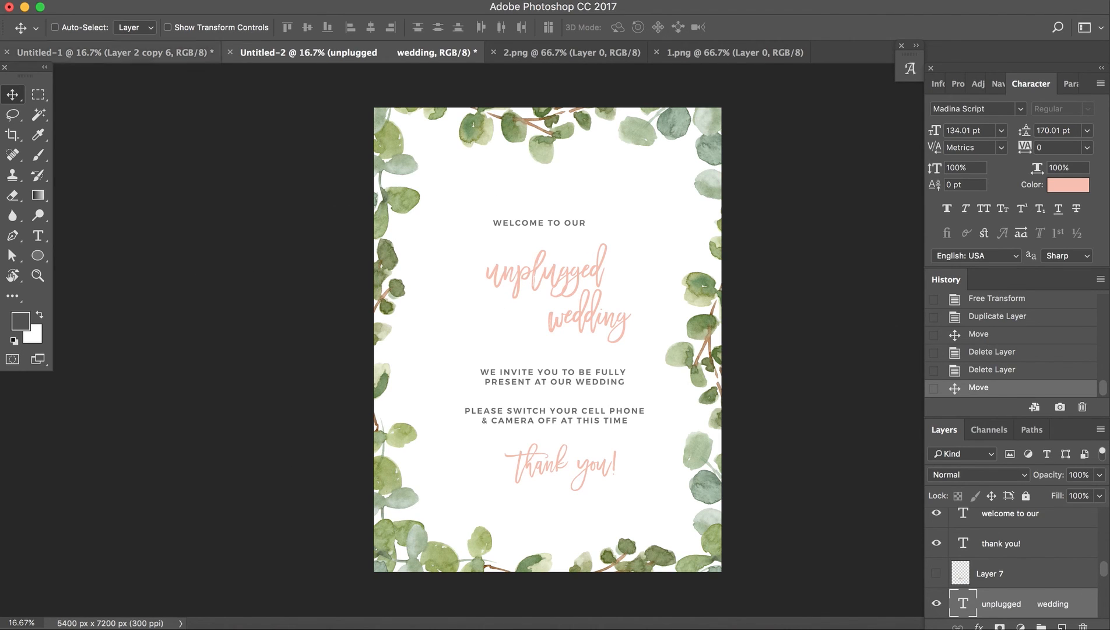
Step: Start saving the sign under a new name, choosing the Desktop as location and Design as the file name
left_click(135, 1)
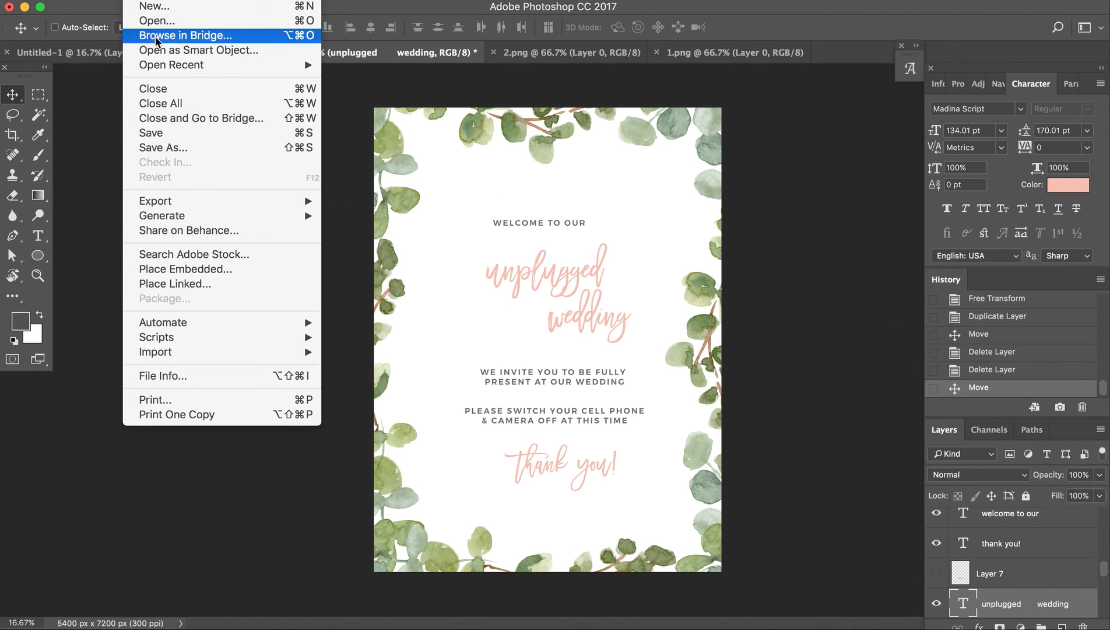
left_click(192, 151)
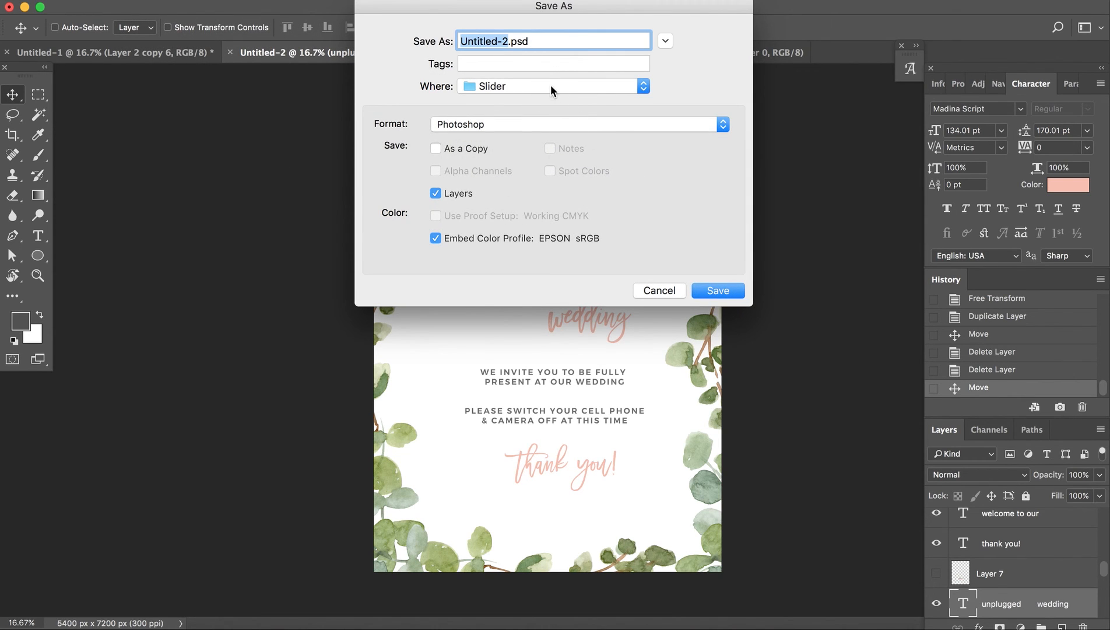
left_click(665, 41)
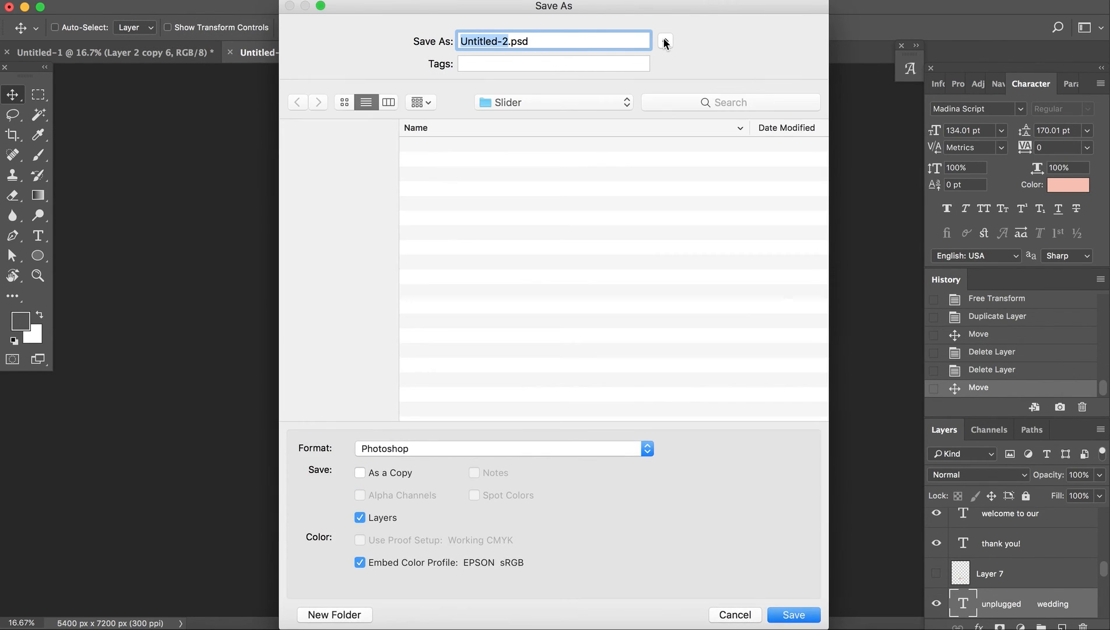
left_click(509, 104)
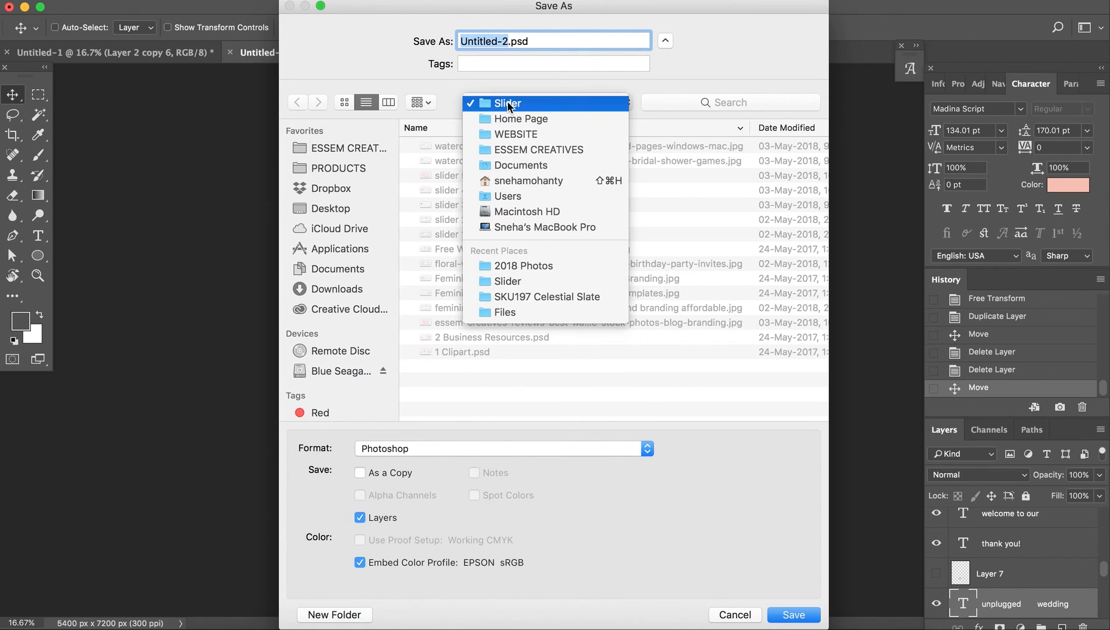
left_click(332, 208)
left_click(331, 209)
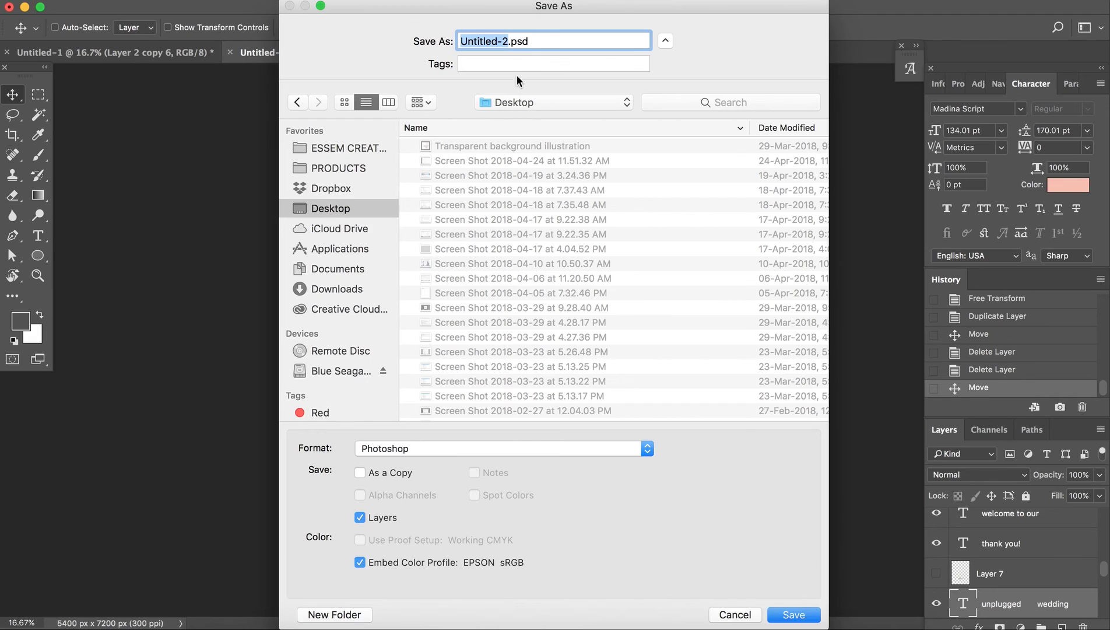
type("Design")
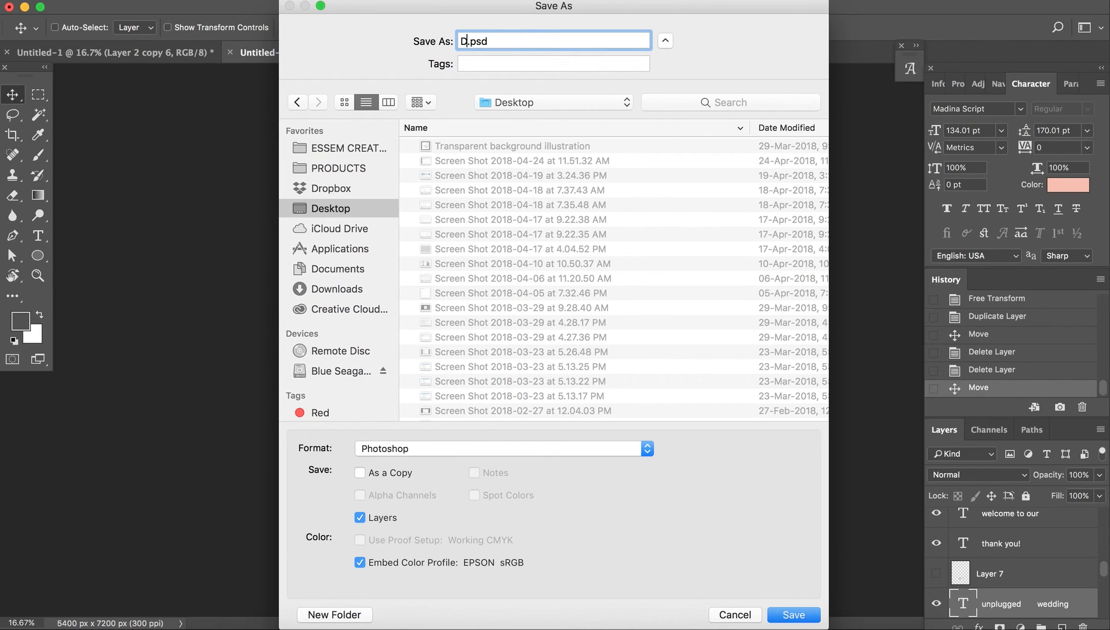
Step: Save the file in JPEG format at quality 12 (Maximum) with the Baseline ("Standard") option
left_click(466, 450)
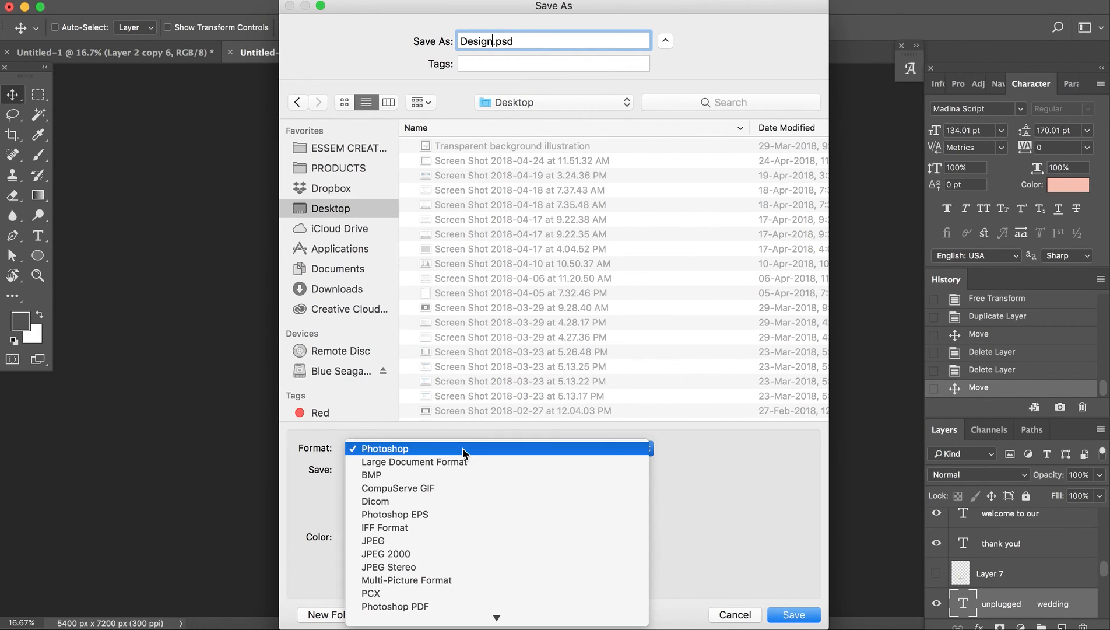
scroll(440, 544, "down", 4)
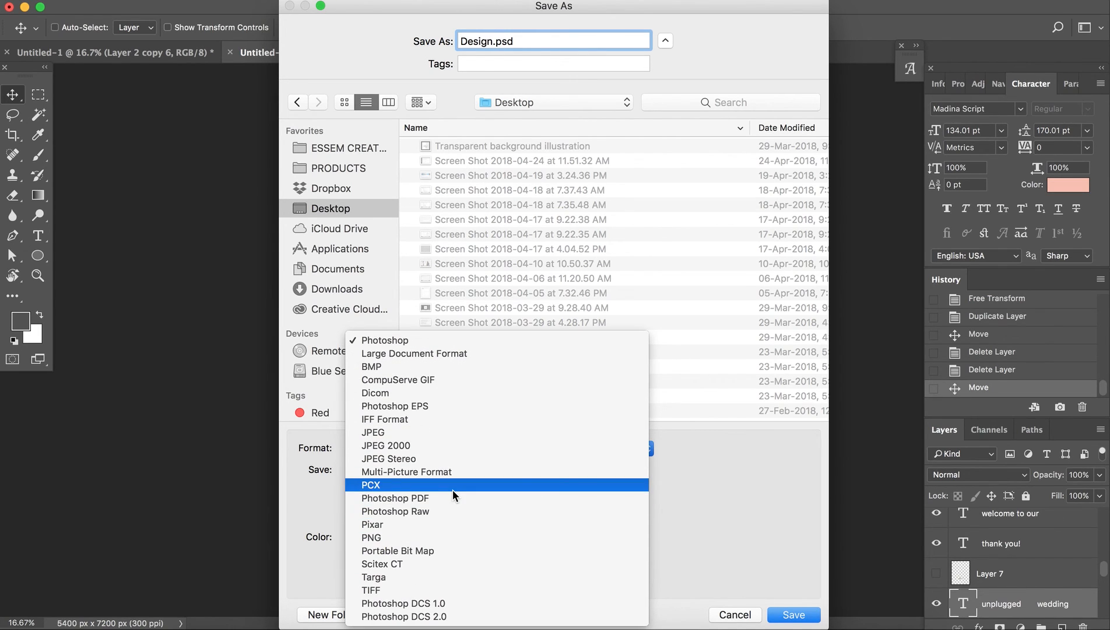
left_click(426, 432)
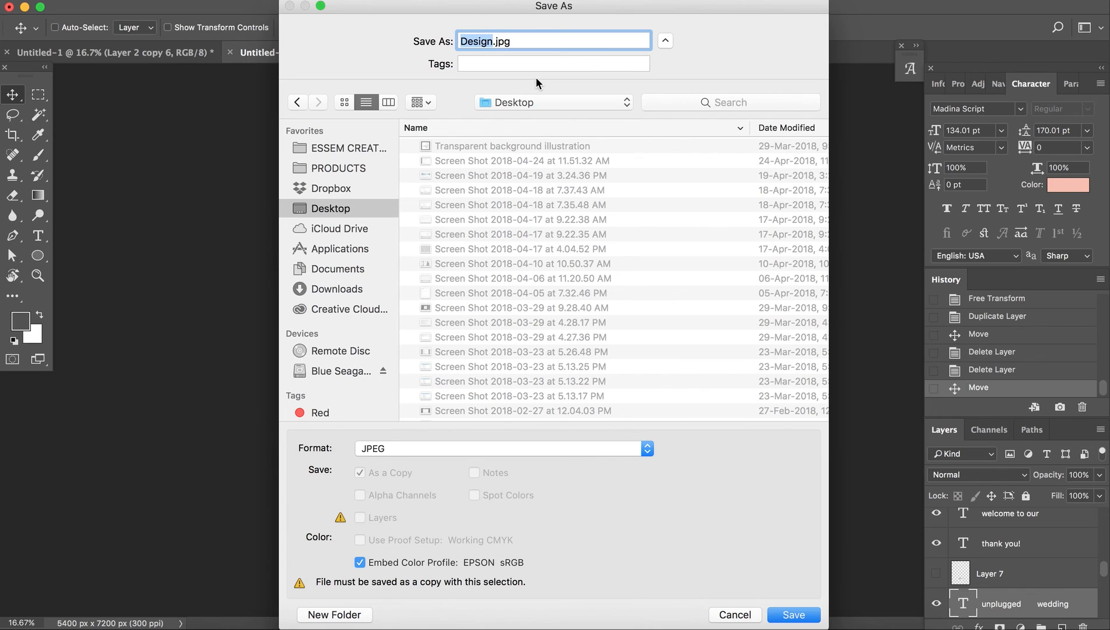
left_click(787, 616)
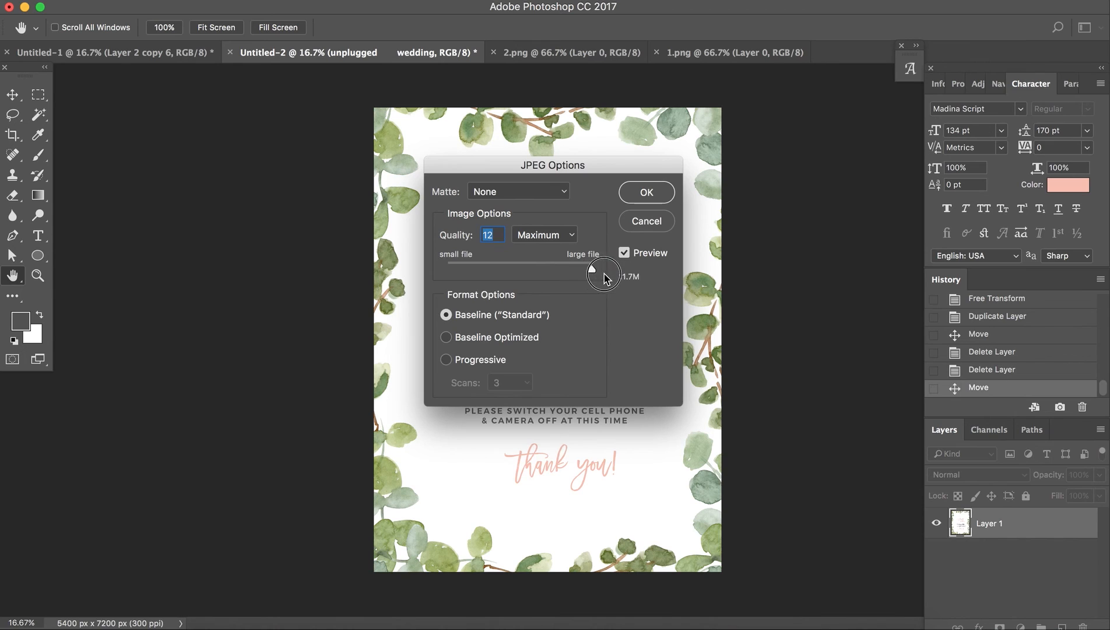
left_click(647, 195)
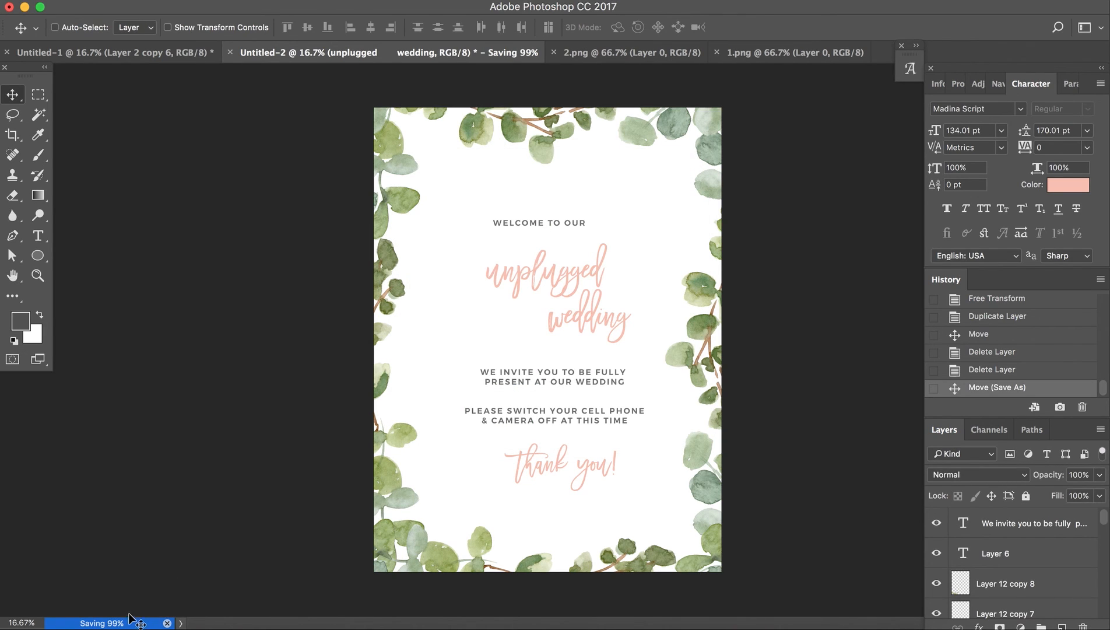
Step: Open the exported Design.jpg from All My Files in Finder and move its preview window over the middle of the screen
left_click(202, 626)
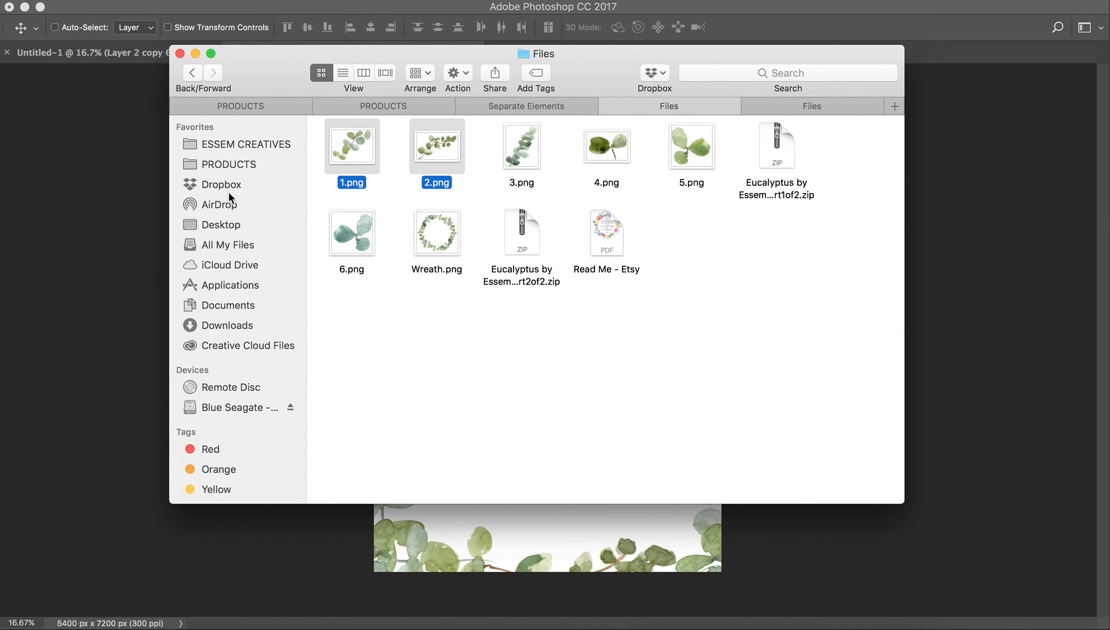
left_click(227, 245)
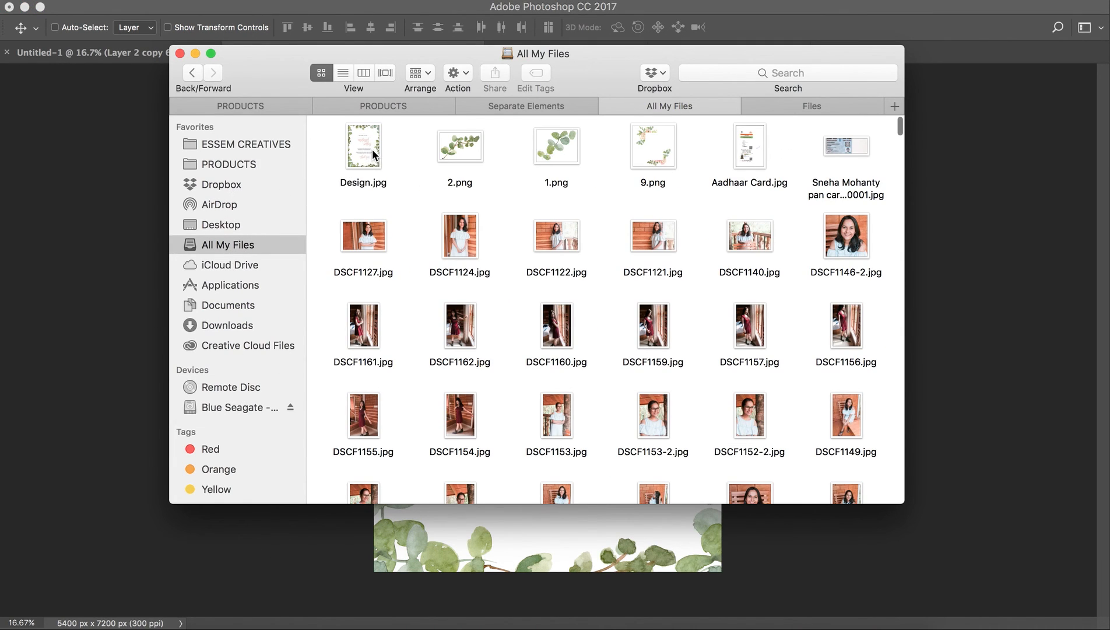
double_click(374, 155)
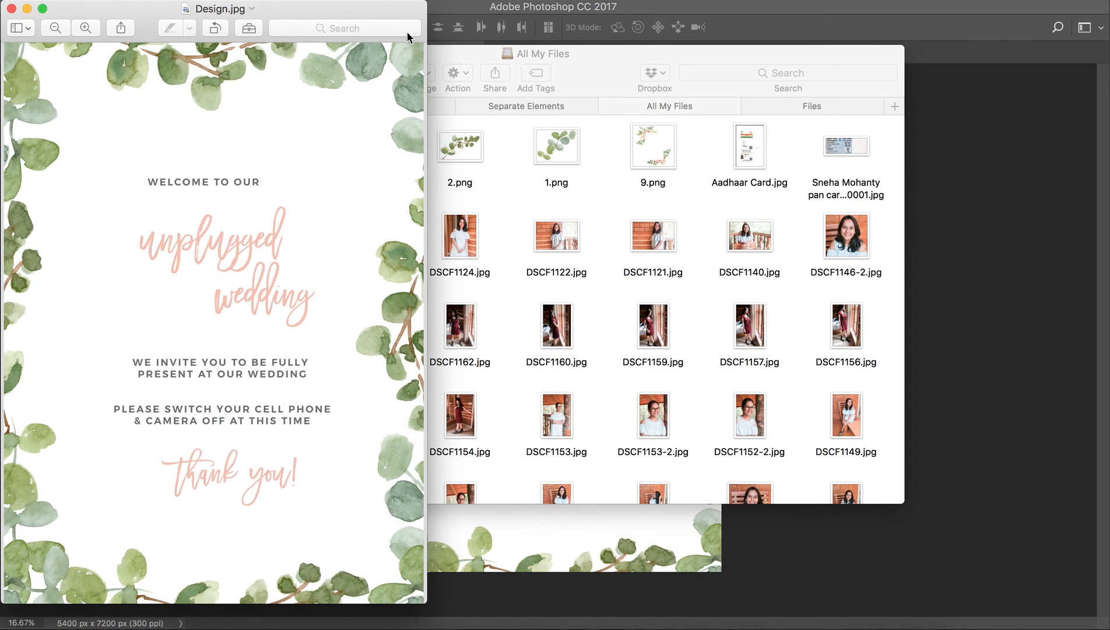
left_click(951, 153)
key("super+Tab")
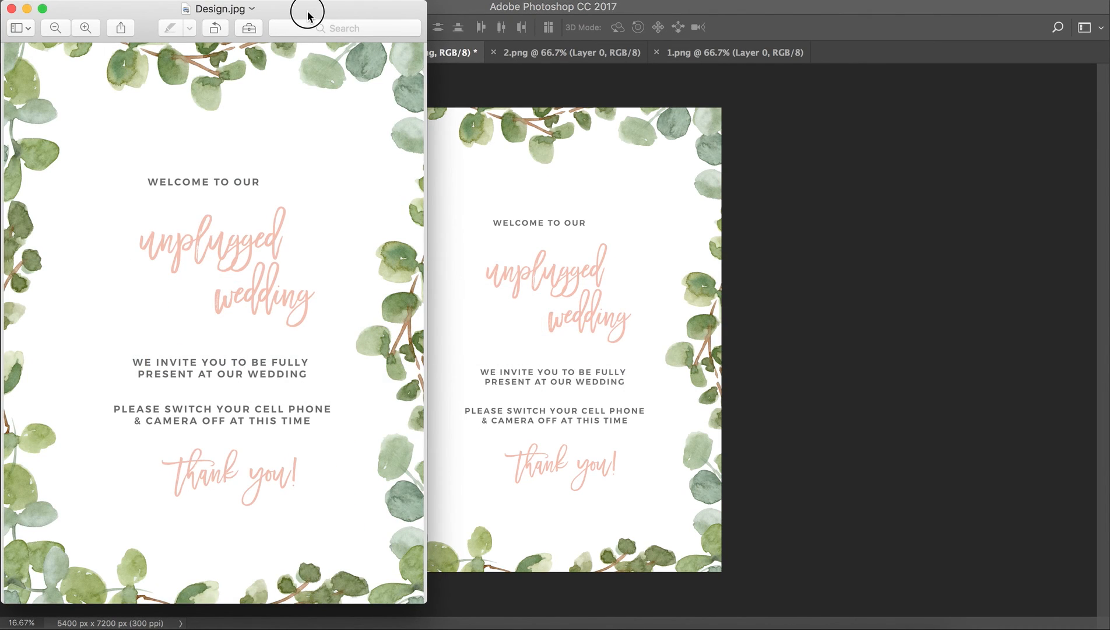
left_click_drag(305, 8, 640, 35)
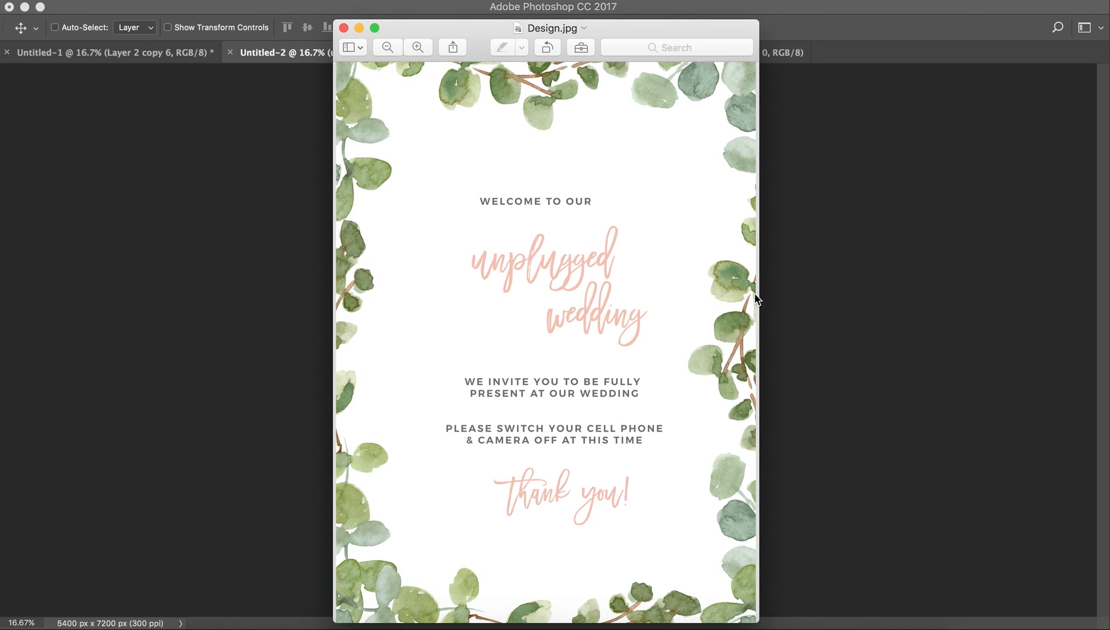
Step: Return to Photoshop and delete the eucalyptus branches on the upper and middle part of the sign's left edge
left_click(843, 371)
scroll(1026, 324, "up", 5)
scroll(1026, 325, "down", 5)
scroll(1024, 591, "down", 5)
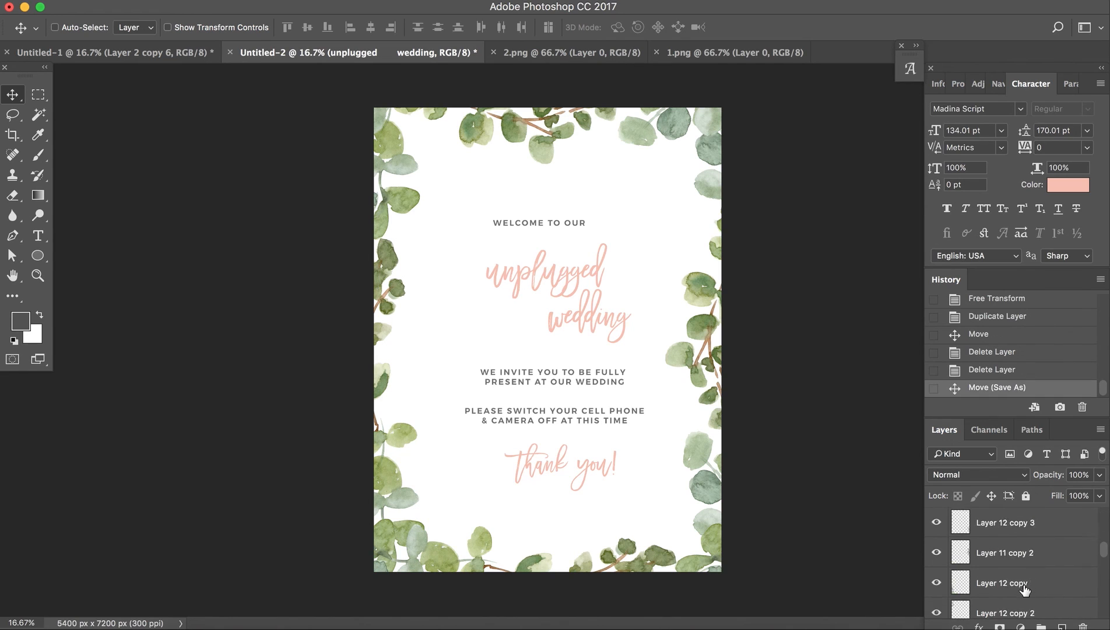
scroll(1025, 590, "down", 4)
scroll(1025, 590, "up", 10)
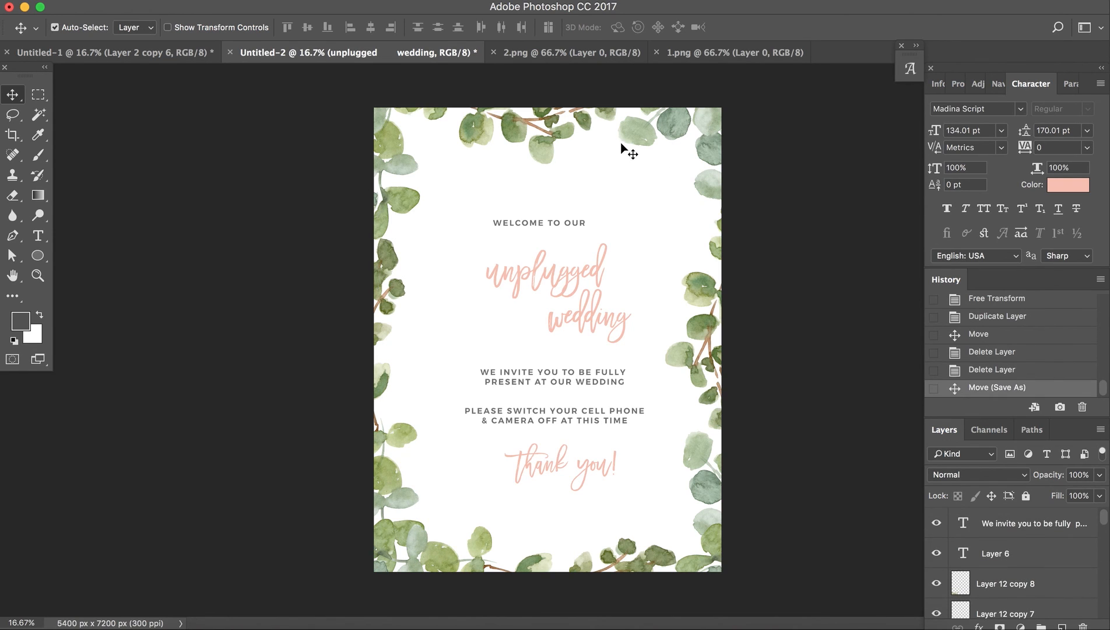
key("BackSpace")
key("BackSpace")
key("BackSpace")
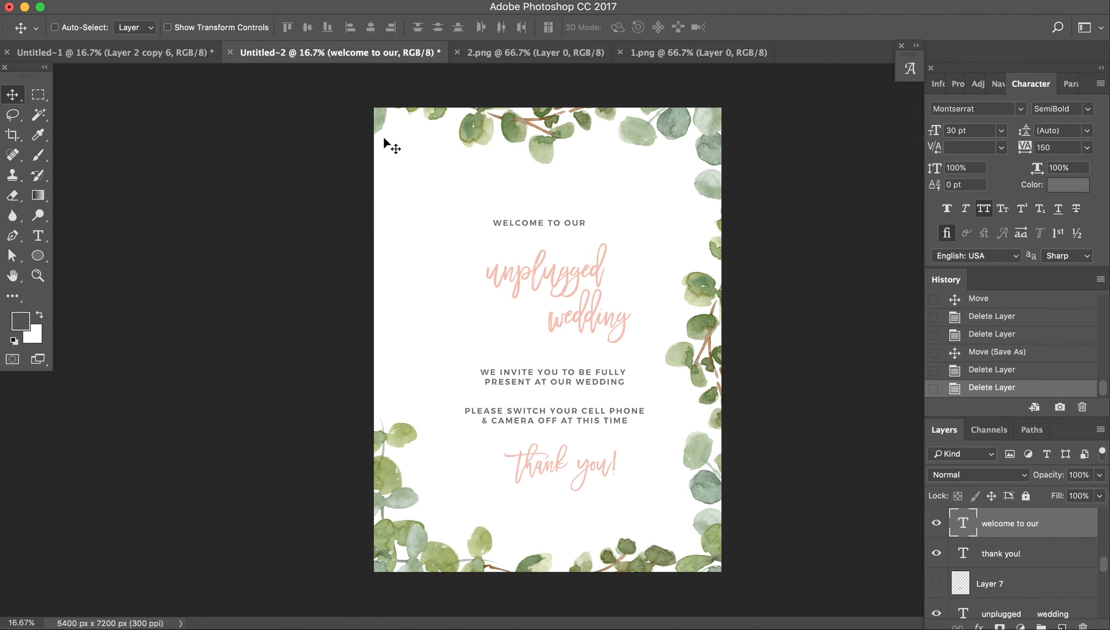
key("super+z")
Step: Delete the eucalyptus branches along the sign's top edge, including those in both upper corners
left_click(382, 113)
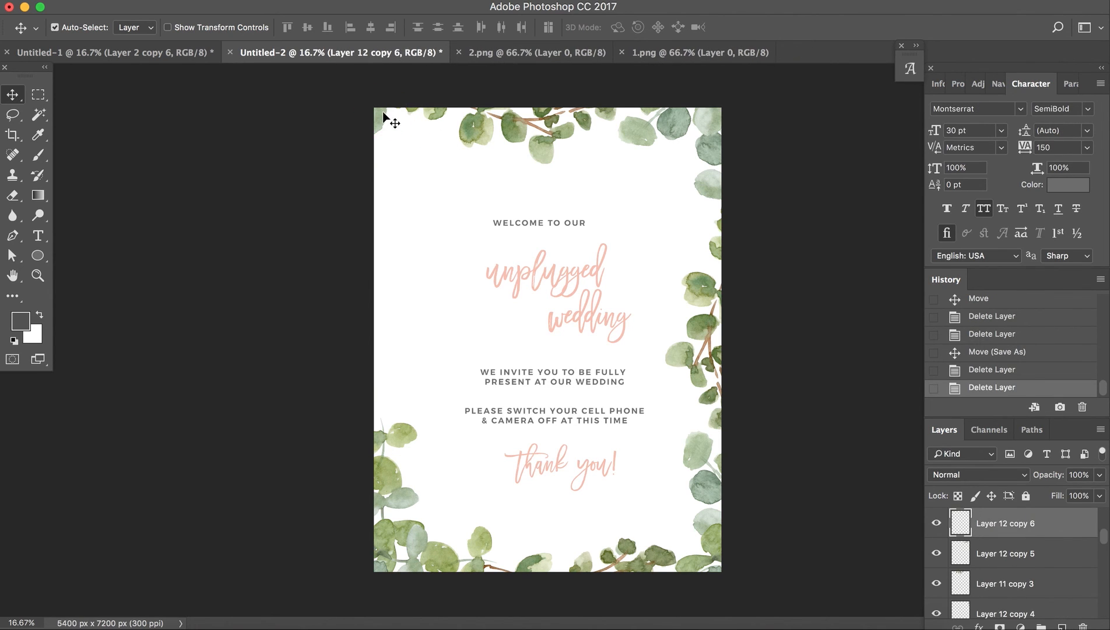
key("BackSpace")
left_click(509, 134)
key("BackSpace")
left_click(669, 123, "super")
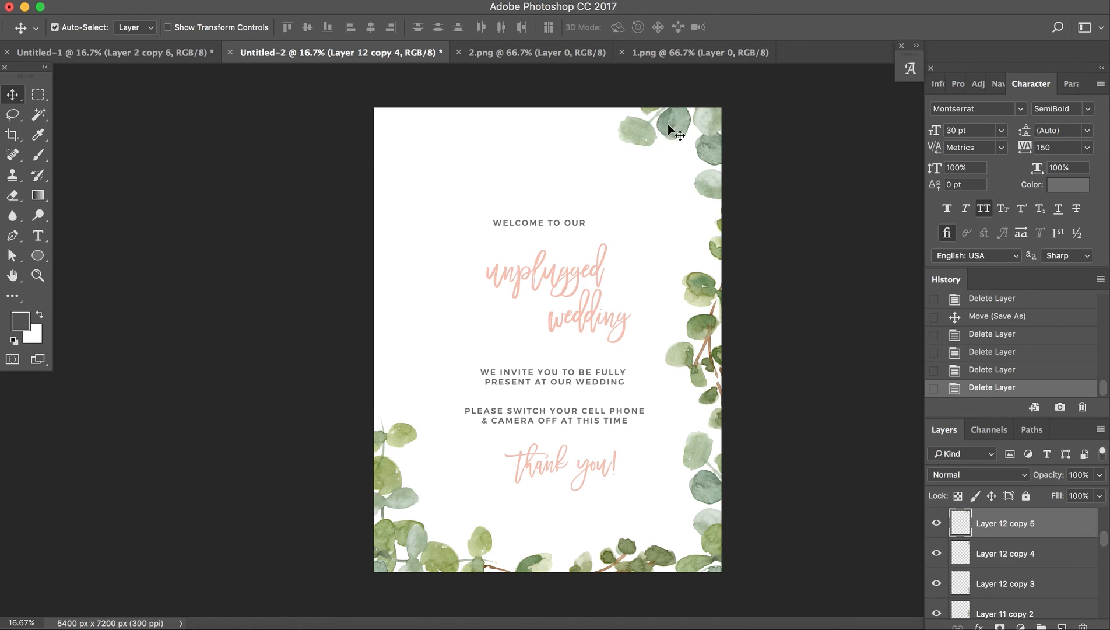
key("BackSpace")
key("BackSpace")
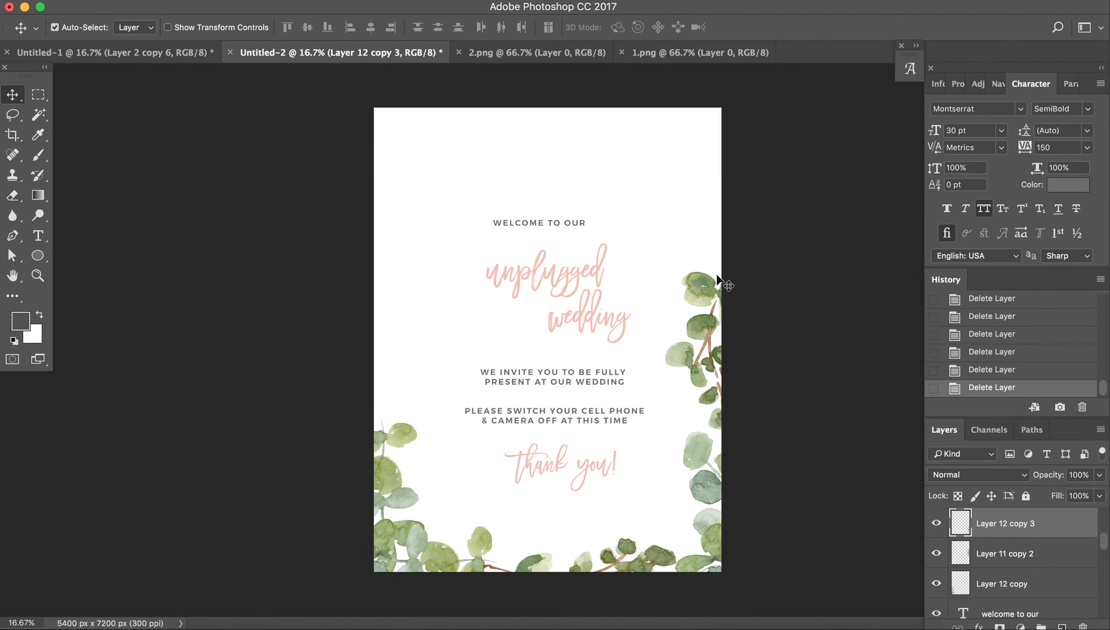
Step: Delete the remaining eucalyptus branches on the sign's right edge and the right part of its bottom edge
left_click(705, 287, "super")
key("BackSpace")
left_click(700, 452, "super")
key("BackSpace")
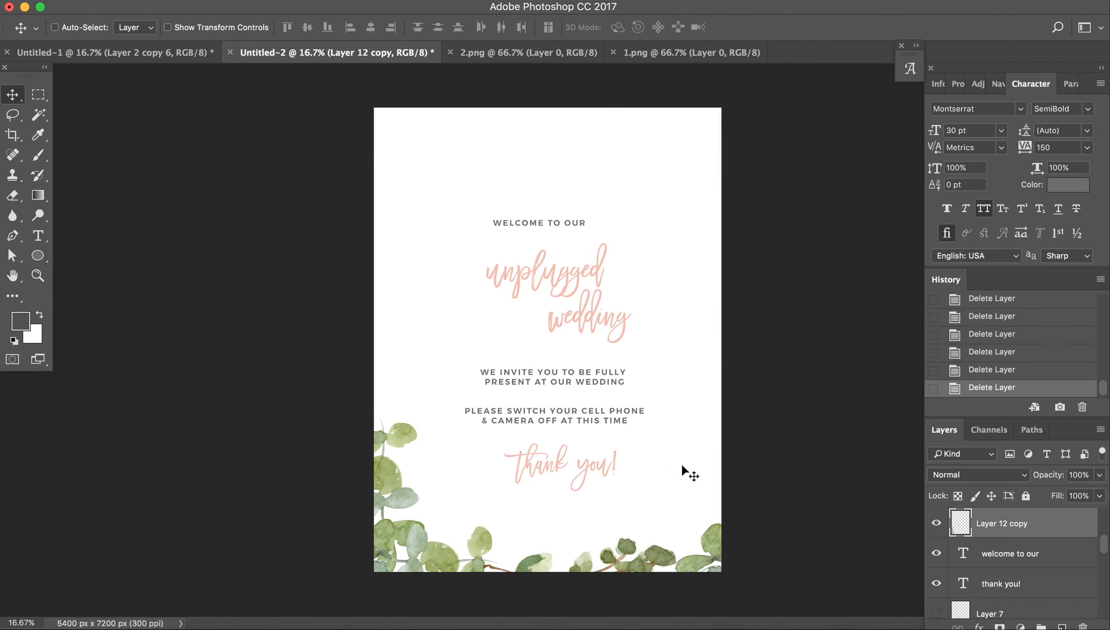
left_click(661, 556, "super")
key("BackSpace")
left_click(711, 537, "super")
key("BackSpace")
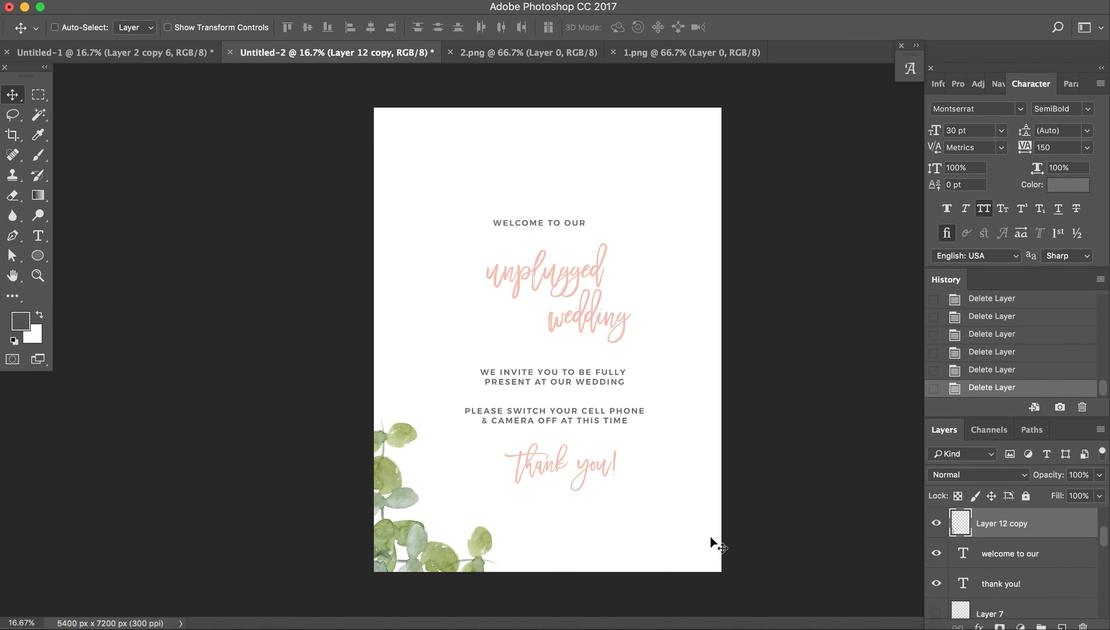
Step: Delete the last eucalyptus branches in the sign's lower-left corner, keeping the white background layer
left_click(390, 482, "super")
key("BackSpace")
left_click(426, 571, "super")
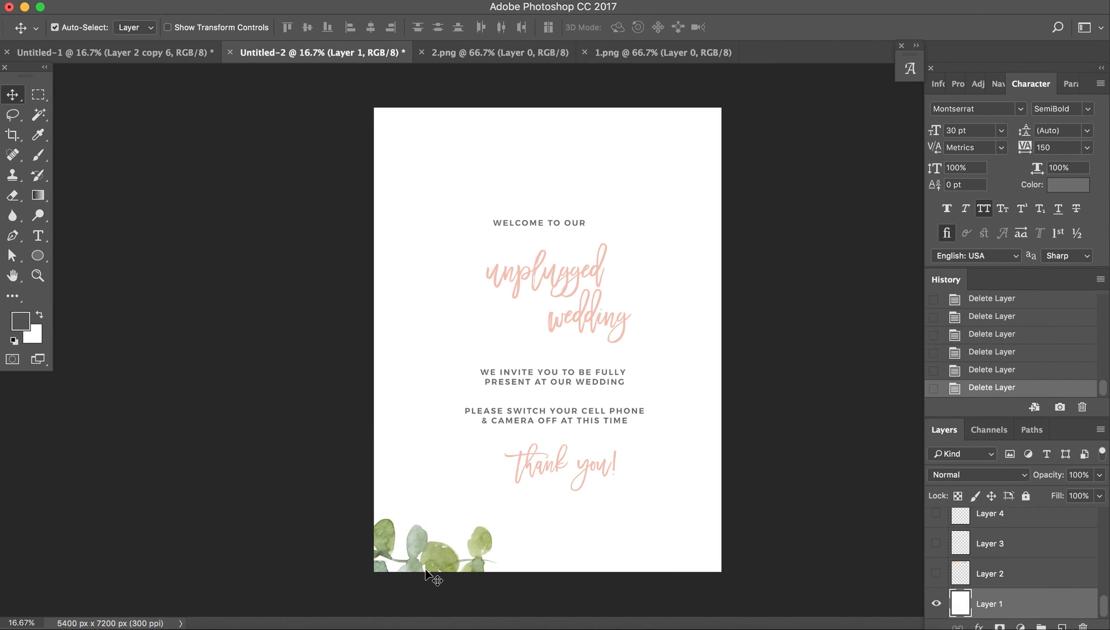
key("BackSpace")
key("super+z")
left_click(434, 548, "super")
key("BackSpace")
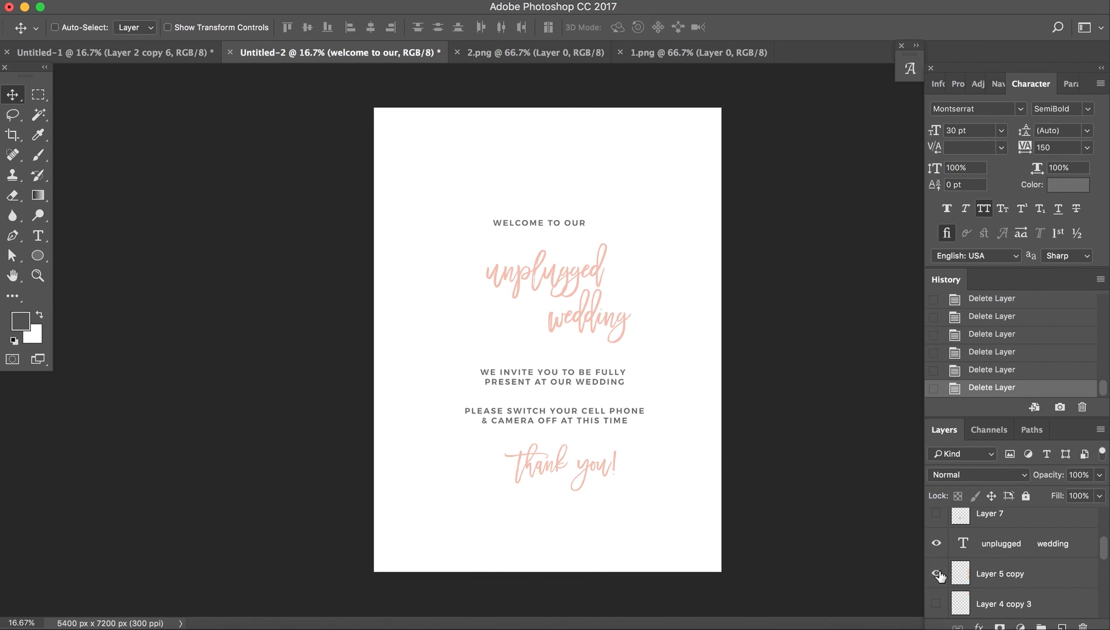
Step: Show the hidden pink and beige watercolor brush-stroke layers along the sign's right and bottom edges
left_click_drag(936, 573, 937, 601)
scroll(940, 600, "down", 1)
left_click(937, 599)
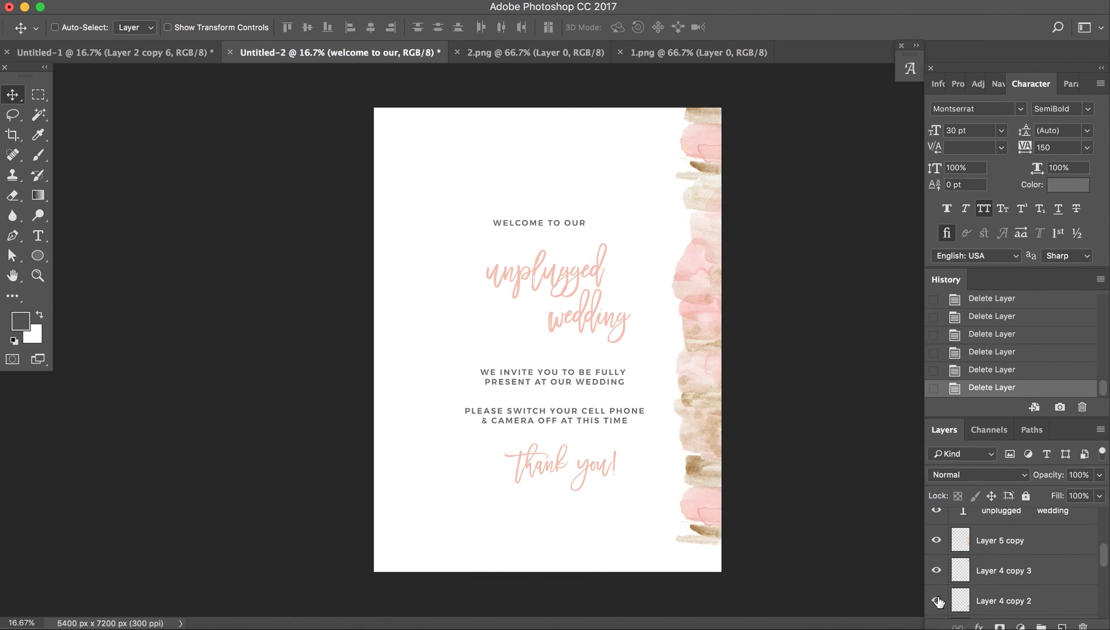
scroll(939, 601, "down", 1)
left_click(936, 600)
scroll(938, 600, "down", 1)
left_click(937, 602)
scroll(938, 602, "down", 2)
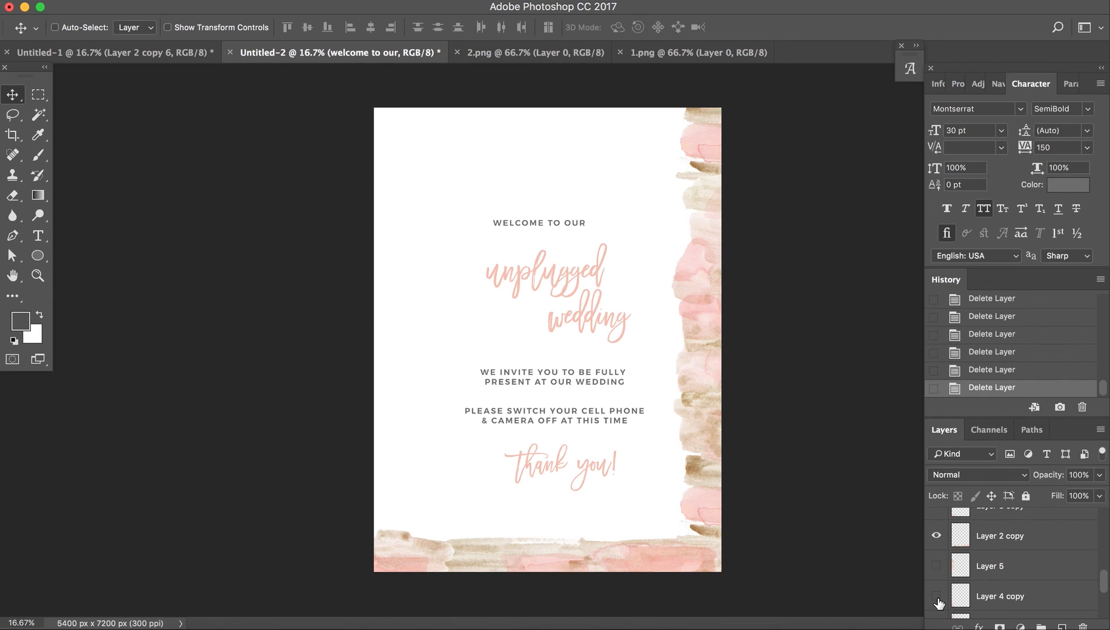
Step: Show the remaining hidden watercolor brush-stroke layers along the sign's left and top edges to complete the border
left_click(936, 564)
left_click(937, 596)
scroll(937, 603, "down", 1)
scroll(938, 606, "down", 1)
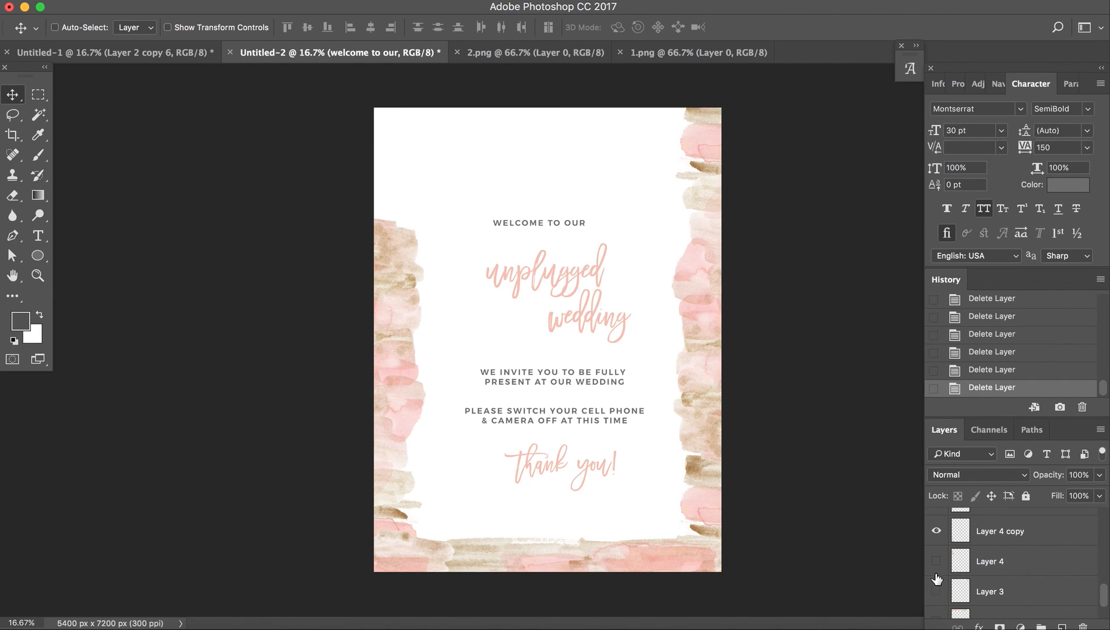
left_click(936, 560)
left_click(936, 590)
scroll(936, 590, "down", 2)
left_click(936, 574)
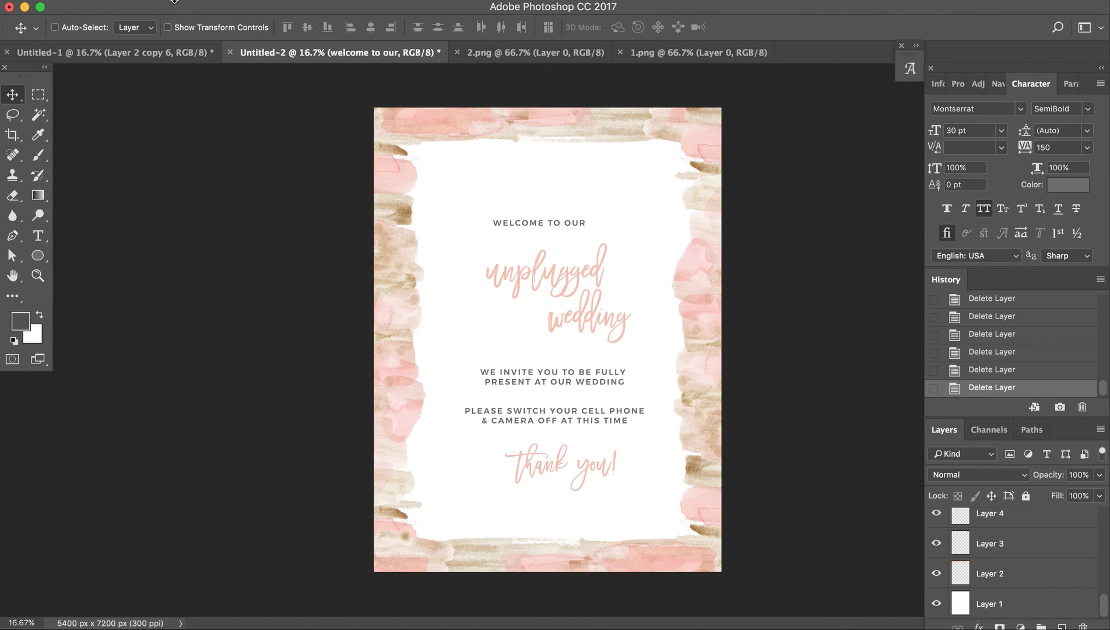
Step: Save a JPEG copy of the watercolor-bordered sign to the Desktop as Design 2.jpg, accepting the JPEG options
left_click(149, 2)
left_click(187, 148)
type("Design 2")
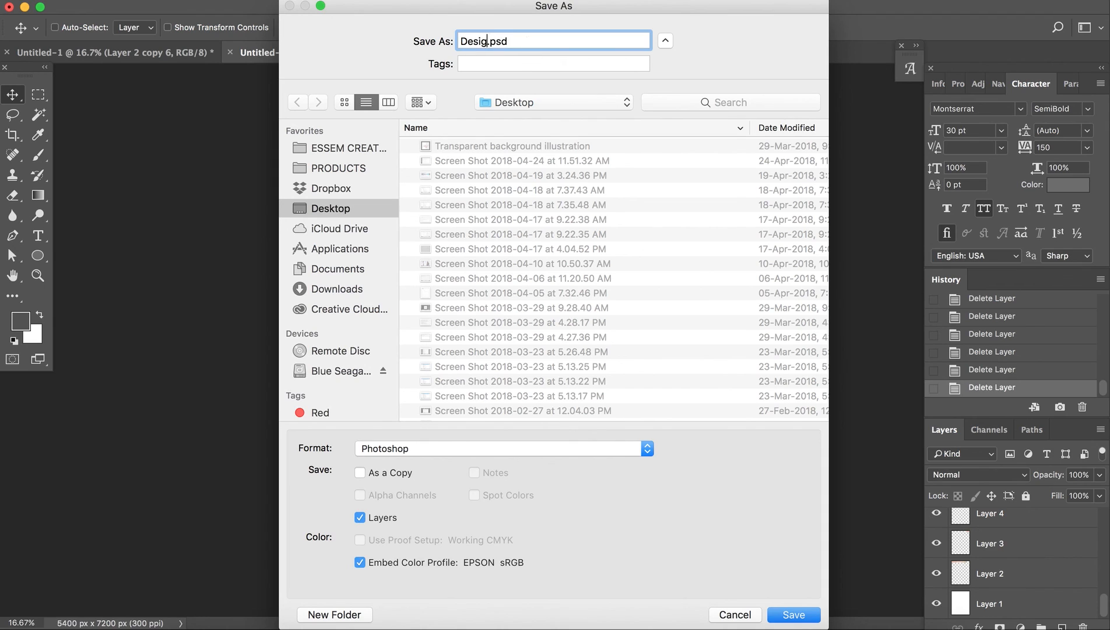
left_click(436, 448)
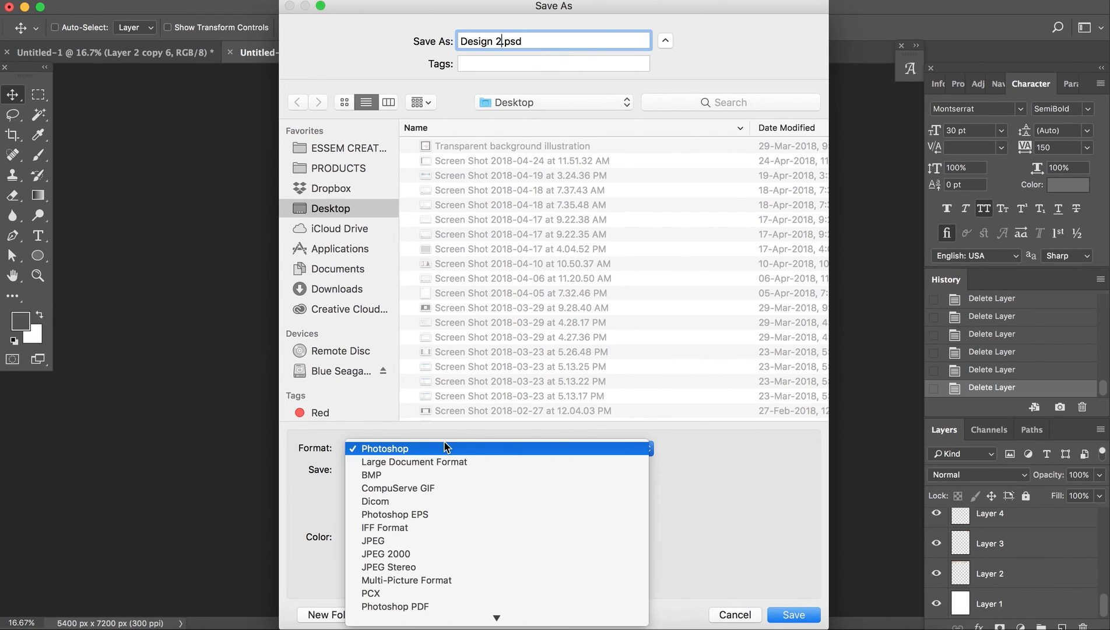
left_click(384, 516)
left_click(793, 614)
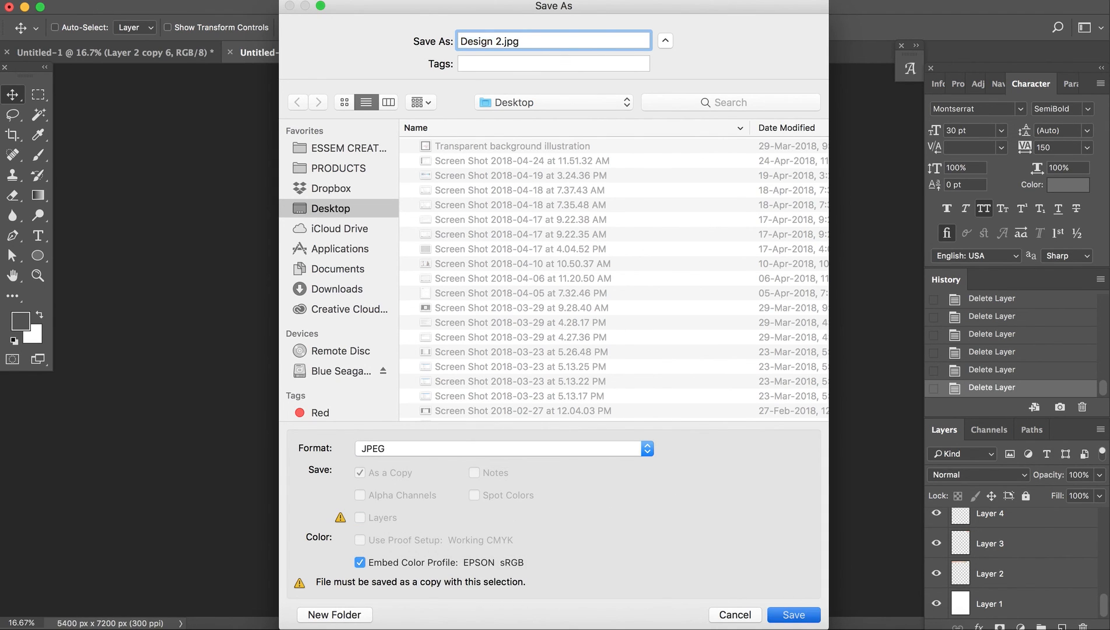
key("Return")
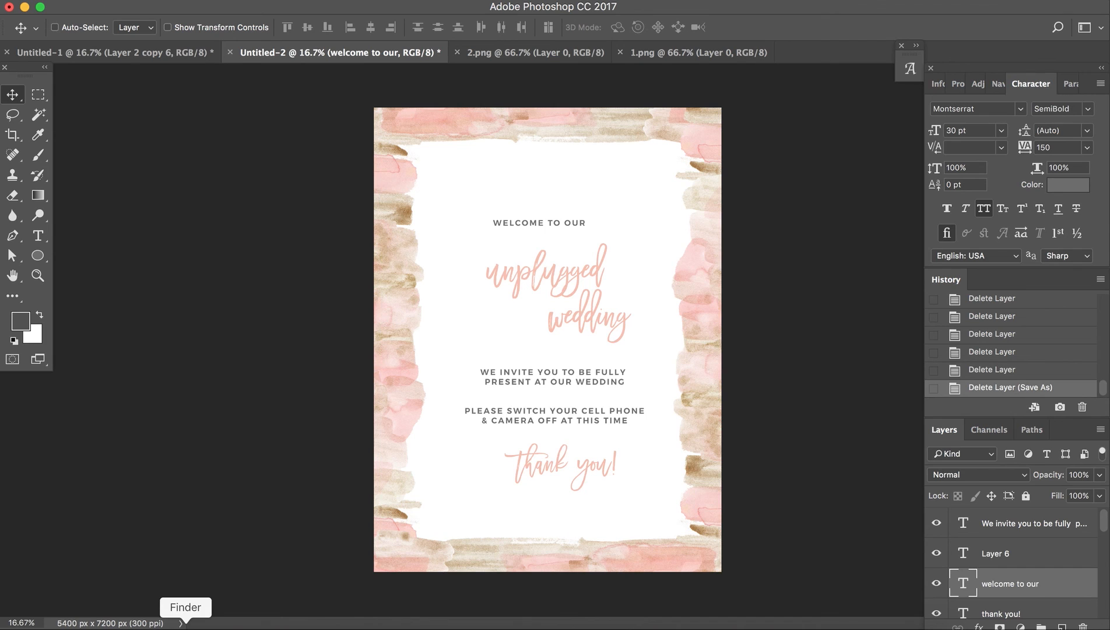
Step: Switch to Finder, open Design 2.jpg, and arrange its preview side by side with Design.jpg to compare the two signs
left_click(185, 625)
double_click(360, 155)
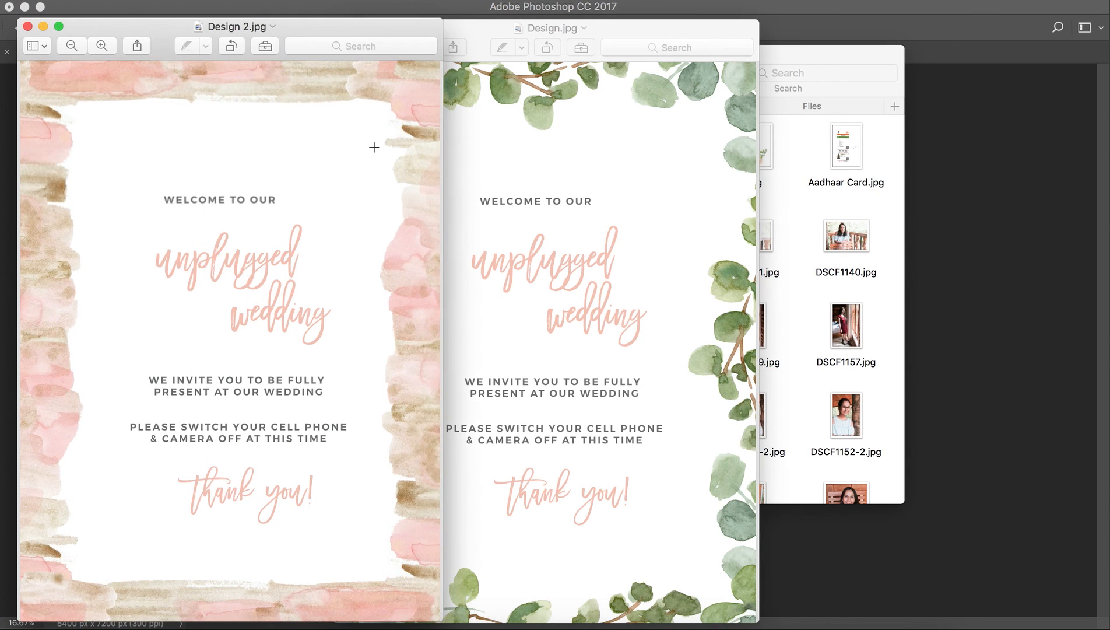
left_click_drag(689, 42, 805, 31)
left_click_drag(350, 32, 356, 32)
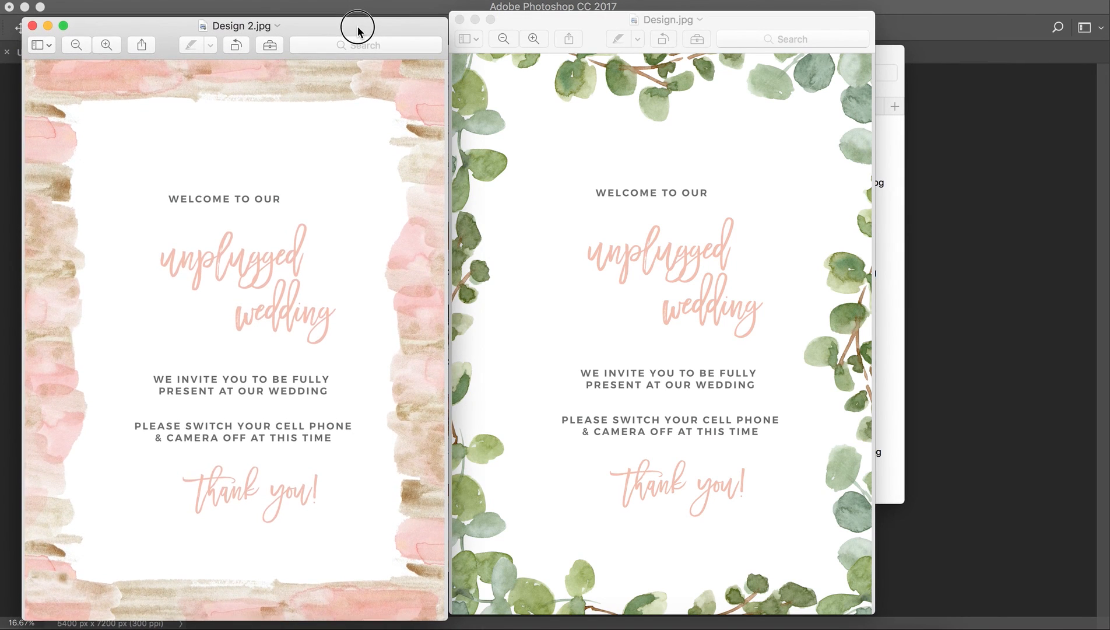